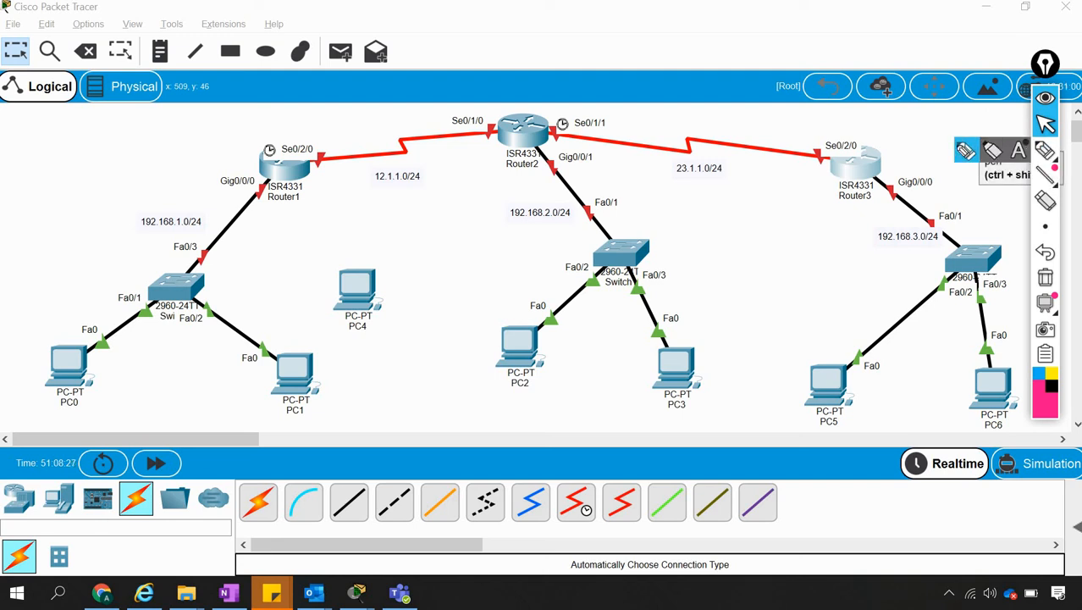
# Mark Router1 in pink with the pen, drawing an arrow to it and writing the label "DHCP Server".
pyautogui.click(1046, 153)
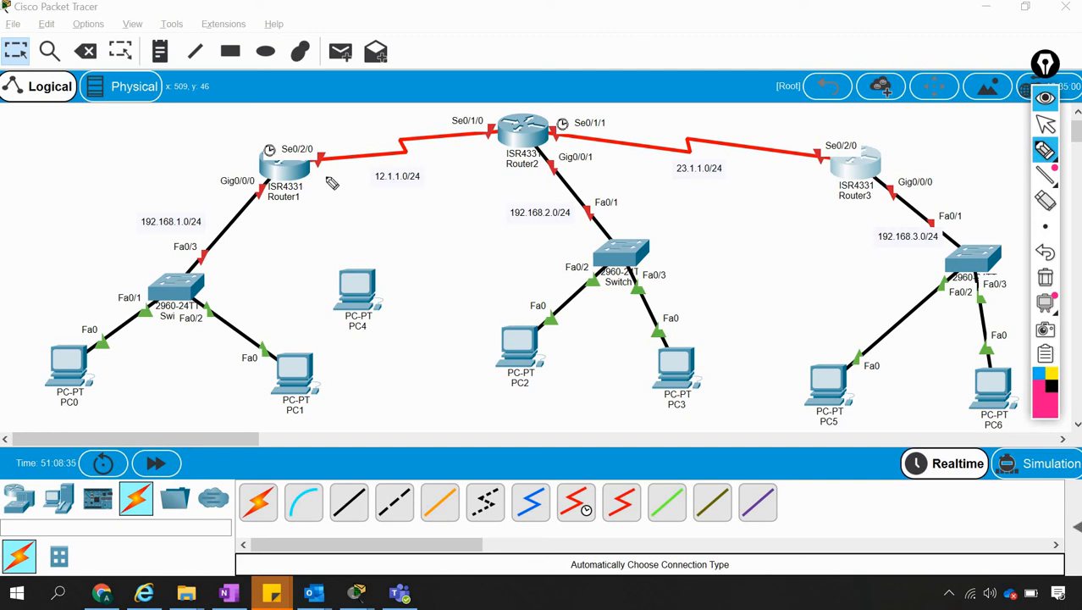
pyautogui.moveTo(188, 148); pyautogui.dragTo(251, 156)
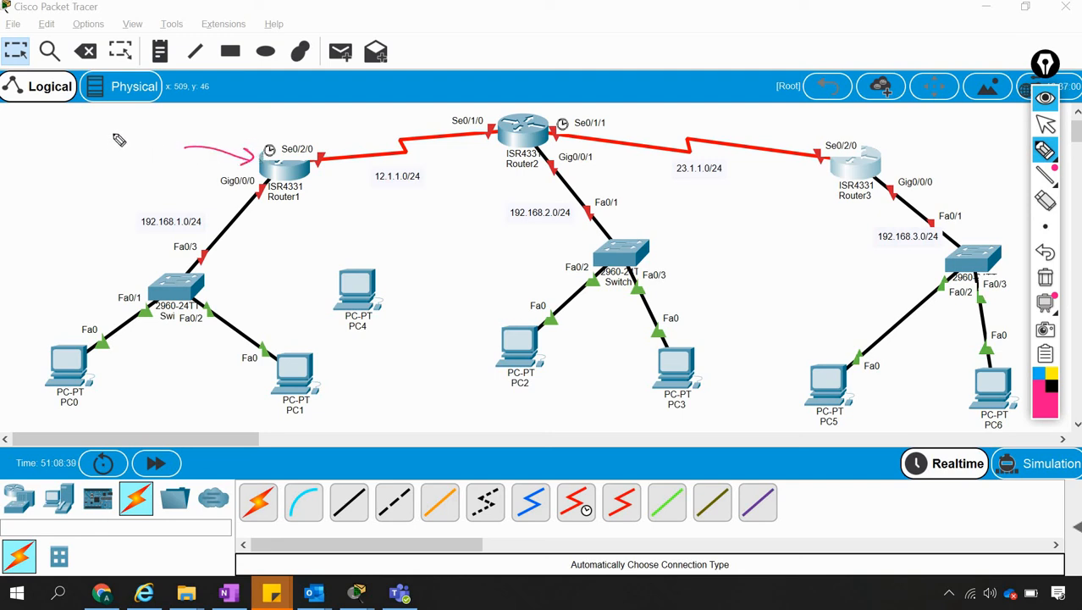
pyautogui.moveTo(117, 127)
pyautogui.mouseDown()
pyautogui.moveTo(116, 142)
pyautogui.moveTo(150, 142)
pyautogui.mouseUp()
pyautogui.moveTo(173, 128)
pyautogui.mouseDown()
pyautogui.moveTo(179, 146)
pyautogui.moveTo(180, 135)
pyautogui.moveTo(206, 141)
pyautogui.moveTo(218, 129)
pyautogui.mouseUp()
pyautogui.moveTo(218, 127)
pyautogui.mouseDown()
pyautogui.moveTo(238, 139)
pyautogui.moveTo(248, 125)
pyautogui.mouseUp()
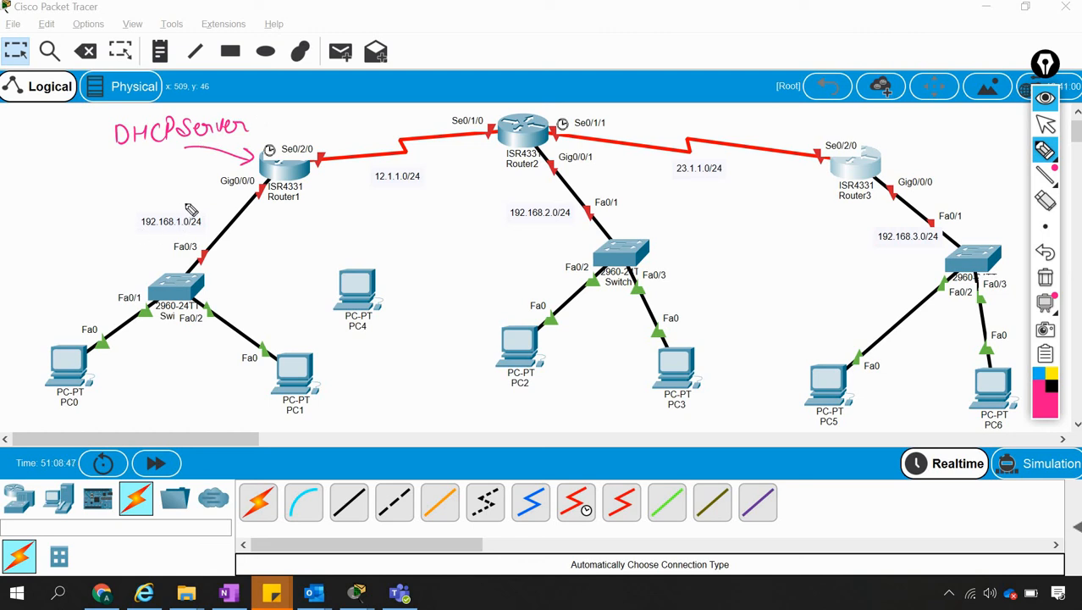
# Circle the 192.168.1.0/24 label in pink, trace the paths from PC0 and PC1 to Router1, and draw an arrow onward towards Router2.
pyautogui.moveTo(189, 210)
pyautogui.mouseDown()
pyautogui.moveTo(135, 231)
pyautogui.moveTo(186, 238)
pyautogui.moveTo(206, 212)
pyautogui.moveTo(127, 233)
pyautogui.moveTo(168, 205)
pyautogui.mouseUp()
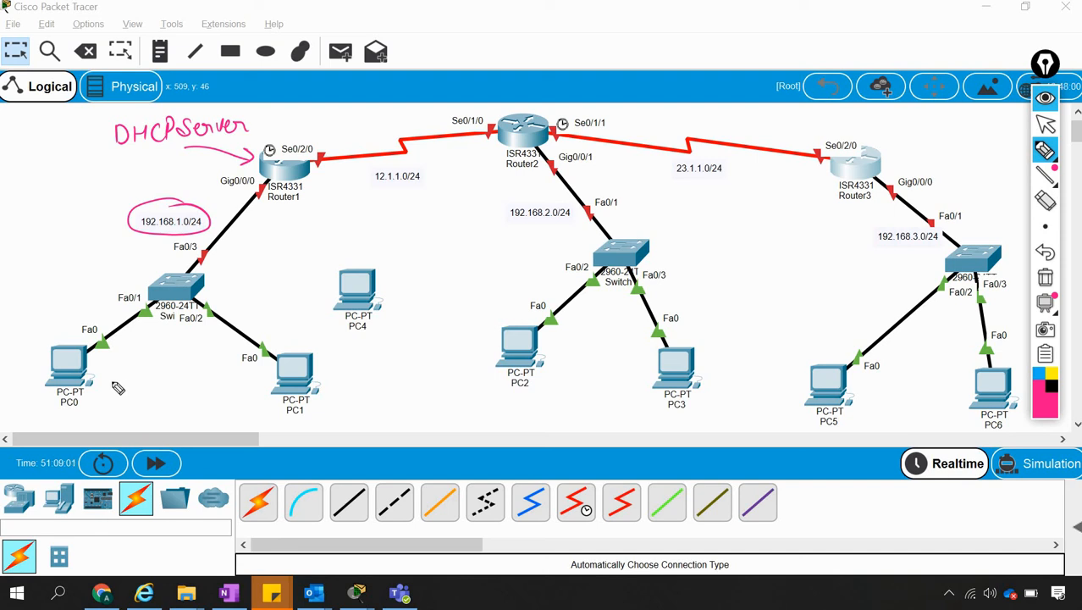
pyautogui.moveTo(106, 381)
pyautogui.mouseDown()
pyautogui.moveTo(185, 331)
pyautogui.moveTo(201, 335)
pyautogui.mouseUp()
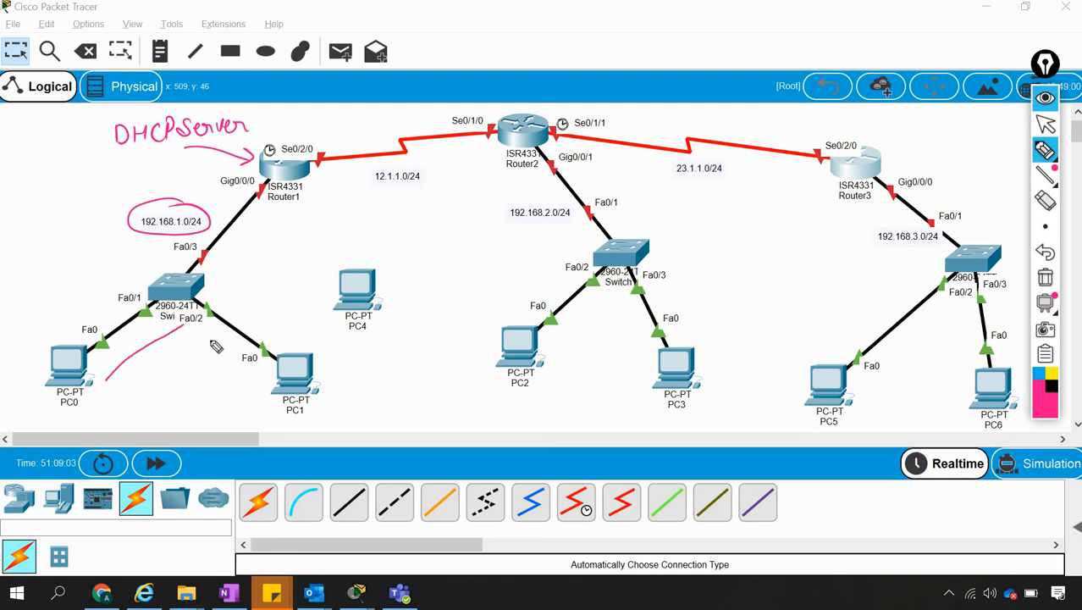
pyautogui.moveTo(261, 370)
pyautogui.mouseDown()
pyautogui.moveTo(188, 325)
pyautogui.moveTo(254, 238)
pyautogui.mouseUp()
pyautogui.moveTo(280, 196); pyautogui.dragTo(273, 197)
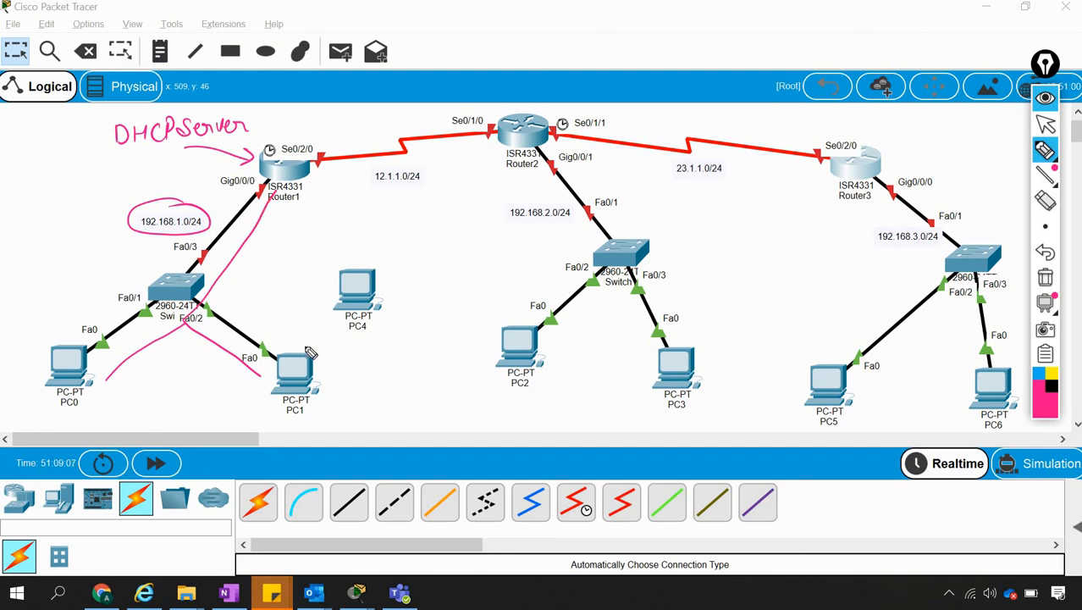
pyautogui.moveTo(314, 354)
pyautogui.mouseDown()
pyautogui.moveTo(222, 268)
pyautogui.moveTo(206, 265)
pyautogui.moveTo(123, 311)
pyautogui.mouseUp()
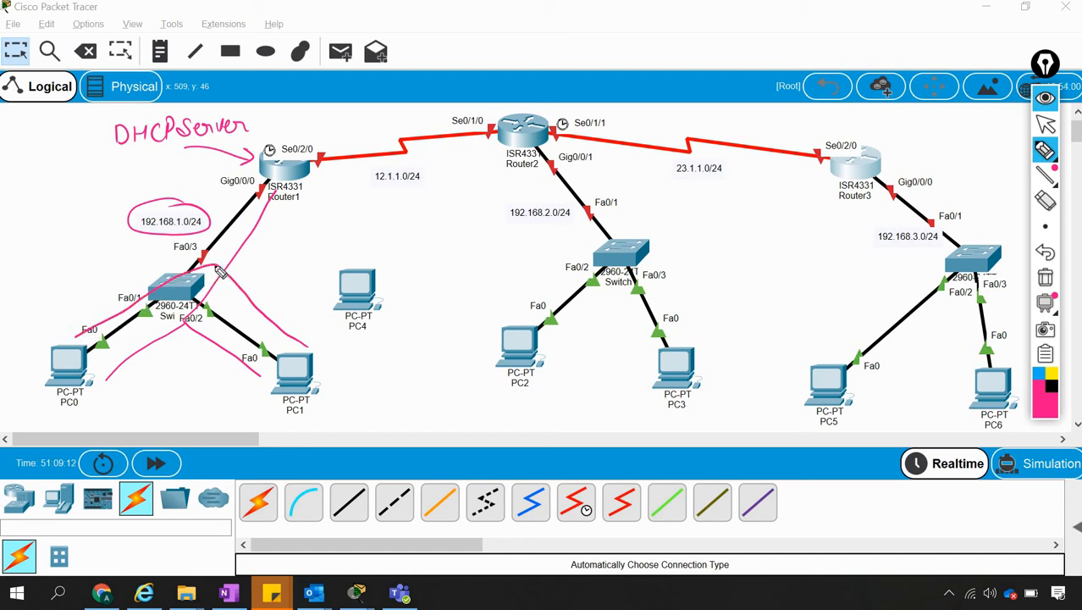
pyautogui.moveTo(212, 265)
pyautogui.mouseDown()
pyautogui.moveTo(225, 227)
pyautogui.moveTo(261, 193)
pyautogui.mouseUp()
pyautogui.moveTo(318, 181); pyautogui.dragTo(428, 166)
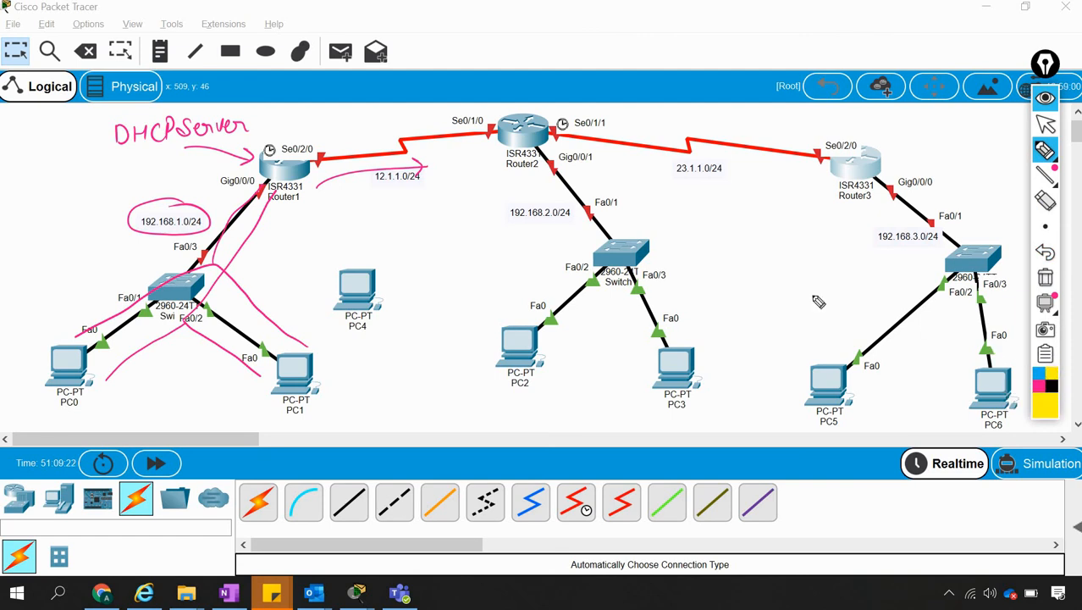
# Circle the 192.168.2.0/24 label in yellow and trace the paths linking PC2 and PC3 with Router2.
pyautogui.moveTo(502, 209)
pyautogui.mouseDown()
pyautogui.moveTo(575, 241)
pyautogui.moveTo(510, 216)
pyautogui.mouseUp()
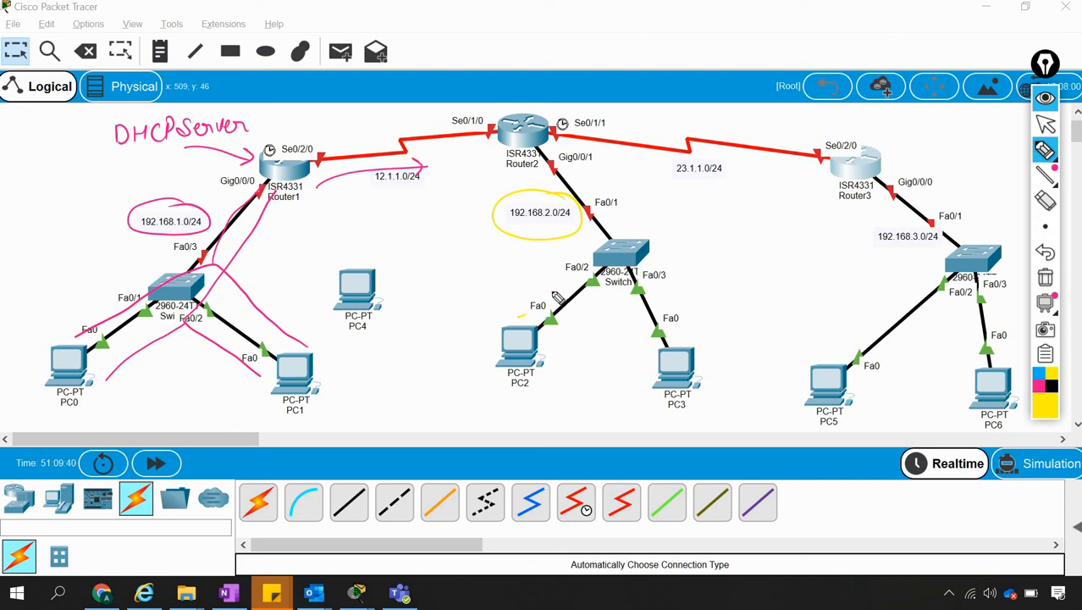
pyautogui.moveTo(558, 296); pyautogui.dragTo(608, 238)
pyautogui.moveTo(535, 154); pyautogui.dragTo(610, 237)
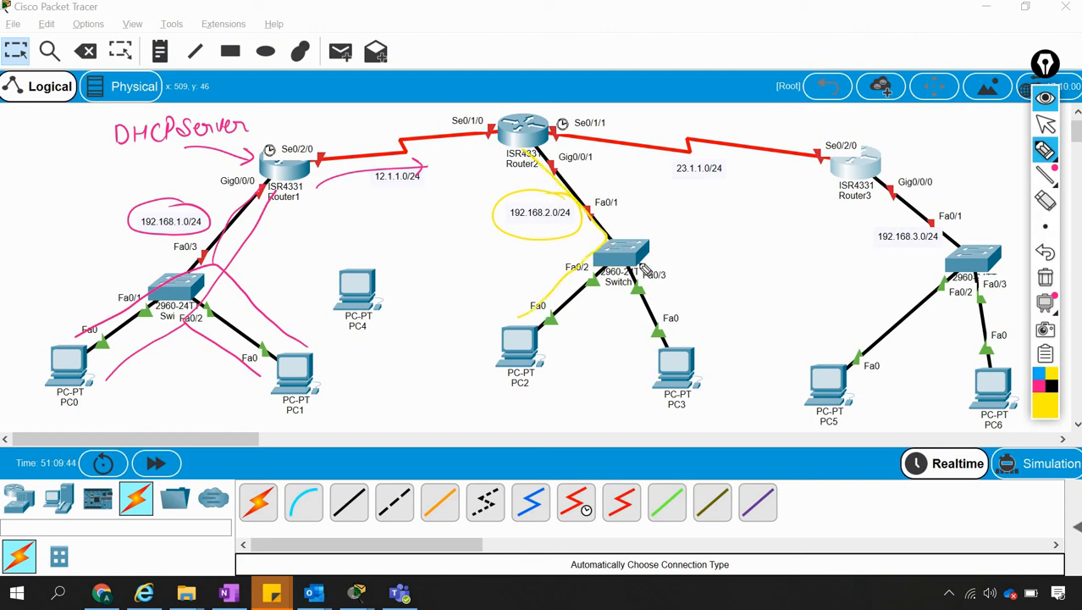
pyautogui.moveTo(643, 271)
pyautogui.mouseDown()
pyautogui.moveTo(684, 336)
pyautogui.moveTo(696, 335)
pyautogui.mouseUp()
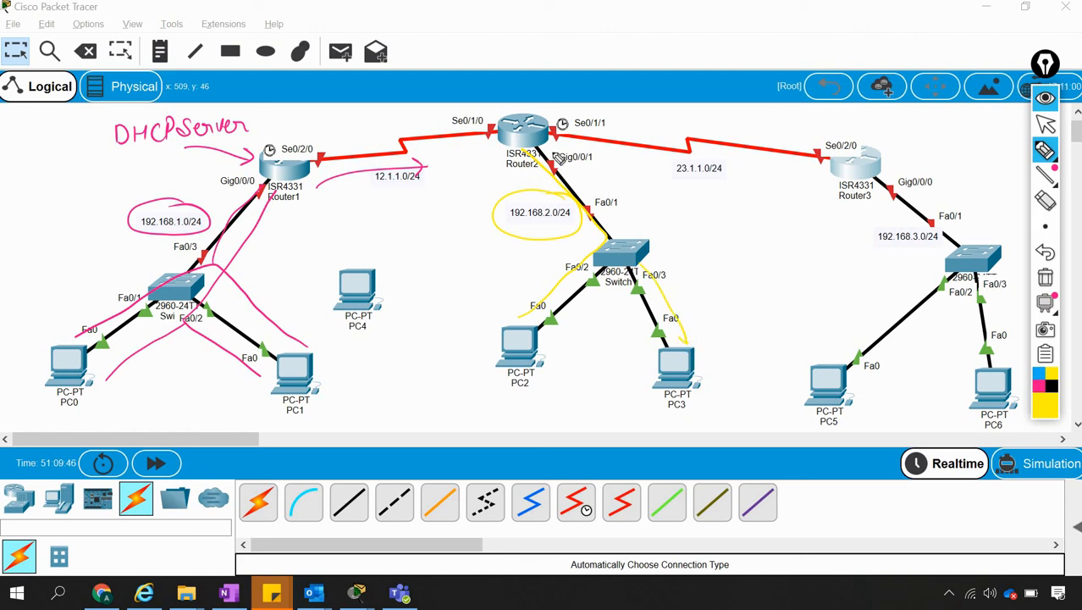
# Draw a yellow arrow from Router2 to Router1, circle the spot beside Router1's label, and cross out Router2.
pyautogui.moveTo(527, 160)
pyautogui.mouseDown()
pyautogui.moveTo(413, 114)
pyautogui.moveTo(298, 134)
pyautogui.mouseUp()
pyautogui.moveTo(303, 220)
pyautogui.mouseDown()
pyautogui.moveTo(314, 195)
pyautogui.moveTo(287, 207)
pyautogui.moveTo(303, 188)
pyautogui.mouseUp()
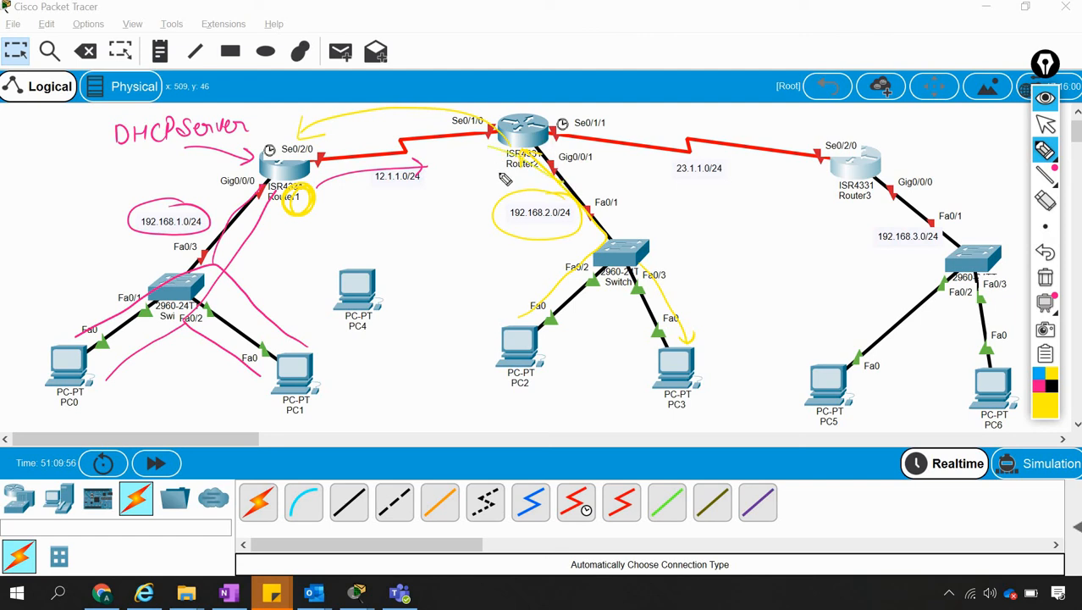
pyautogui.moveTo(500, 173); pyautogui.dragTo(484, 192)
pyautogui.moveTo(496, 147); pyautogui.dragTo(543, 172)
pyautogui.moveTo(540, 136); pyautogui.dragTo(477, 193)
# Circle PC2 and the 192.168.3.0/24 label in yellow, and underline the 192.168.3.0/24 label.
pyautogui.moveTo(546, 317)
pyautogui.mouseDown()
pyautogui.moveTo(545, 345)
pyautogui.moveTo(471, 370)
pyautogui.moveTo(522, 319)
pyautogui.moveTo(479, 340)
pyautogui.mouseUp()
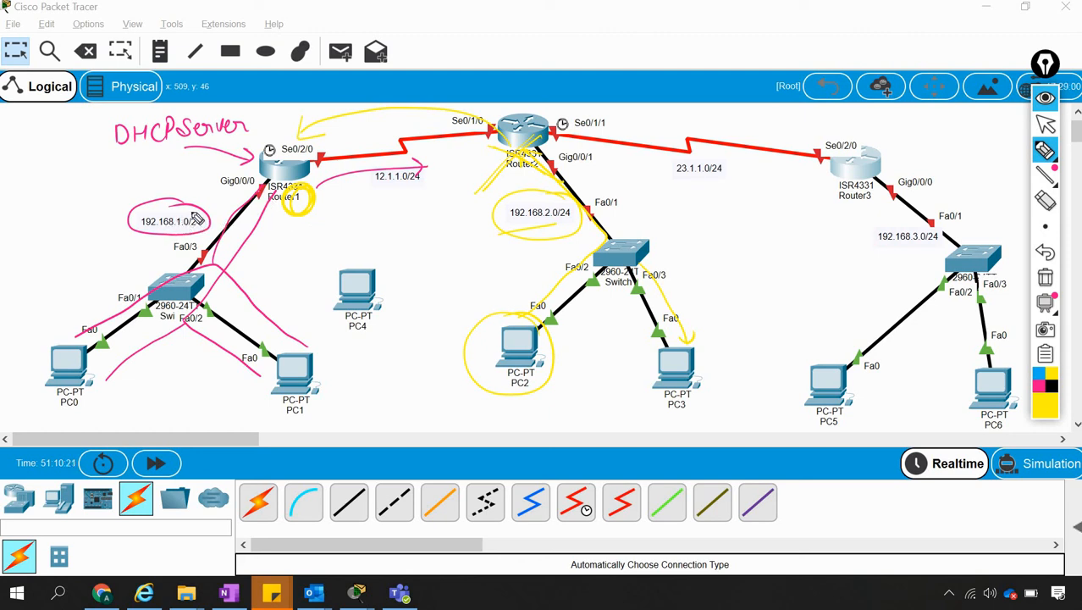
pyautogui.moveTo(173, 193); pyautogui.dragTo(216, 174)
pyautogui.moveTo(933, 232); pyautogui.dragTo(861, 241)
pyautogui.moveTo(952, 230); pyautogui.dragTo(861, 244)
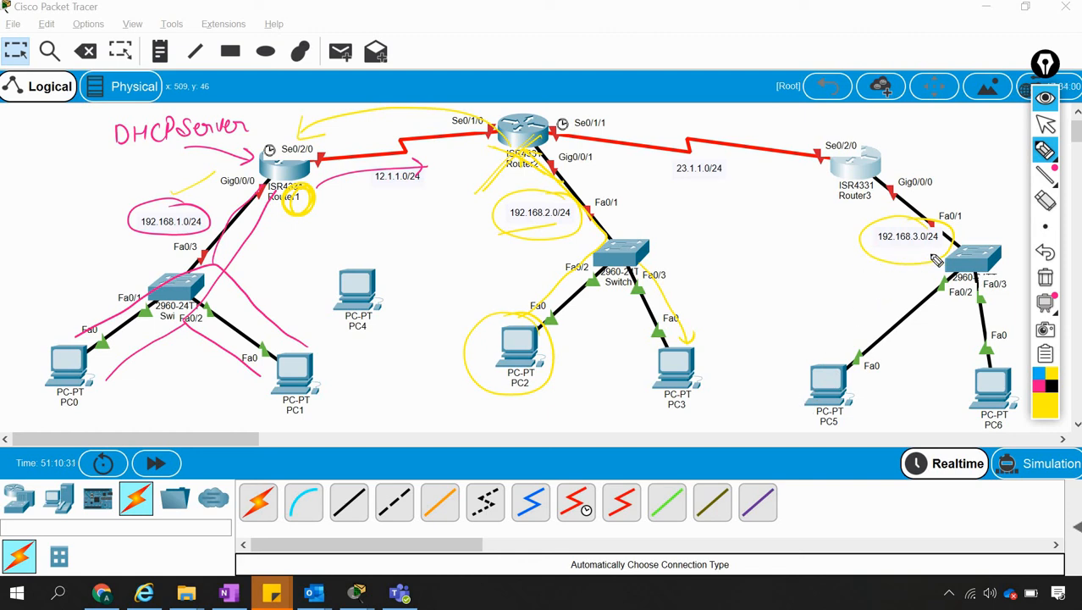
pyautogui.moveTo(923, 257); pyautogui.dragTo(872, 256)
# Write the address 192.168.3.5 above PC5, finishing it in black, and circle both the address and PC5.
pyautogui.moveTo(811, 341)
pyautogui.mouseDown()
pyautogui.moveTo(807, 358)
pyautogui.moveTo(829, 354)
pyautogui.mouseUp()
pyautogui.click(832, 348)
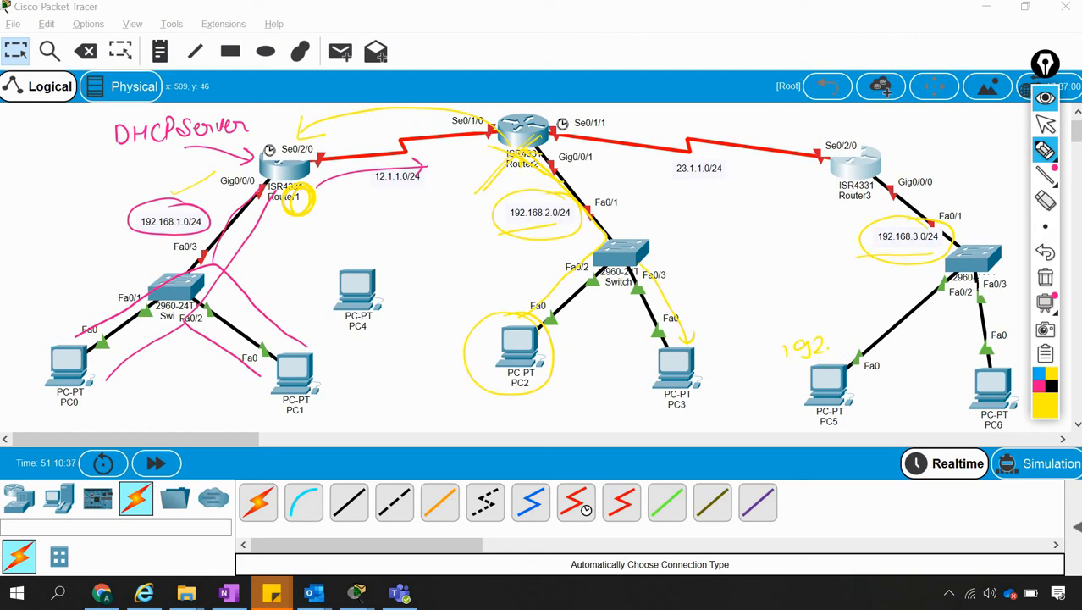
pyautogui.click(1051, 382)
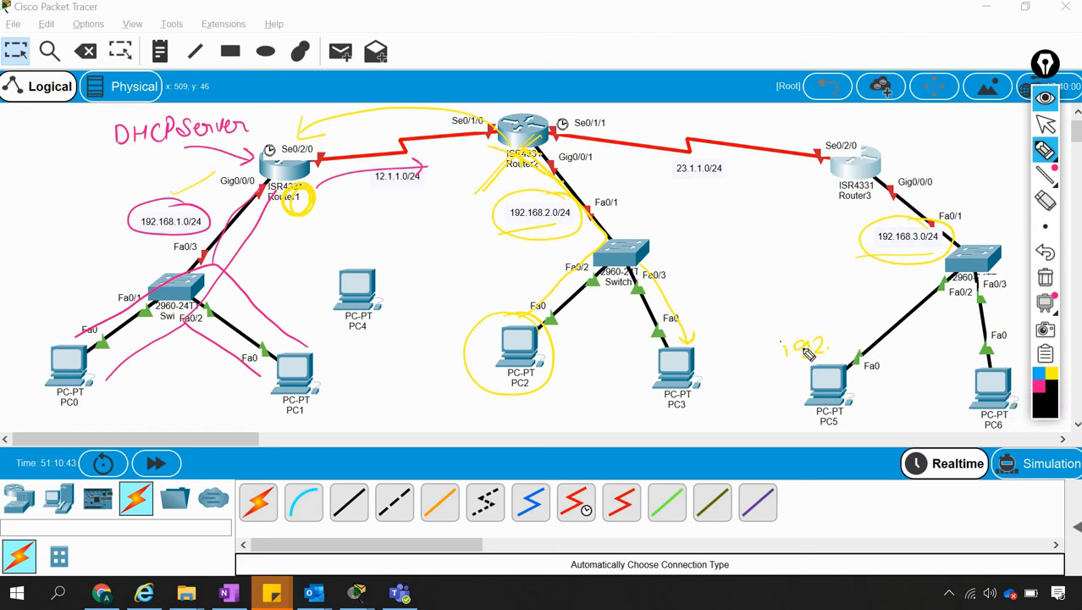
pyautogui.moveTo(780, 340); pyautogui.dragTo(780, 358)
pyautogui.moveTo(809, 343)
pyautogui.mouseDown()
pyautogui.moveTo(803, 359)
pyautogui.moveTo(870, 337)
pyautogui.moveTo(889, 352)
pyautogui.moveTo(924, 336)
pyautogui.moveTo(913, 351)
pyautogui.mouseUp()
pyautogui.click(836, 347)
pyautogui.click(882, 350)
pyautogui.click(907, 345)
pyautogui.moveTo(781, 334)
pyautogui.mouseDown()
pyautogui.moveTo(936, 360)
pyautogui.moveTo(853, 387)
pyautogui.moveTo(863, 342)
pyautogui.mouseUp()
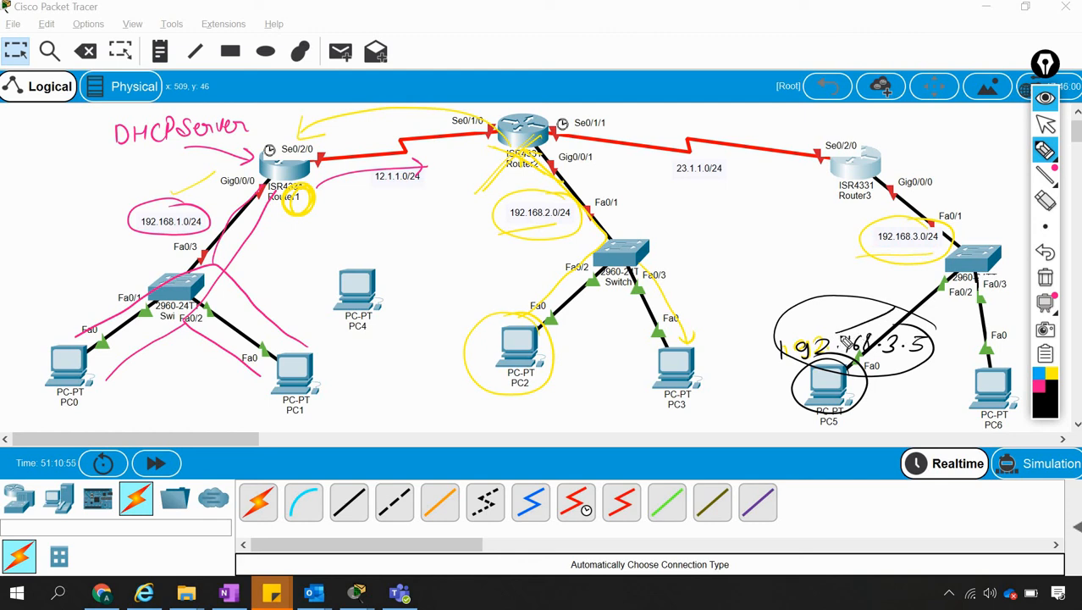
# Trace PC5's path in black to Router3 and onward towards Router2, and clear all pen annotations from the screen.
pyautogui.moveTo(942, 283)
pyautogui.mouseDown()
pyautogui.moveTo(942, 240)
pyautogui.moveTo(865, 190)
pyautogui.mouseUp()
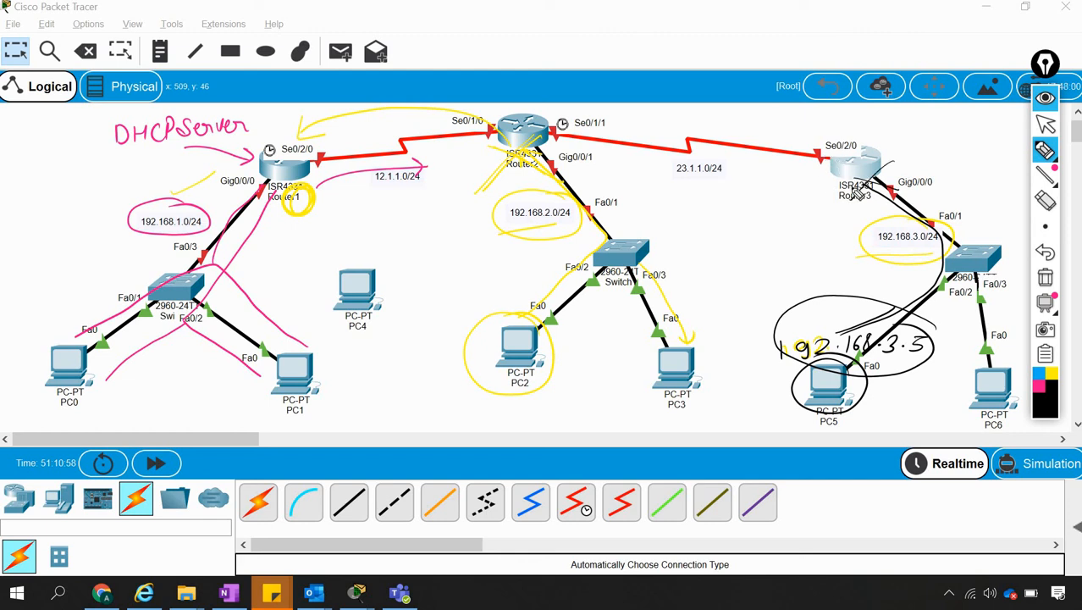
pyautogui.moveTo(784, 110)
pyautogui.mouseDown()
pyautogui.moveTo(602, 111)
pyautogui.moveTo(595, 100)
pyautogui.moveTo(625, 122)
pyautogui.mouseUp()
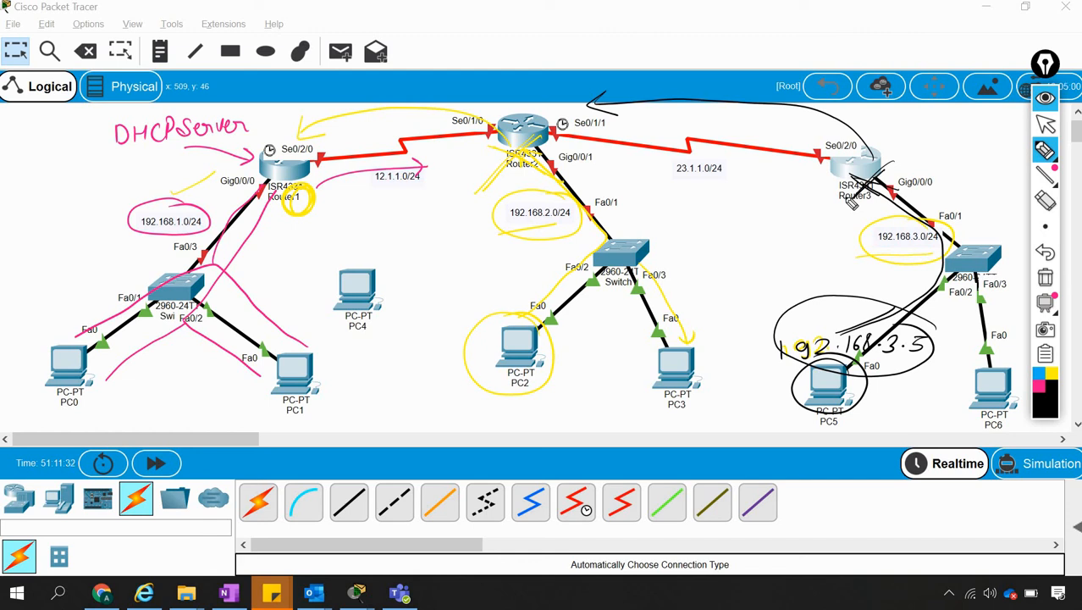
pyautogui.click(1056, 284)
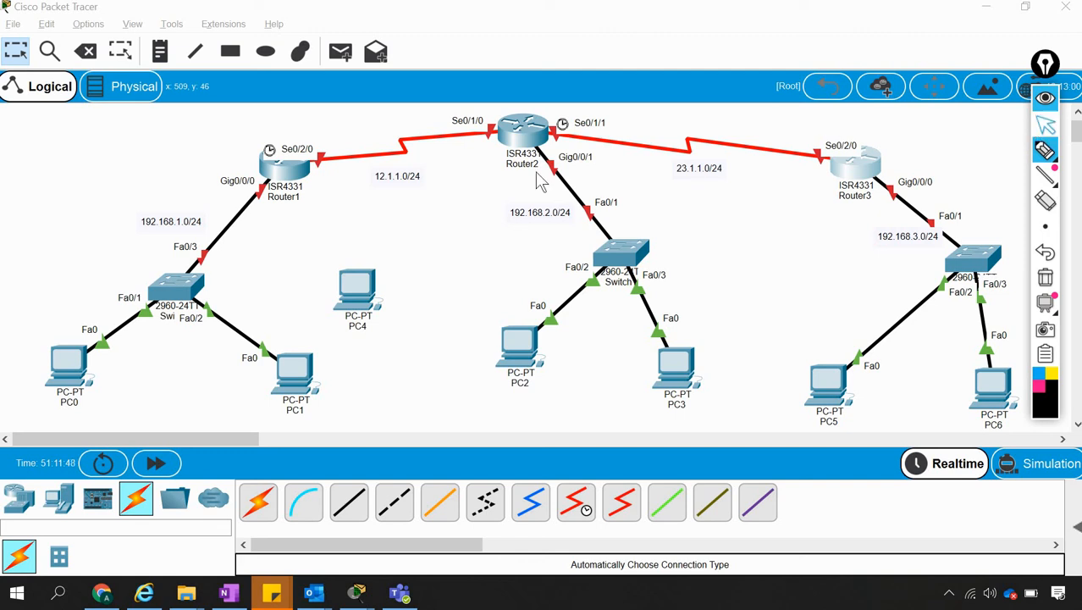
pyautogui.click(1046, 124)
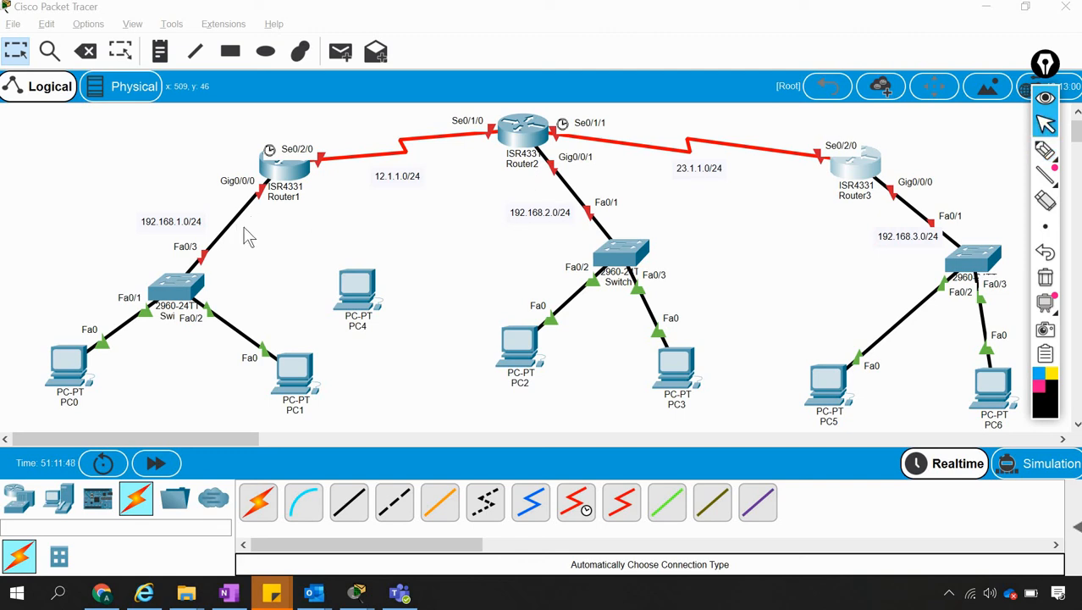
# Open Router1's command line and answer no to the initial configuration dialog.
pyautogui.click(290, 167)
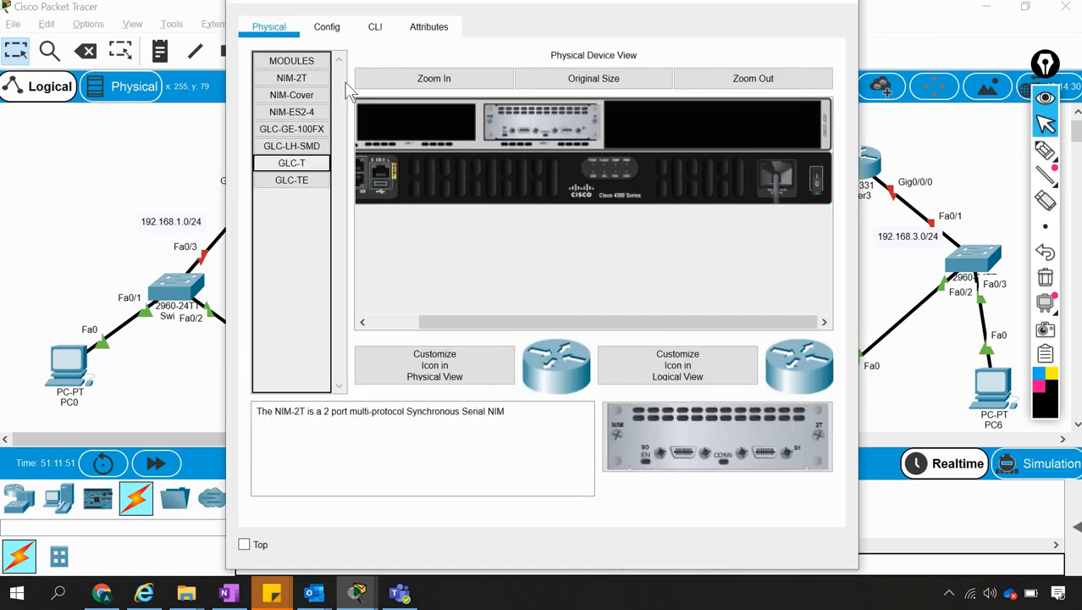
pyautogui.click(375, 27)
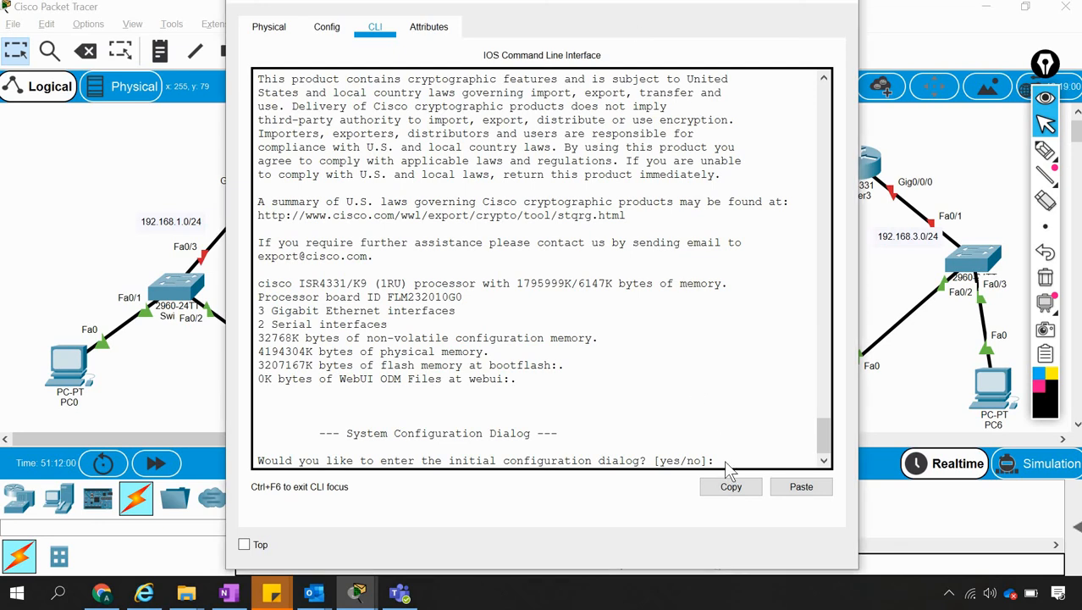
pyautogui.write('o')
pyautogui.press('Return')
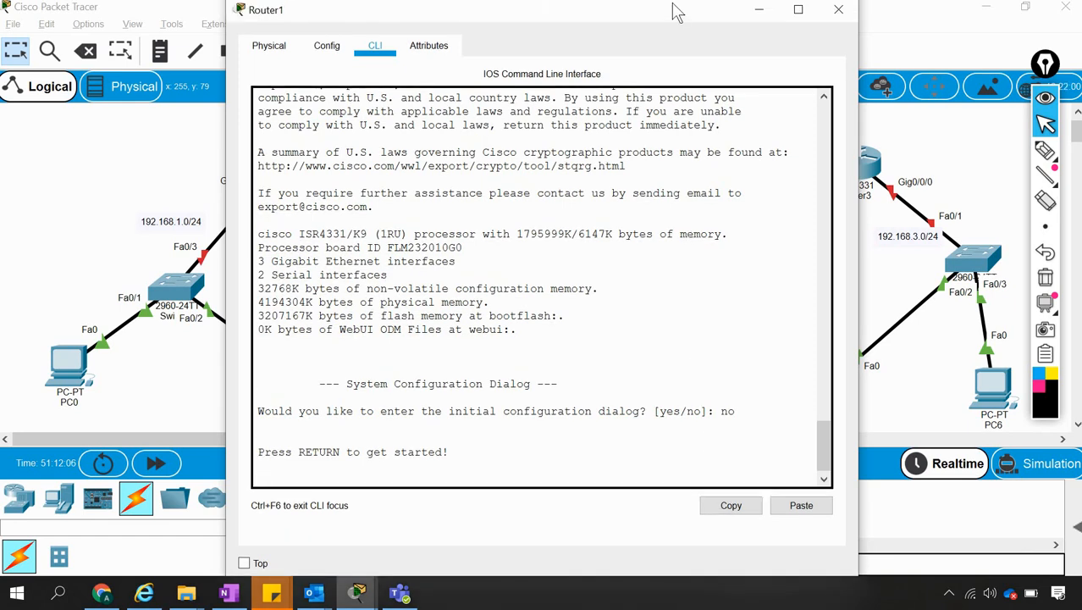
# Move the Router1 window clear of the 192.168.1.0/24 network and put the focus in its command line.
pyautogui.moveTo(673, 7); pyautogui.dragTo(804, 40)
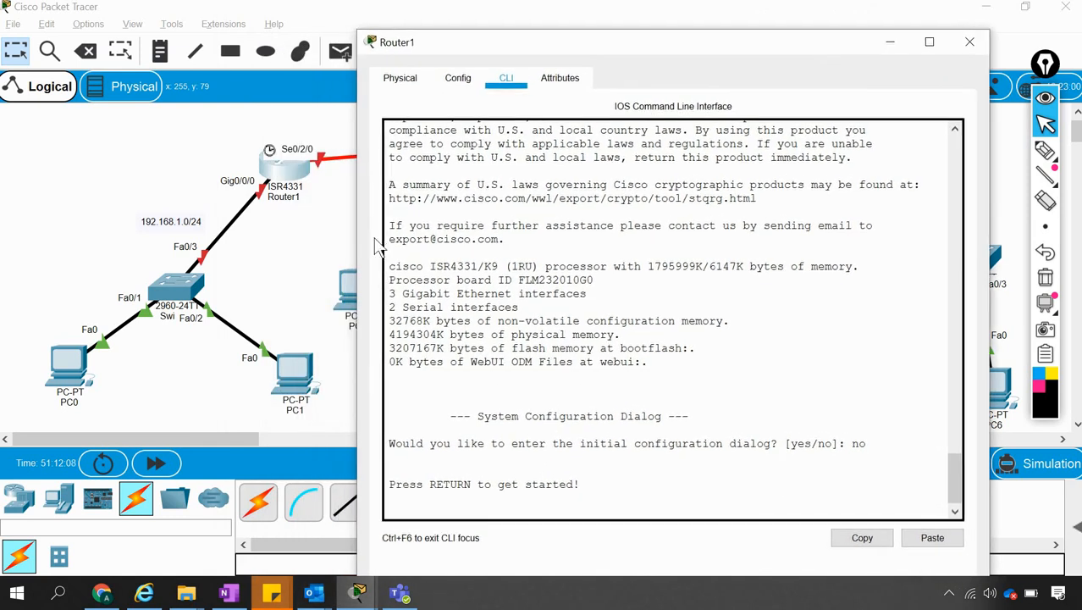
pyautogui.moveTo(558, 53); pyautogui.dragTo(677, 16)
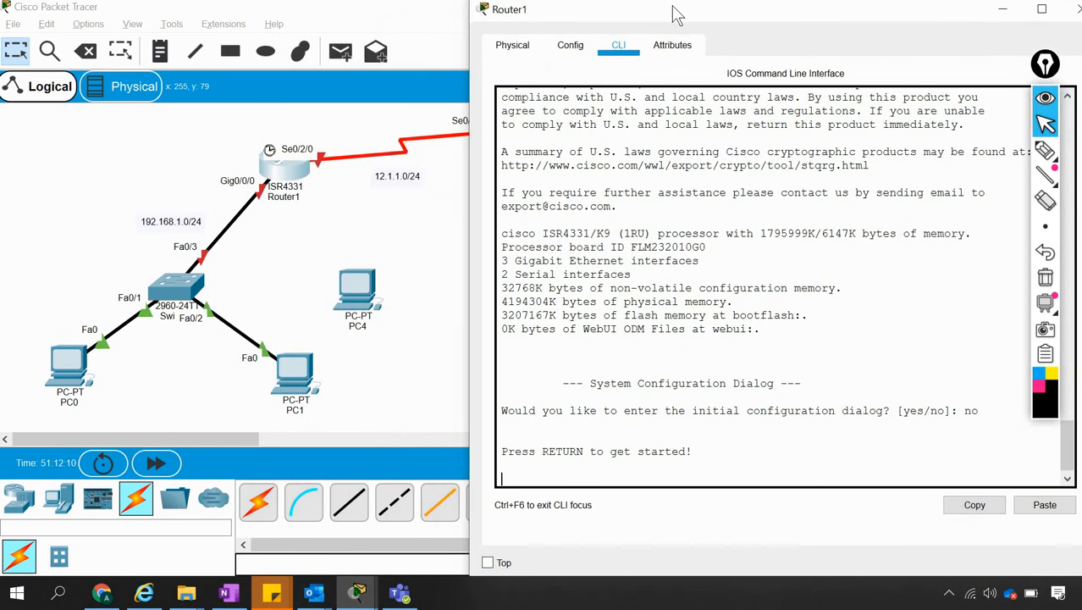
pyautogui.click(732, 448)
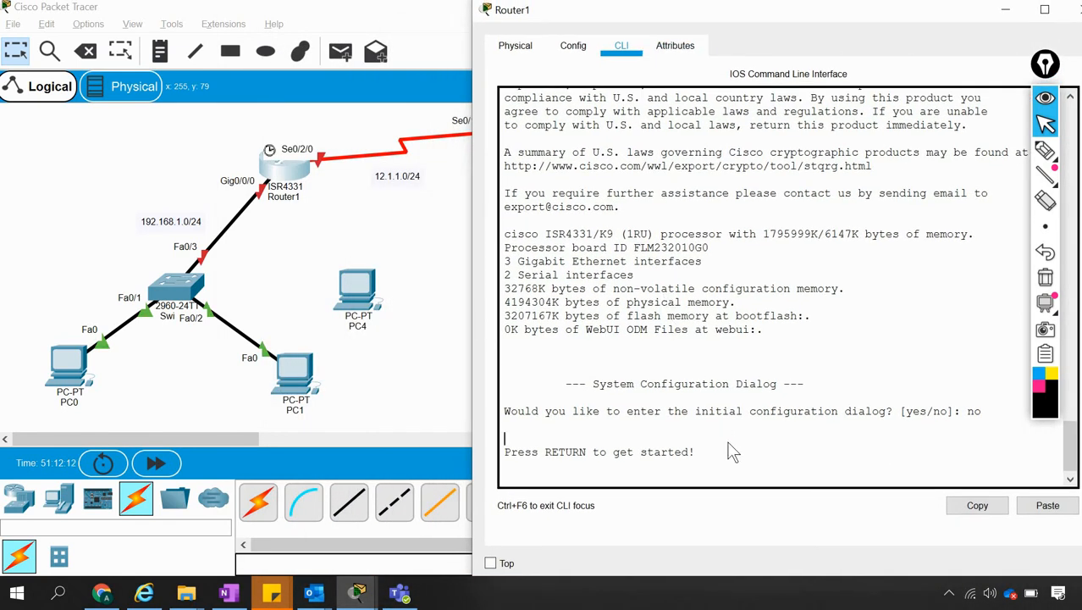
# Enter privileged mode on Router1 with en and global configuration mode with config t.
pyautogui.press('Return')
pyautogui.press('Return')
pyautogui.press('Return')
pyautogui.press('Return')
pyautogui.write('en')
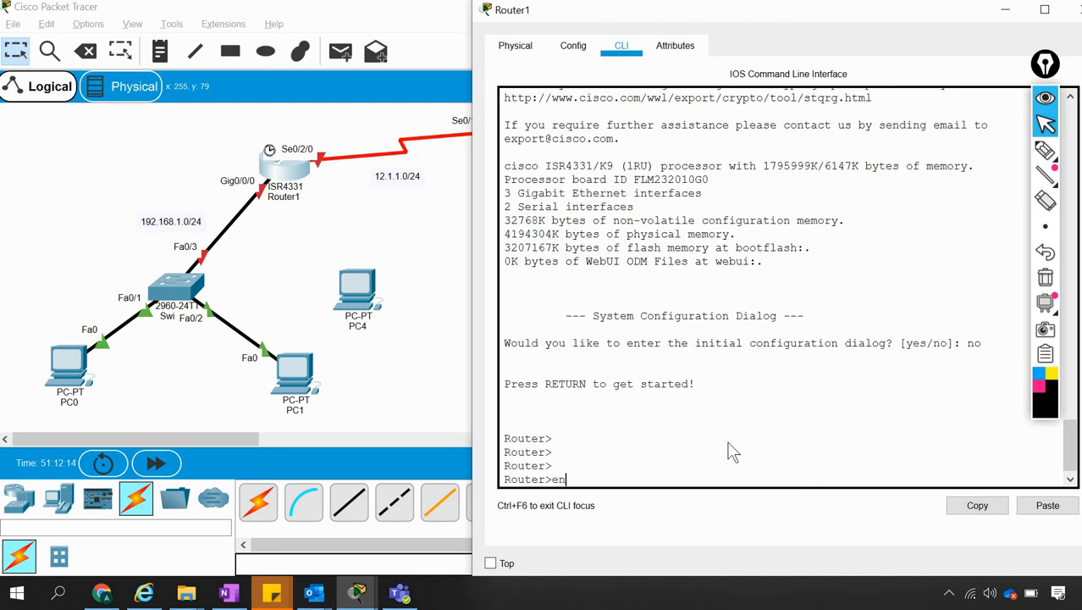
pyautogui.press('Return')
pyautogui.write('cofig ')
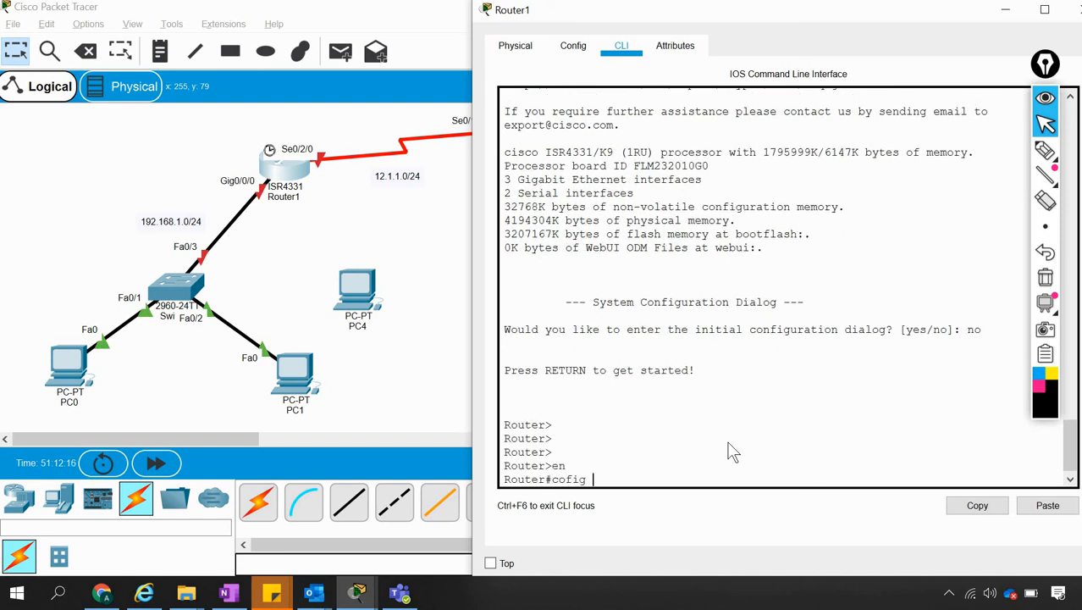
pyautogui.write('t')
pyautogui.press('BackSpace')
pyautogui.press('BackSpace')
pyautogui.press('BackSpace')
pyautogui.press('BackSpace')
pyautogui.press('BackSpace')
pyautogui.write('nfig t')
pyautogui.press('Return')
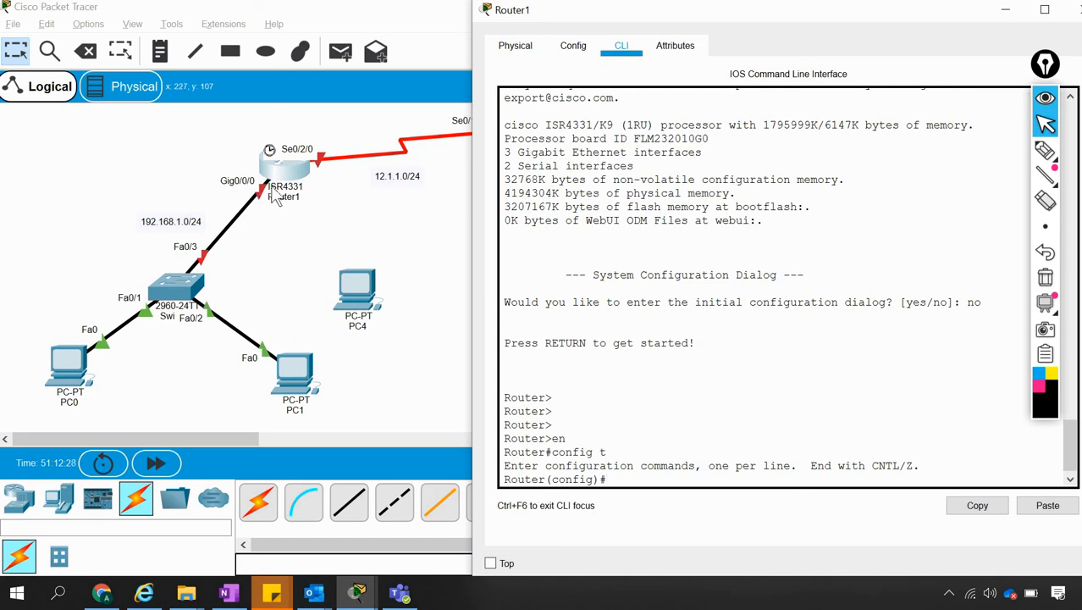
# On Router1's g0/0/0 interface, assign IP address 192.168.1.1 with mask 255.255.255.0 and enable it with no shut.
pyautogui.click(429, 203)
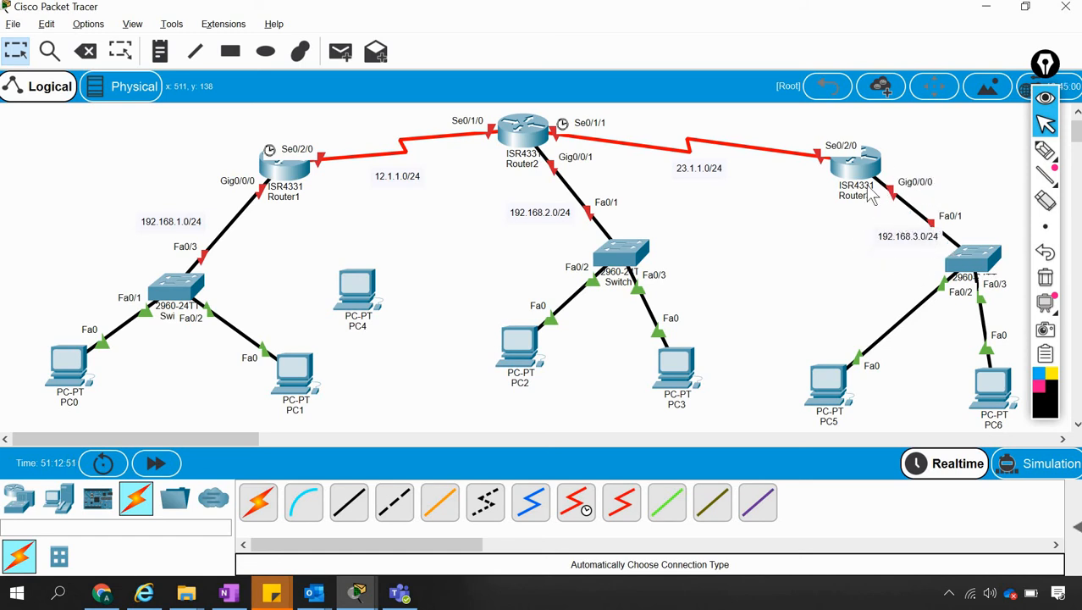
pyautogui.click(276, 168)
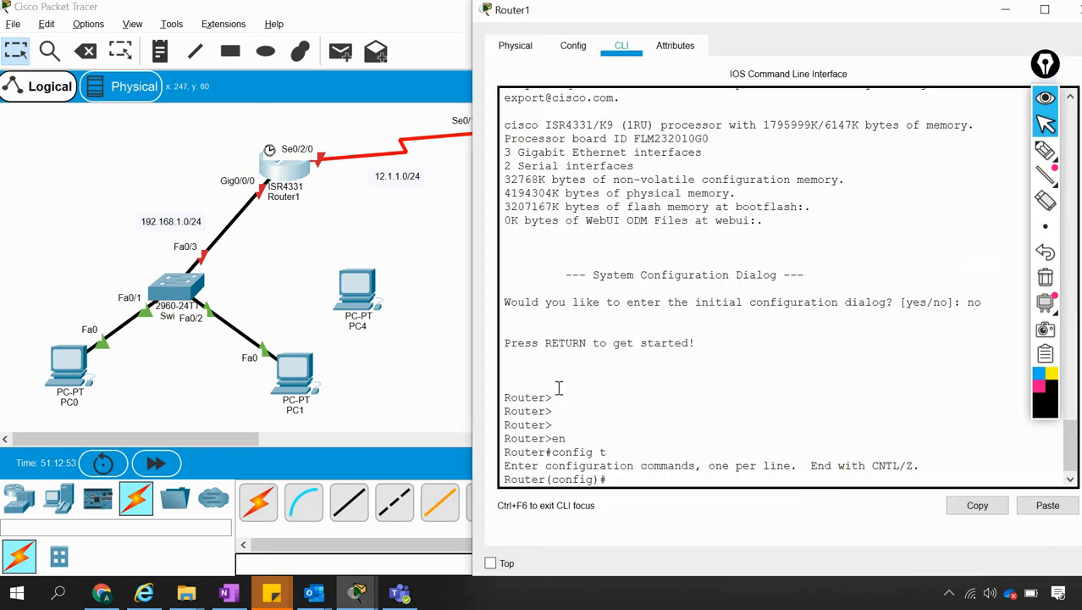
pyautogui.write('i')
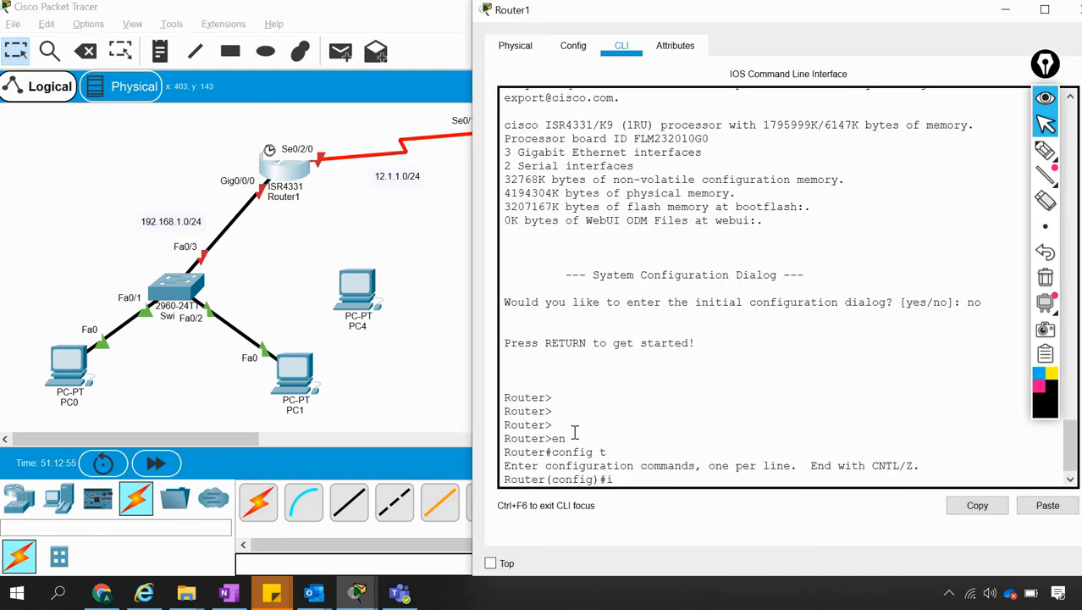
pyautogui.write('nt g0/0/0')
pyautogui.press('Return')
pyautogui.write('ip add')
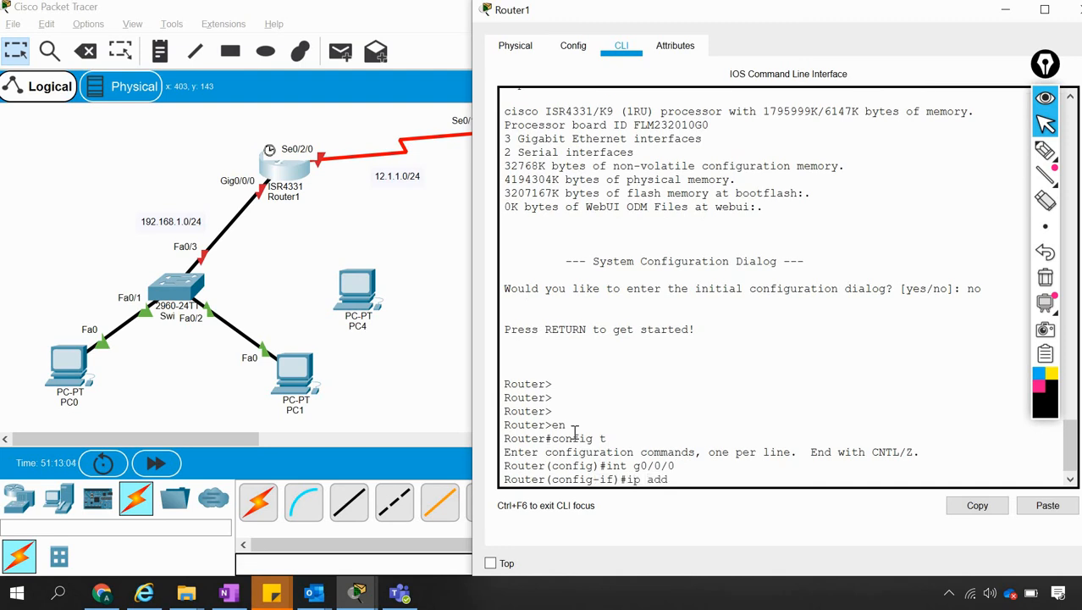
pyautogui.press('Tab')
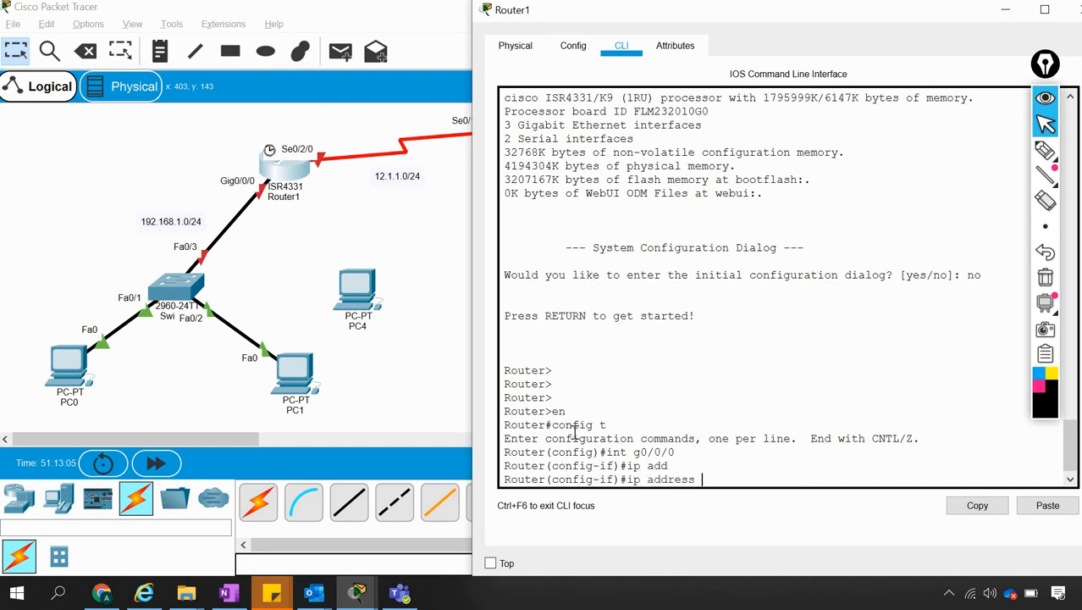
pyautogui.write('192.168.1.1 255.255.255.0')
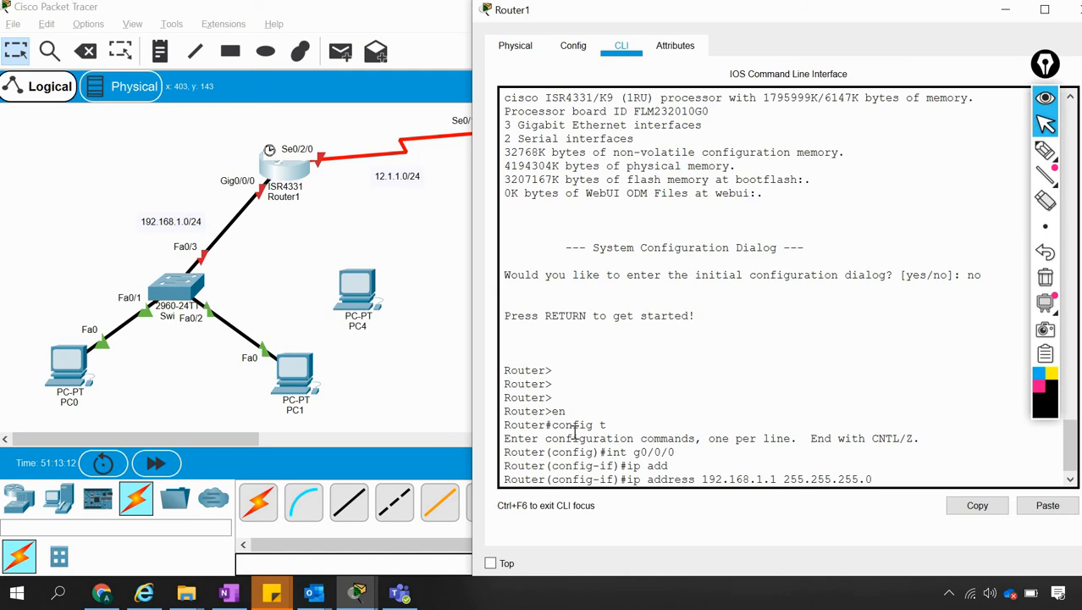
pyautogui.press('Return')
pyautogui.write('no shut')
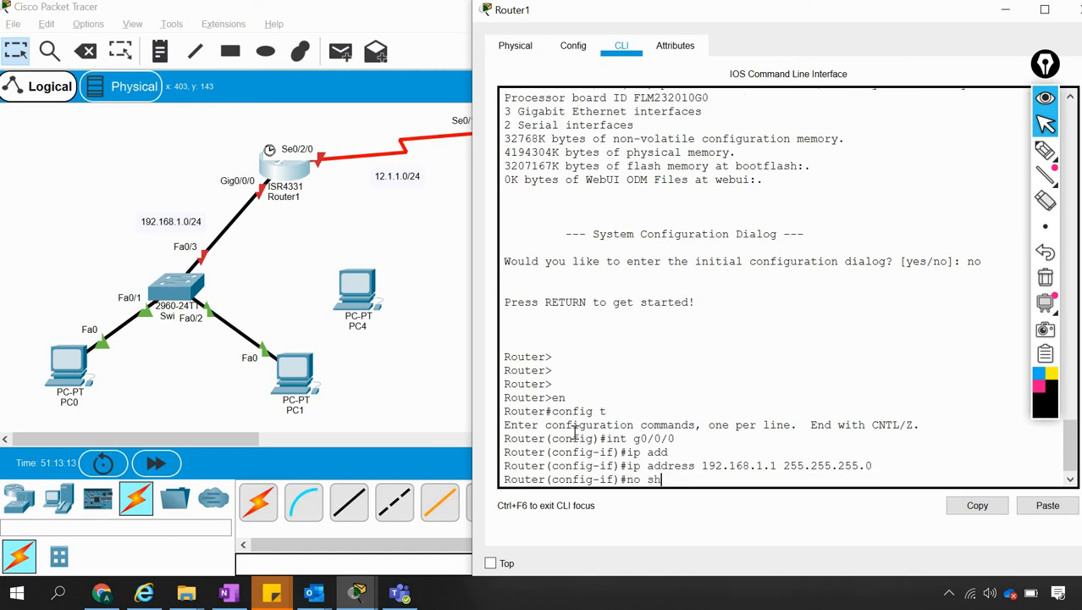
pyautogui.press('Return')
pyautogui.press('Return')
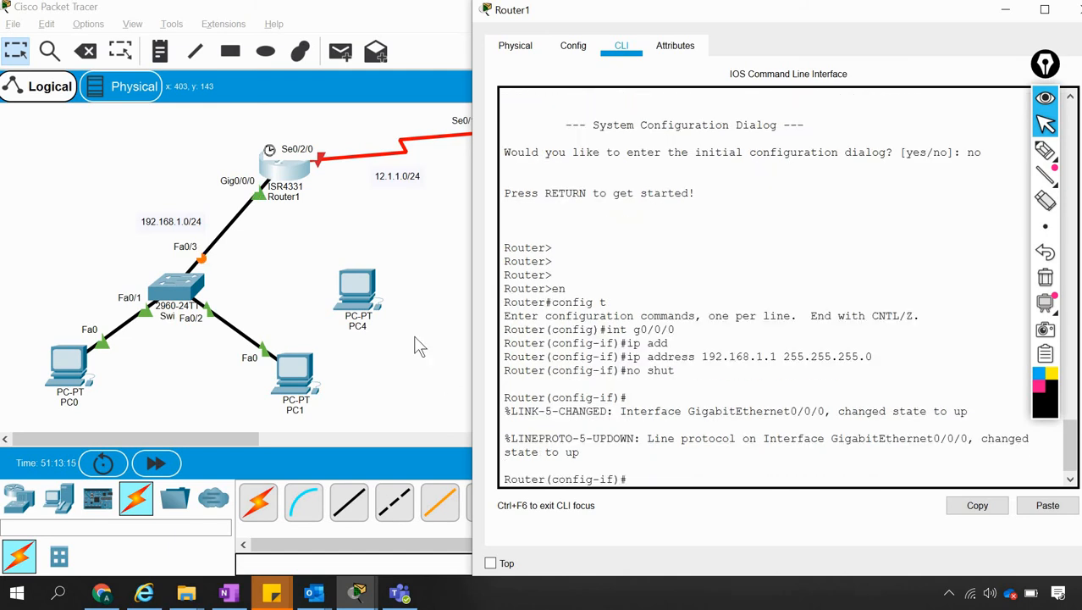
# On Router1's s0/2/0 interface, assign IP address 12.1.1.1 with mask 255.255.255.0 and enable it with no shut.
pyautogui.click(347, 136)
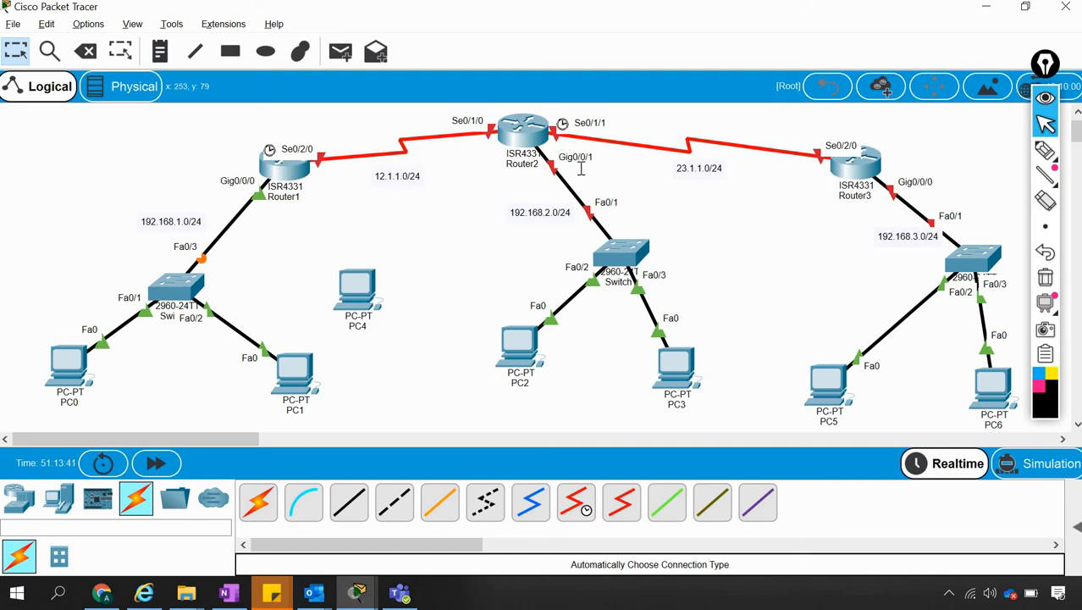
pyautogui.hotkey('alt', 'Tab')
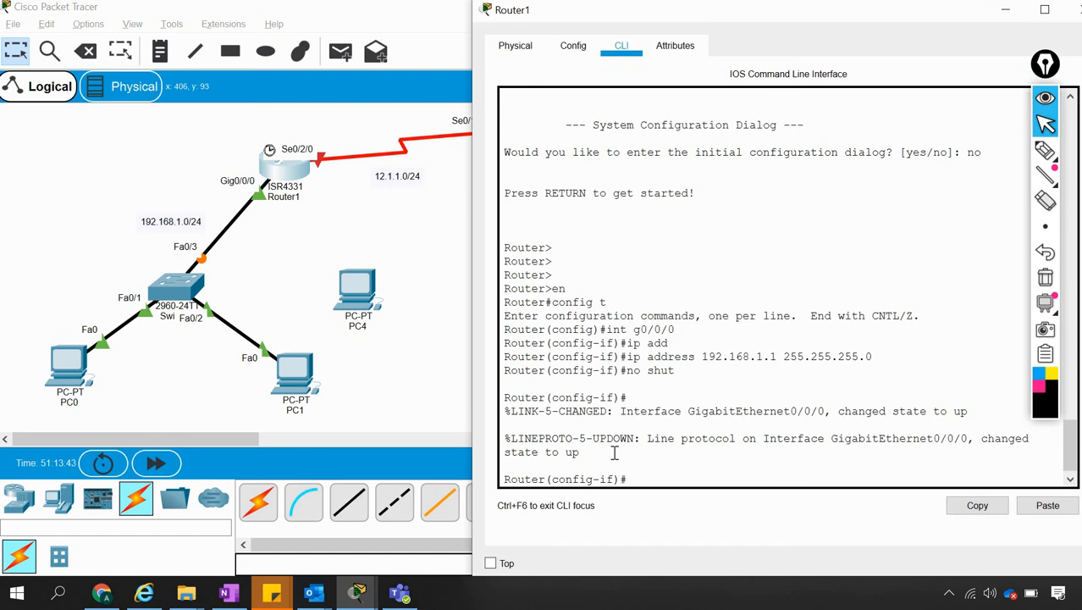
pyautogui.write('int s0/2/0')
pyautogui.press('Return')
pyautogui.write('ip add')
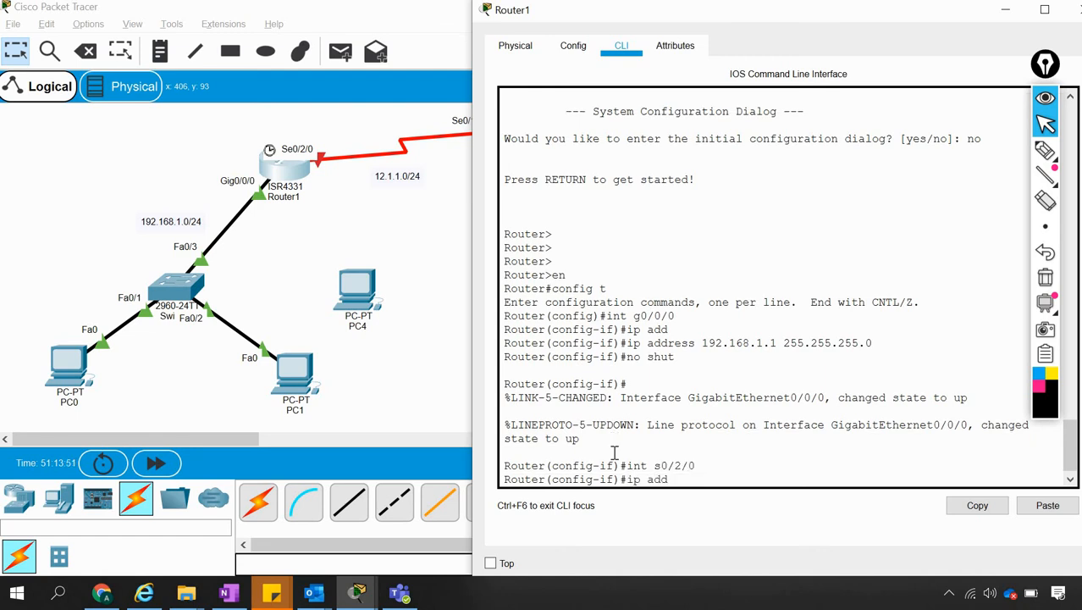
pyautogui.press('Tab')
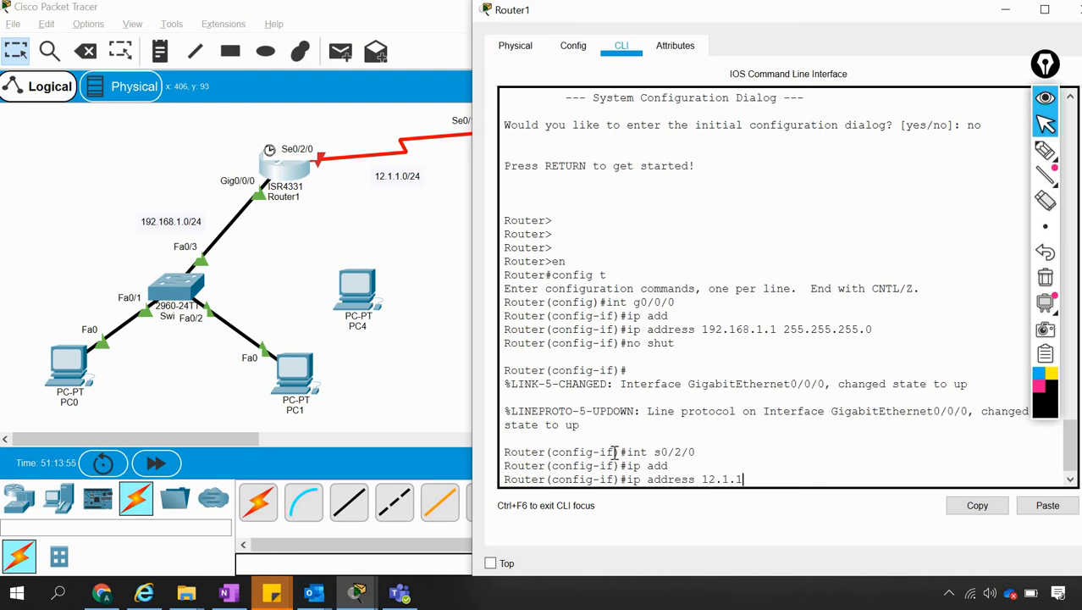
pyautogui.write('12.1.1.1 255.255.255.0')
pyautogui.press('Return')
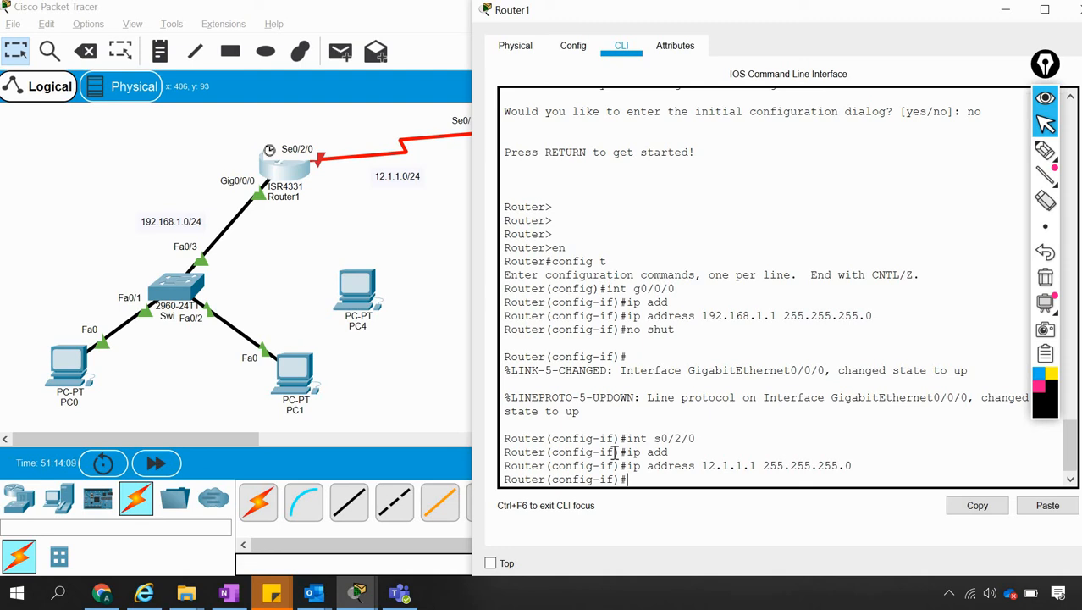
pyautogui.write('shut')
pyautogui.press('Return')
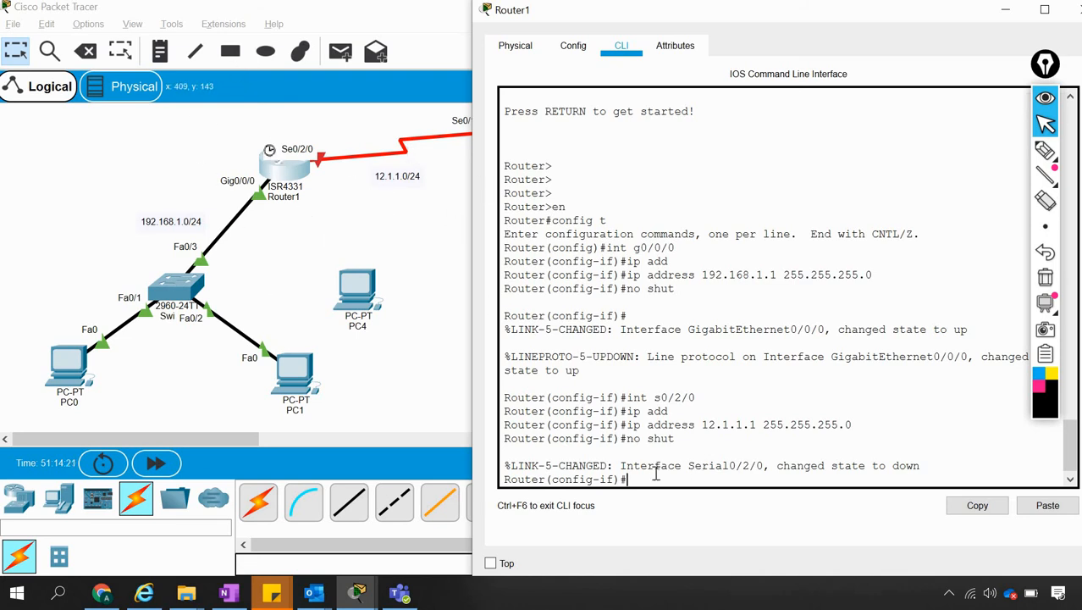
# Return to global configuration mode, list the ip dhcp and pool options, and create a DHCP pool named Net1.
pyautogui.write('exit')
pyautogui.press('Return')
pyautogui.press('Return')
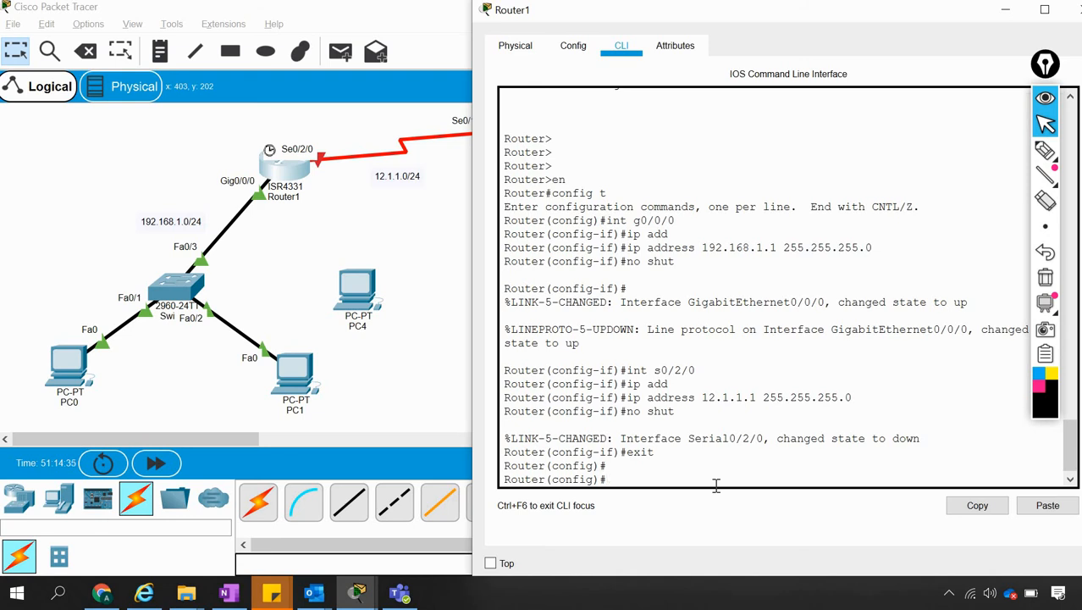
pyautogui.write('p dhcp ?')
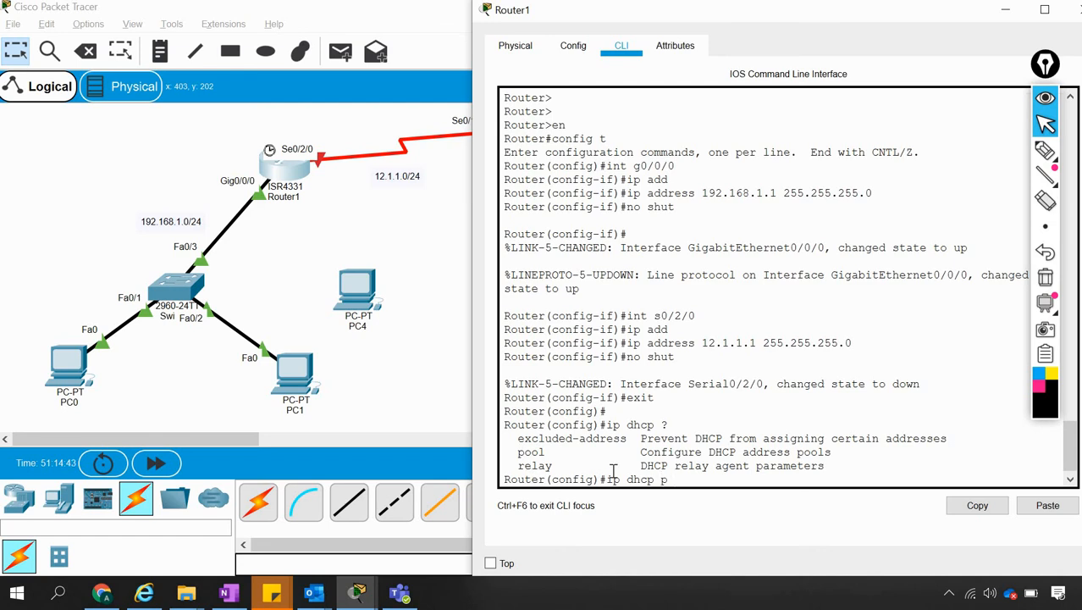
pyautogui.press('BackSpace')
pyautogui.press('BackSpace')
pyautogui.write('ool ?')
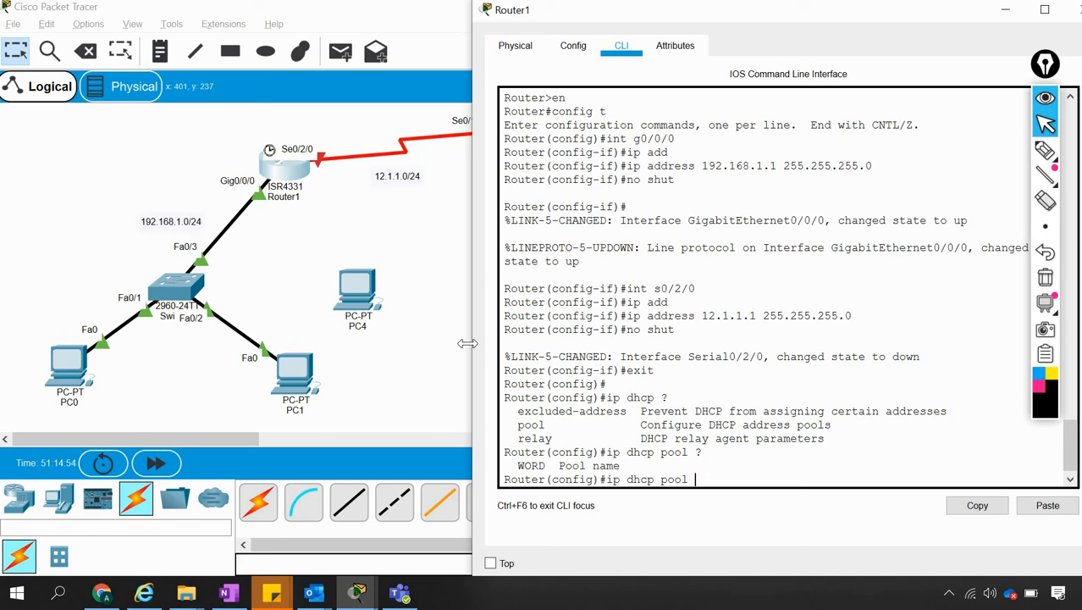
pyautogui.write('Net1')
pyautogui.press('Return')
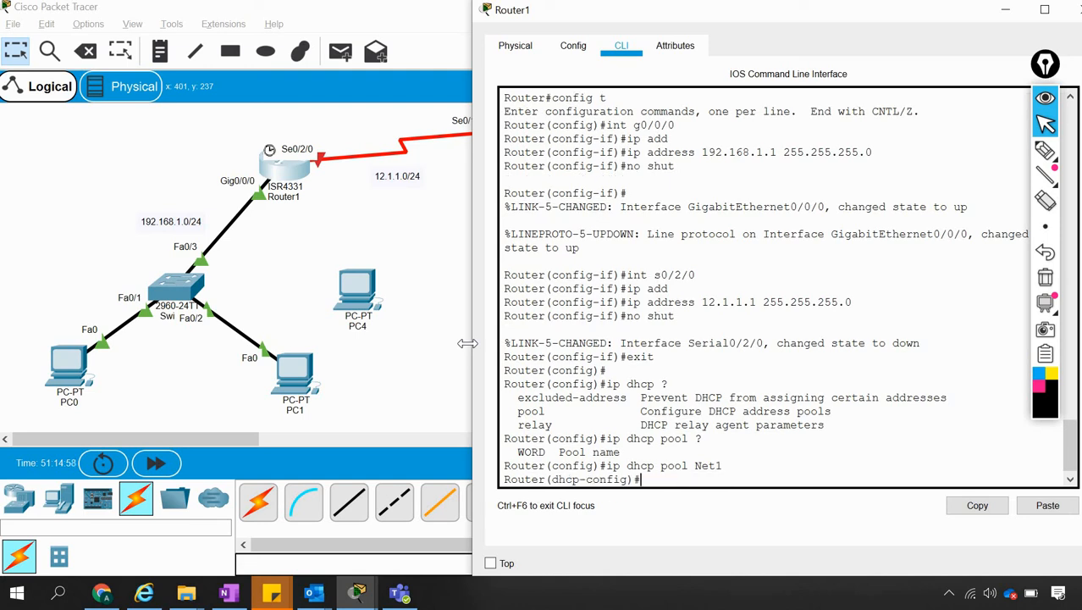
# List the DHCP pool commands and set the Net1 pool's network to 192.168.1.0 with mask 255.255.255.0.
pyautogui.write('?')
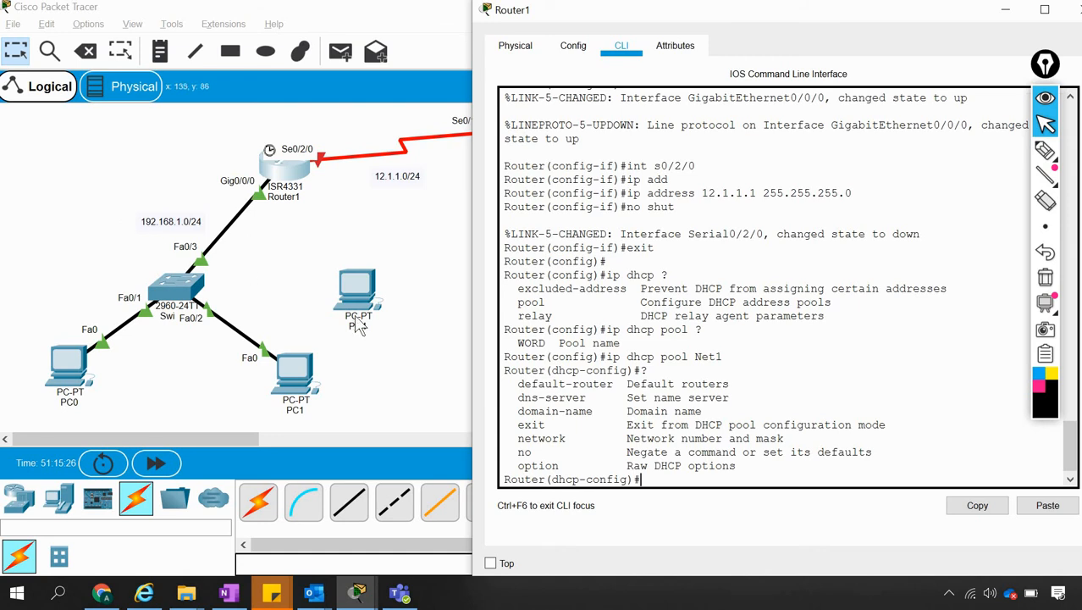
pyautogui.write('net')
pyautogui.press('Tab')
pyautogui.write('192.')
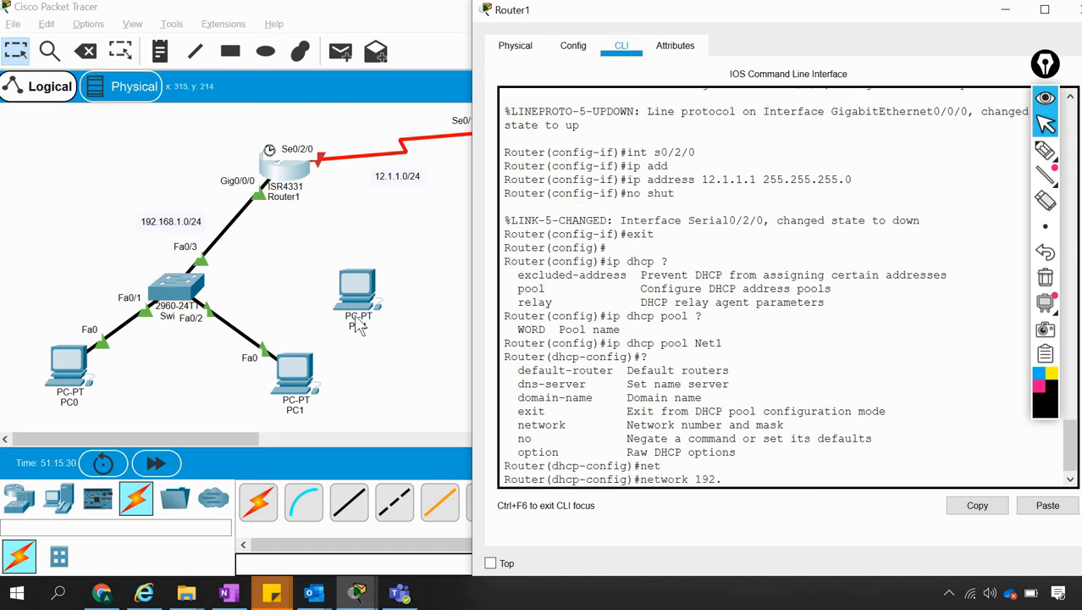
pyautogui.write('1')
pyautogui.write('68.1.0 255.255.255.0')
pyautogui.press('Return')
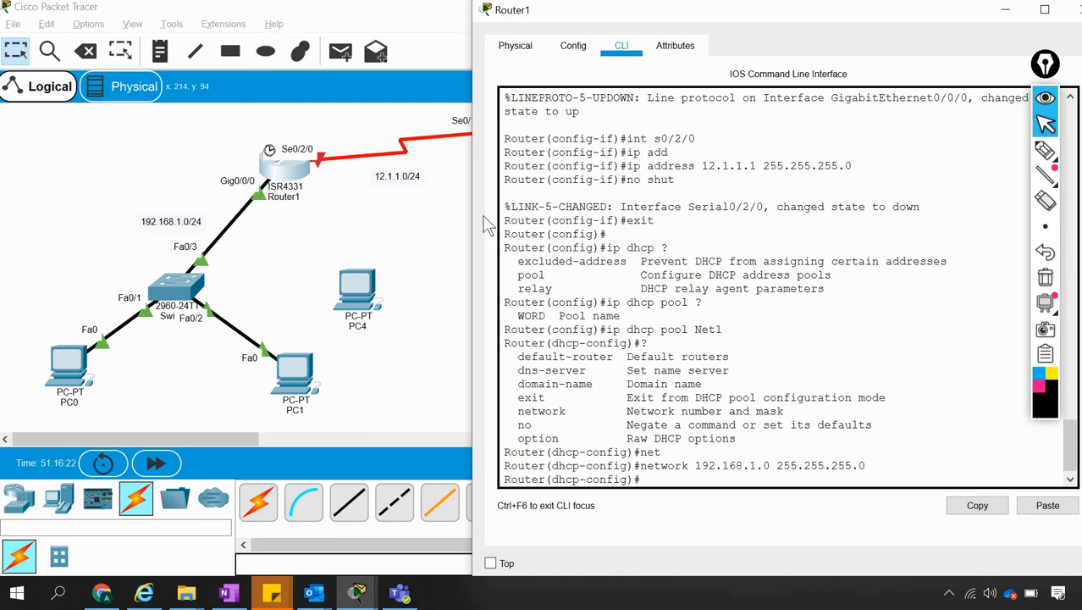
# Review the g0/0/0 address in the command history and set the Net1 pool's default-router to 192.168.1.1.
pyautogui.scroll(4, 792, 218)
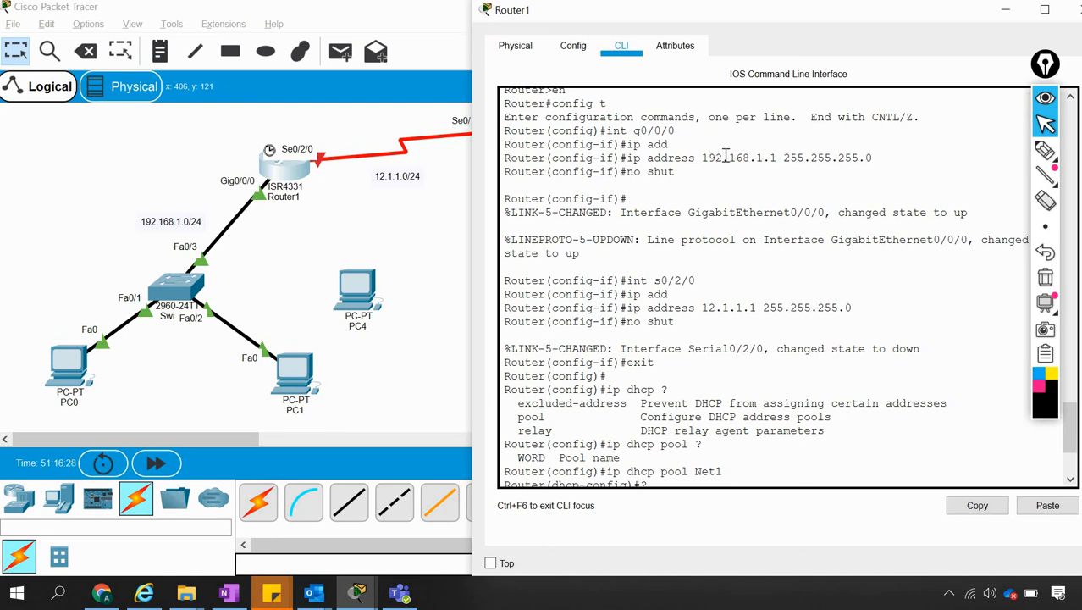
pyautogui.scroll(-4, 803, 318)
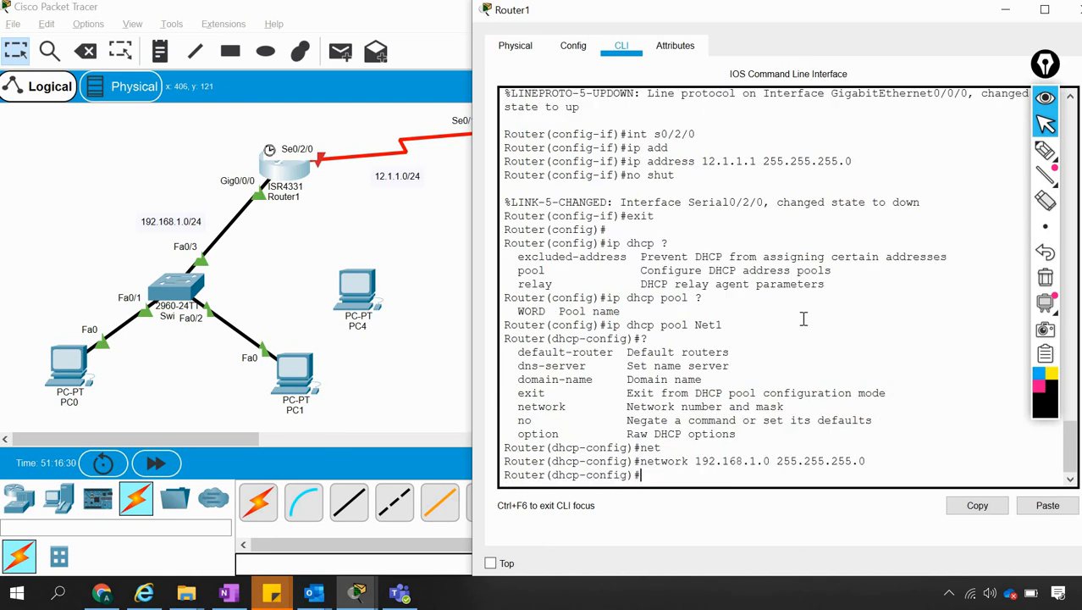
pyautogui.write('de')
pyautogui.press('Tab')
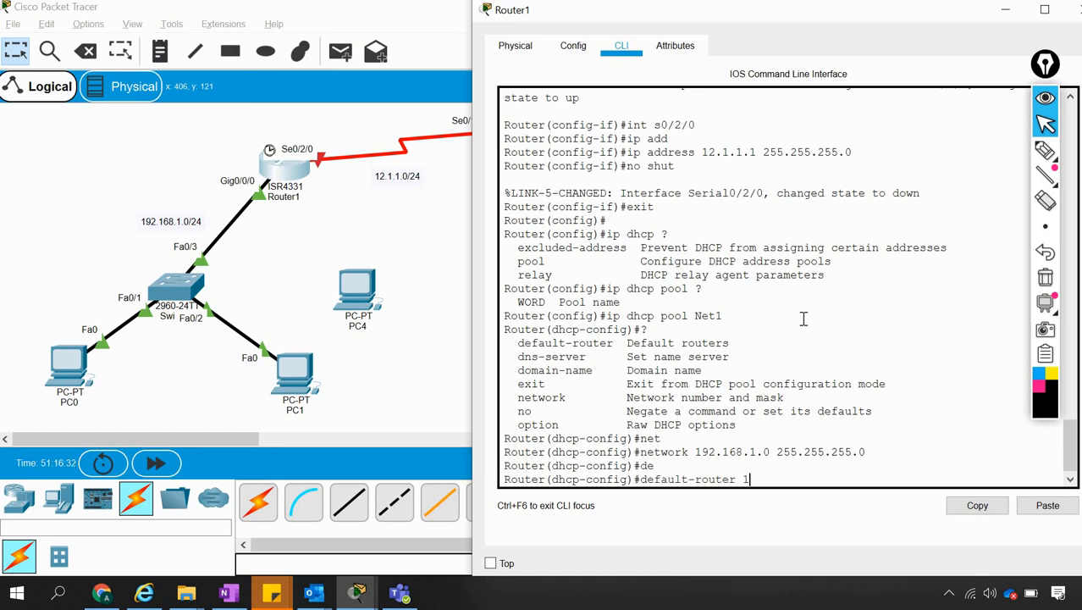
pyautogui.write('192.168.1.1')
pyautogui.press('Return')
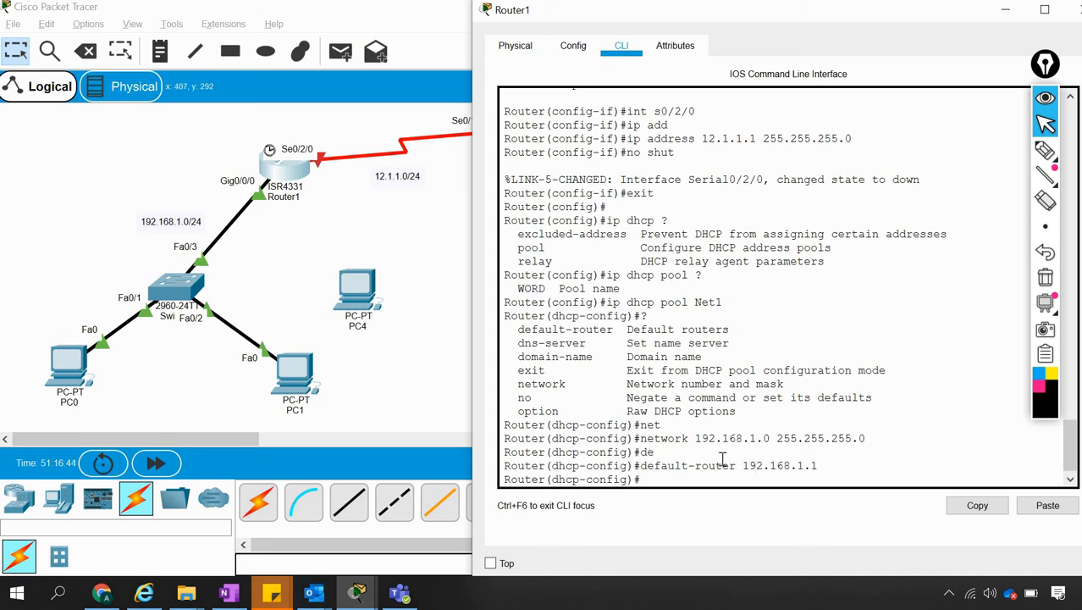
# Open PC1's IP configuration, switch it to Static to examine the address, gateway and DNS fields, and close the PC1 window.
pyautogui.click(315, 374)
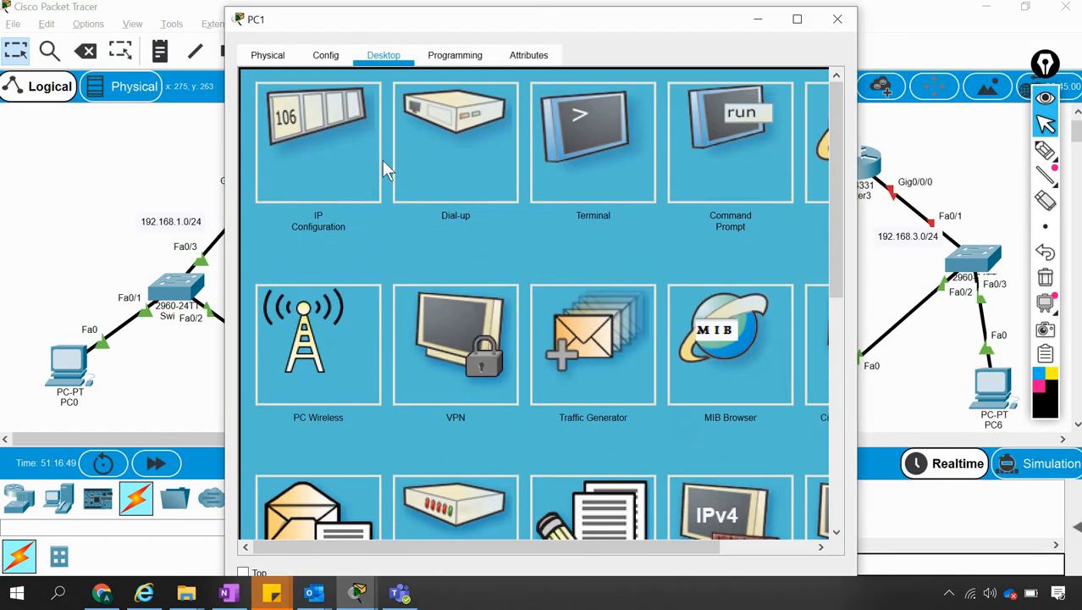
pyautogui.click(309, 146)
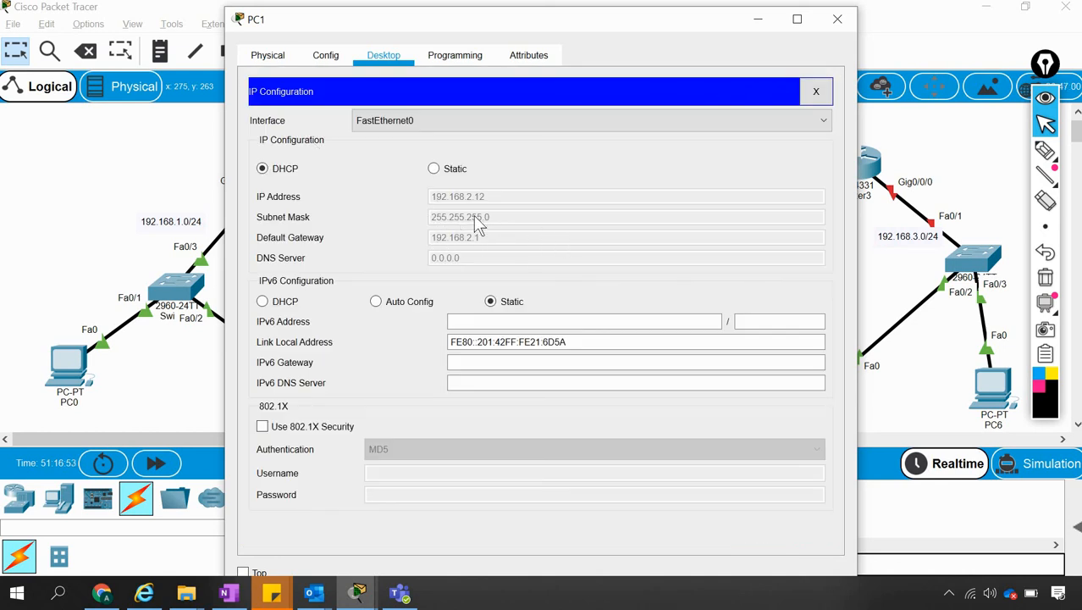
pyautogui.click(435, 169)
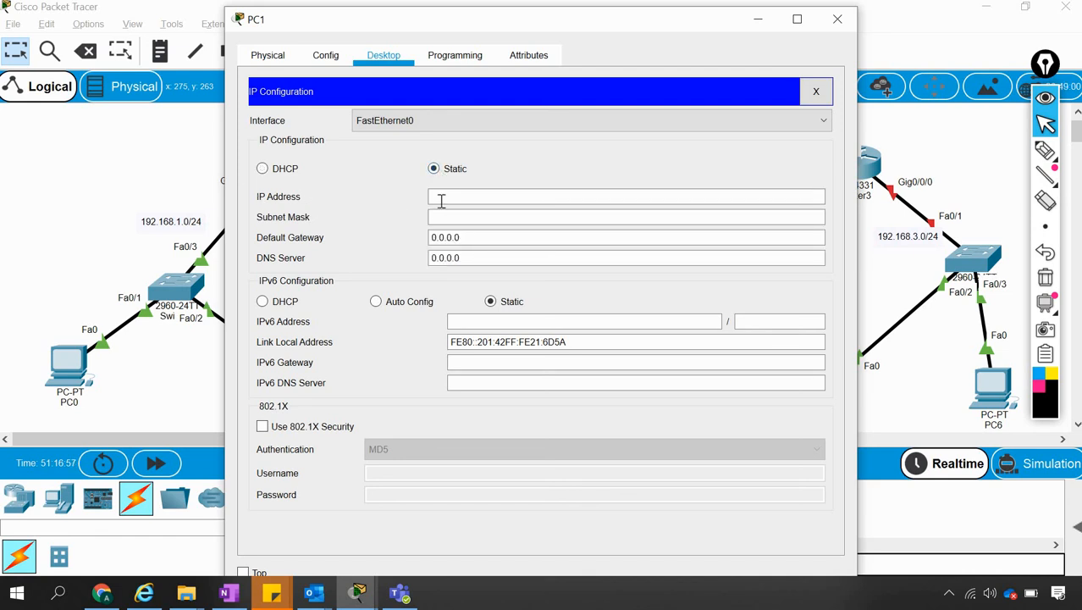
pyautogui.click(455, 198)
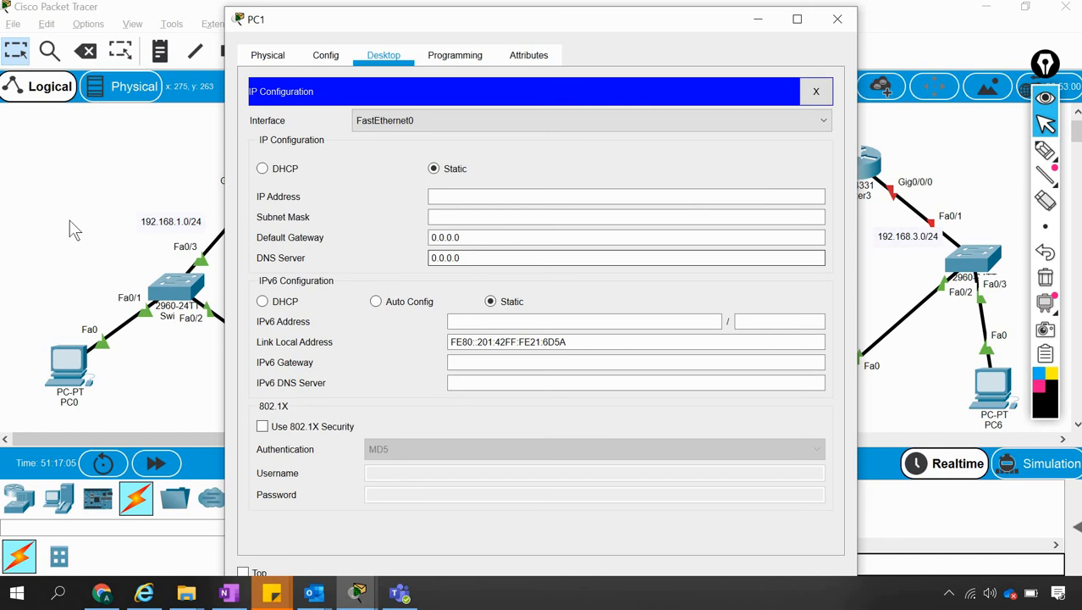
pyautogui.hotkey('alt', 'F4')
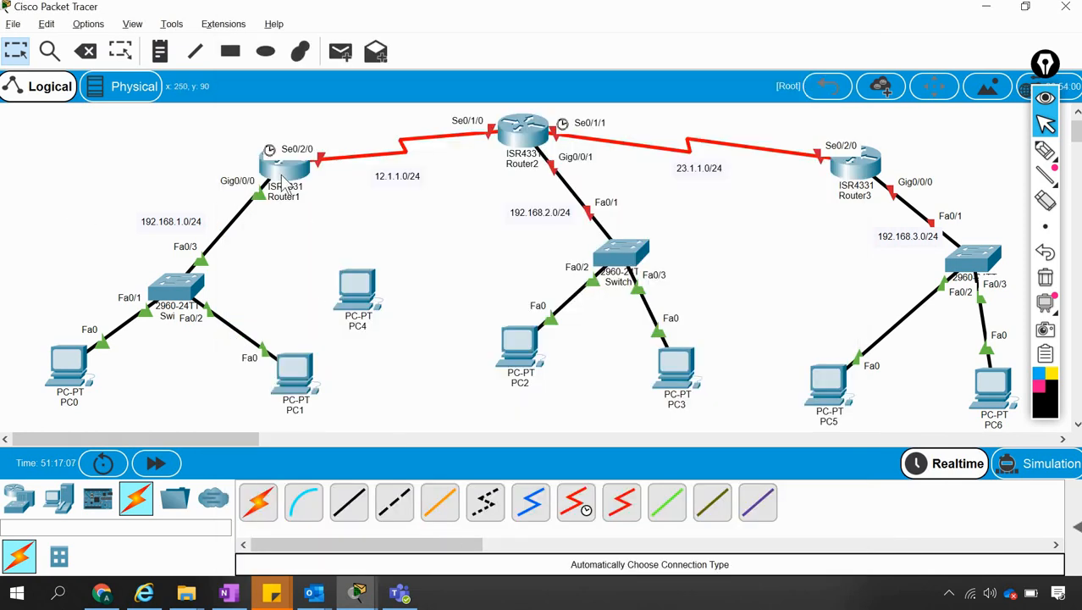
# Highlight the dns-server entry in Router1's pool command list and exit DHCP pool configuration mode.
pyautogui.click(283, 176)
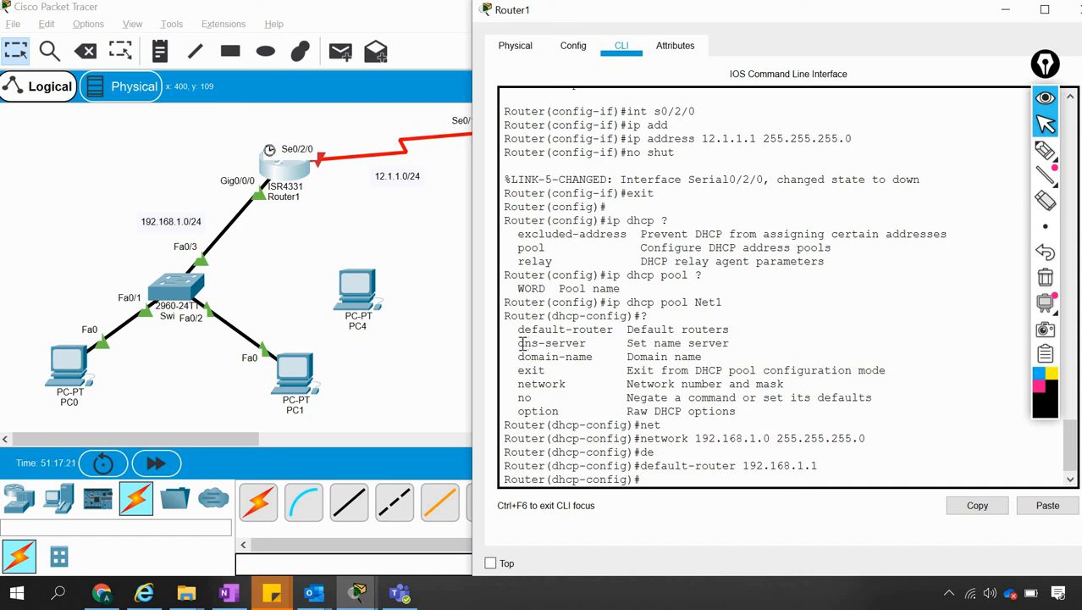
pyautogui.moveTo(523, 343); pyautogui.dragTo(750, 347)
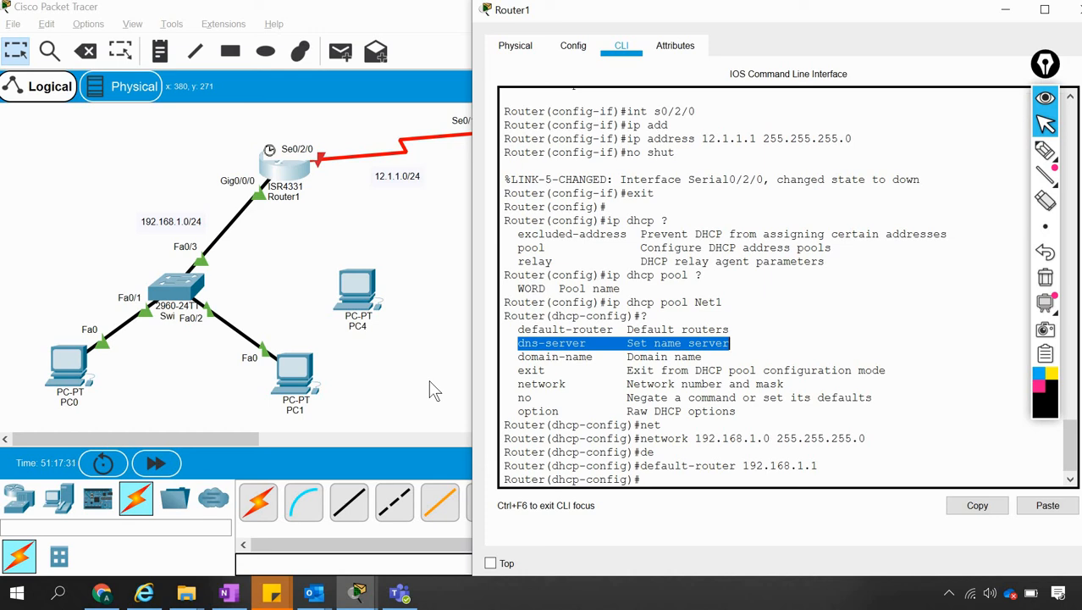
pyautogui.click(701, 479)
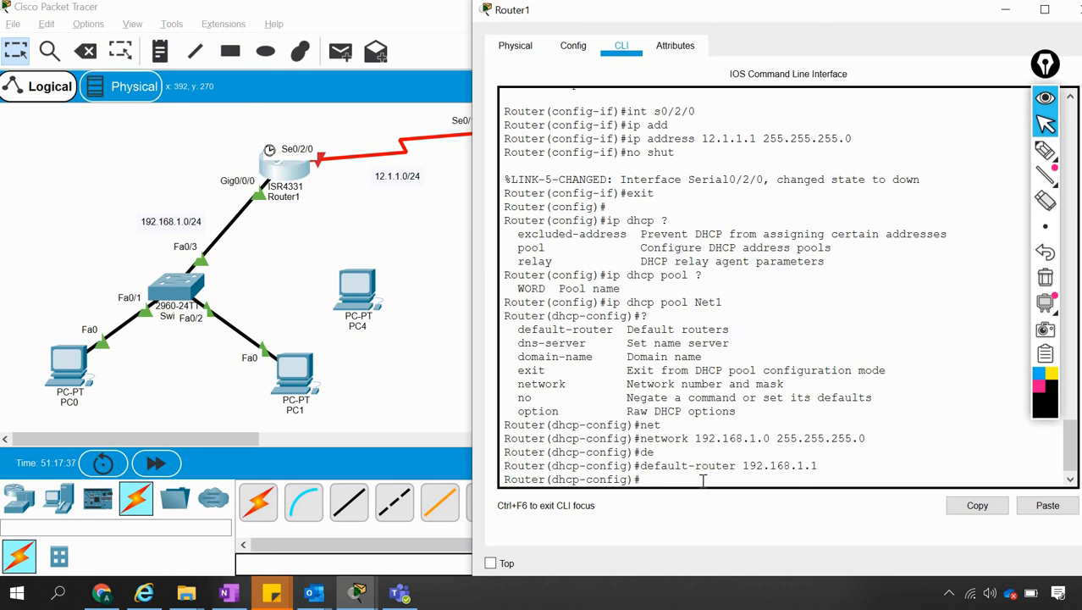
pyautogui.write('it')
pyautogui.press('Return')
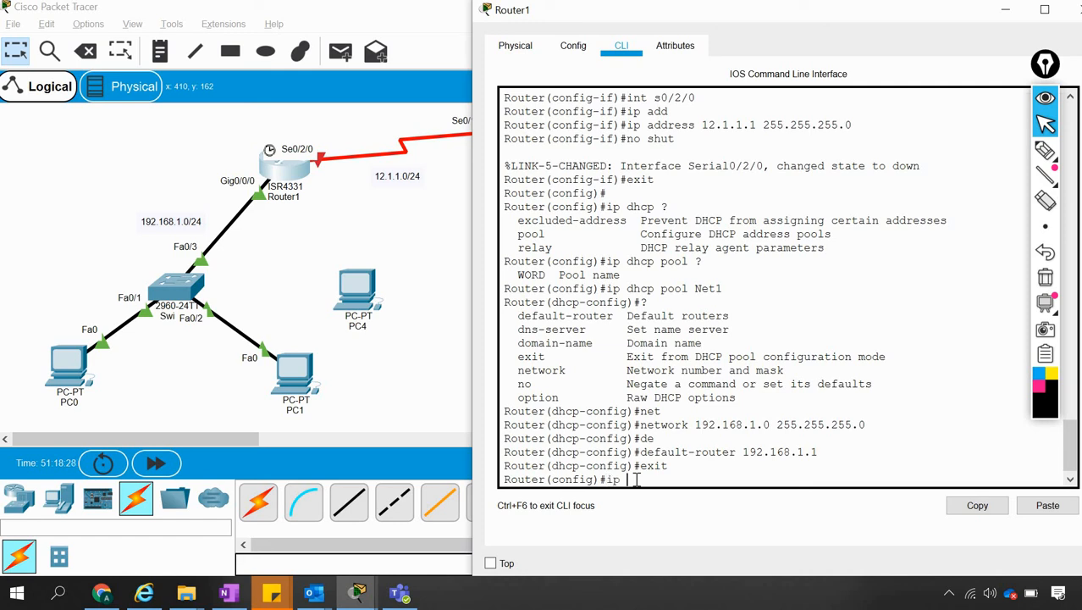
# Enter the DHCP excluded-address command on Router1 with 192.168.1.1 and list the parameters that can follow it.
pyautogui.write('hc')
pyautogui.press('Tab')
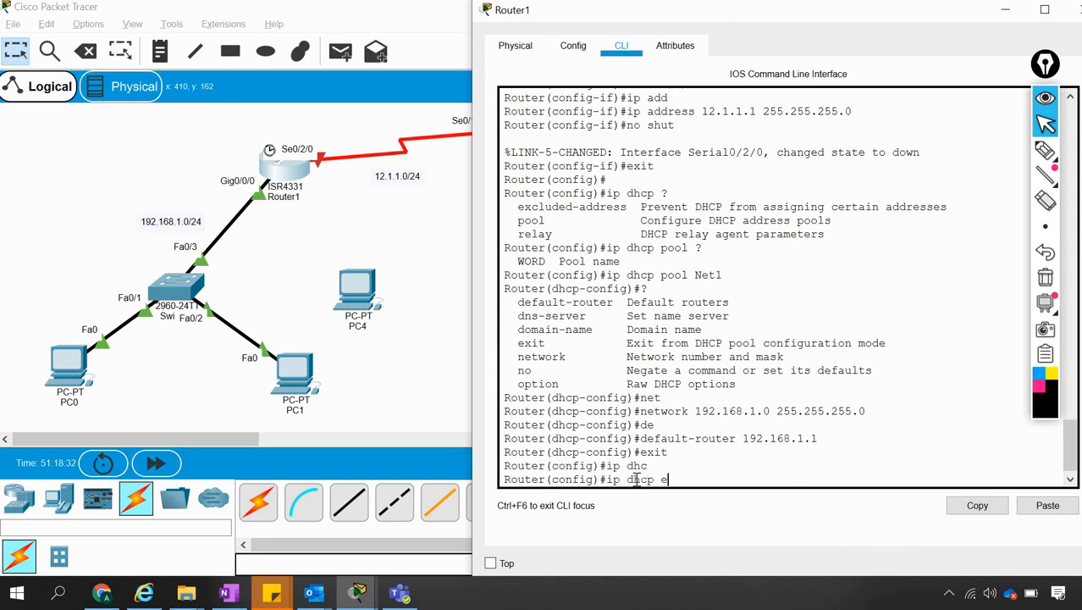
pyautogui.write('ex')
pyautogui.press('Tab')
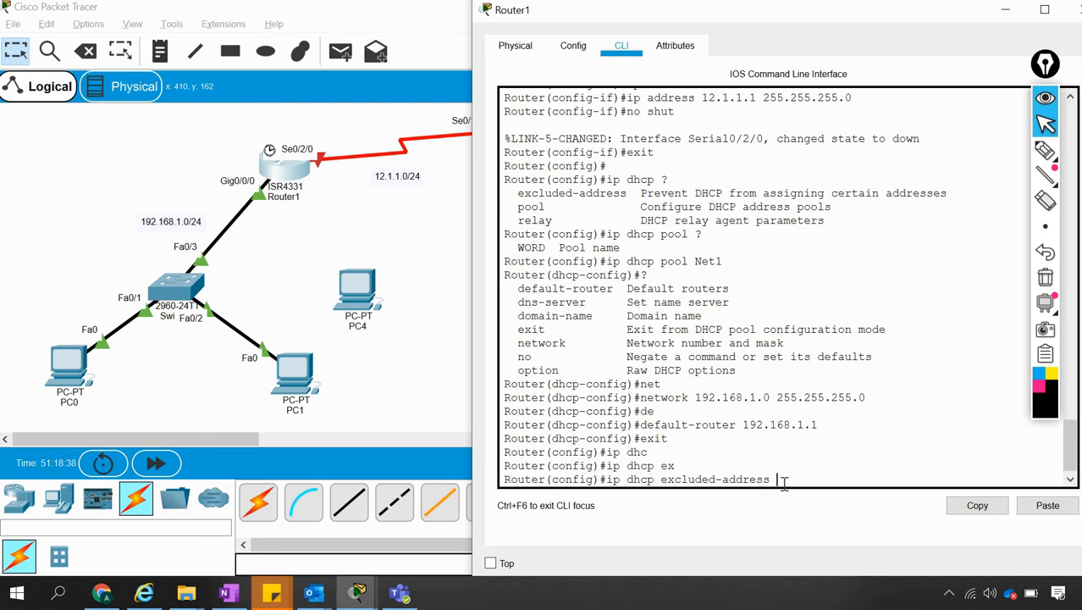
pyautogui.write('192.168.1.1 ?')
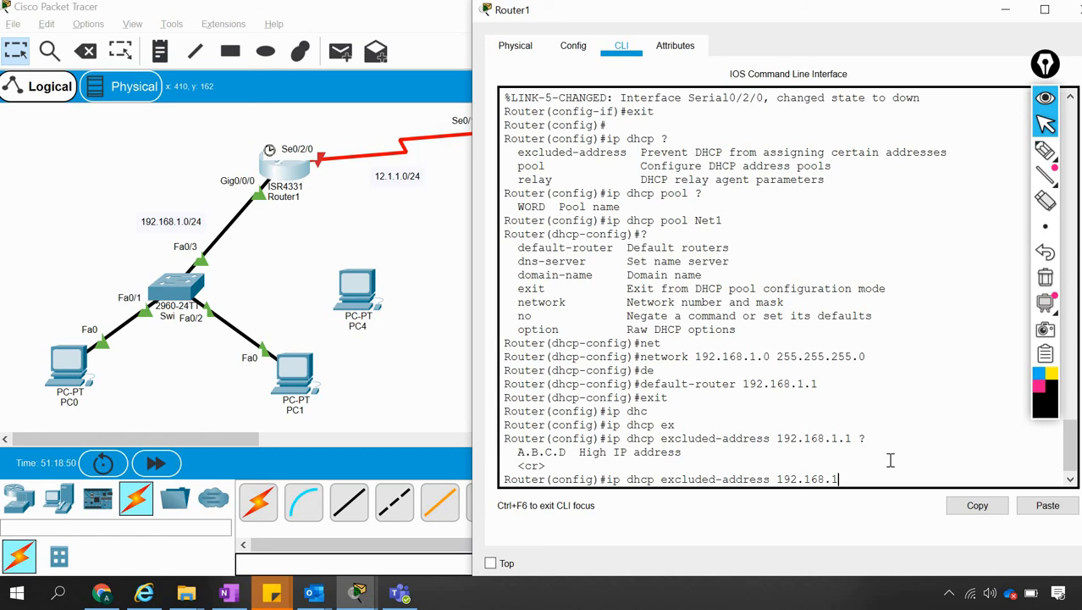
# Look up the command's first address parameter and exclude the range 192.168.1.1 to 192.168.1.5 from DHCP.
pyautogui.press('BackSpace')
pyautogui.press('BackSpace')
pyautogui.press('BackSpace')
pyautogui.press('BackSpace')
pyautogui.press('BackSpace')
pyautogui.press('BackSpace')
pyautogui.press('BackSpace')
pyautogui.press('BackSpace')
pyautogui.press('BackSpace')
pyautogui.write('?')
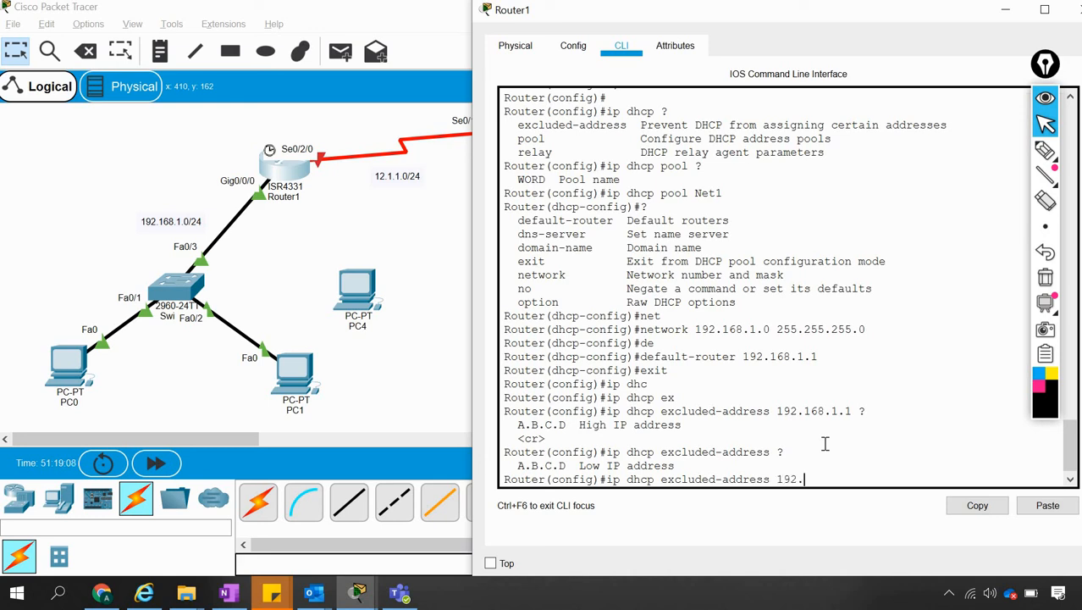
pyautogui.write('8.1.1 192.168.1.5')
pyautogui.press('Return')
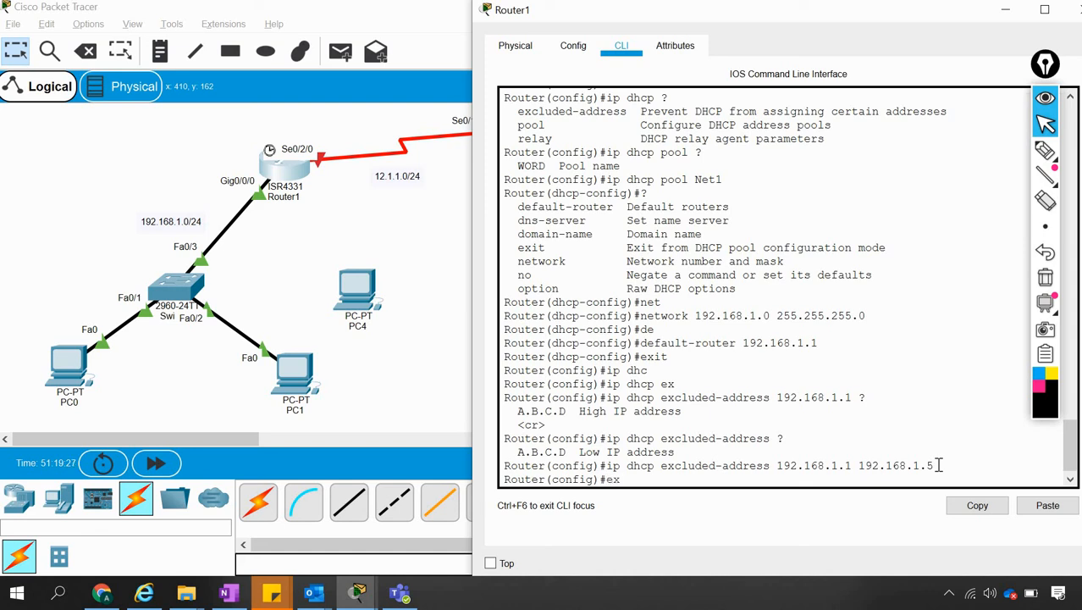
# Set the IPv4 configuration of PC1 to DHCP and renew PC0's address by switching it to Static and back to DHCP.
pyautogui.click(305, 383)
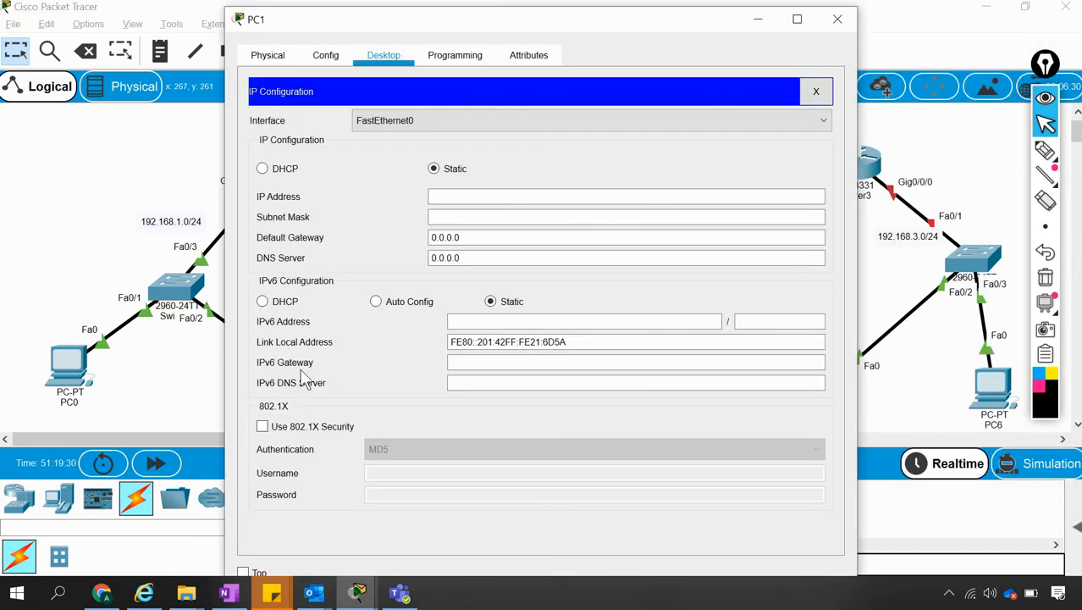
pyautogui.click(263, 169)
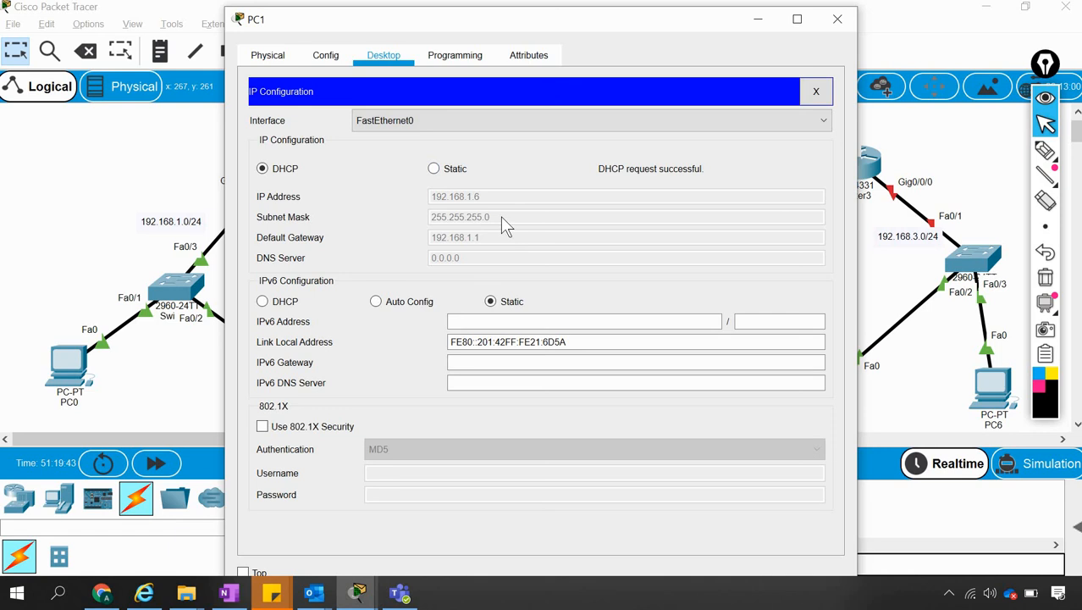
pyautogui.click(67, 378)
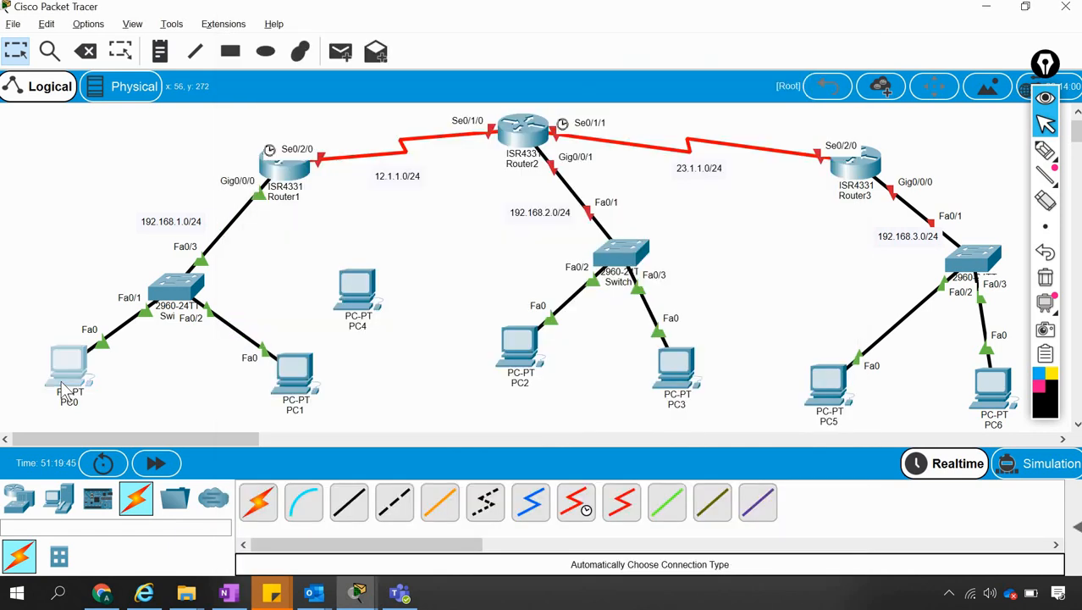
pyautogui.click(288, 131)
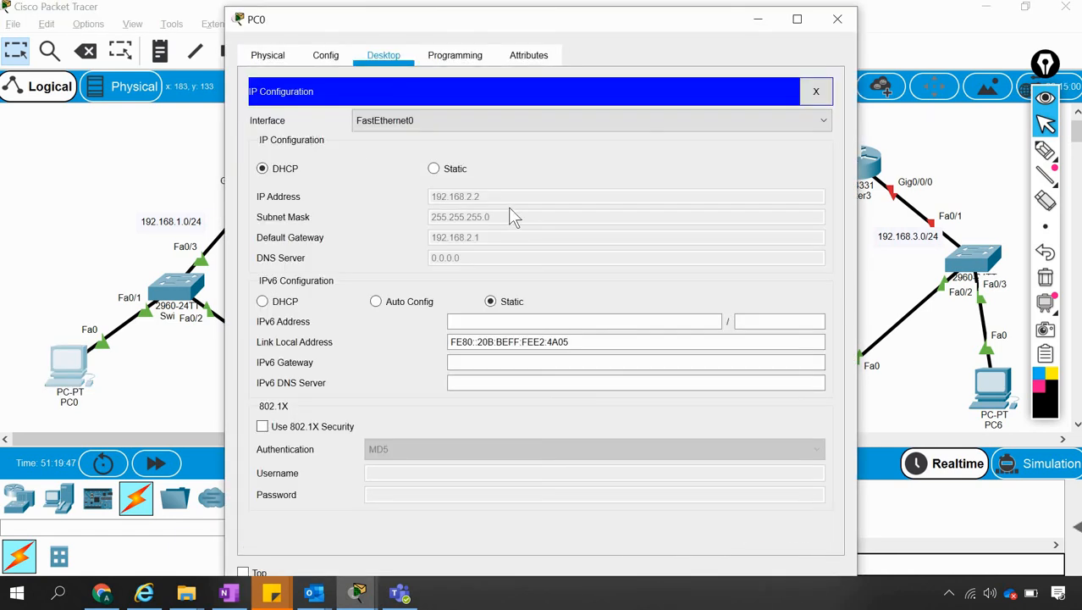
pyautogui.click(433, 169)
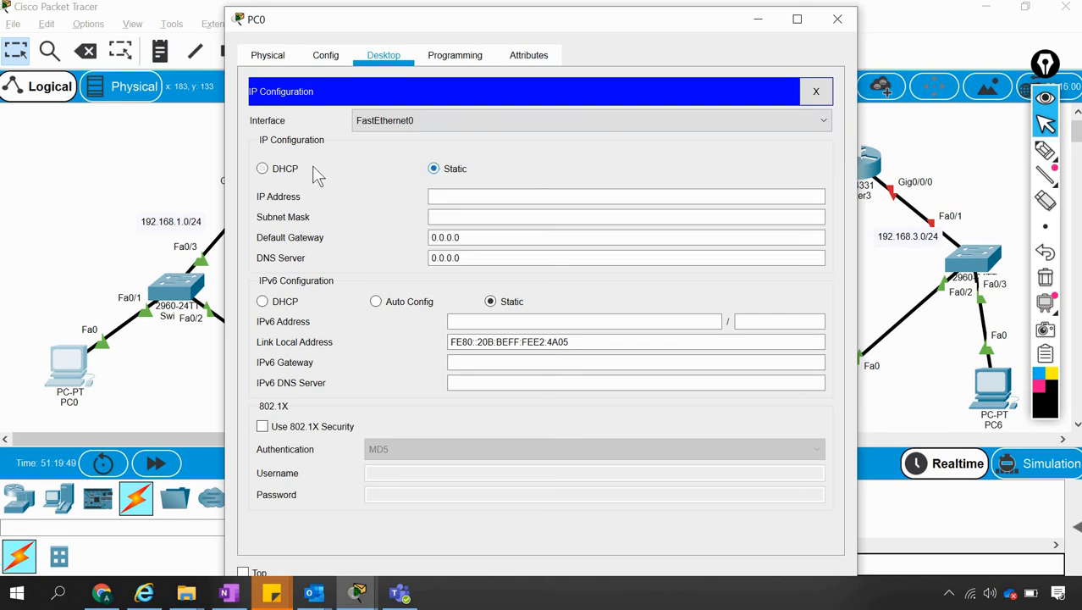
pyautogui.click(263, 169)
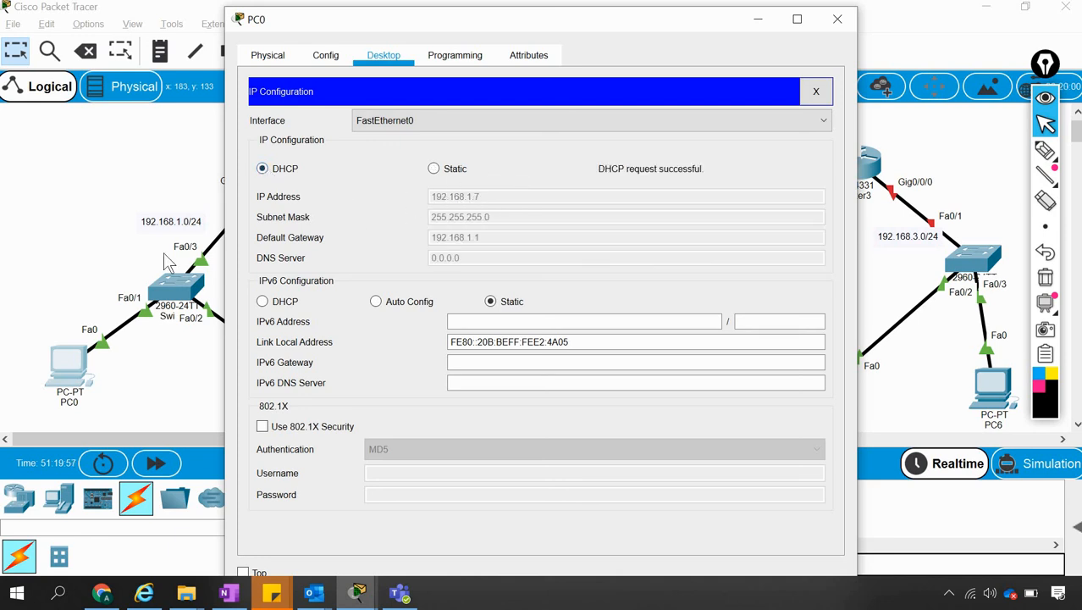
pyautogui.click(73, 245)
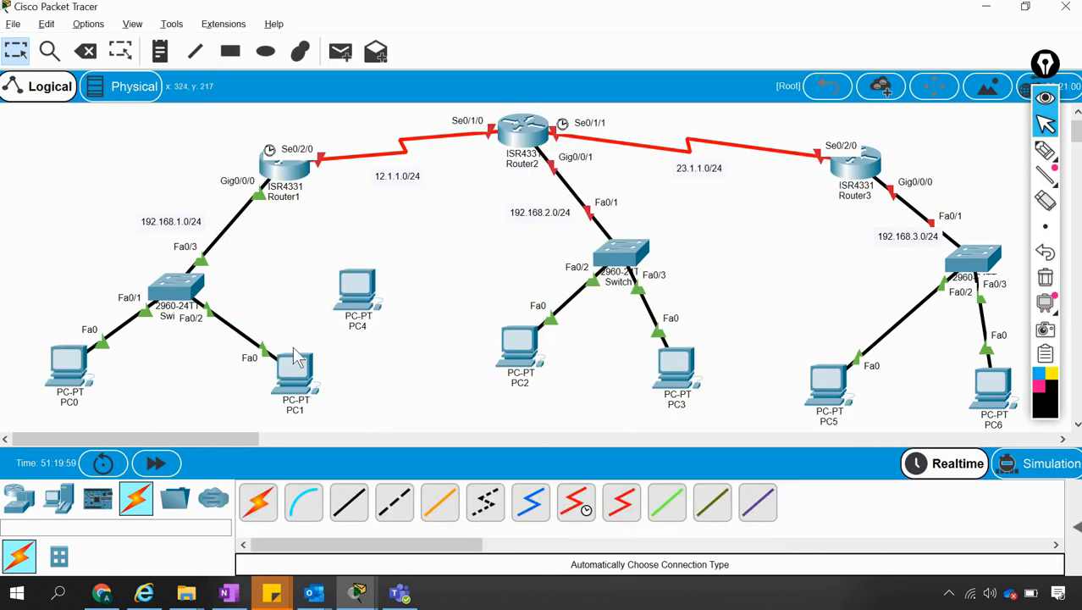
# Connect PC4 to the 192.168.1.0/24 network's switch with an automatically chosen cable.
pyautogui.click(259, 503)
pyautogui.click(198, 288)
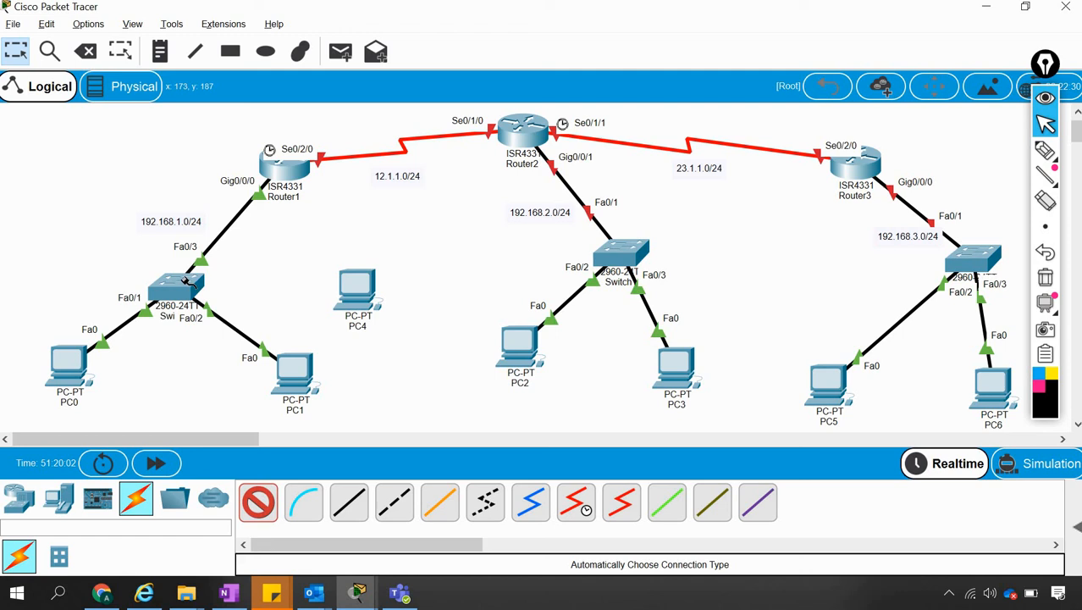
pyautogui.click(356, 292)
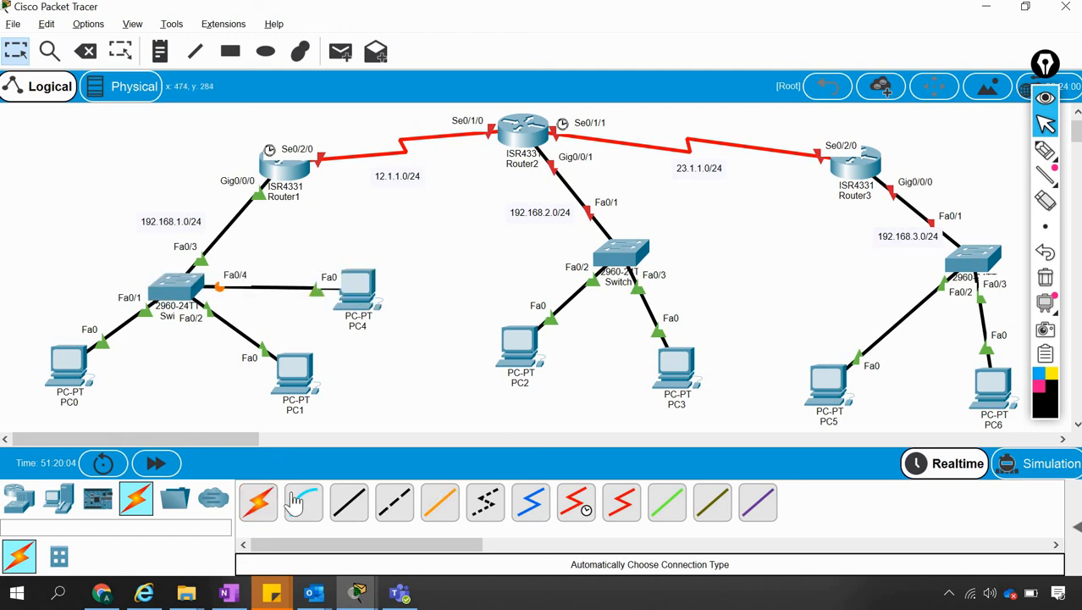
# Add two PCs to the workspace, one below and between PC2 and PC3 and one above PC5.
pyautogui.click(59, 499)
pyautogui.click(258, 505)
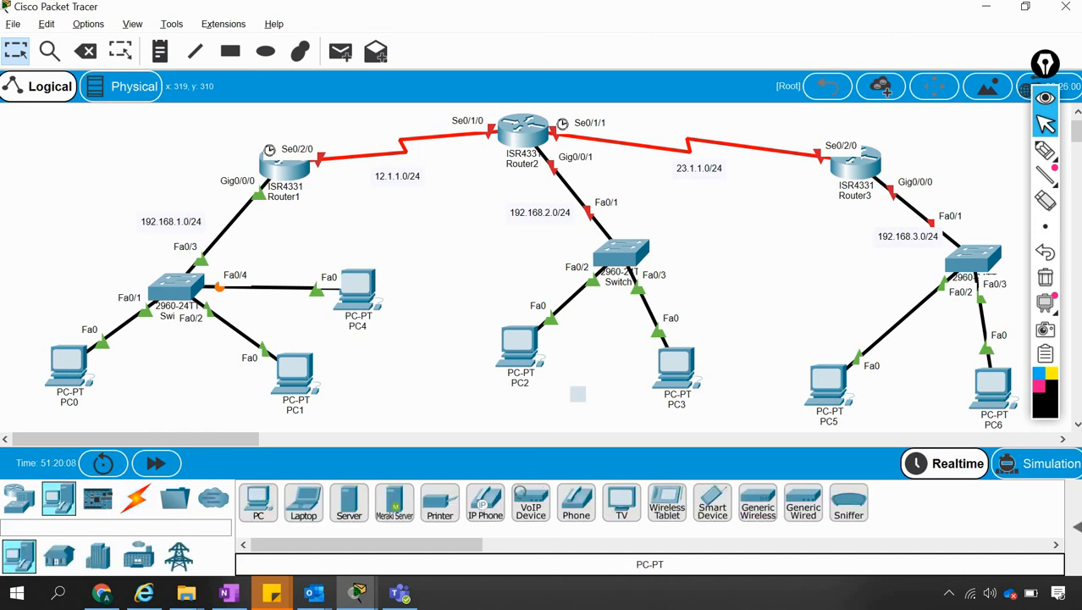
pyautogui.click(602, 408)
pyautogui.click(263, 508)
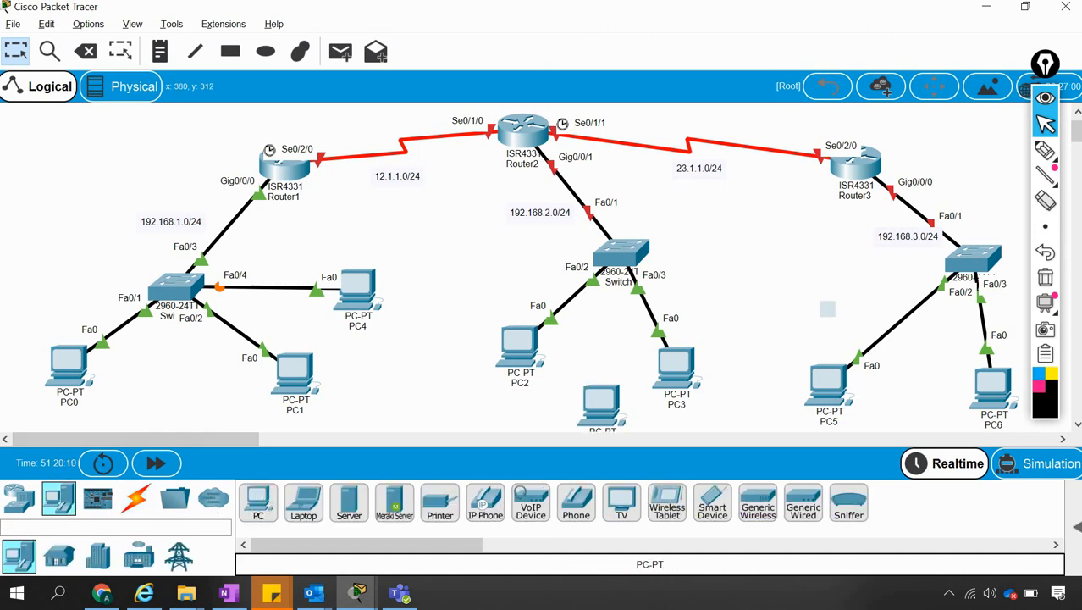
pyautogui.click(798, 298)
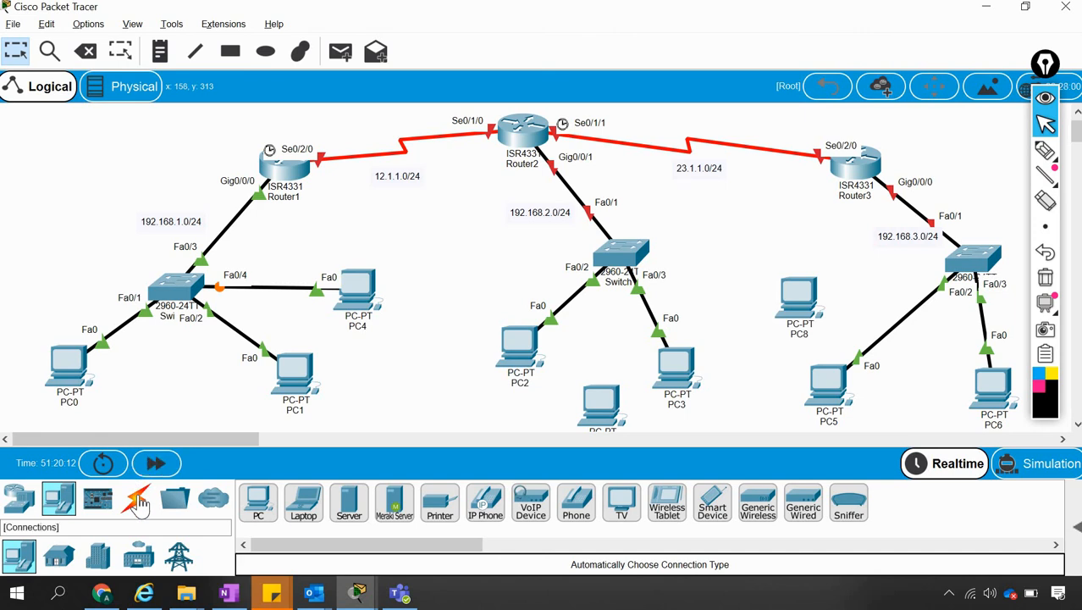
# Connect the PC below PC2 and PC3 to the Router2 switch and PC8 to the Router3 switch with automatically chosen cables.
pyautogui.click(137, 498)
pyautogui.click(258, 503)
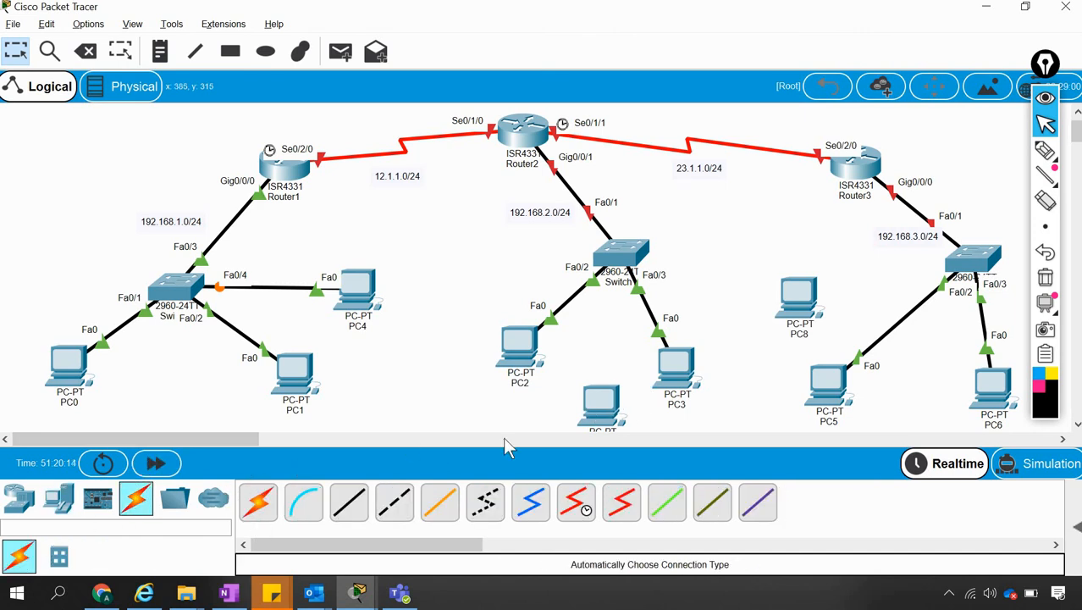
pyautogui.click(624, 252)
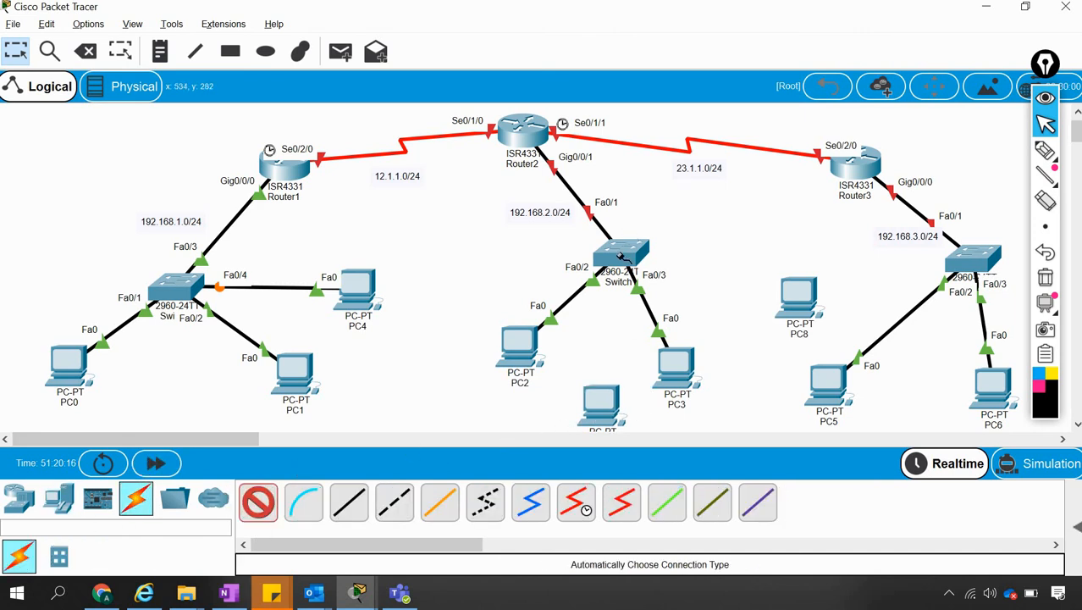
pyautogui.click(601, 402)
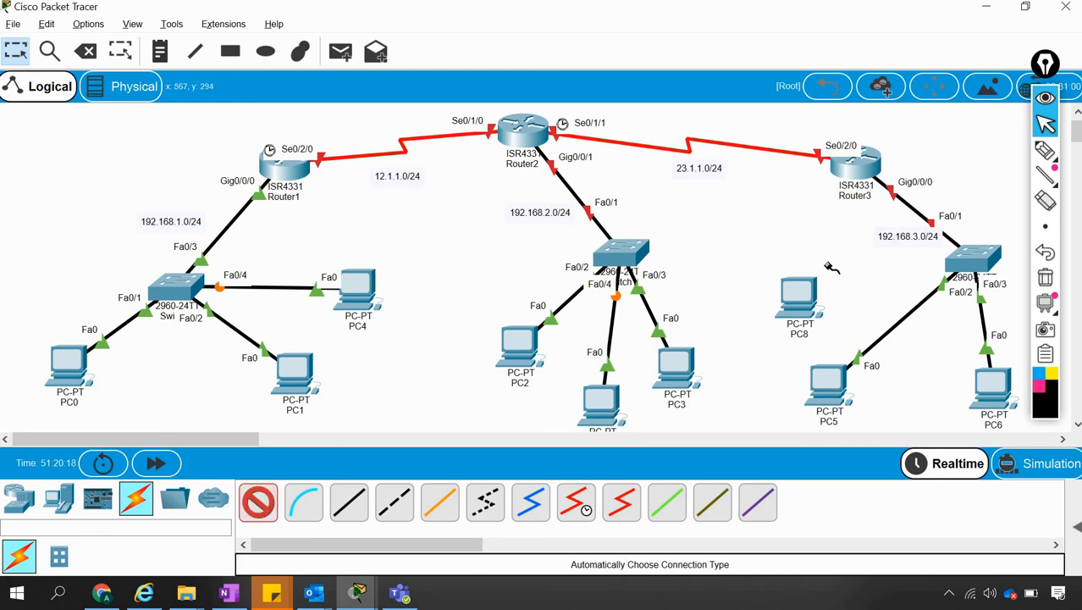
pyautogui.click(962, 260)
pyautogui.click(797, 296)
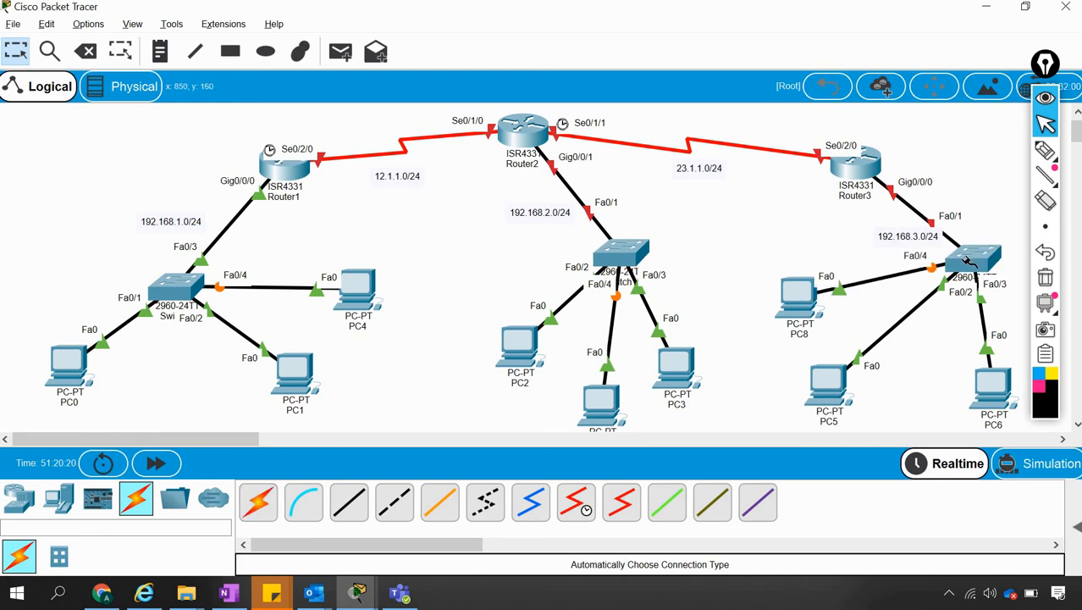
# Add a PC between PC5 and PC6 and connect it to the Router3 switch with an automatically chosen cable.
pyautogui.click(59, 497)
pyautogui.click(260, 505)
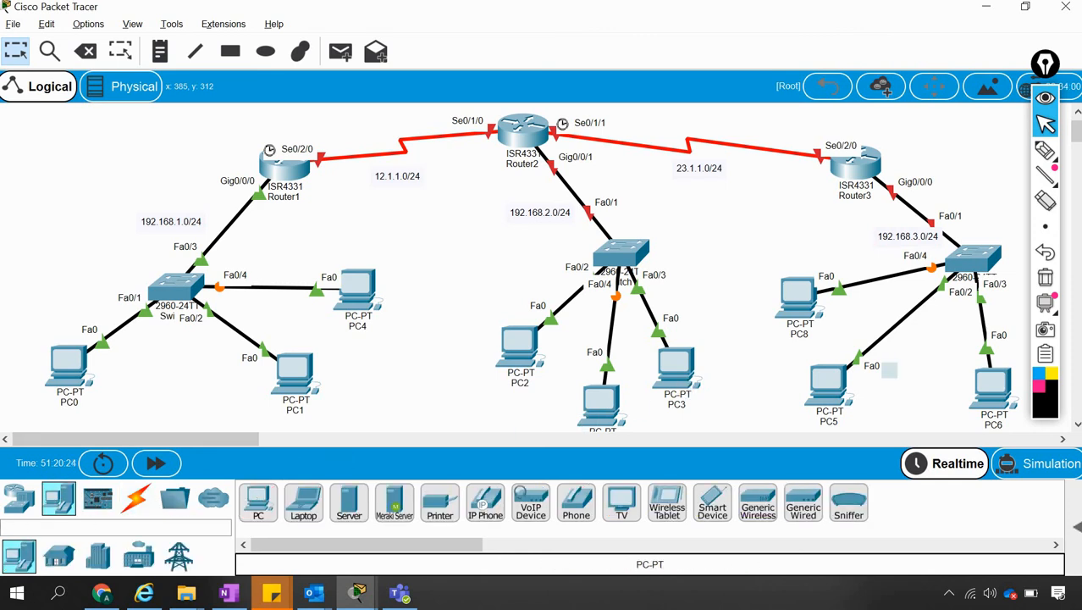
pyautogui.click(913, 393)
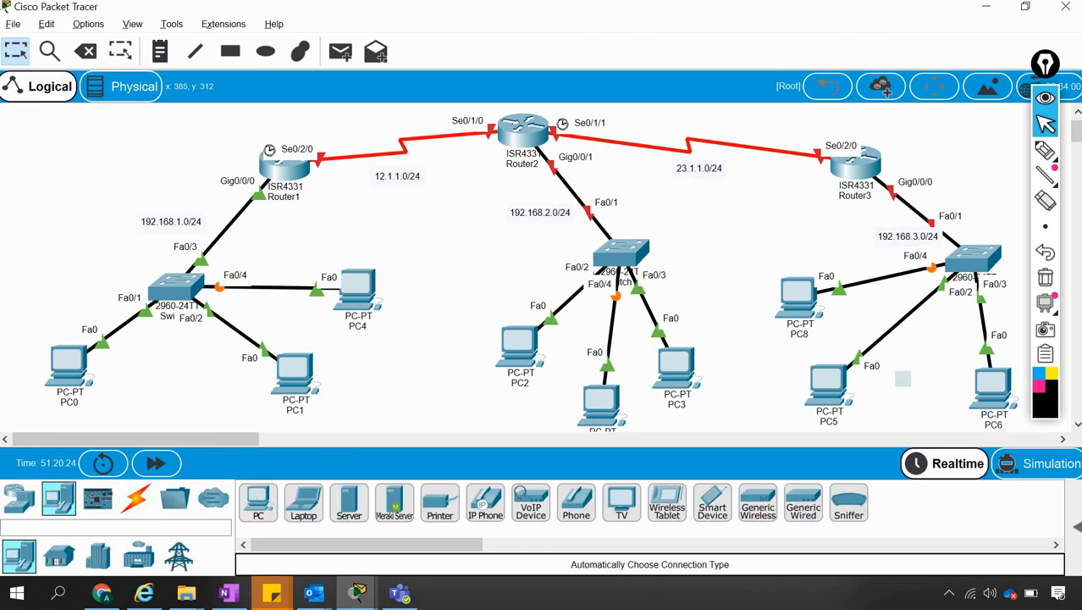
pyautogui.click(258, 506)
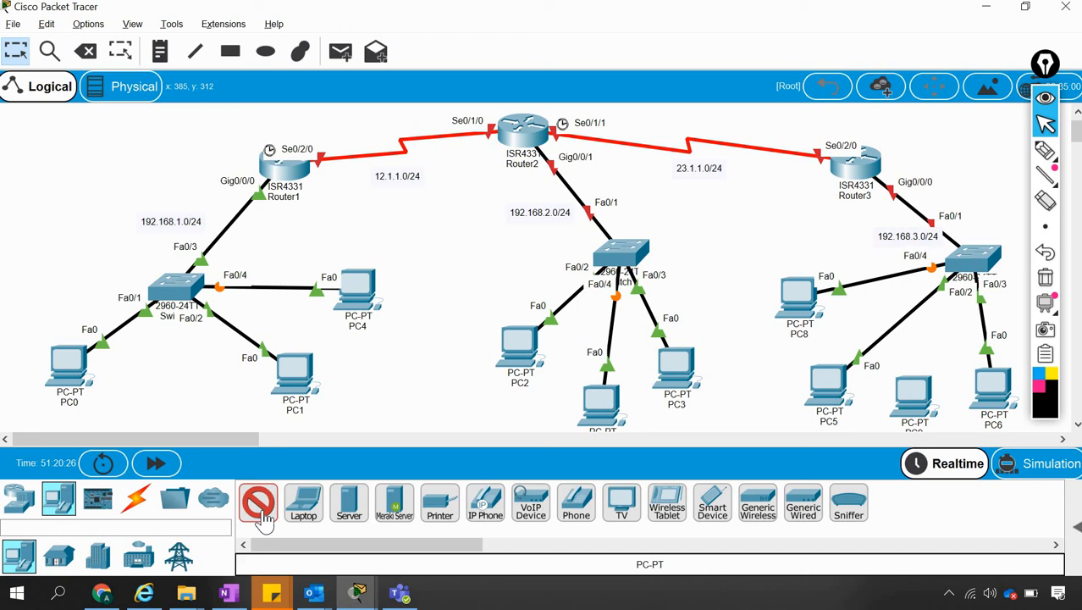
pyautogui.click(134, 507)
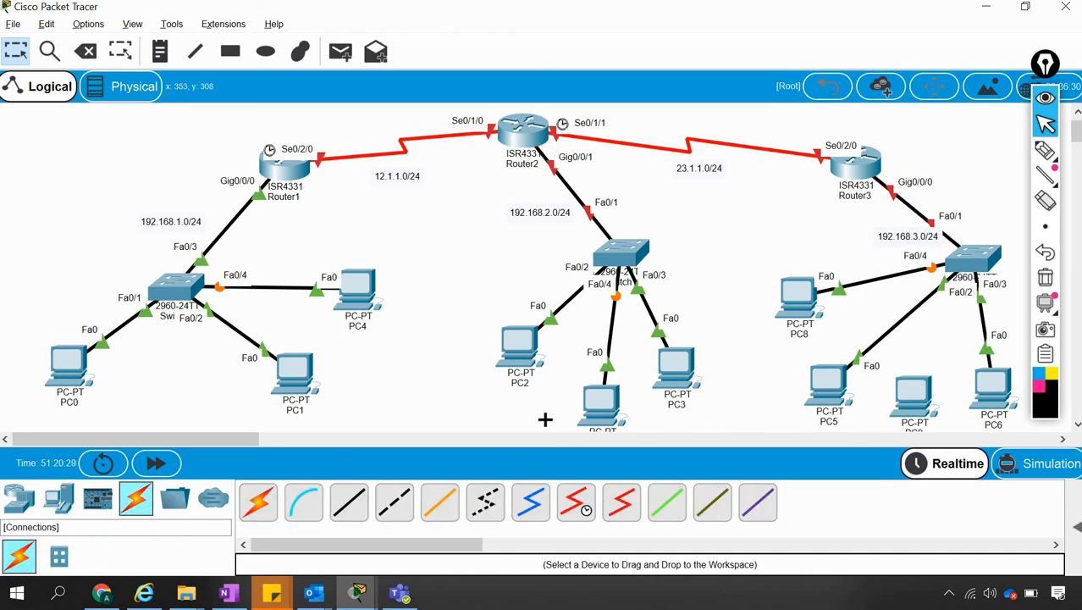
pyautogui.click(258, 504)
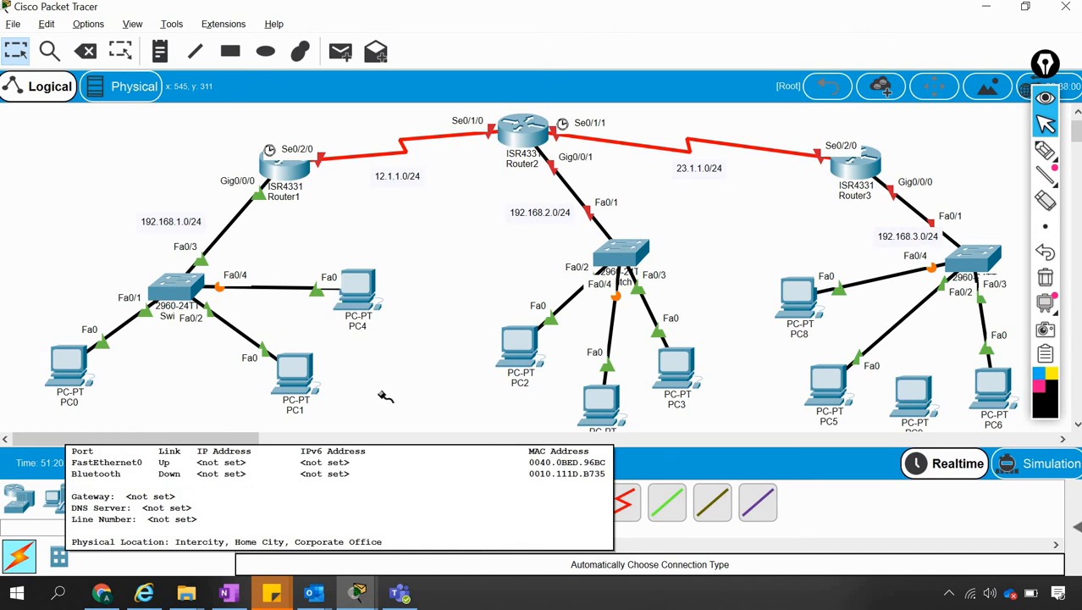
pyautogui.click(975, 268)
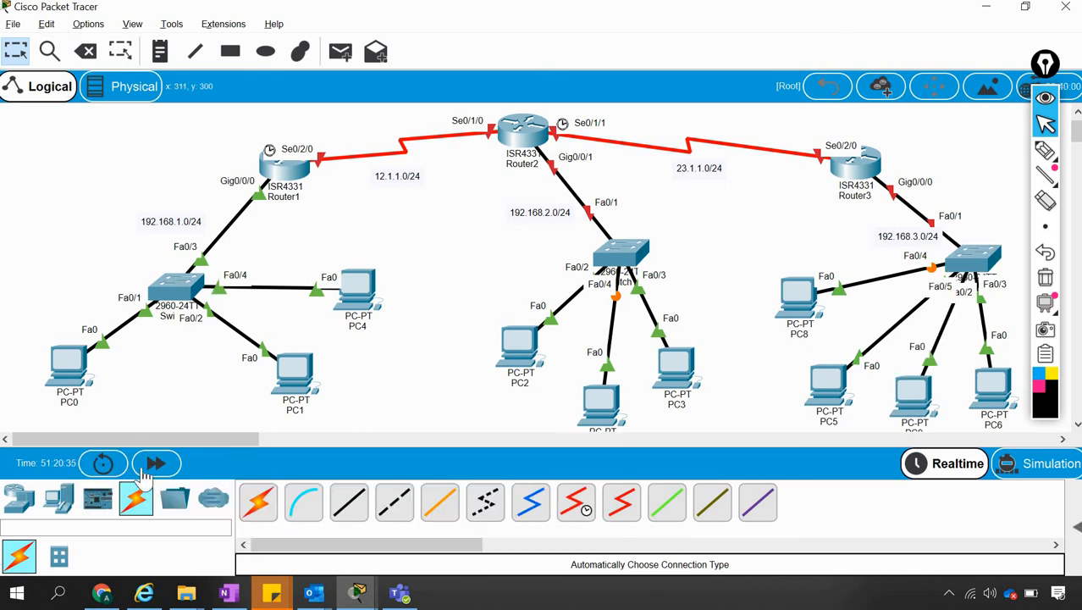
# Add a PC between PC4 and the Router2 switch and connect it to that switch with an automatically chosen cable.
pyautogui.click(59, 500)
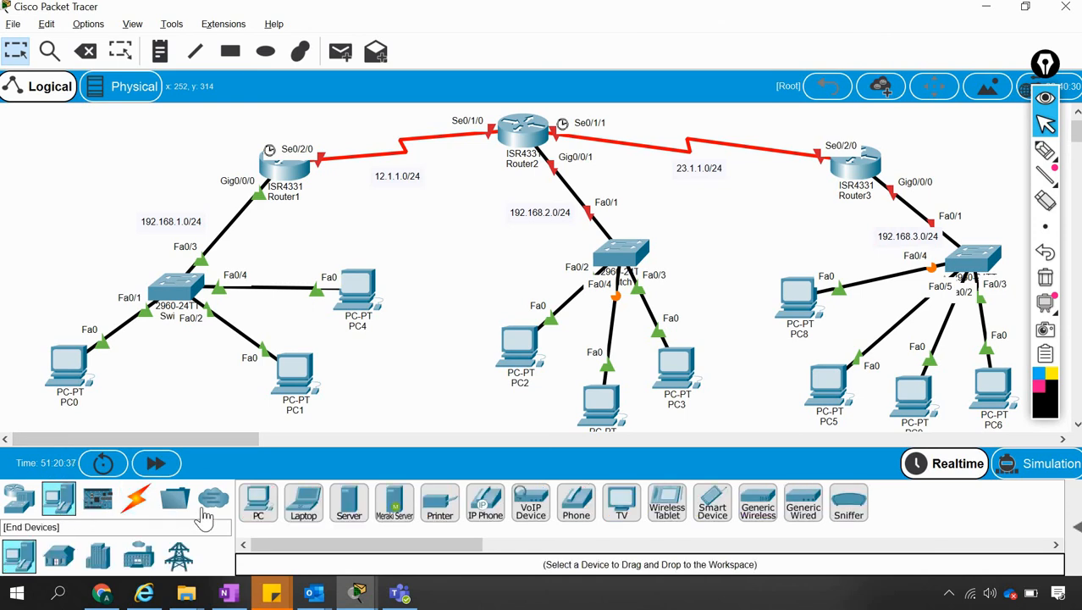
pyautogui.click(258, 504)
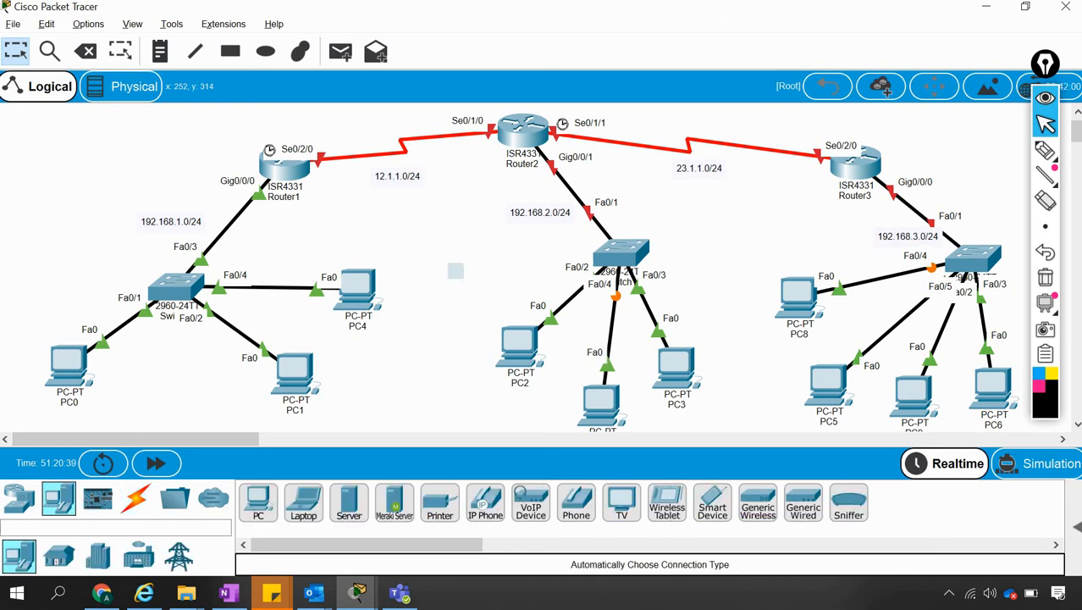
pyautogui.click(465, 287)
pyautogui.click(136, 502)
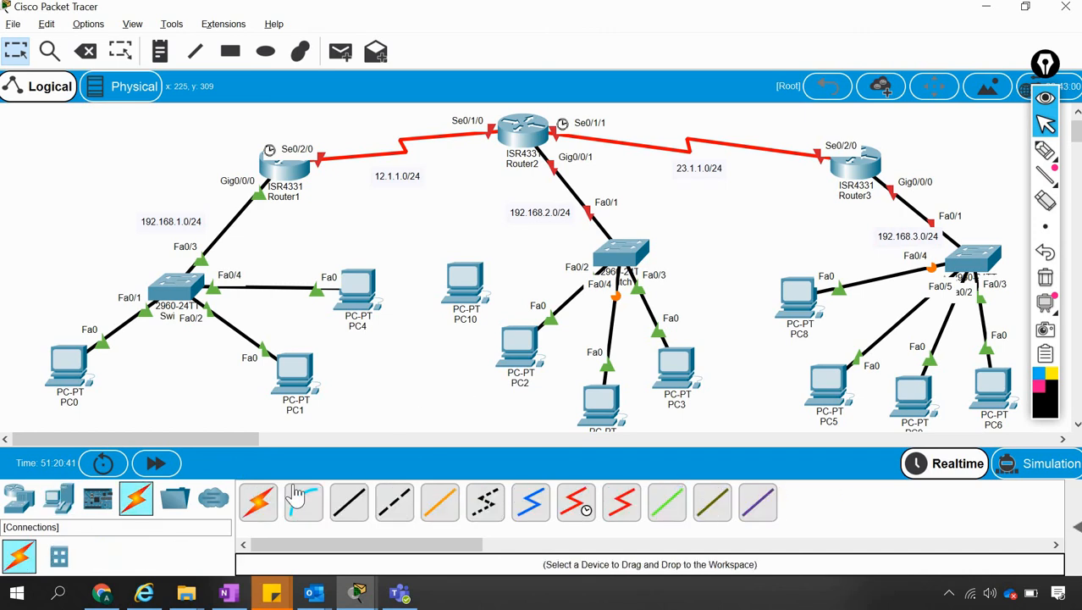
pyautogui.click(258, 504)
pyautogui.click(470, 290)
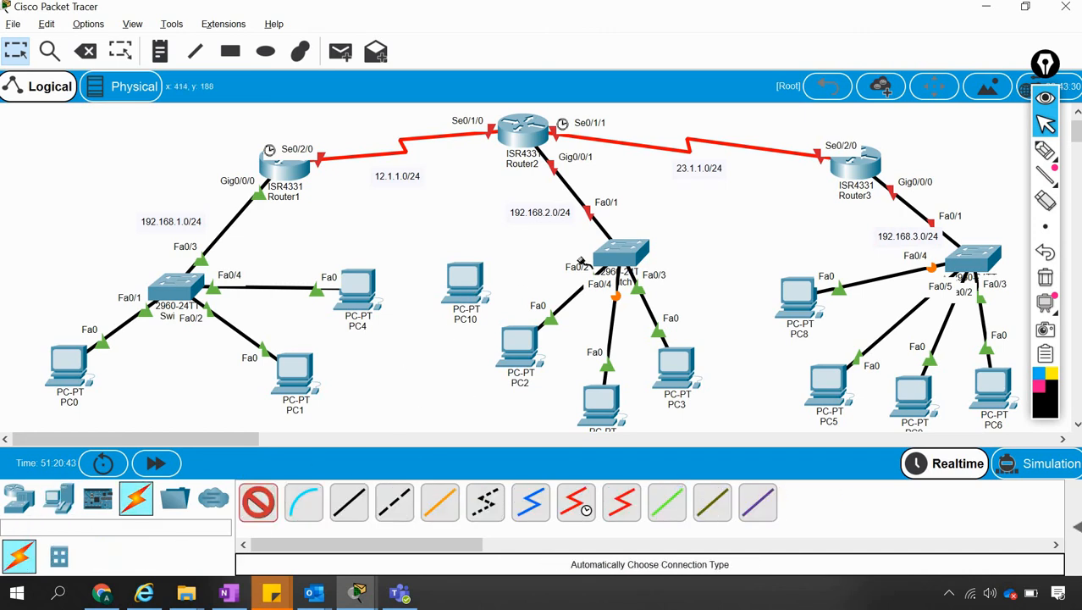
pyautogui.click(624, 254)
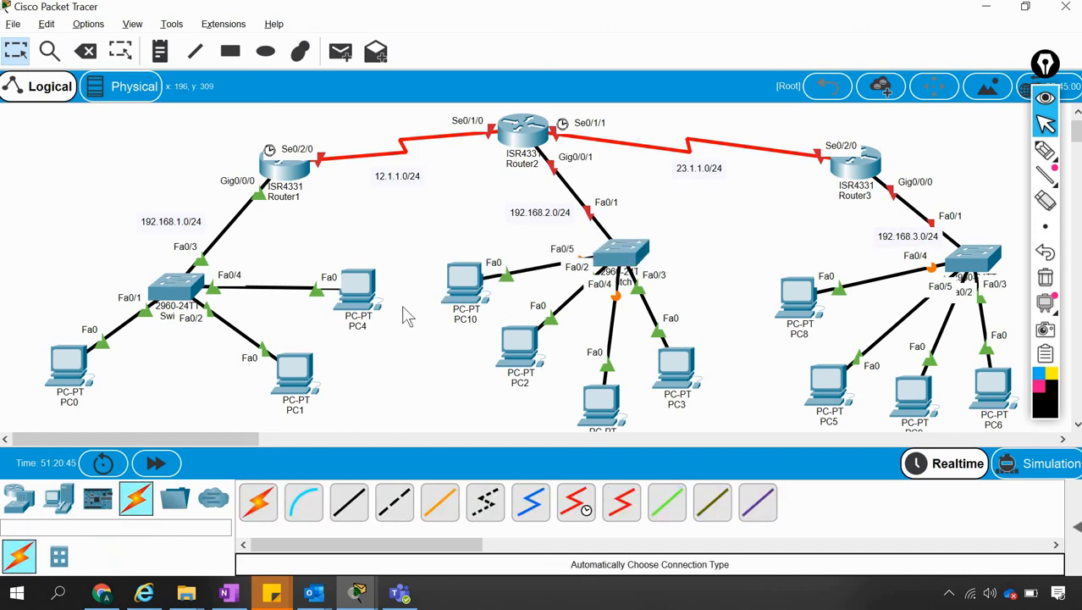
# Open PC4's IP configuration and set its IPv4 addressing to DHCP.
pyautogui.click(366, 297)
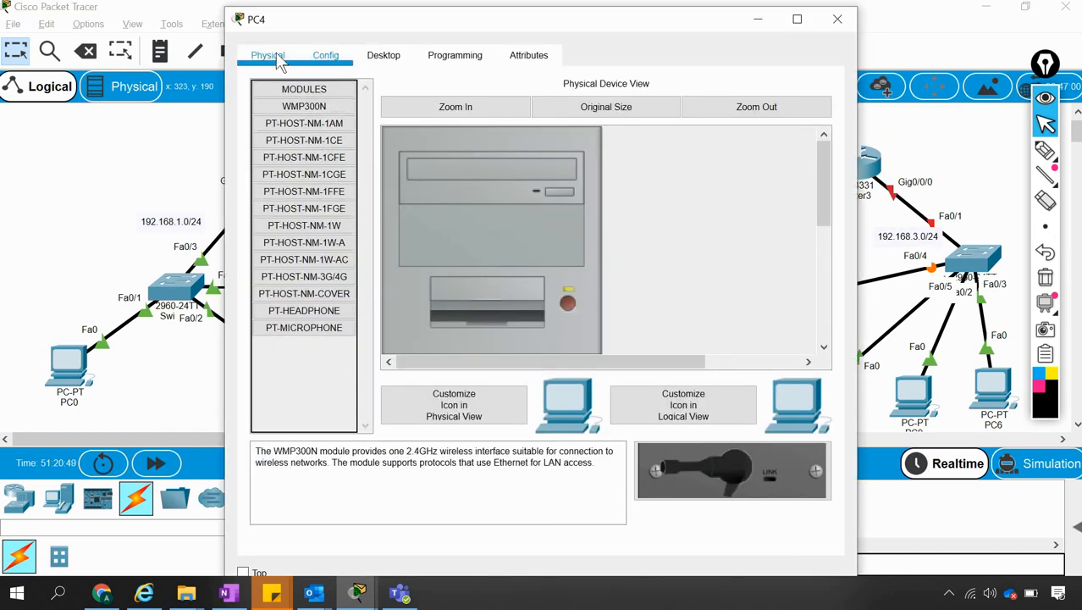
pyautogui.click(325, 56)
pyautogui.click(269, 56)
pyautogui.click(388, 57)
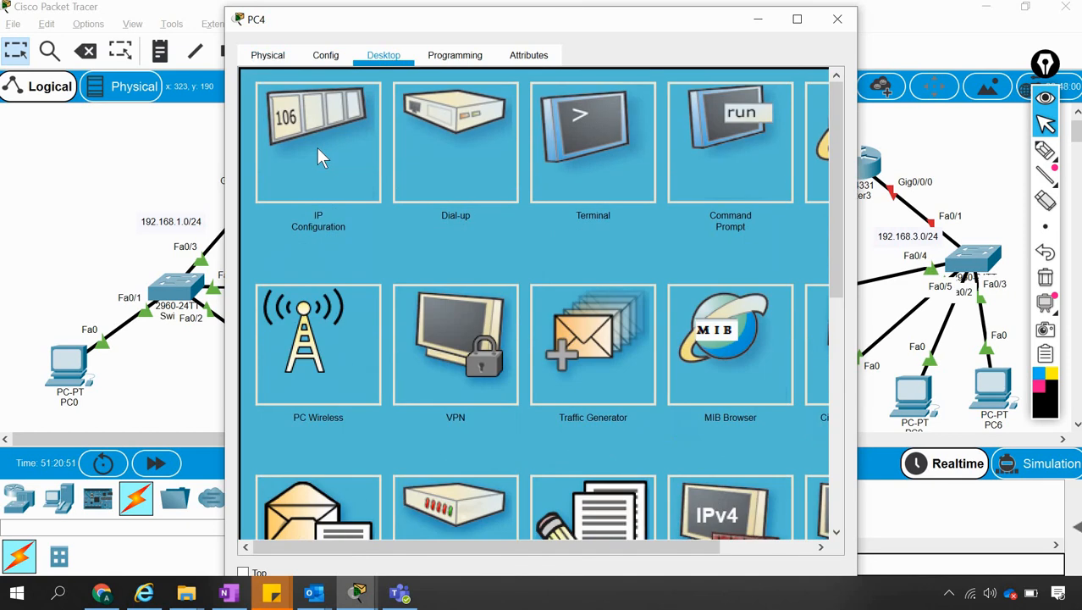
pyautogui.click(316, 148)
pyautogui.click(262, 169)
# Open PC4's command prompt and ping the default gateway at 192.168.1.1.
pyautogui.click(700, 139)
pyautogui.write('ping 182')
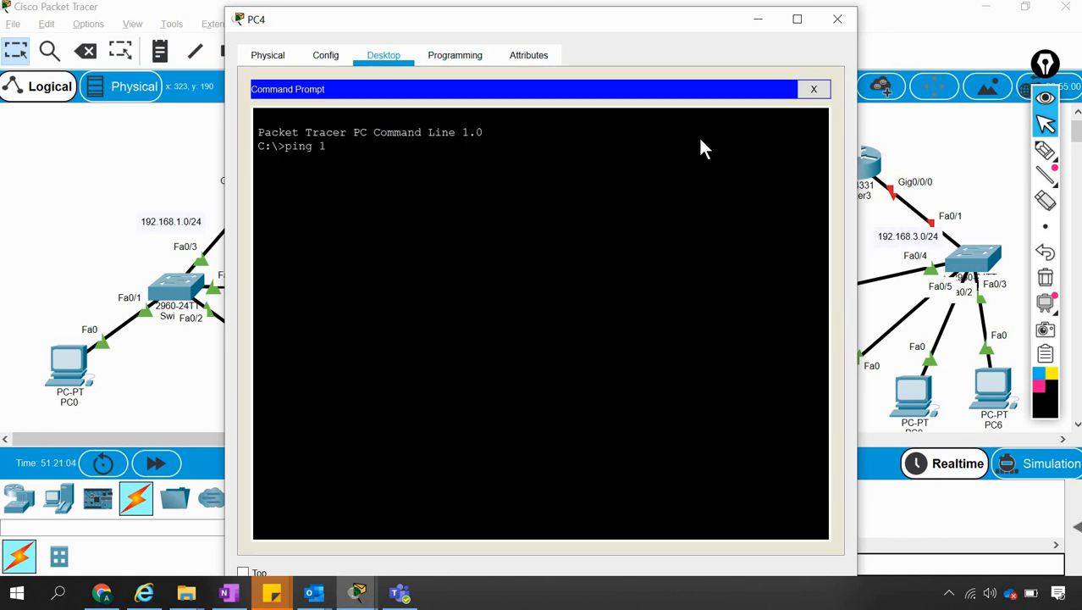
pyautogui.press('BackSpace')
pyautogui.press('BackSpace')
pyautogui.write('92.168.1.1')
pyautogui.press('Return')
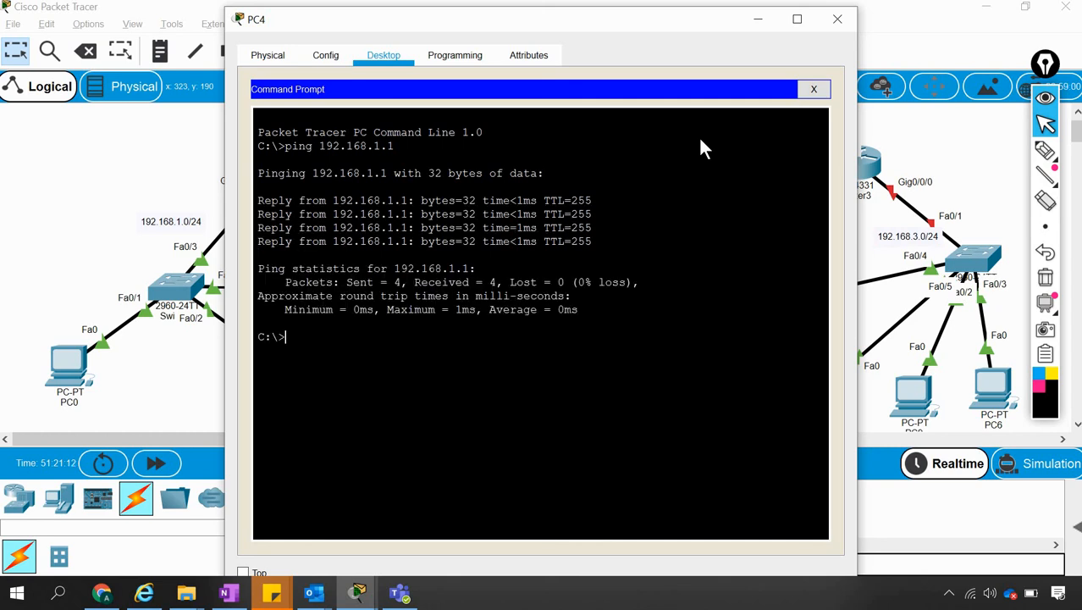
# Ping 192.168.1.6 and 192.168.1.7 from PC4 to test connectivity with the other hosts on its network.
pyautogui.press('Up')
pyautogui.press('BackSpace')
pyautogui.write('68.1.6')
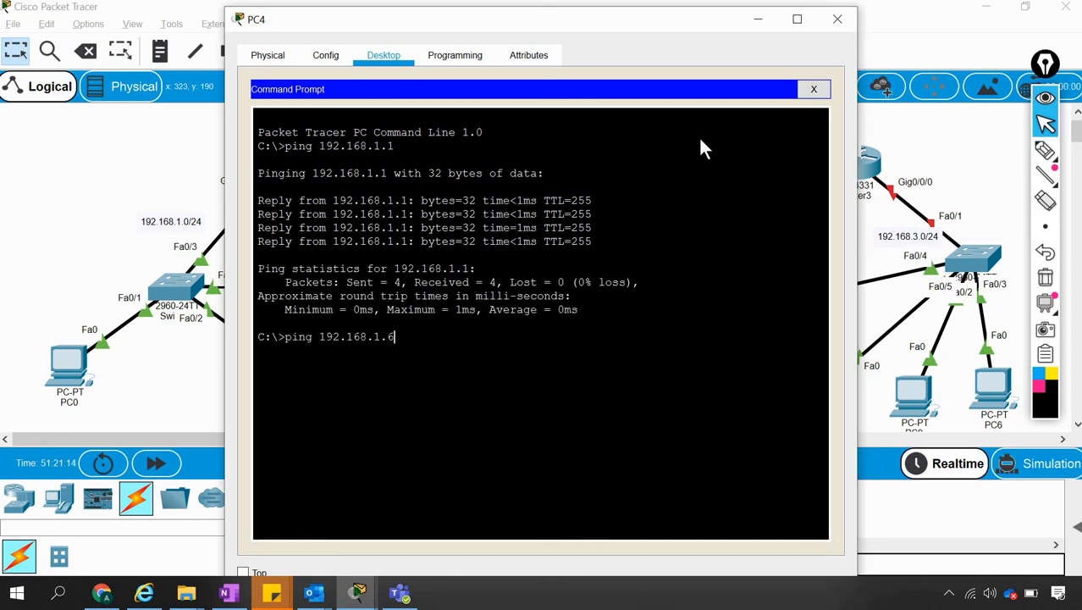
pyautogui.press('Return')
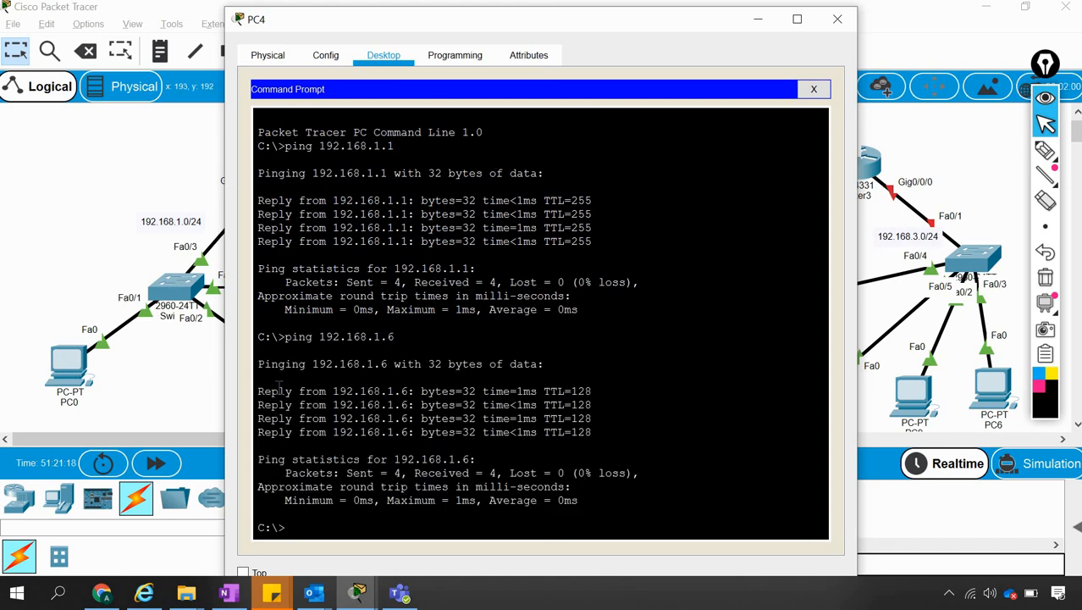
pyautogui.press('Up')
pyautogui.press('BackSpace')
pyautogui.write('7')
pyautogui.press('Return')
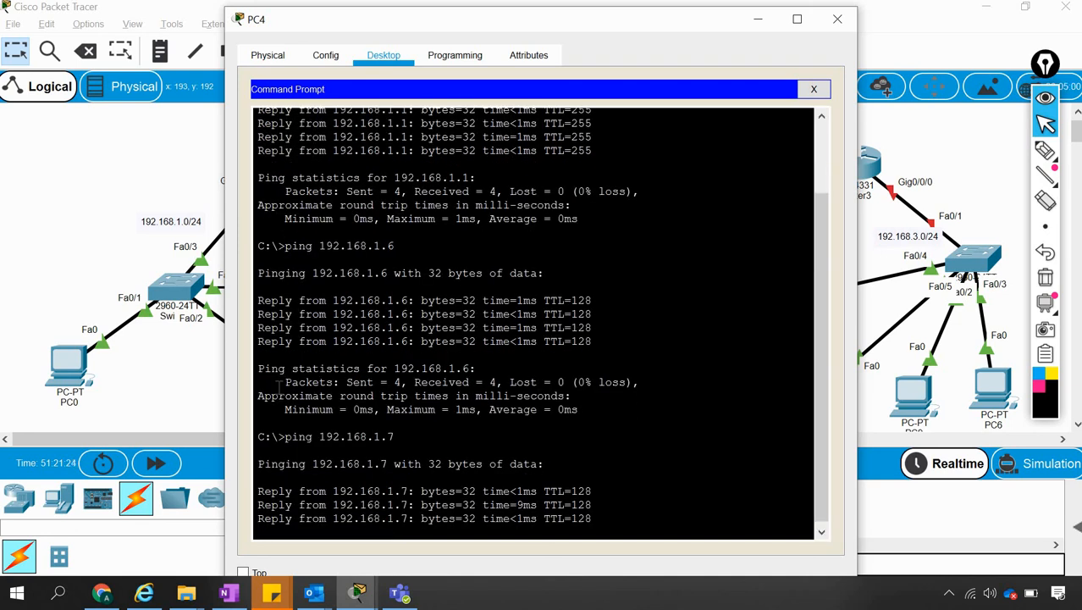
# Run ipconfig on PC4 and check its leased IPv4 address.
pyautogui.write('ip')
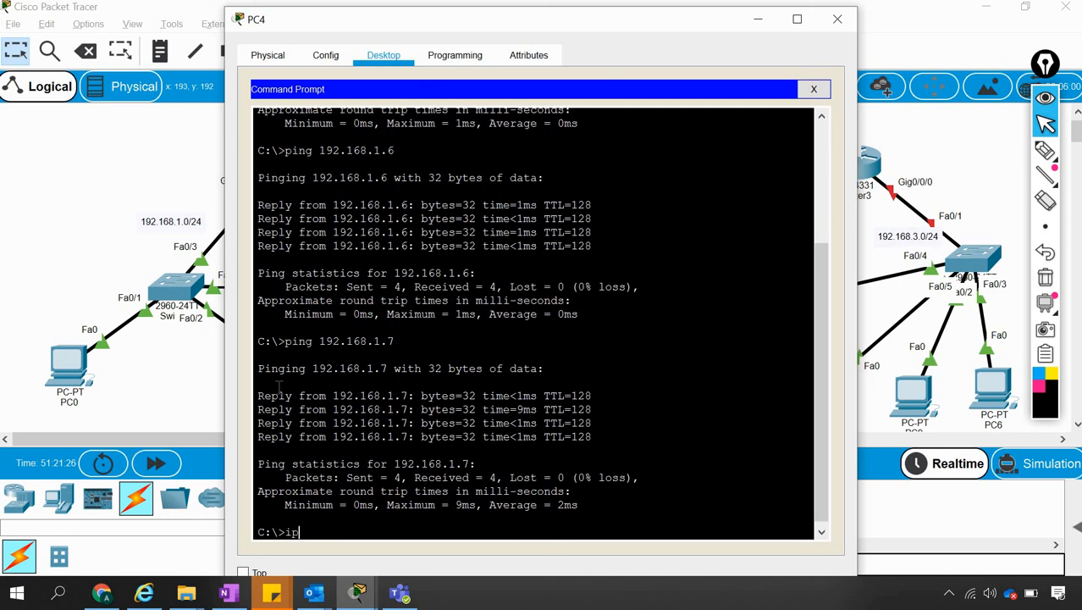
pyautogui.write('s')
pyautogui.press('BackSpace')
pyautogui.write('conig')
pyautogui.press('Return')
pyautogui.write('c')
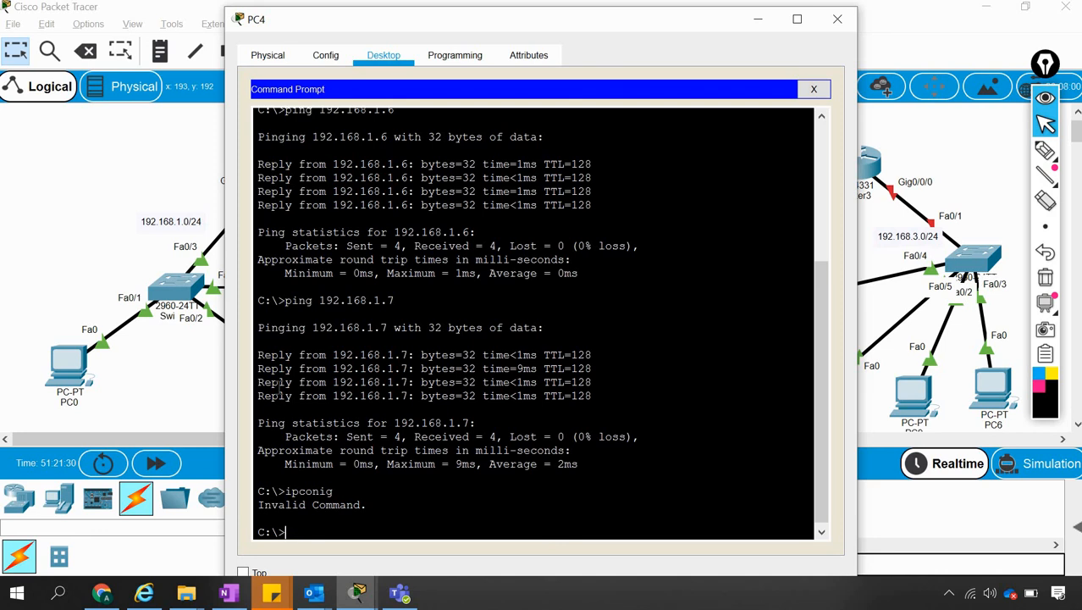
pyautogui.write('ipconfig')
pyautogui.press('Return')
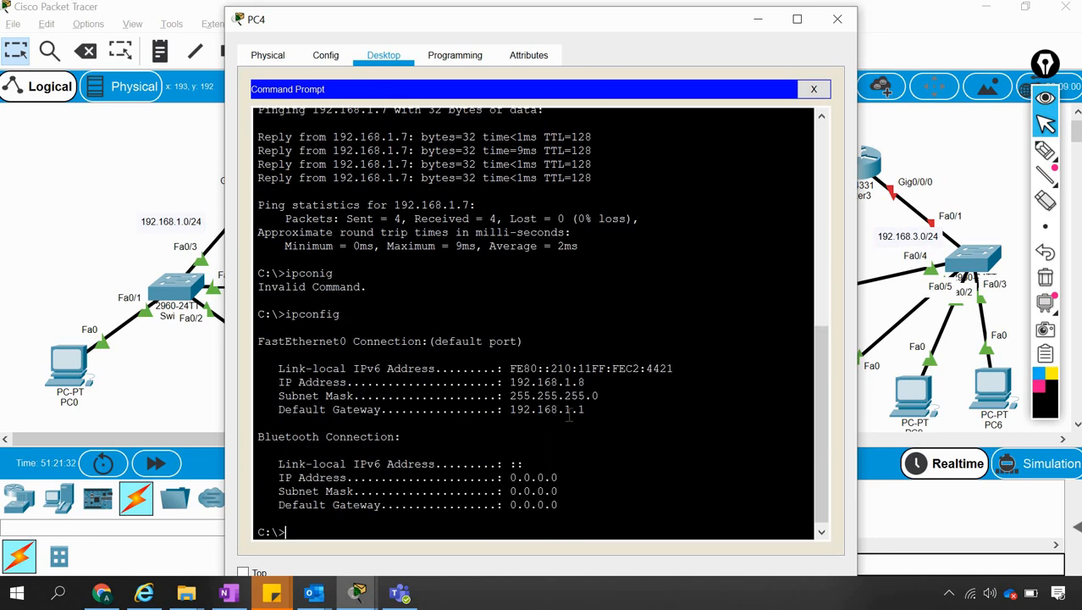
pyautogui.moveTo(509, 382); pyautogui.dragTo(595, 386)
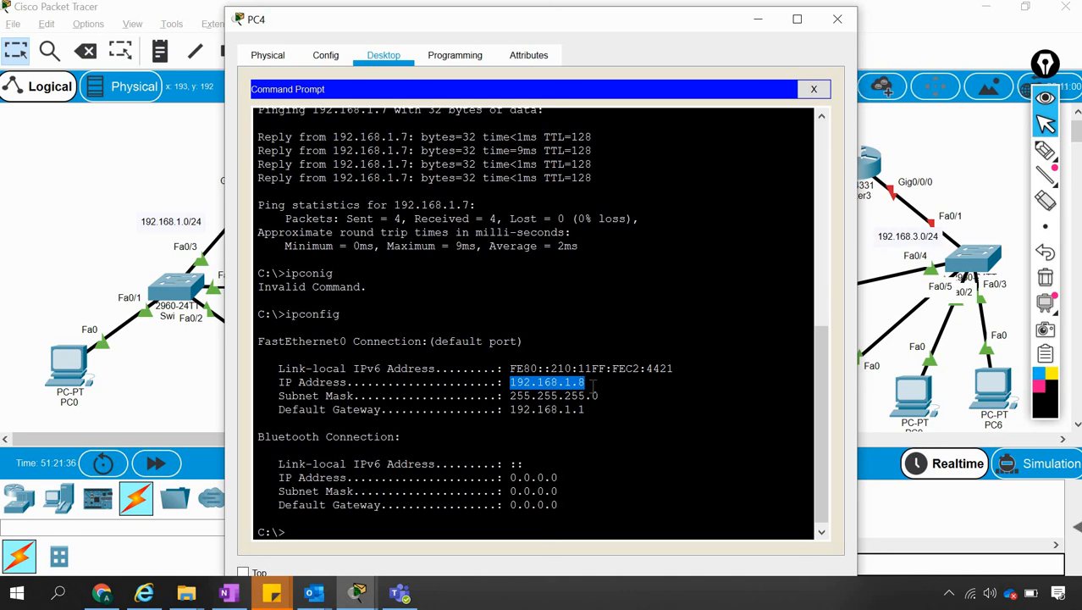
pyautogui.click(174, 395)
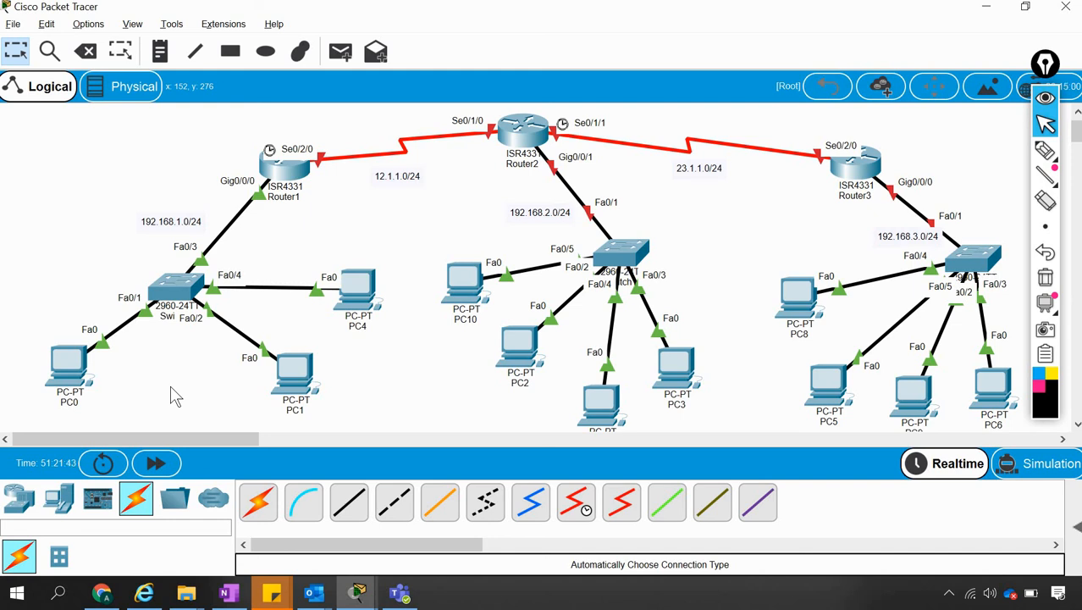
# Open Router2's command line and decline the initial configuration dialog with no.
pyautogui.click(514, 133)
pyautogui.click(375, 57)
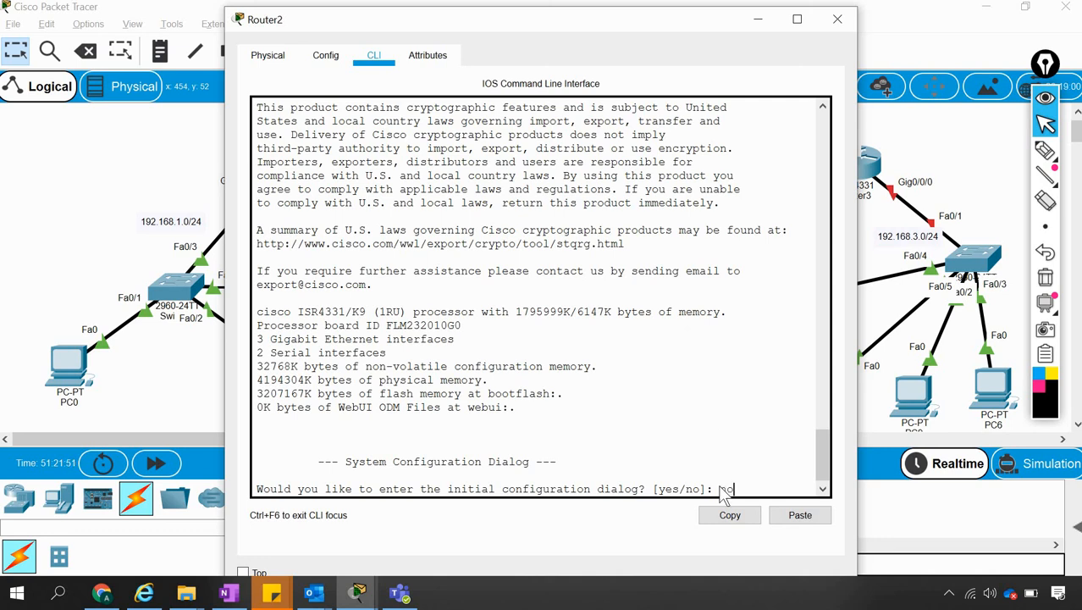
pyautogui.write('no')
pyautogui.press('Return')
pyautogui.press('Return')
pyautogui.press('Return')
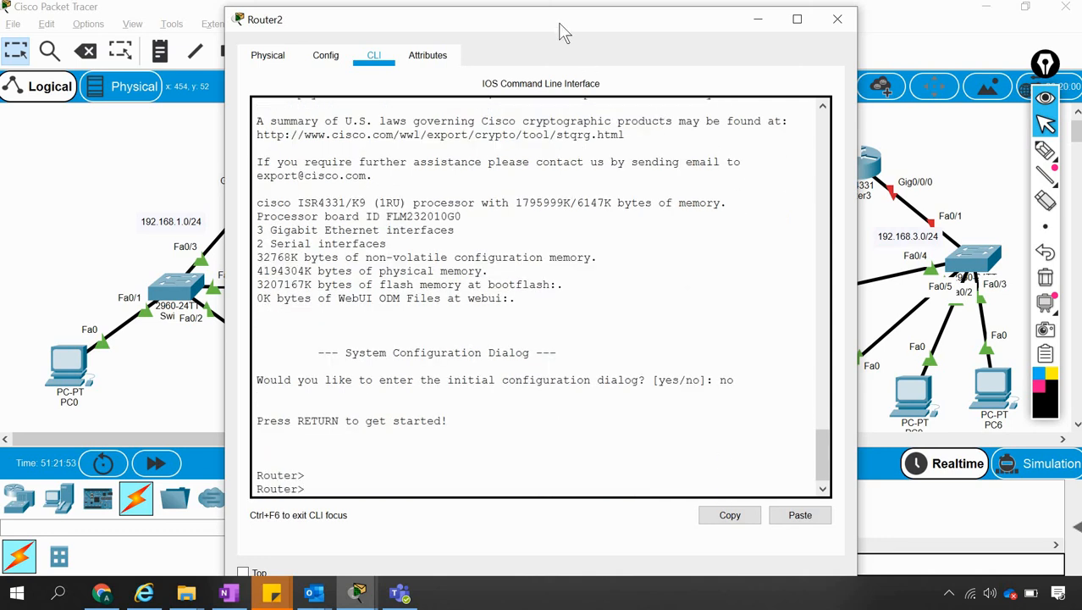
# Move the Router2 window aside to uncover the topology, and enter the router's global configuration mode.
pyautogui.moveTo(559, 25); pyautogui.dragTo(1006, 83)
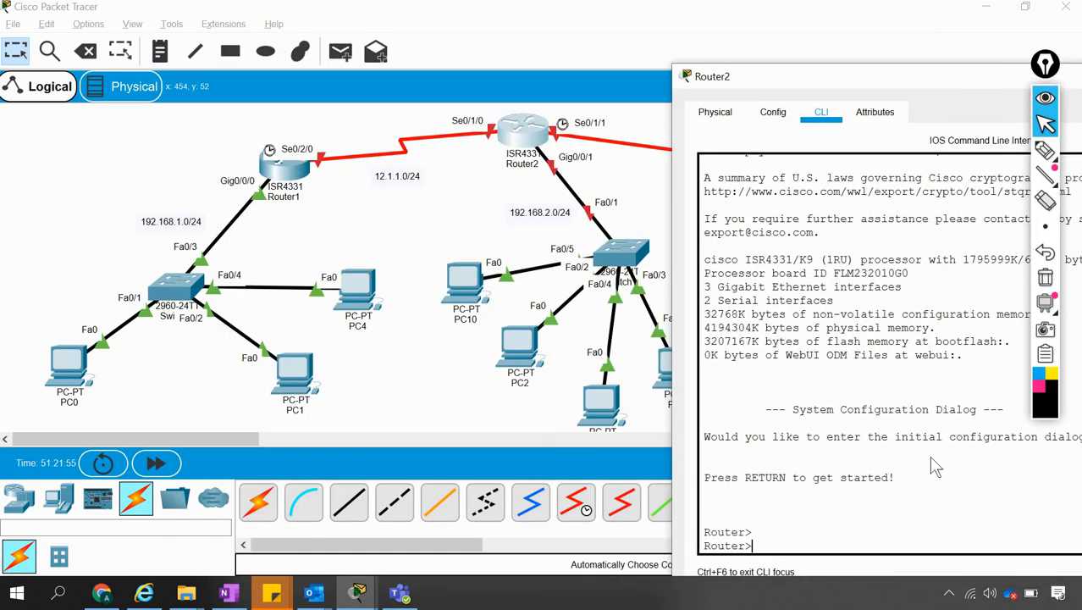
pyautogui.write('en')
pyautogui.press('Return')
pyautogui.write('config t')
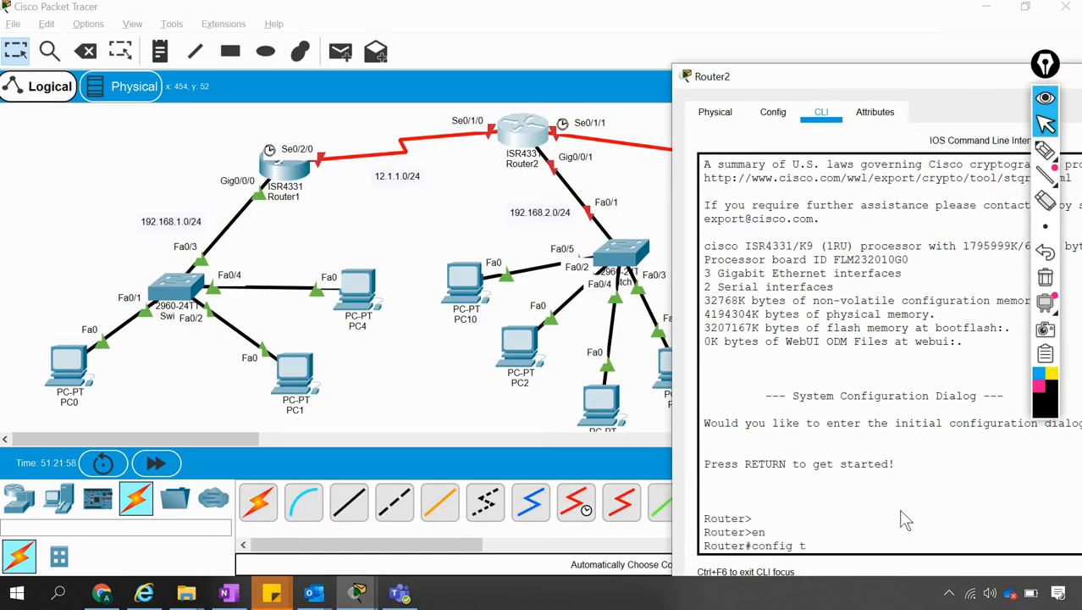
pyautogui.press('Return')
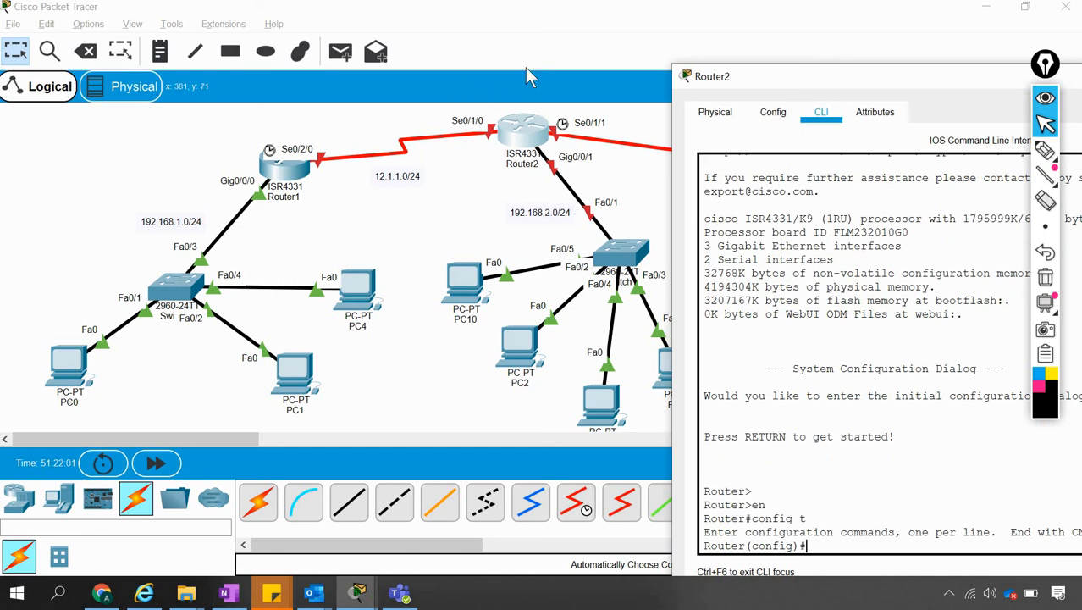
# Assign IP address 12.1.1.2 with mask 255.255.255.0 to Router2's serial interface s0/1/0.
pyautogui.write('int s0/1')
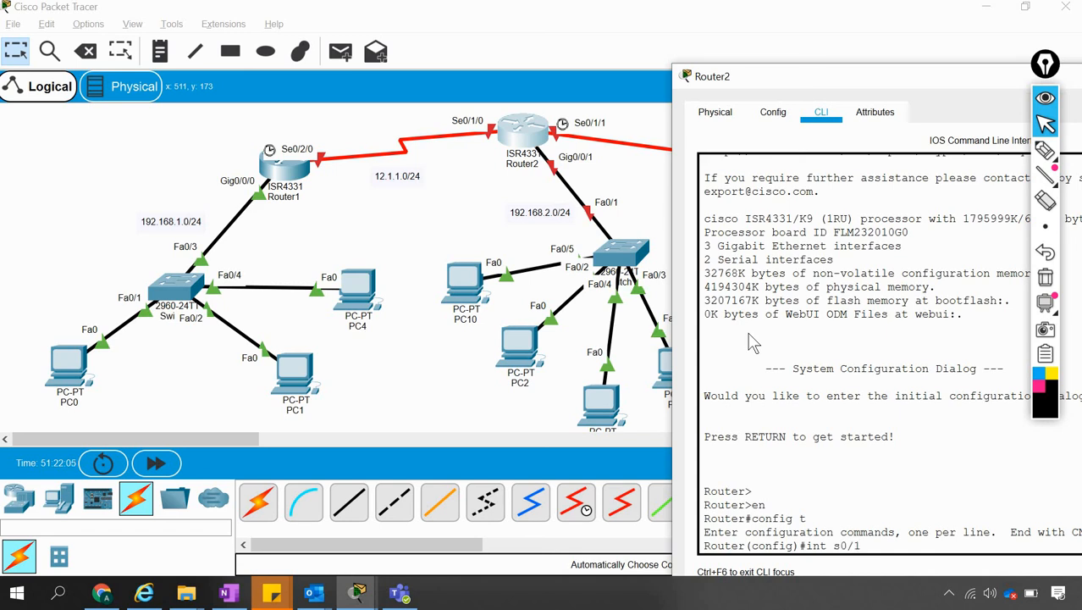
pyautogui.write('/0')
pyautogui.press('Return')
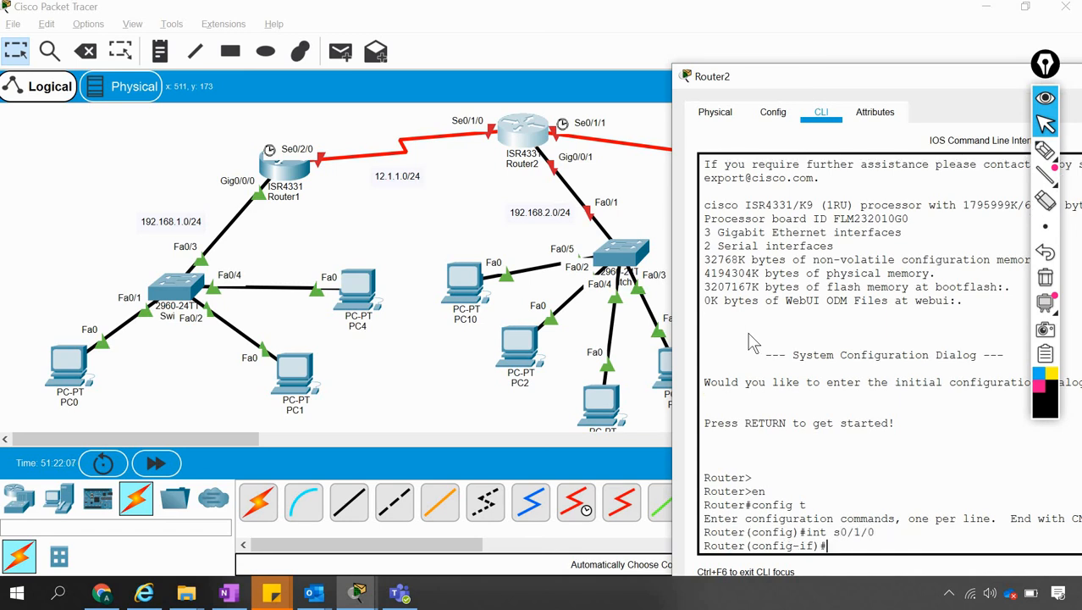
pyautogui.write('ip add')
pyautogui.press('Tab')
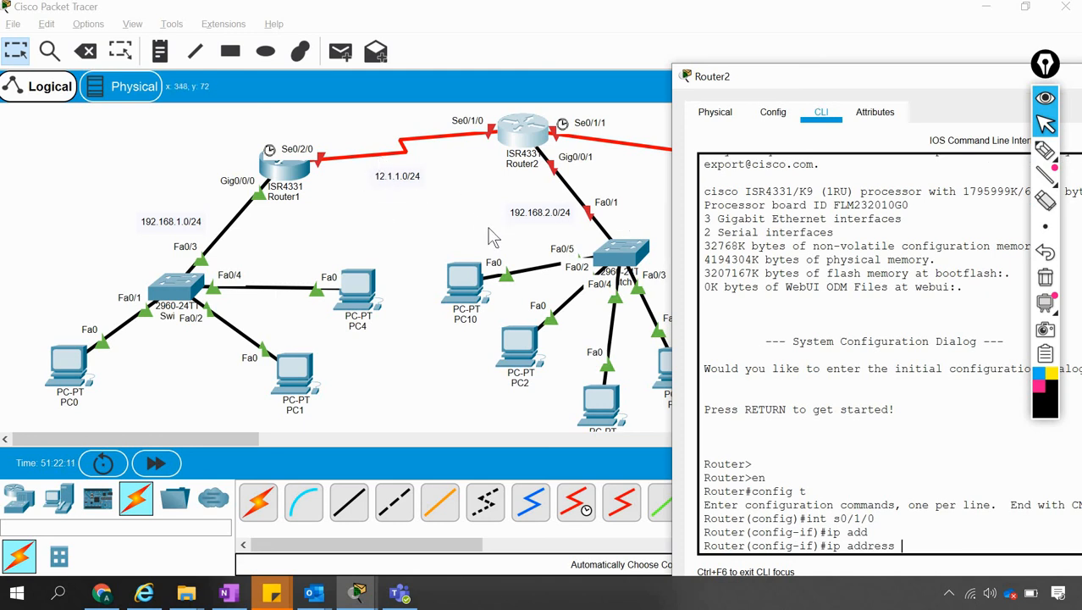
pyautogui.write('12.1.1.2')
pyautogui.press('Return')
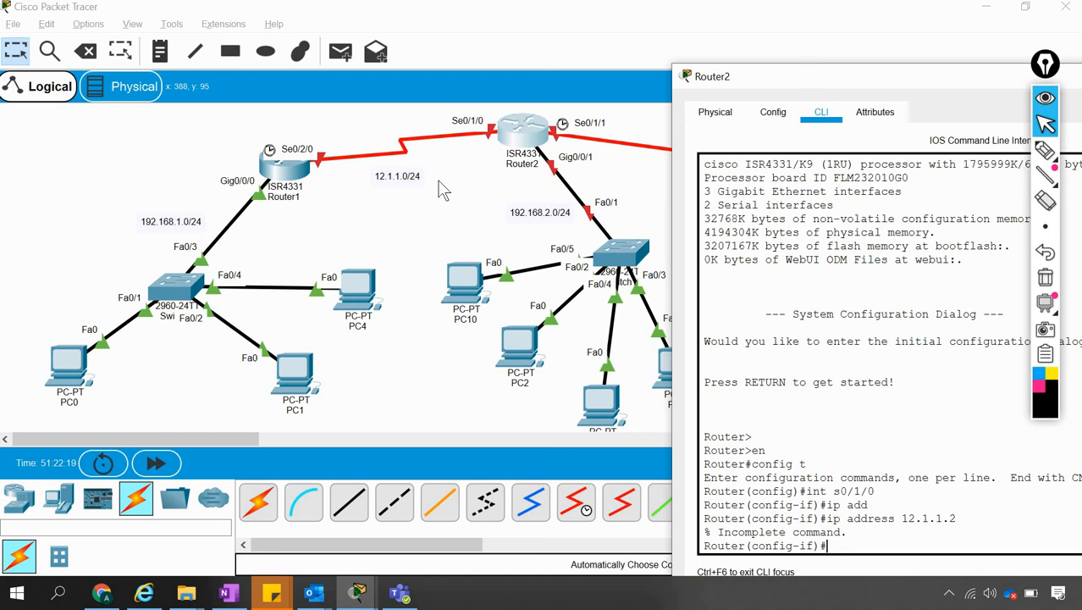
pyautogui.press('Up')
pyautogui.write('25')
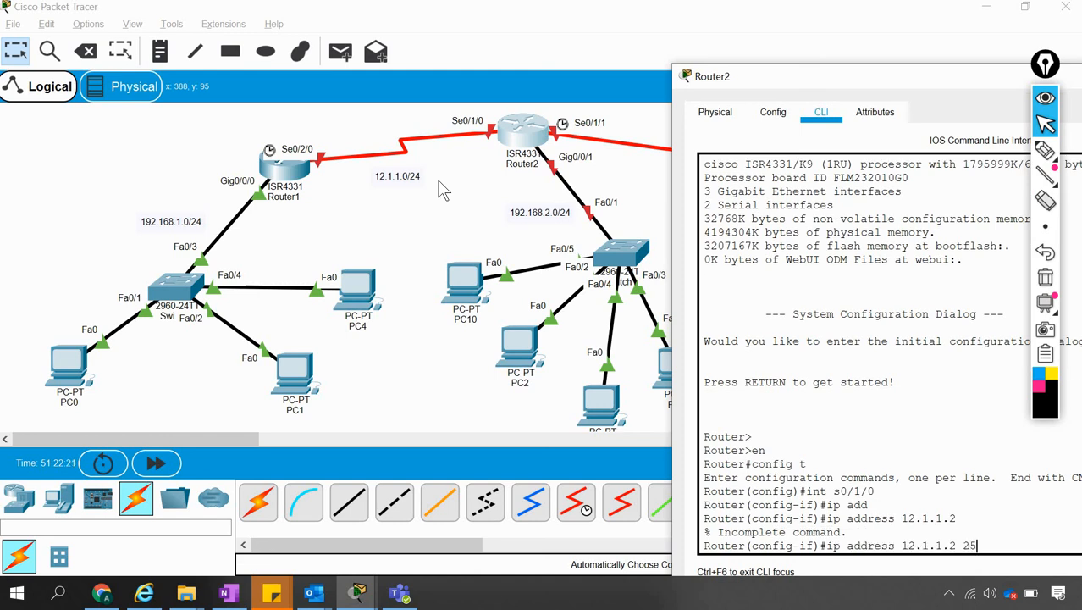
pyautogui.write('5.255.255.0')
pyautogui.press('Return')
# Enable Router2's s0/1/0 interface with no shut.
pyautogui.write('no shut')
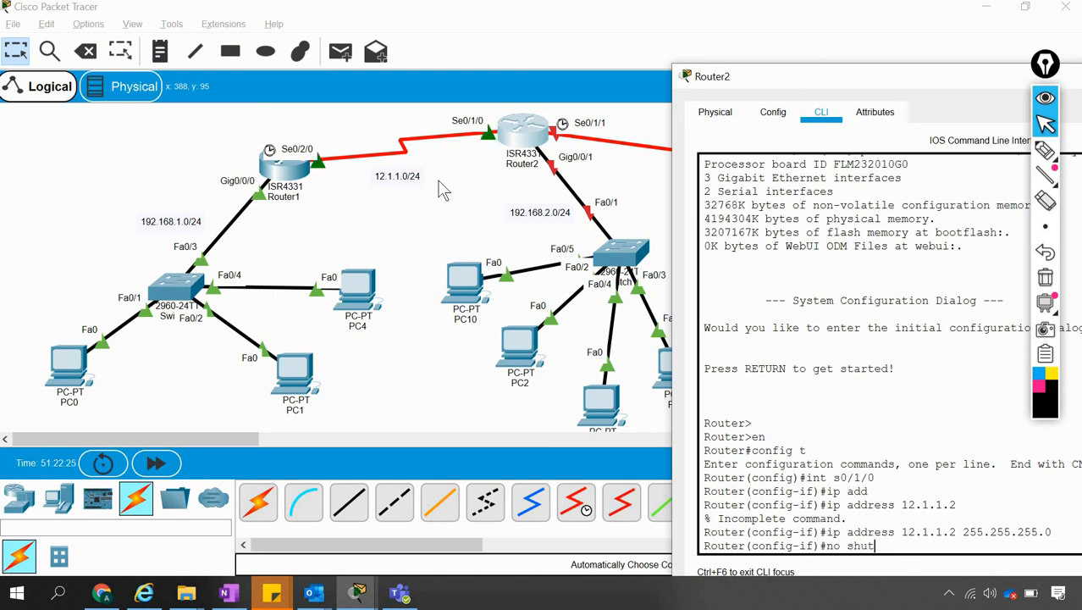
pyautogui.press('Return')
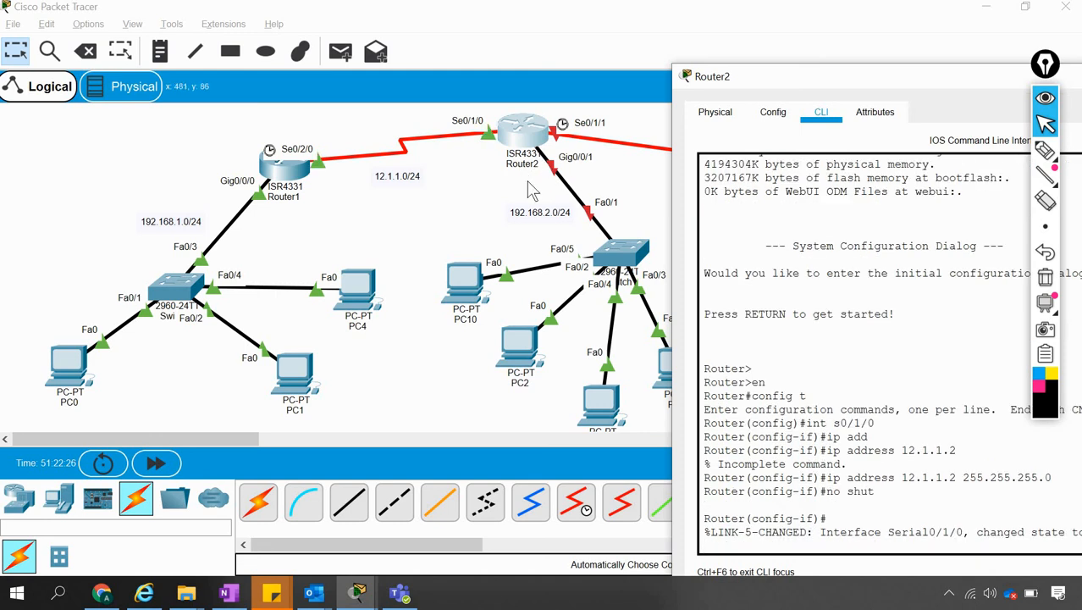
pyautogui.press('Return')
pyautogui.press('Return')
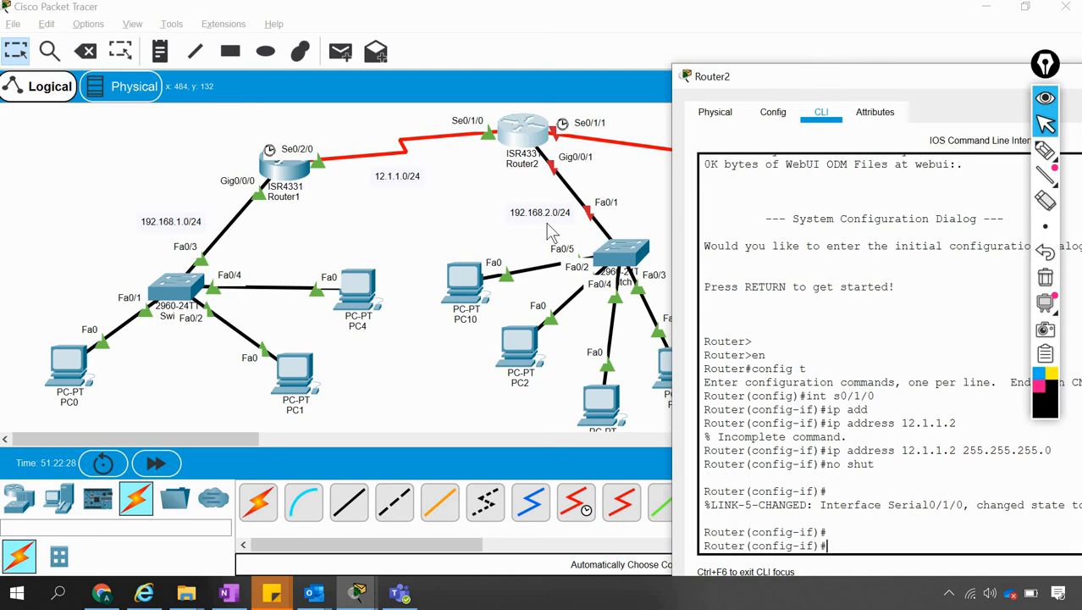
# Assign IP address 192.168.2.1 with mask 255.255.255.0 to Router2's LAN interface g0/0/1.
pyautogui.write('ing')
pyautogui.press('BackSpace')
pyautogui.write('t g0/')
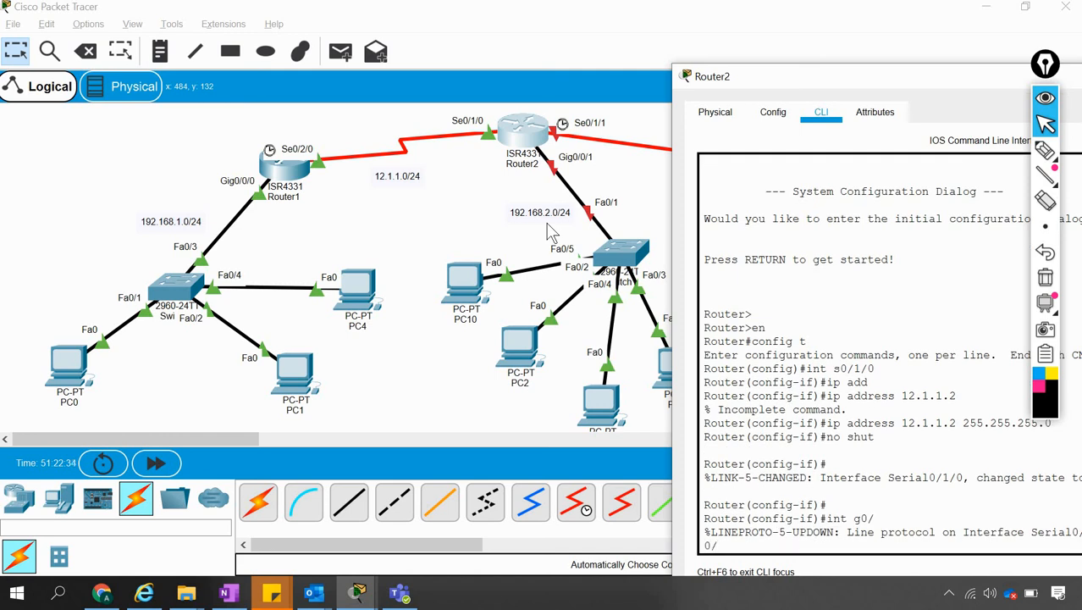
pyautogui.press('Return')
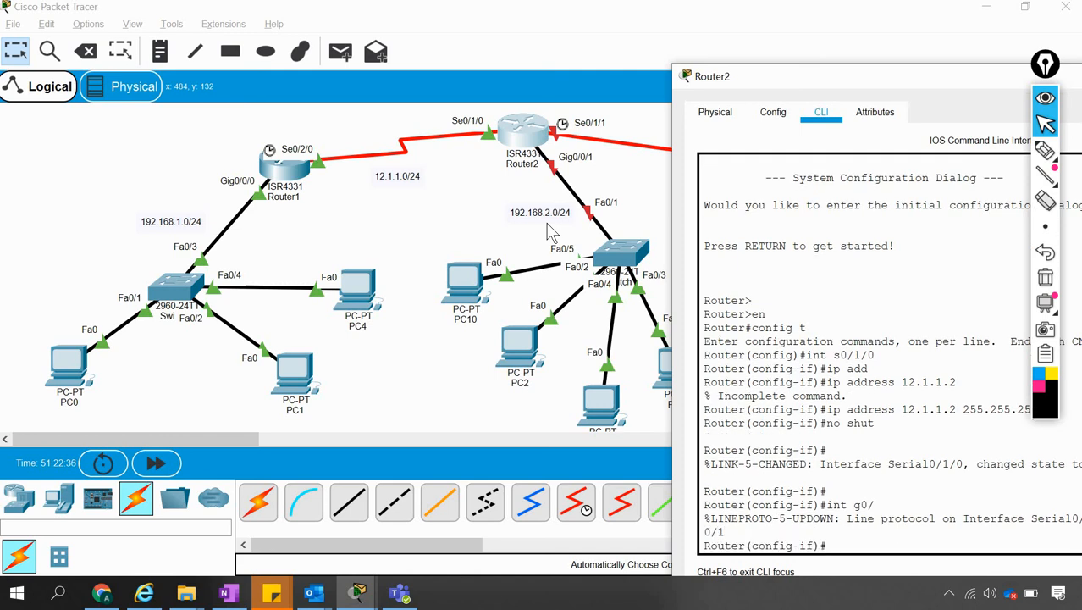
pyautogui.write('ip add')
pyautogui.press('Tab')
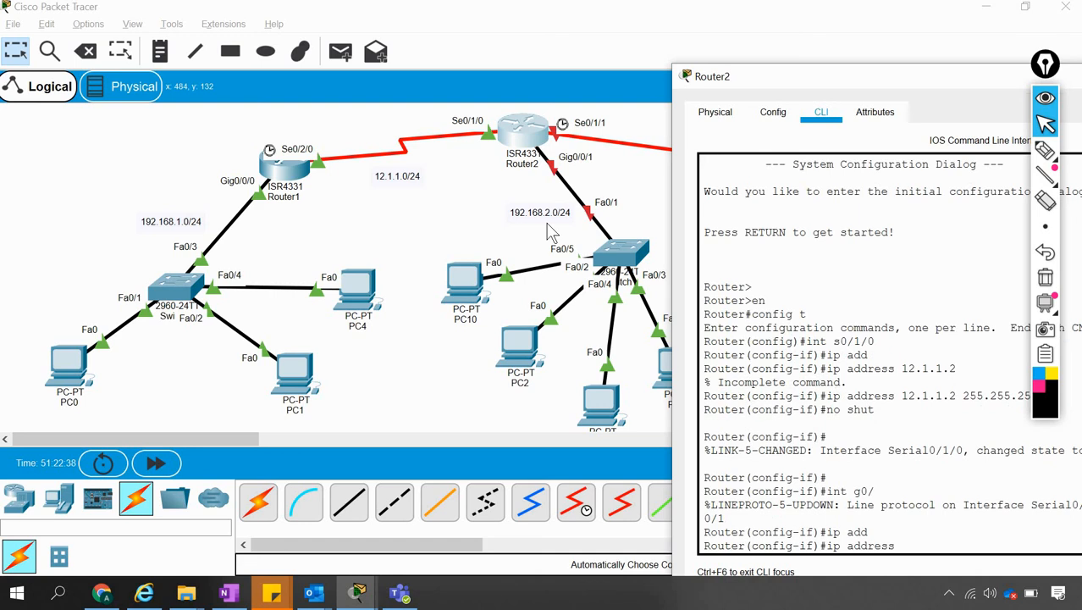
pyautogui.write('192.168.2.1 255.255.255.0')
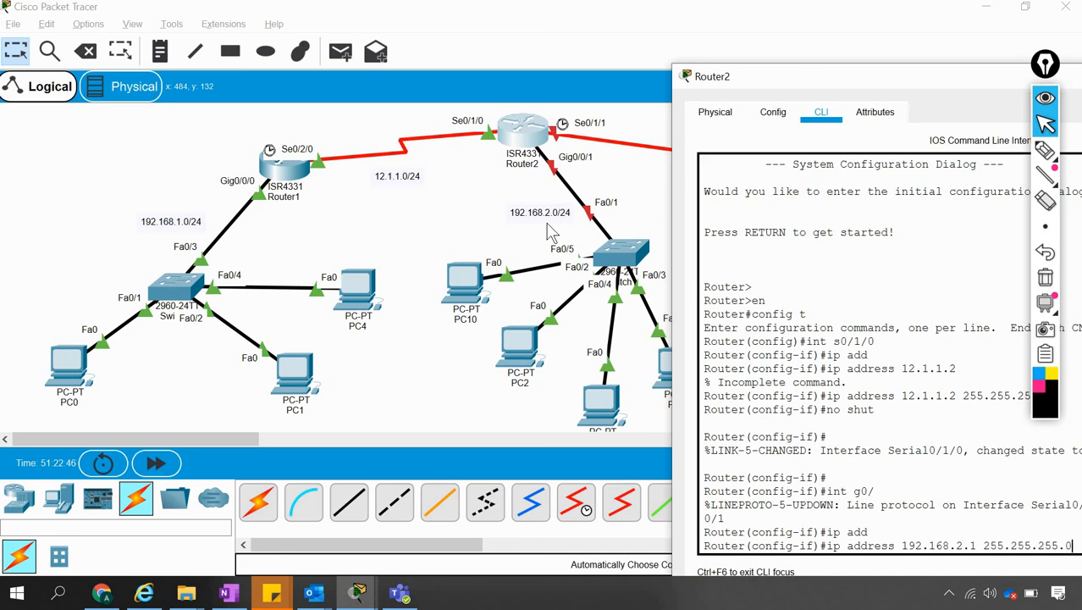
pyautogui.press('Return')
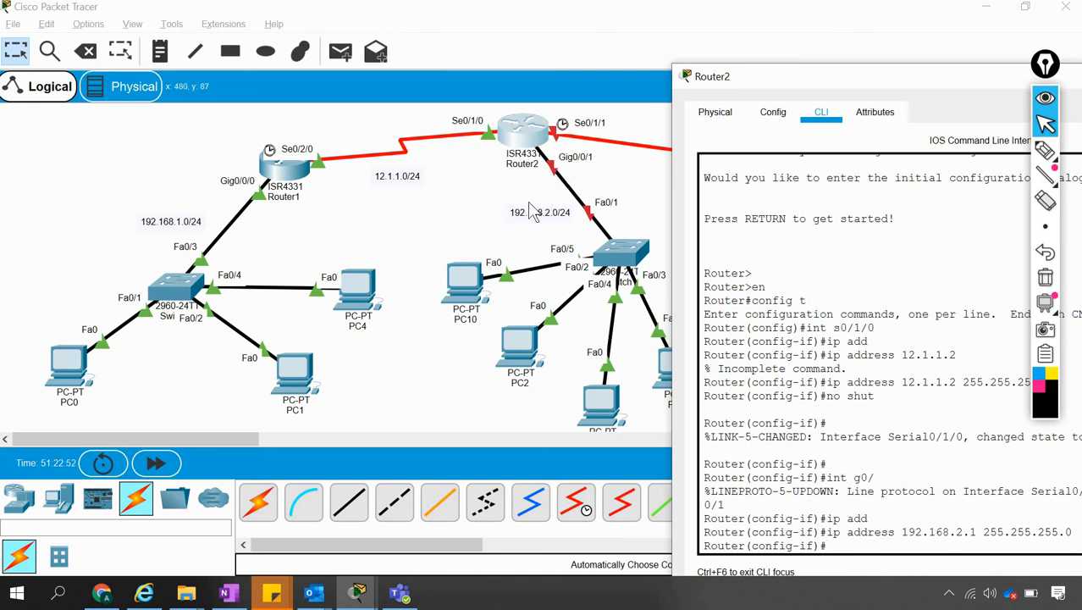
pyautogui.click(445, 201)
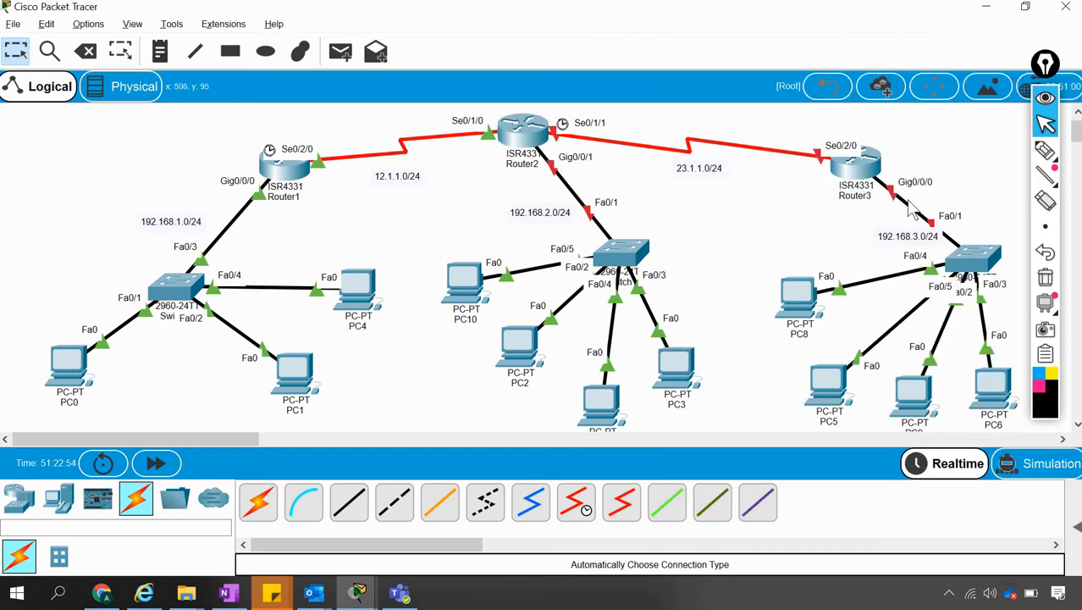
pyautogui.click(522, 133)
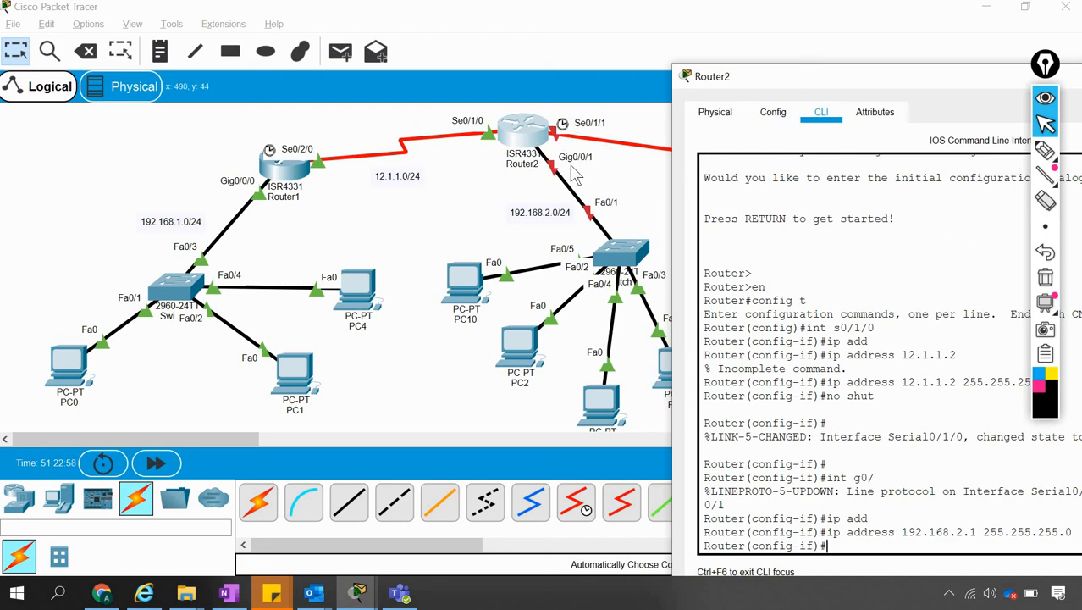
pyautogui.click(613, 182)
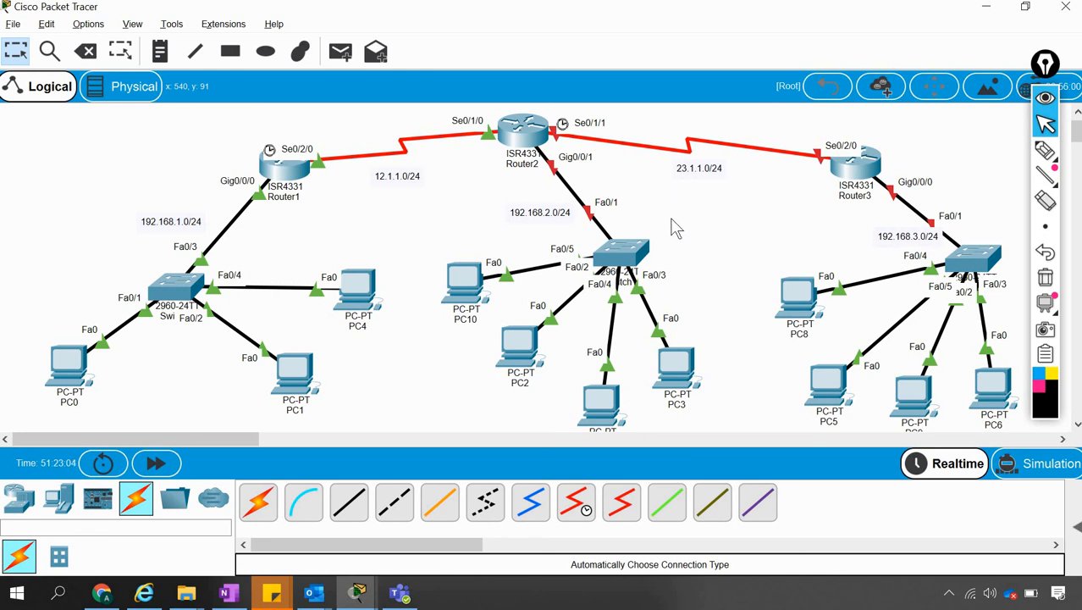
pyautogui.hotkey('alt', 'Tab')
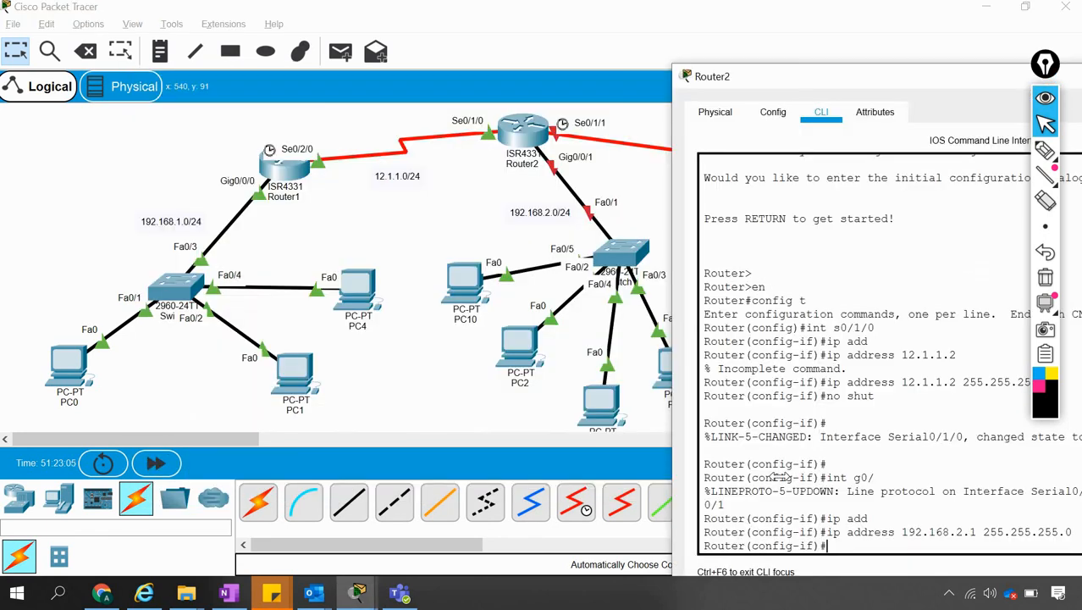
# Assign IP address 23.1.1.1 with mask 255.255.255.0 to Router2's serial interface s0/1/1.
pyautogui.write('int s0/1/1')
pyautogui.press('Return')
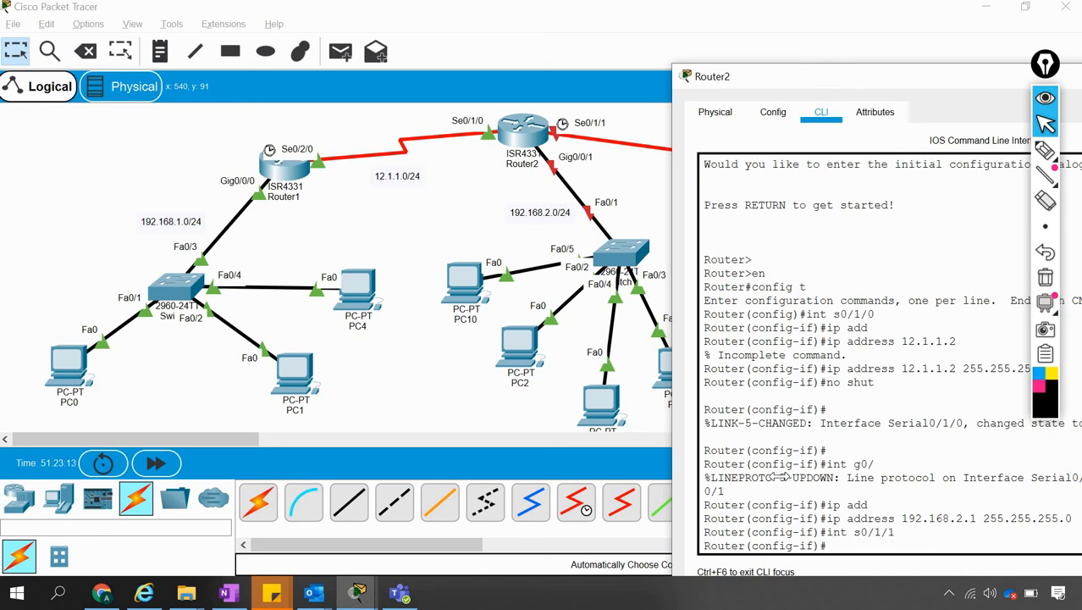
pyautogui.write('ip add')
pyautogui.press('Tab')
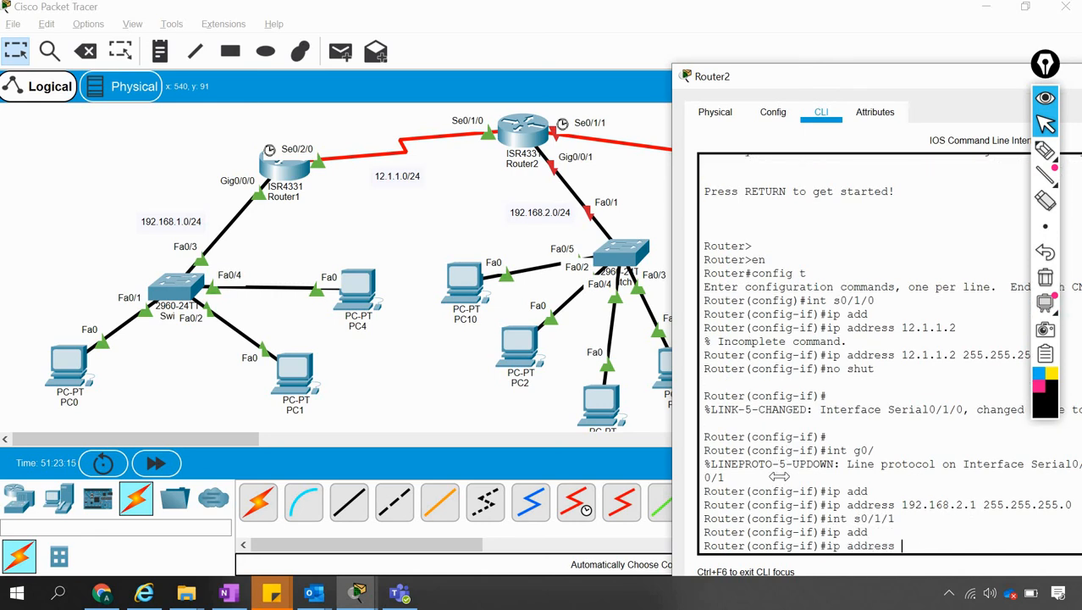
pyautogui.write('23.1.1.1')
pyautogui.press('BackSpace')
pyautogui.write('24')
pyautogui.press('Return')
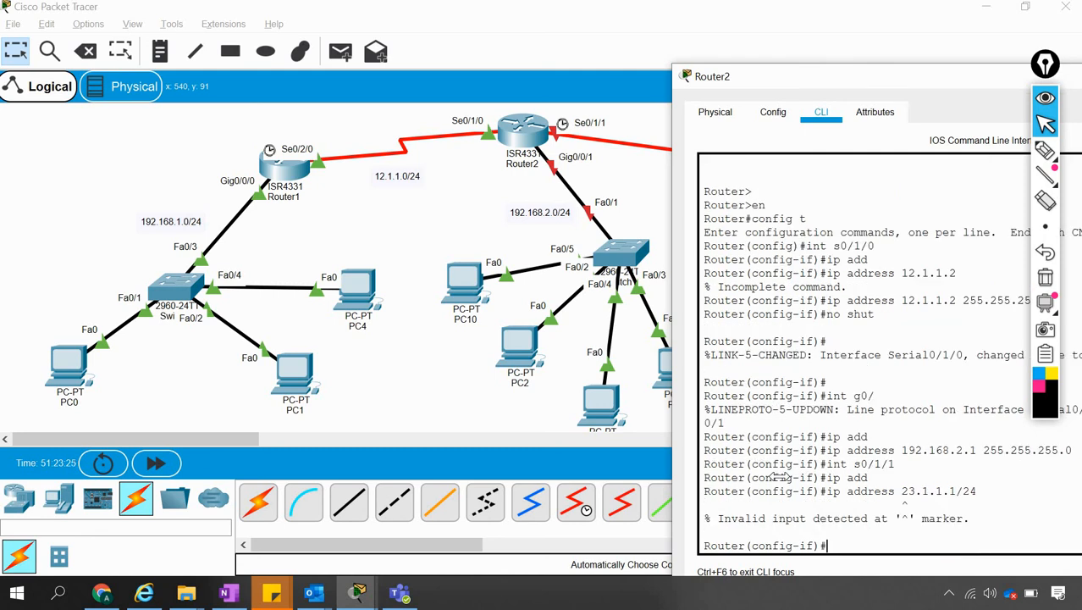
pyautogui.press('Up')
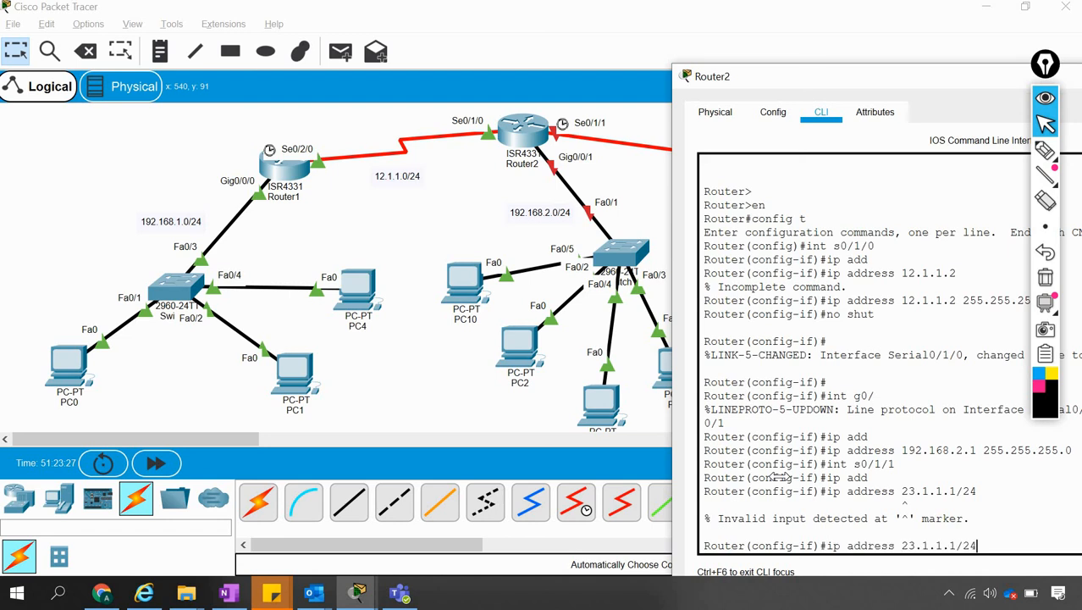
pyautogui.press('BackSpace')
pyautogui.write('255.255.255.0')
pyautogui.press('Return')
# Enable Router2's s0/1/1 interface with no shut and return to the topology.
pyautogui.write('no shut')
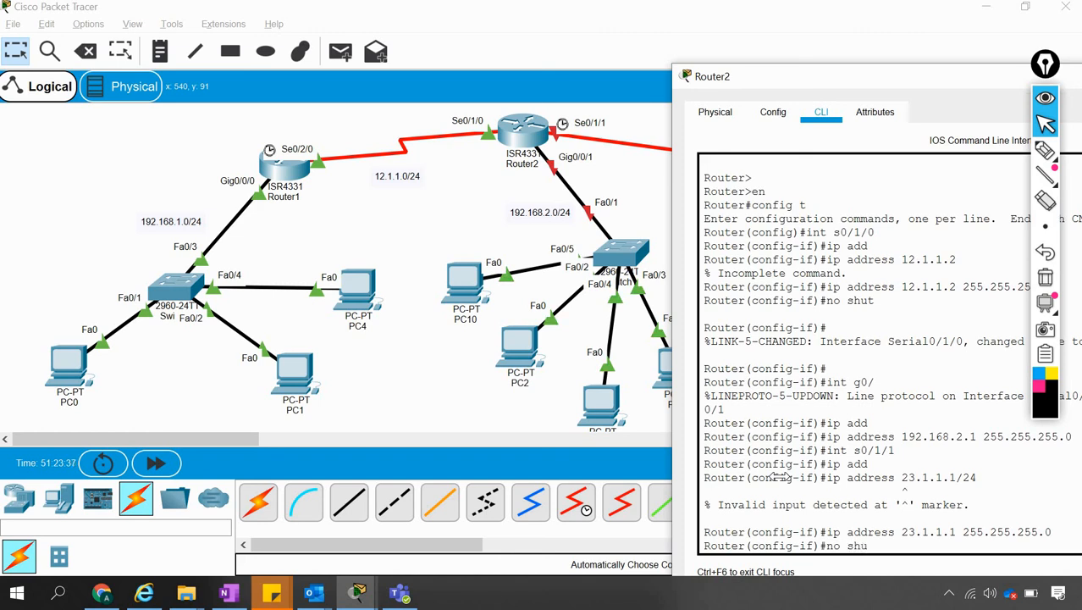
pyautogui.press('Return')
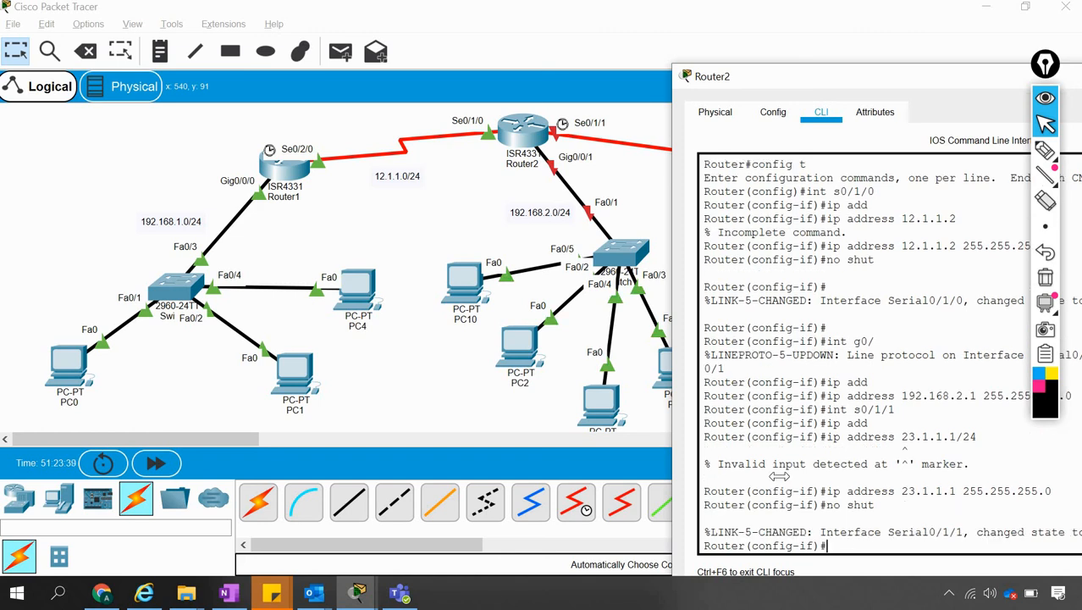
pyautogui.click(367, 217)
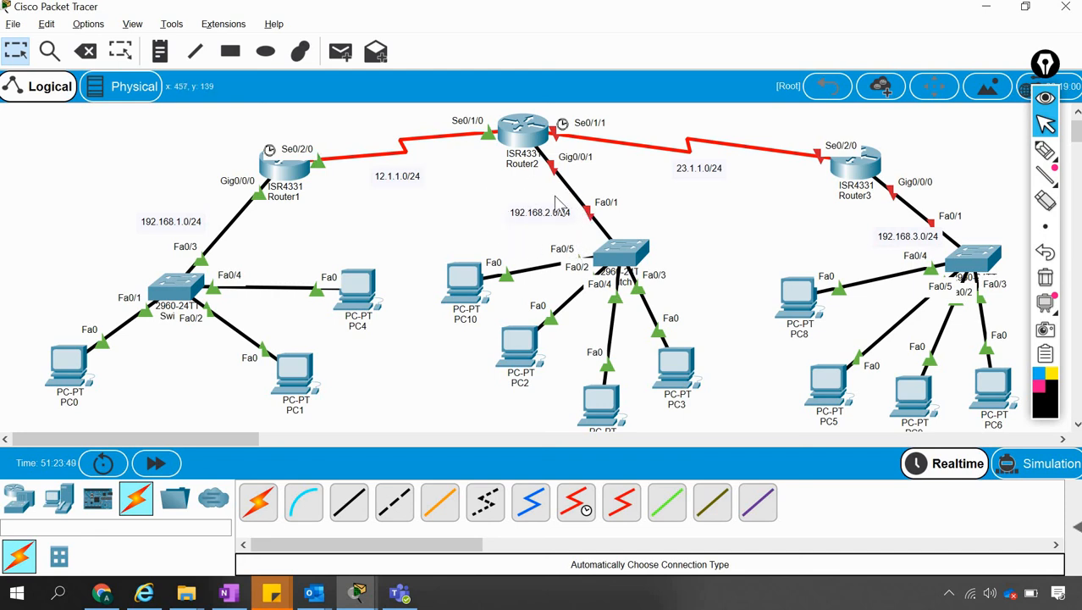
# Try to obtain a DHCP address on PC3 by switching its IPv4 configuration to Static and back to DHCP.
pyautogui.click(666, 366)
pyautogui.click(320, 166)
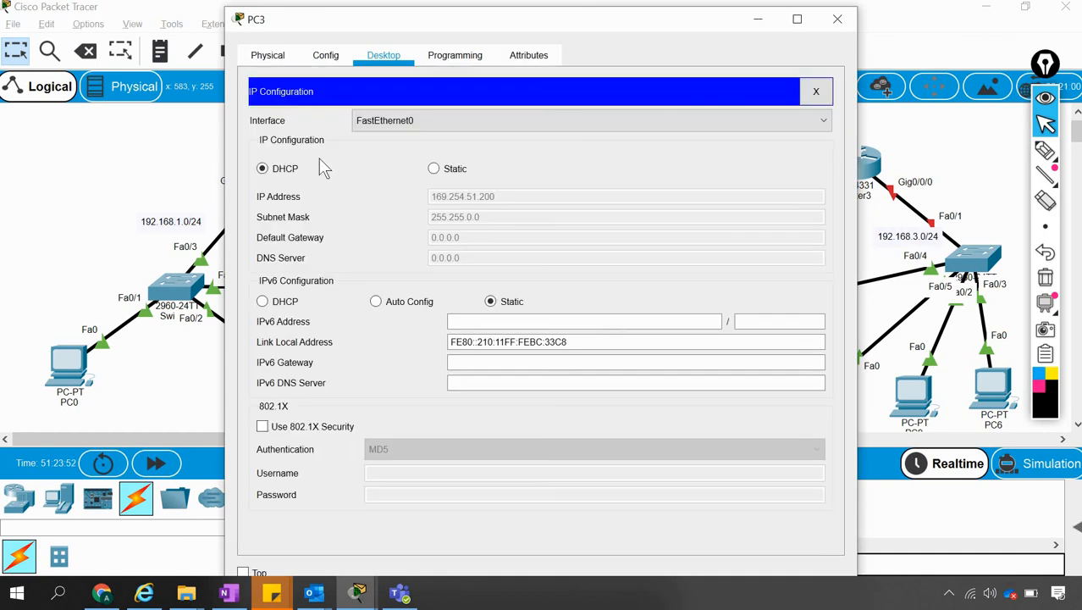
pyautogui.click(436, 169)
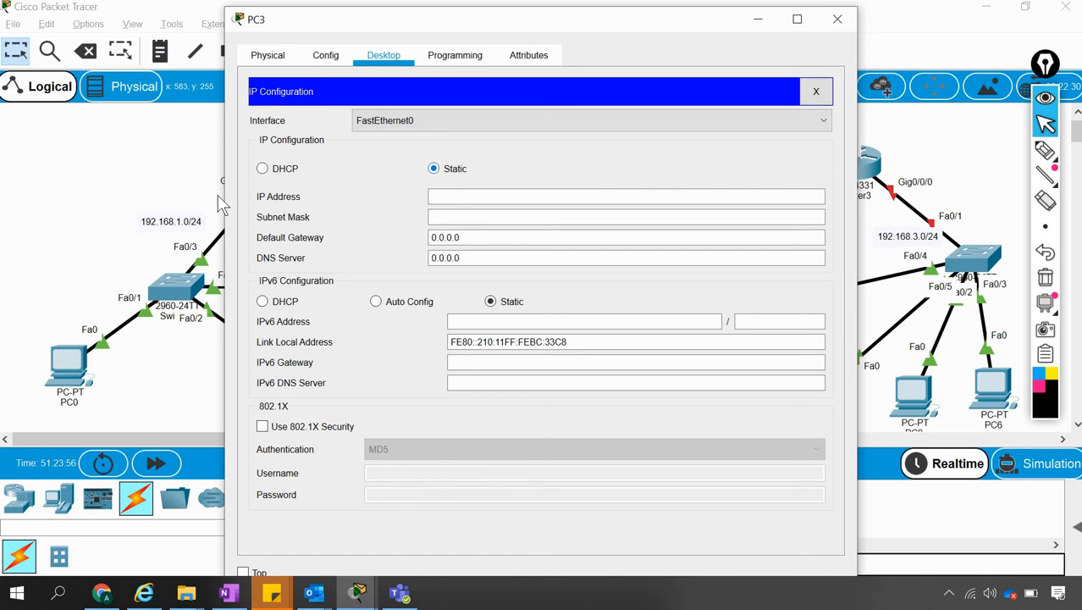
pyautogui.click(264, 170)
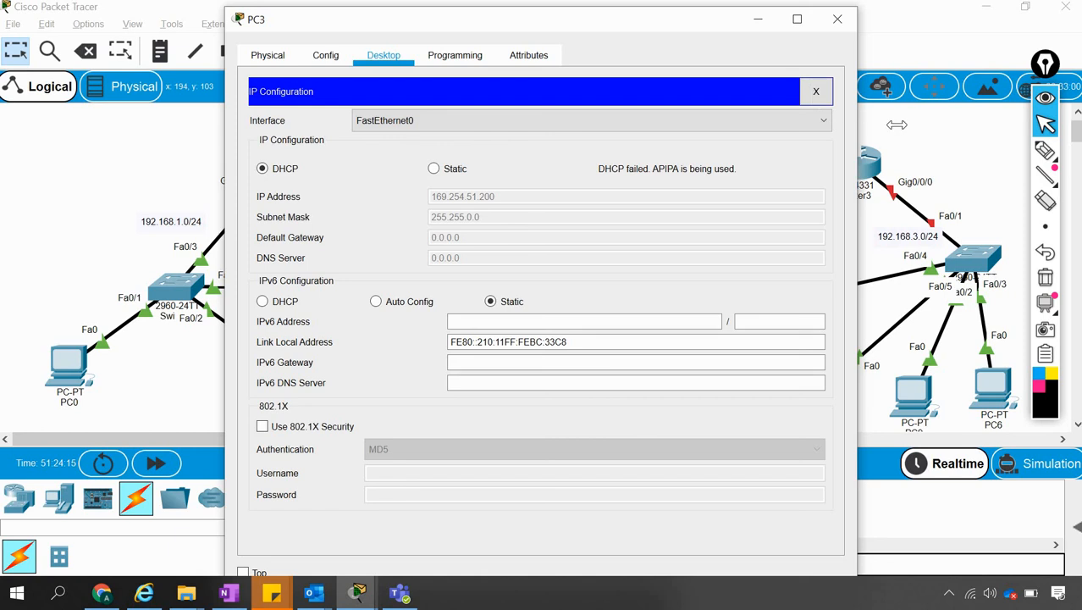
pyautogui.click(936, 138)
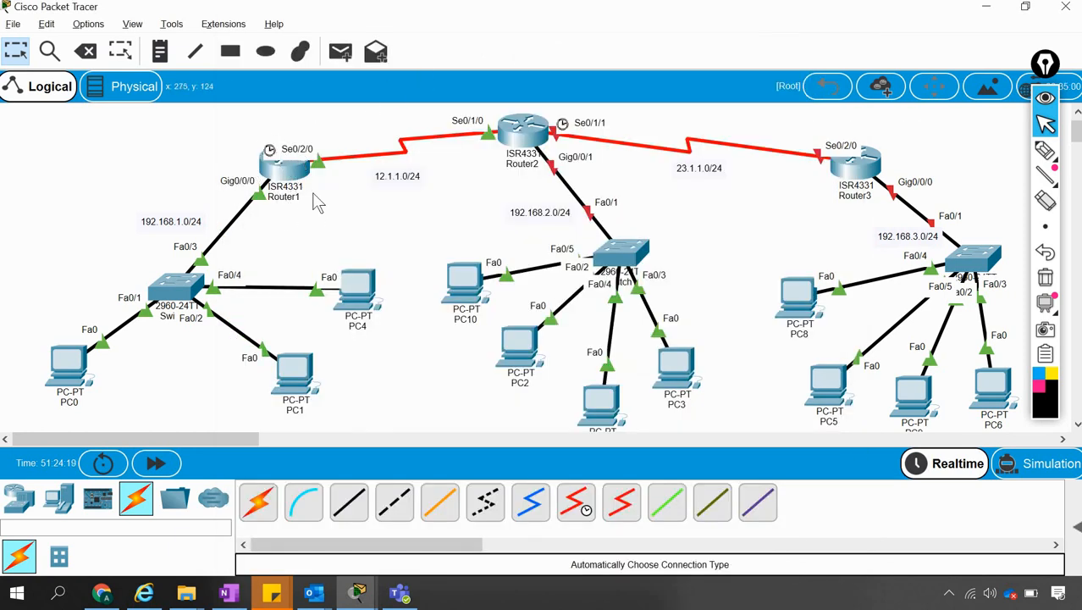
# Open Router1's command line and create a DHCP pool named Net2.
pyautogui.click(297, 169)
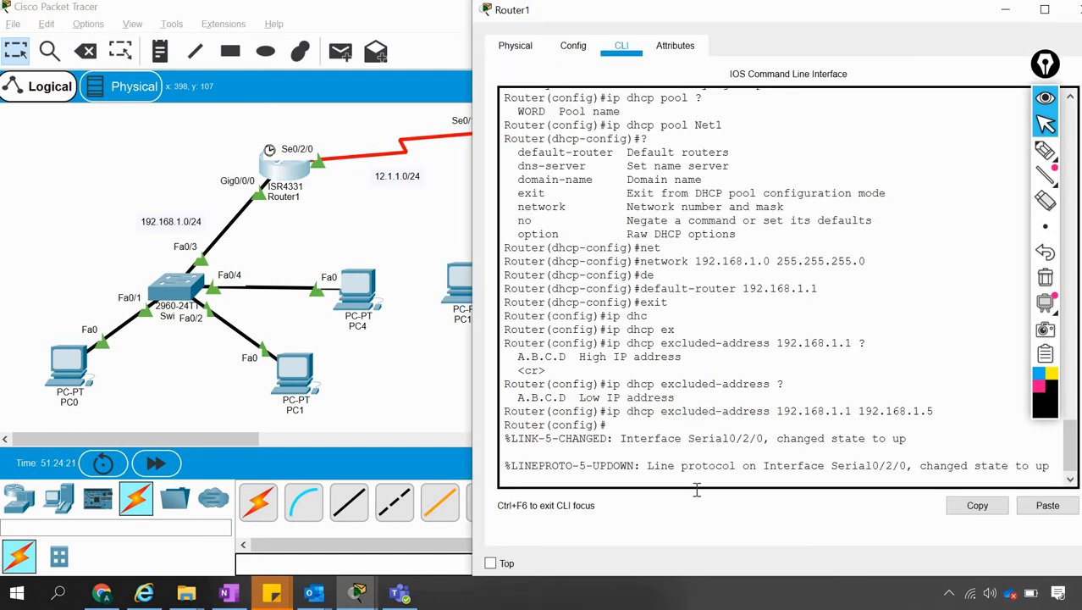
pyautogui.press('Return')
pyautogui.press('Return')
pyautogui.press('Return')
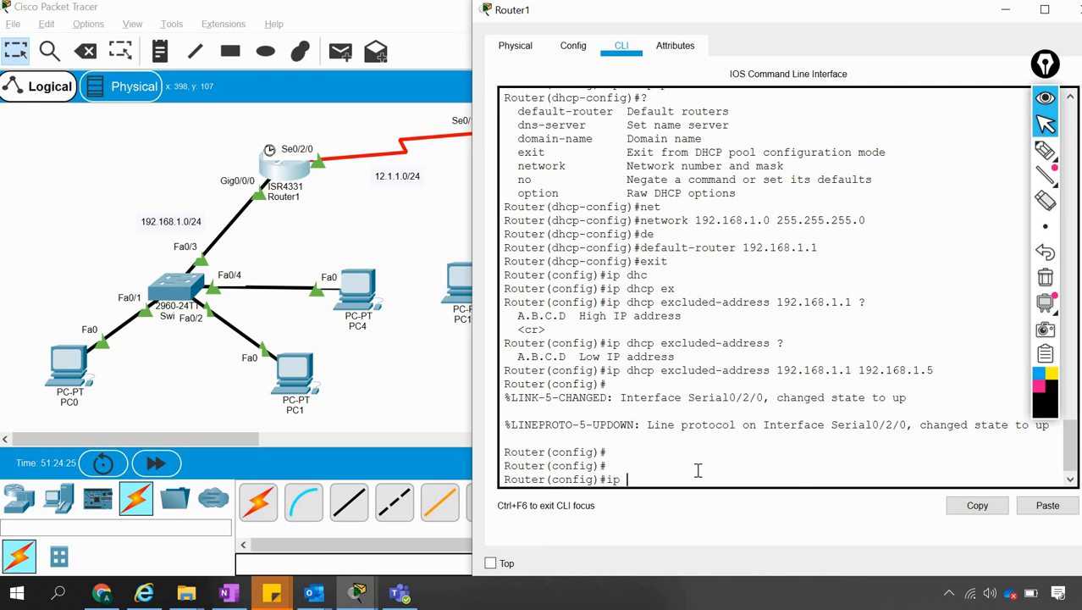
pyautogui.write('ip dh')
pyautogui.press('BackSpace')
pyautogui.press('BackSpace')
pyautogui.press('BackSpace')
pyautogui.write('et')
pyautogui.press('Return')
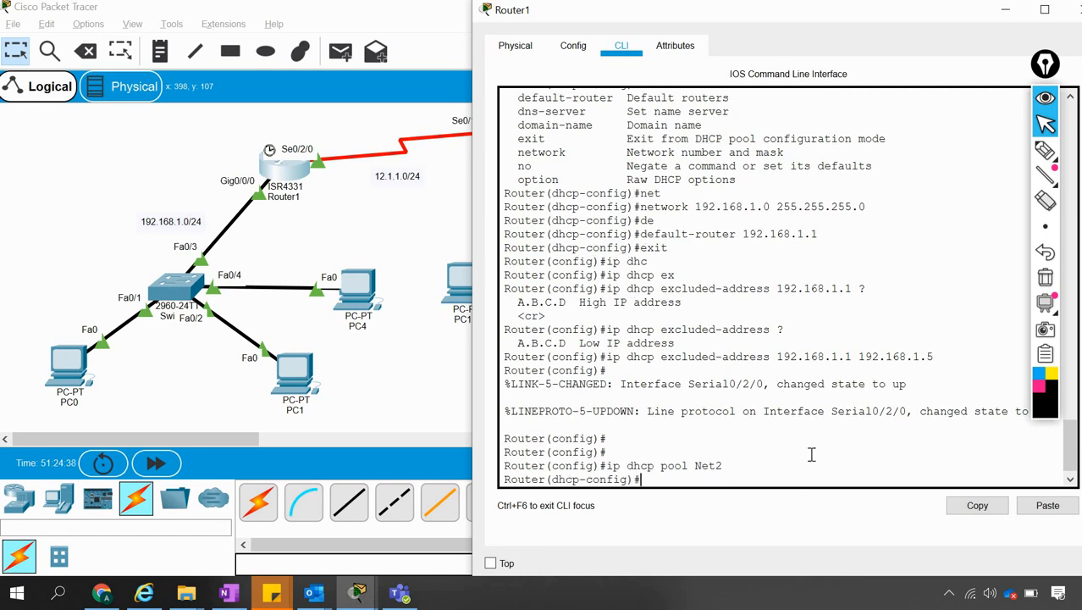
# List the available pool commands and set the Net2 pool's network to 192.168.2.0 with mask 255.255.255.0.
pyautogui.write('?')
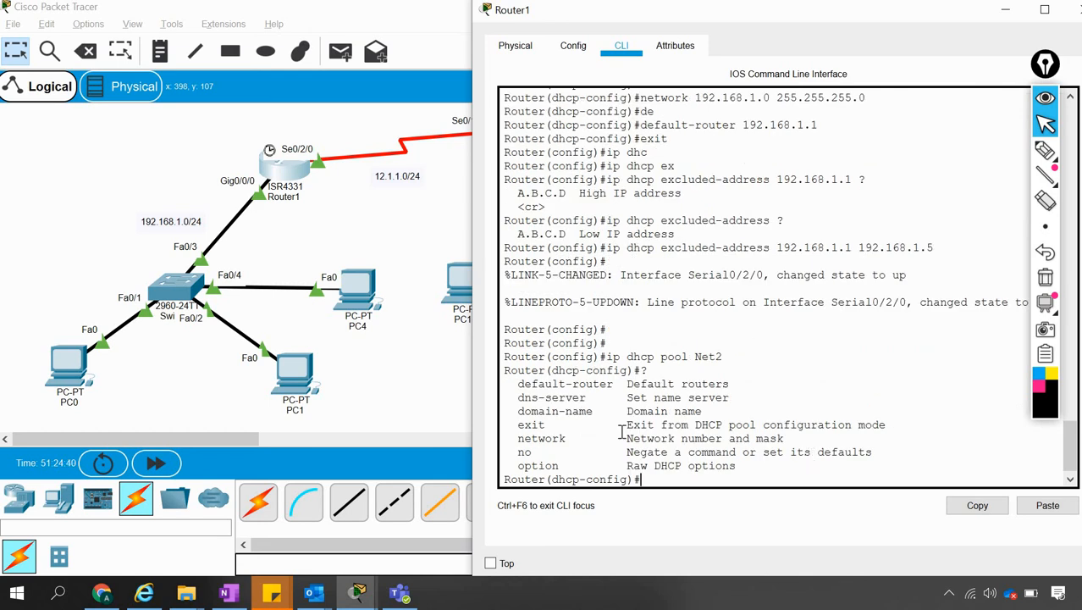
pyautogui.moveTo(519, 437); pyautogui.dragTo(653, 478)
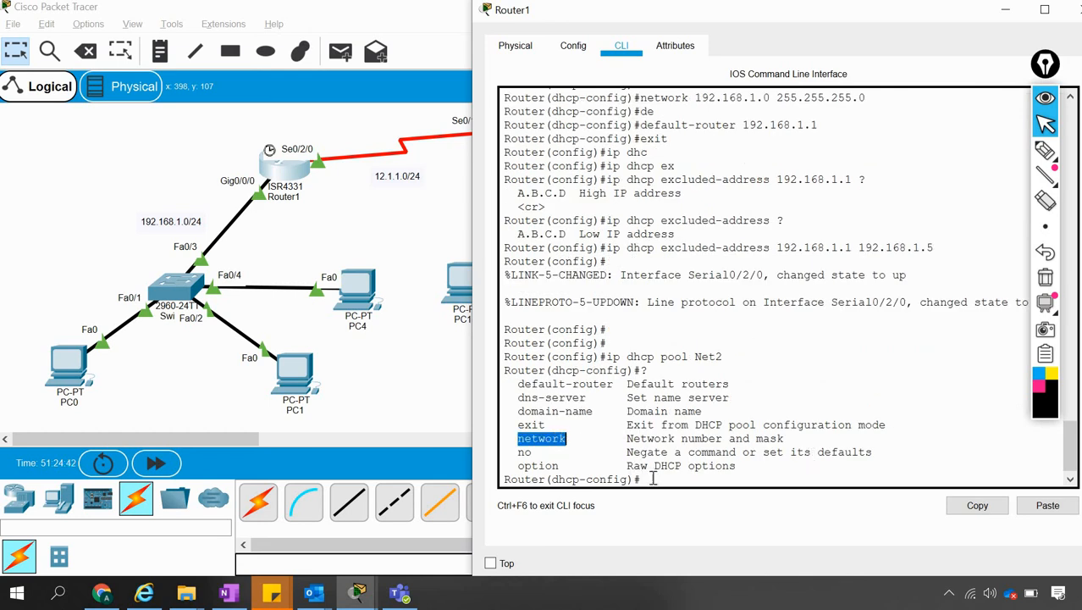
pyautogui.write('ne')
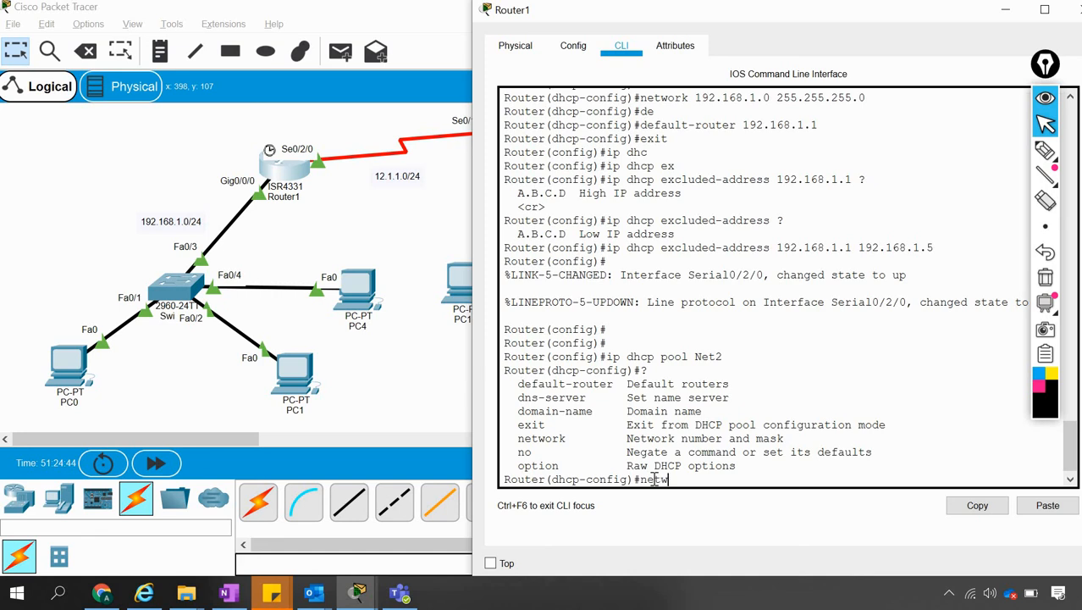
pyautogui.write('tw')
pyautogui.press('Tab')
pyautogui.write('192.')
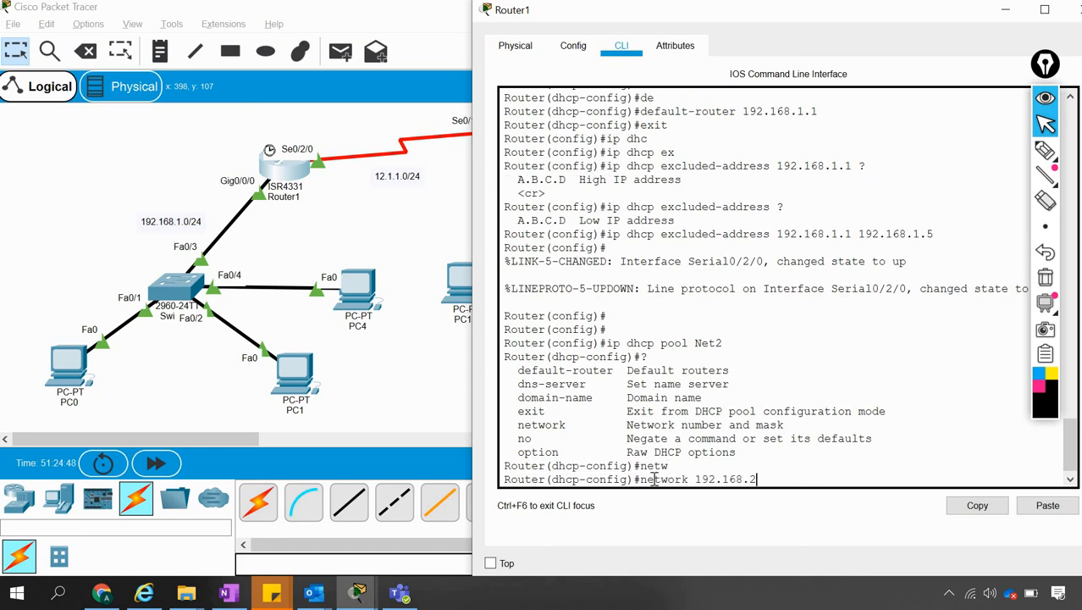
pyautogui.write('168.2.0 255.255.255.0')
pyautogui.press('Return')
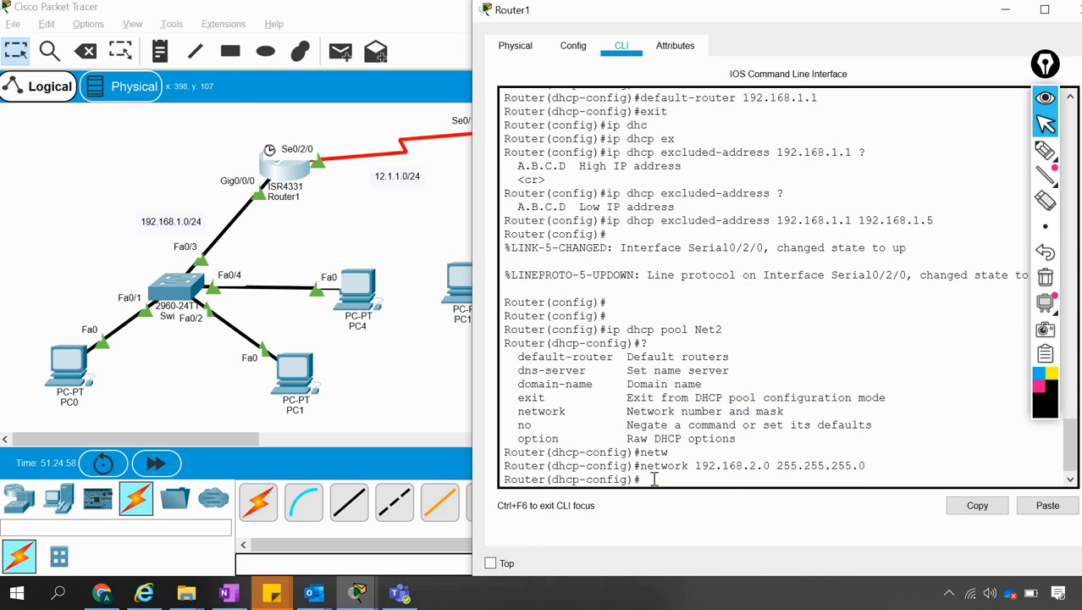
# Set the Net2 pool's default router to 192.168.2.1 and leave DHCP pool configuration mode.
pyautogui.write('de')
pyautogui.press('Tab')
pyautogui.write('192.')
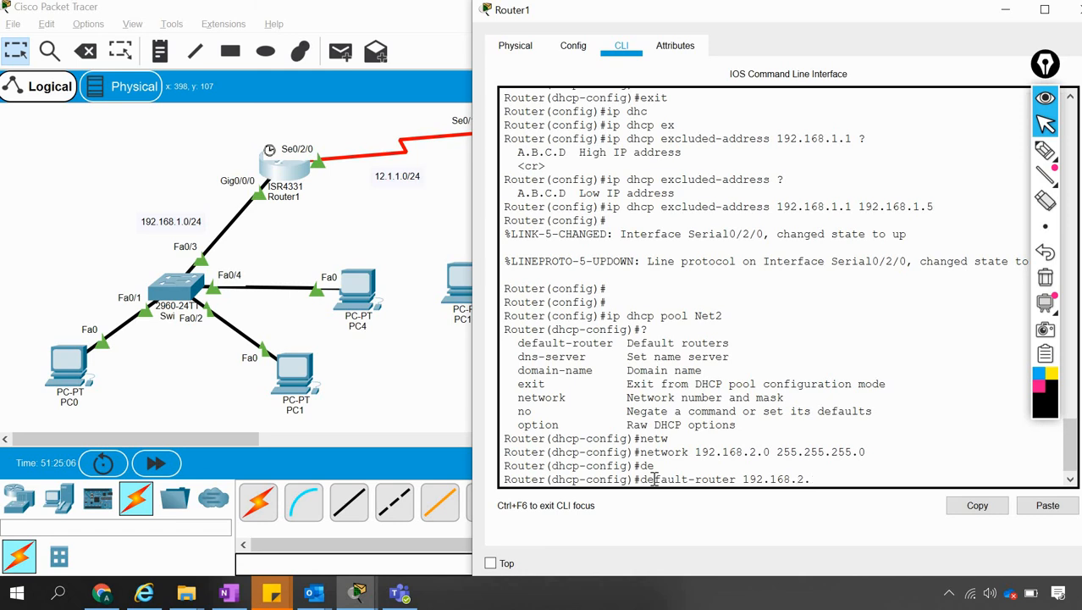
pyautogui.press('Return')
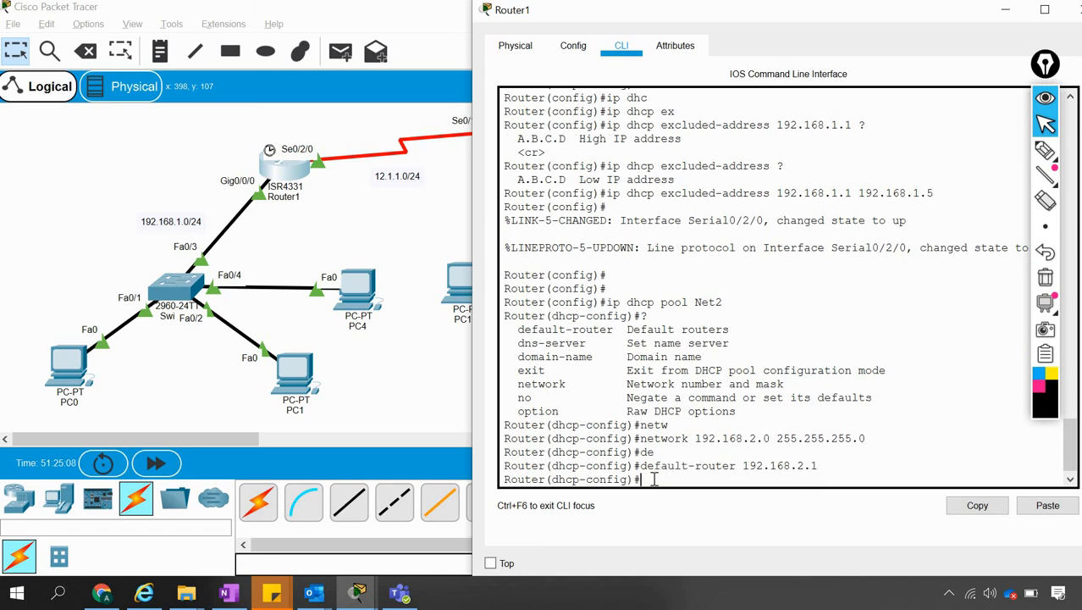
pyautogui.write('exit')
pyautogui.press('Return')
# Exclude the addresses 192.168.2.1 to 192.168.2.5 from DHCP assignment on Router1.
pyautogui.write('ex')
pyautogui.press('Tab')
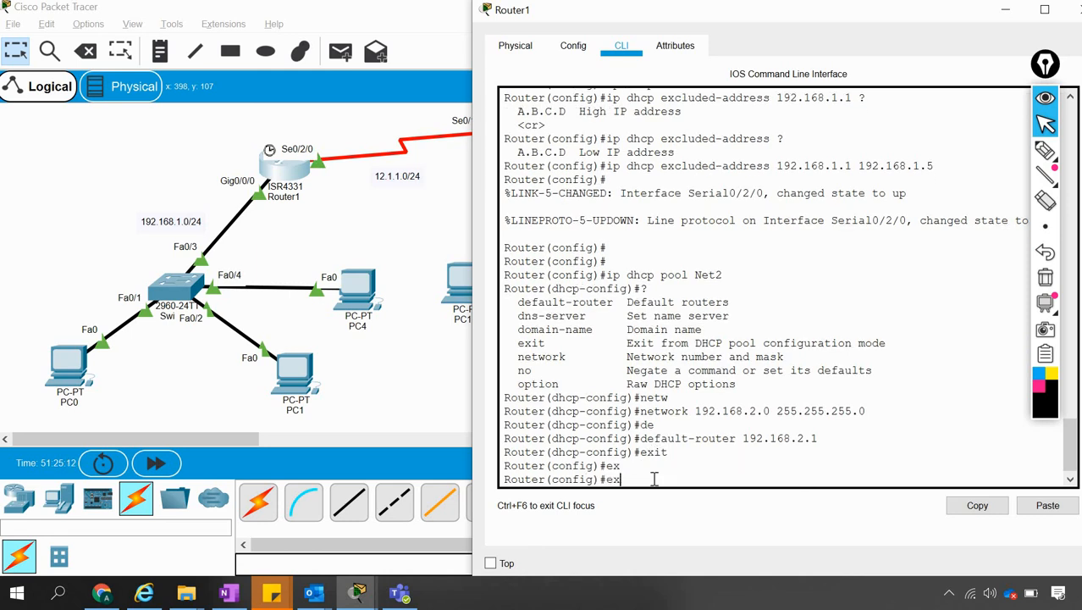
pyautogui.press('BackSpace')
pyautogui.press('BackSpace')
pyautogui.write('ip dhc')
pyautogui.press('Tab')
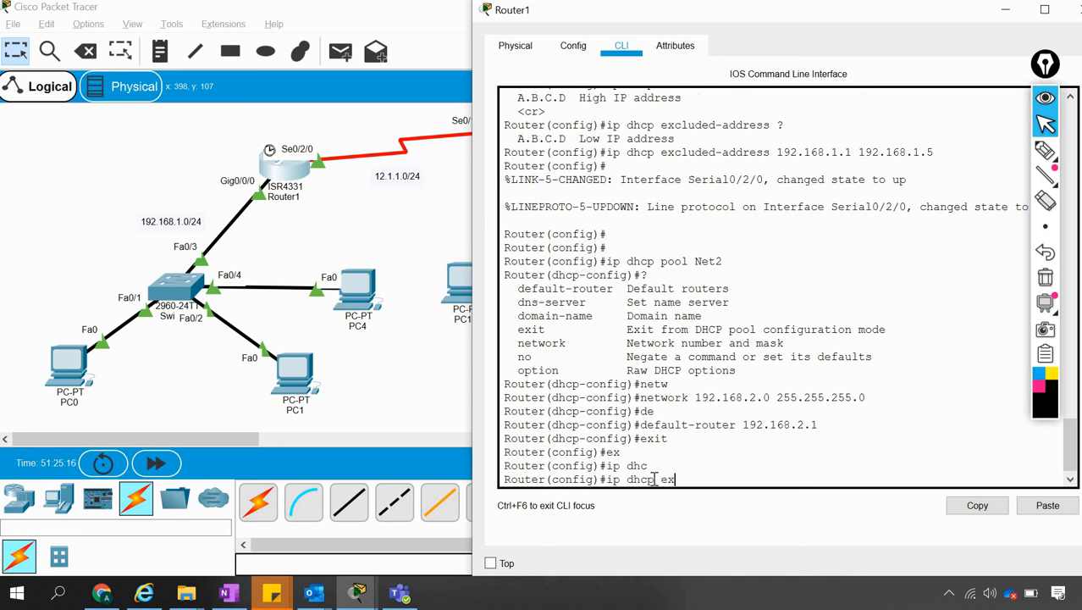
pyautogui.write('ex')
pyautogui.press('Tab')
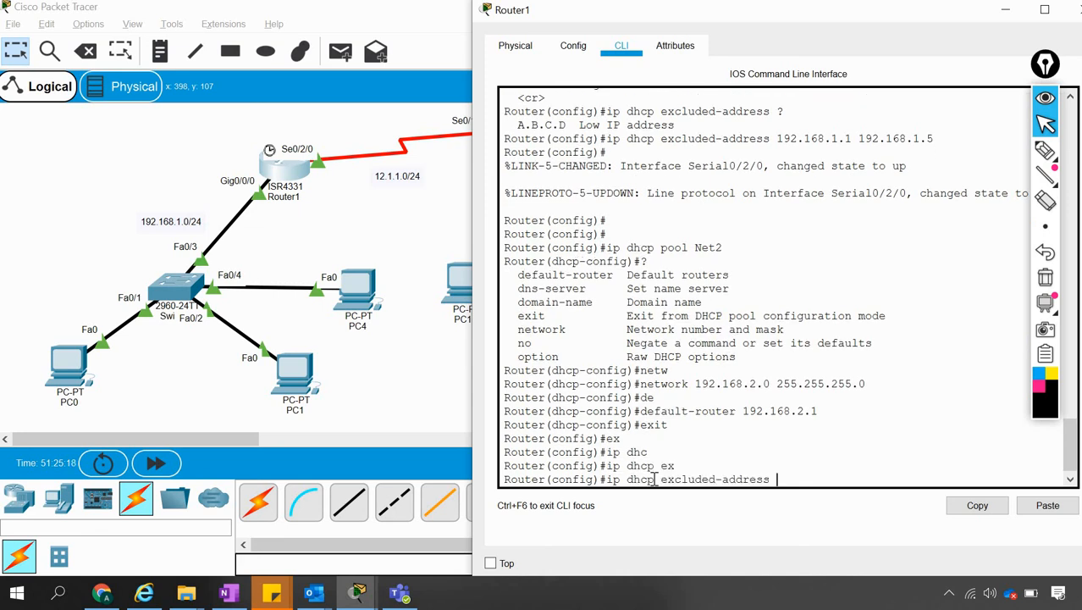
pyautogui.write('192.168.1.1 192.168.1')
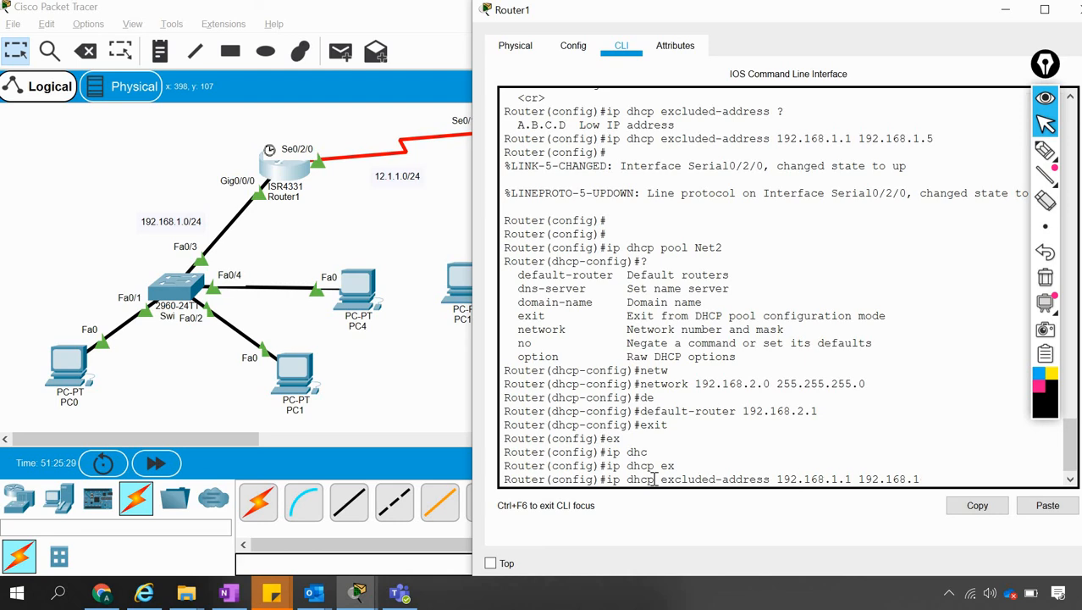
pyautogui.press('BackSpace')
pyautogui.write('2.5')
pyautogui.press('BackSpace')
pyautogui.write('2')
pyautogui.press('Return')
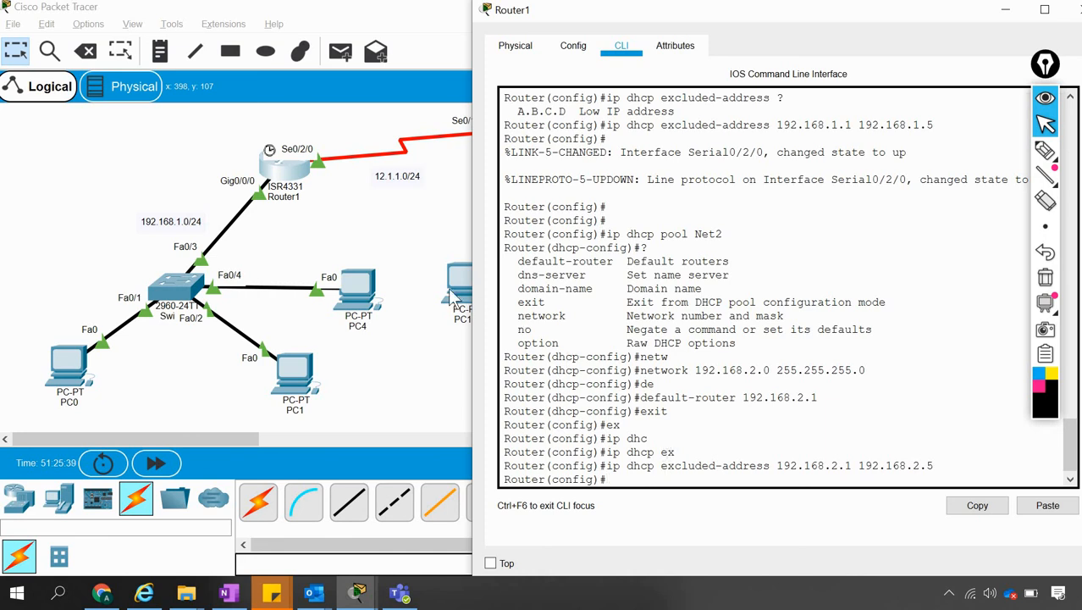
# Return to the topology and request a new DHCP lease on PC3 by toggling its IPv4 configuration from Static to DHCP.
pyautogui.click(300, 144)
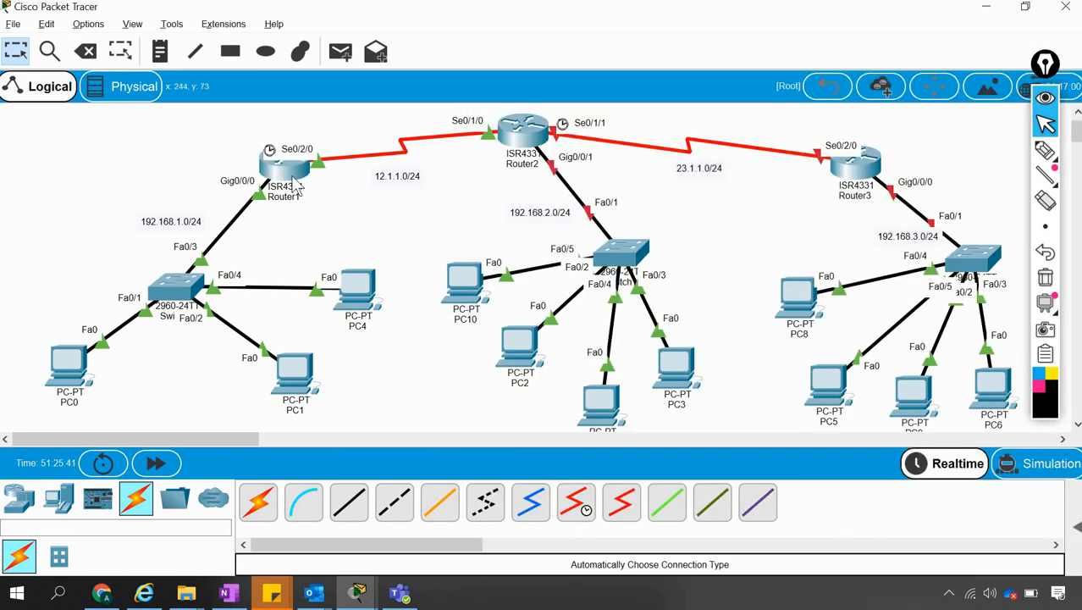
pyautogui.click(673, 364)
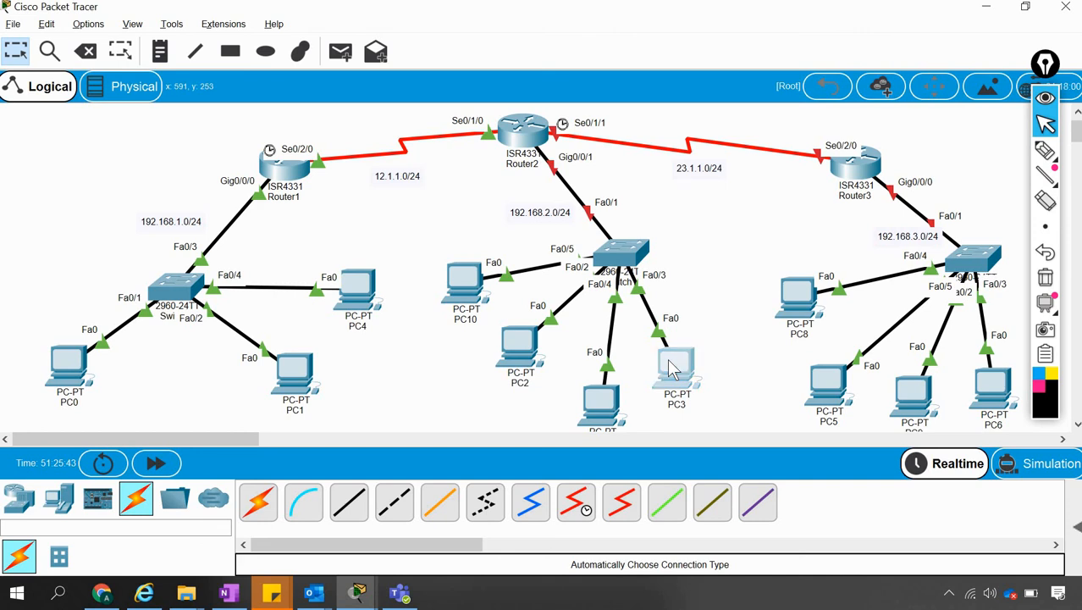
pyautogui.click(434, 170)
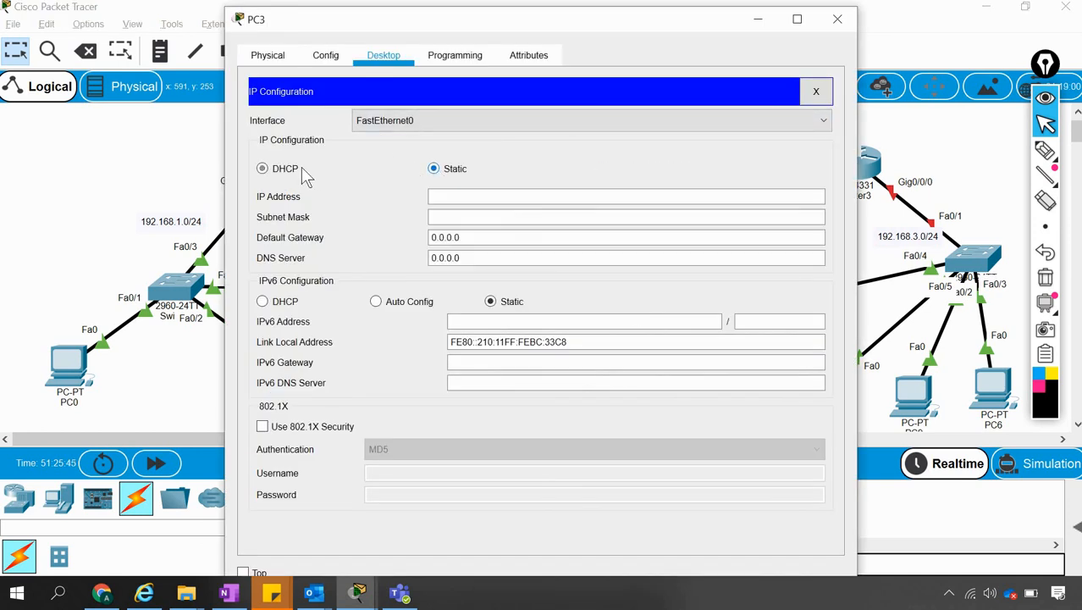
pyautogui.click(263, 169)
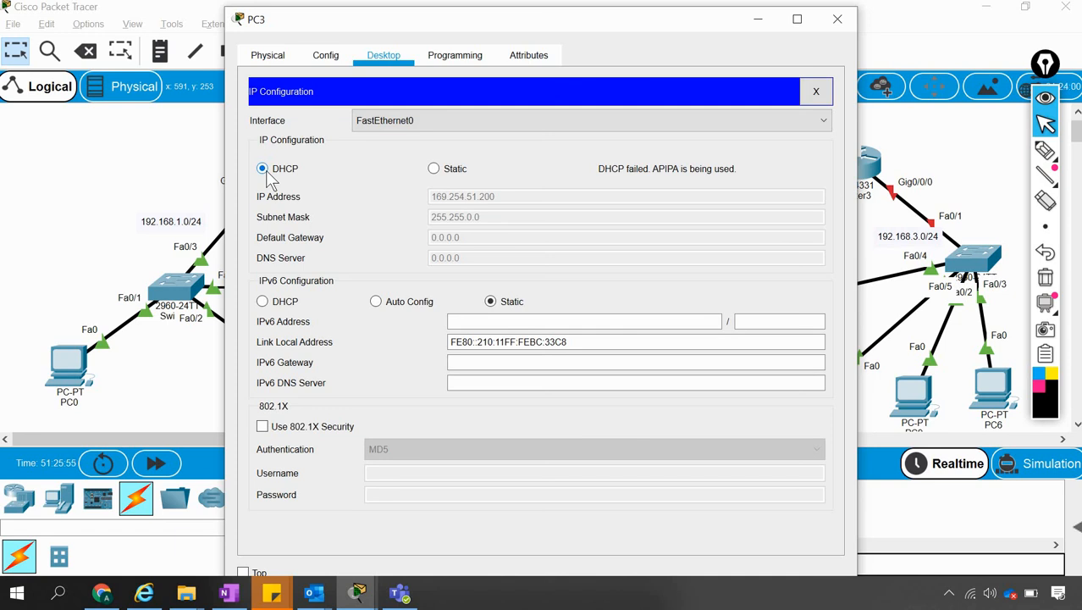
pyautogui.click(117, 150)
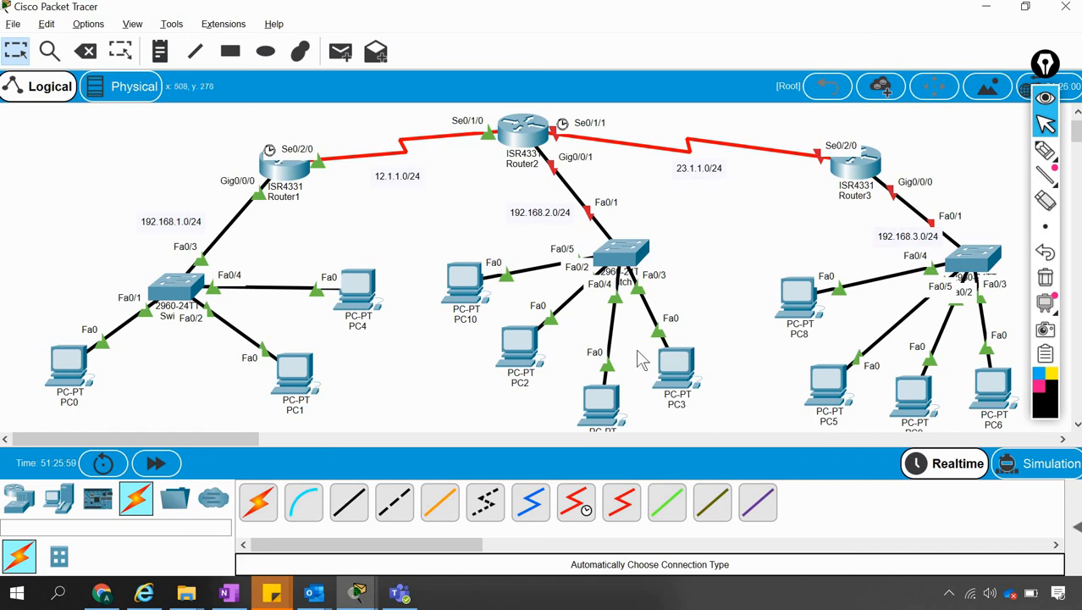
# With the pen overlay, draw an arrow to Router2's Gig0/0/1 interface and handwrite "IP helper address" beside it.
pyautogui.moveTo(665, 362)
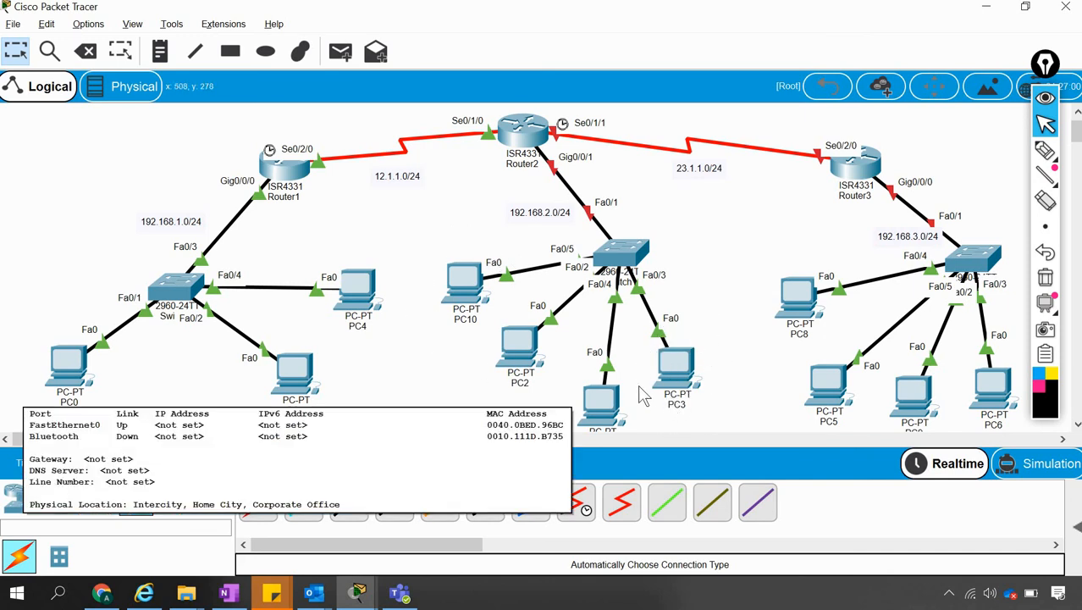
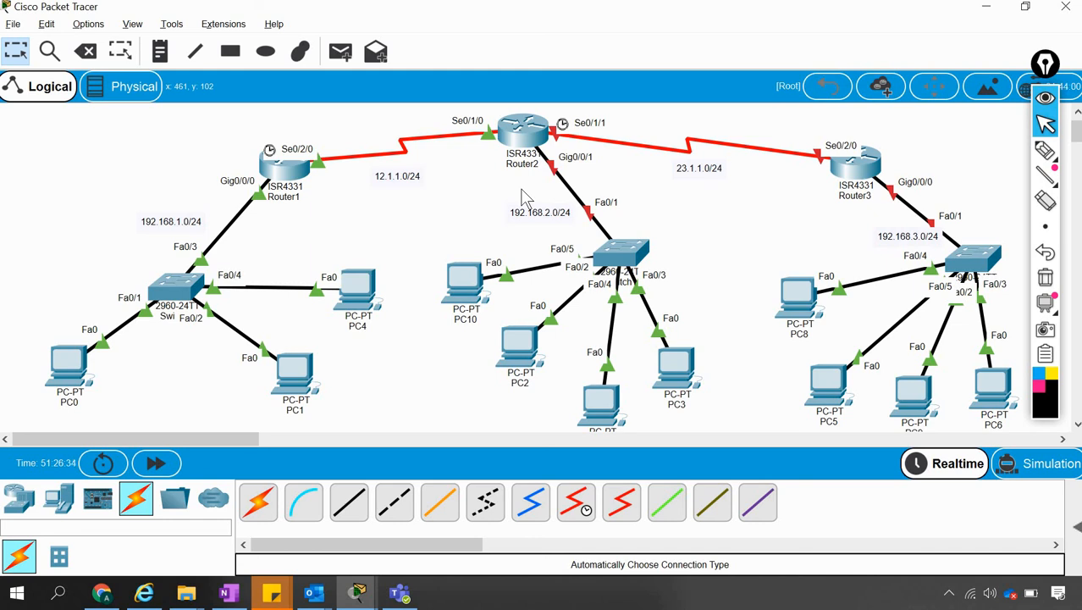
pyautogui.click(1047, 175)
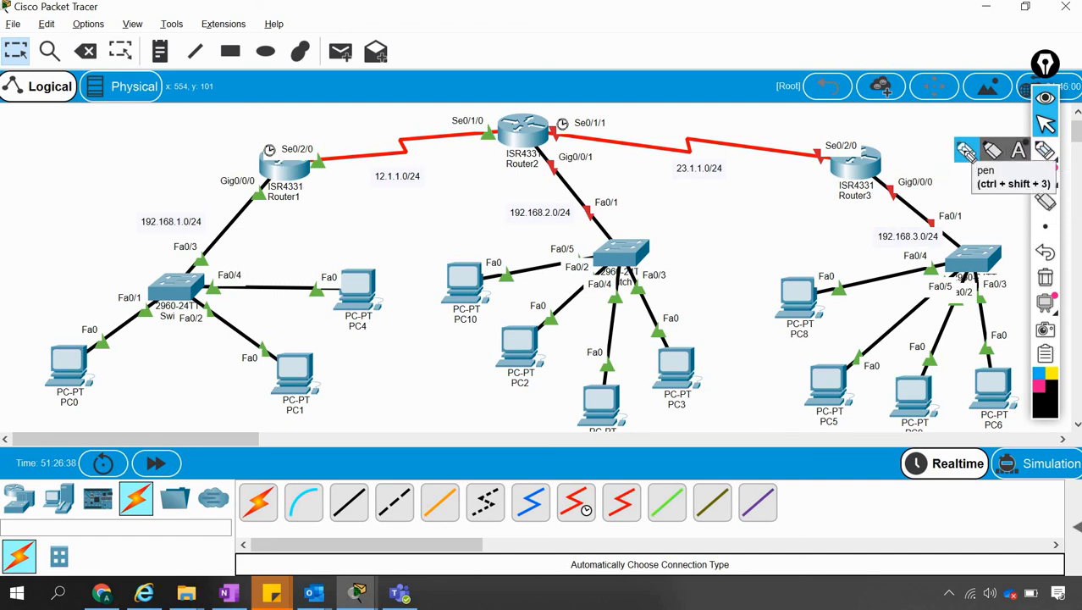
pyautogui.click(967, 152)
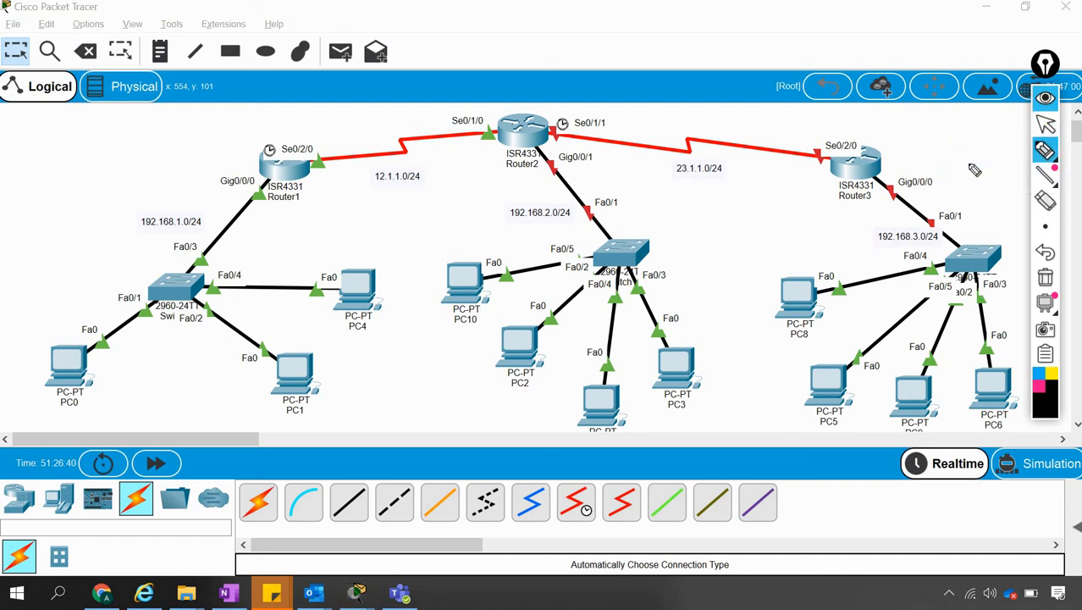
pyautogui.click(459, 203)
pyautogui.moveTo(543, 188)
pyautogui.mouseDown()
pyautogui.moveTo(543, 175)
pyautogui.moveTo(546, 187)
pyautogui.mouseUp()
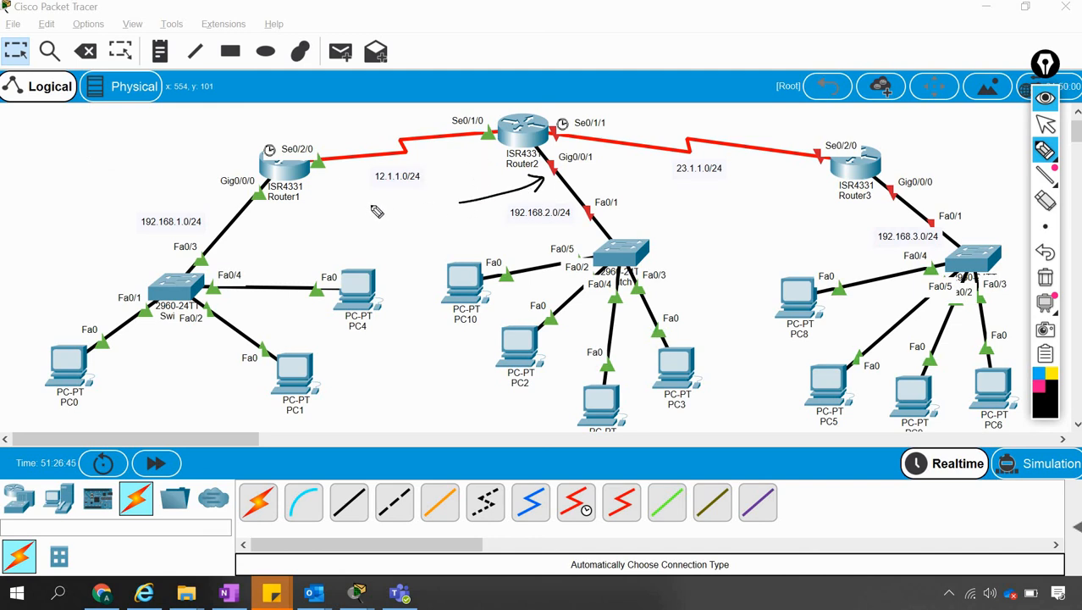
pyautogui.moveTo(363, 201)
pyautogui.mouseDown()
pyautogui.moveTo(378, 201)
pyautogui.moveTo(369, 224)
pyautogui.mouseUp()
pyautogui.moveTo(361, 225)
pyautogui.mouseDown()
pyautogui.moveTo(379, 224)
pyautogui.moveTo(393, 200)
pyautogui.mouseUp()
pyautogui.moveTo(393, 199)
pyautogui.mouseDown()
pyautogui.moveTo(373, 241)
pyautogui.moveTo(437, 240)
pyautogui.moveTo(446, 230)
pyautogui.moveTo(386, 258)
pyautogui.moveTo(404, 274)
pyautogui.moveTo(473, 253)
pyautogui.moveTo(457, 241)
pyautogui.mouseUp()
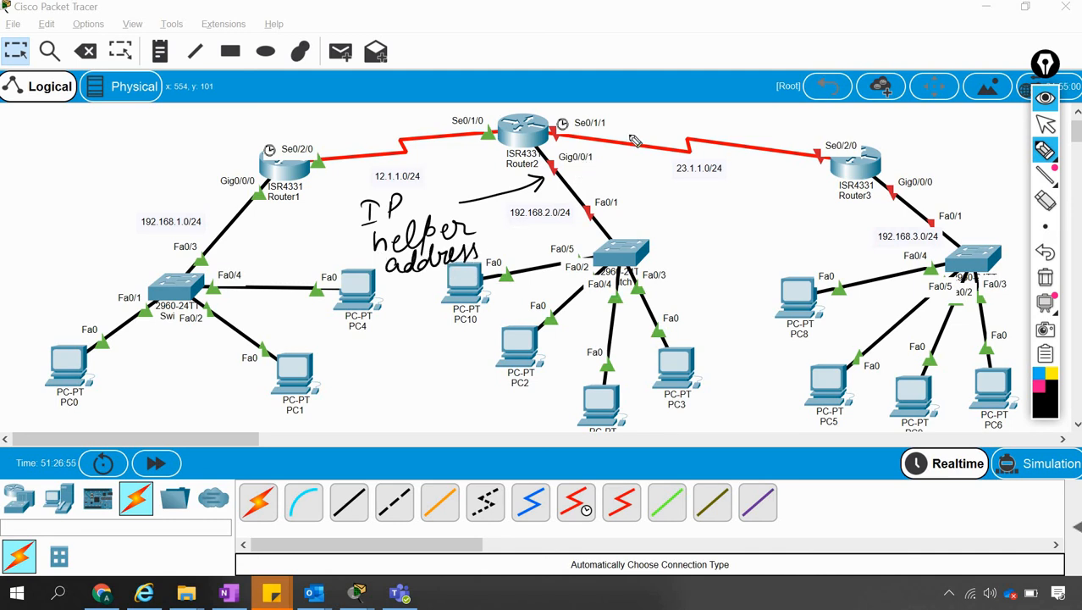
# Annotate a "DHCP" request arriving at Router2's Gig0/0/1 and its "Unicast" forwarding with an arrow to Router1.
pyautogui.moveTo(637, 132); pyautogui.dragTo(576, 173)
pyautogui.moveTo(575, 173); pyautogui.dragTo(598, 168)
pyautogui.moveTo(641, 109)
pyautogui.mouseDown()
pyautogui.moveTo(641, 124)
pyautogui.moveTo(688, 122)
pyautogui.moveTo(696, 107)
pyautogui.mouseUp()
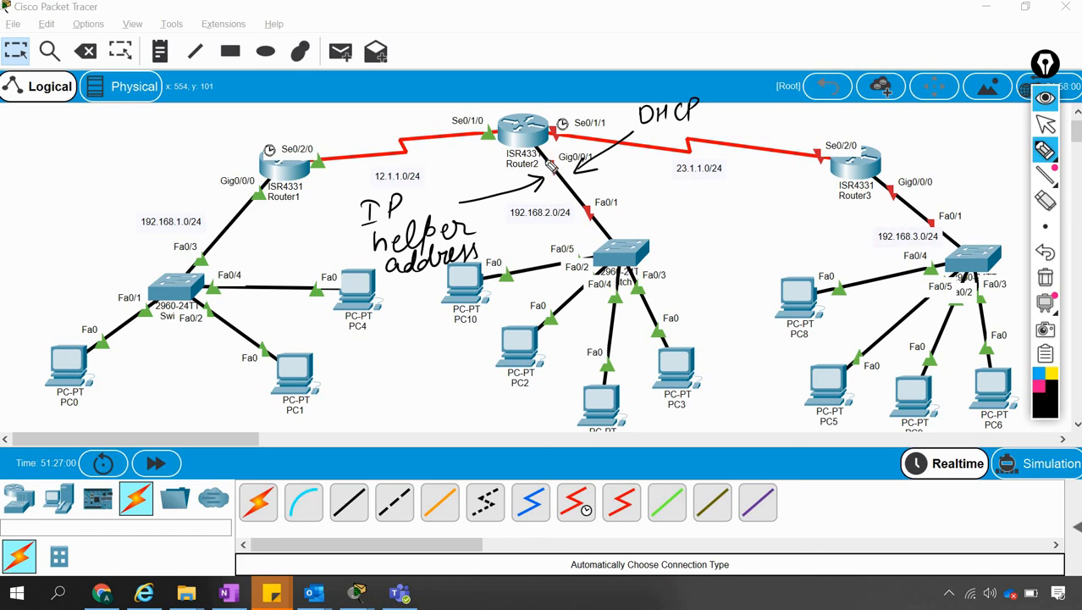
pyautogui.moveTo(566, 157)
pyautogui.mouseDown()
pyautogui.moveTo(540, 181)
pyautogui.moveTo(566, 155)
pyautogui.moveTo(526, 78)
pyautogui.moveTo(538, 90)
pyautogui.mouseUp()
pyautogui.moveTo(506, 38)
pyautogui.mouseDown()
pyautogui.moveTo(513, 59)
pyautogui.moveTo(525, 37)
pyautogui.moveTo(542, 59)
pyautogui.moveTo(553, 44)
pyautogui.moveTo(572, 59)
pyautogui.moveTo(593, 34)
pyautogui.mouseUp()
pyautogui.moveTo(506, 64); pyautogui.dragTo(601, 61)
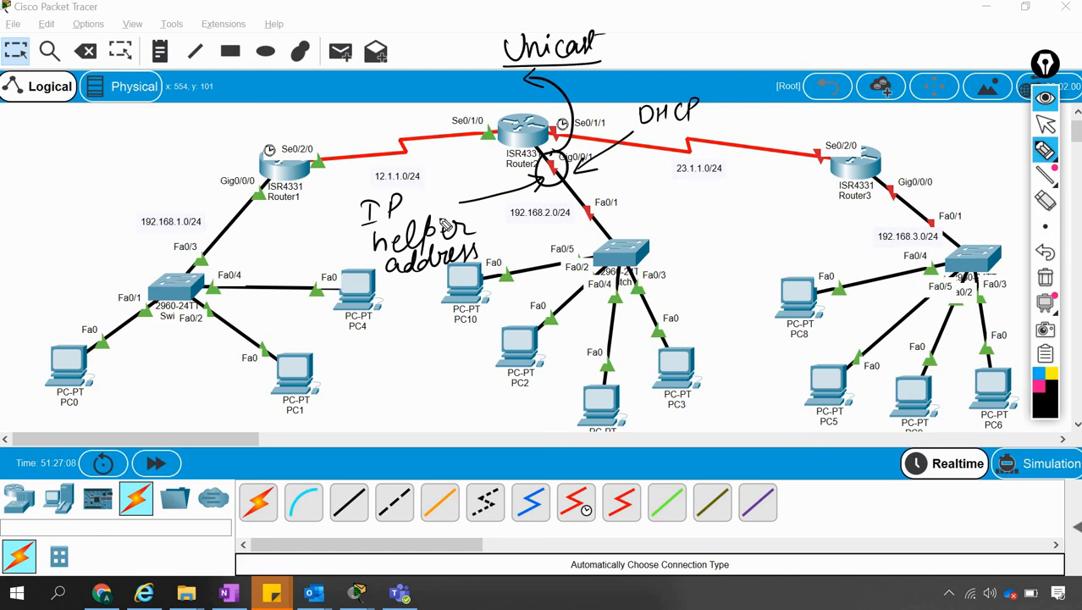
pyautogui.moveTo(447, 215)
pyautogui.mouseDown()
pyautogui.moveTo(377, 237)
pyautogui.moveTo(464, 223)
pyautogui.mouseUp()
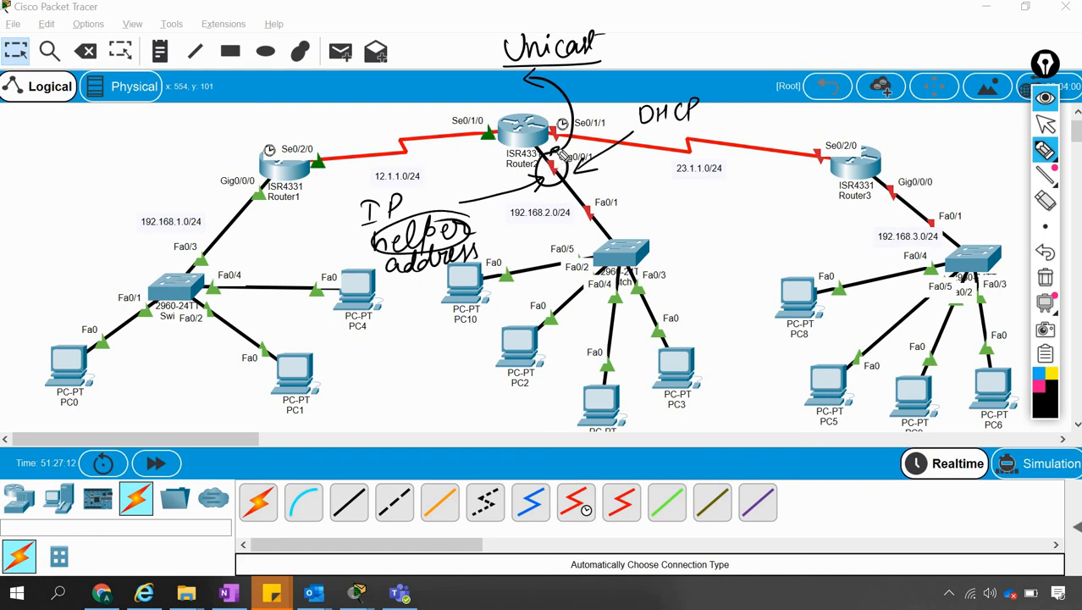
pyautogui.moveTo(567, 125); pyautogui.dragTo(526, 77)
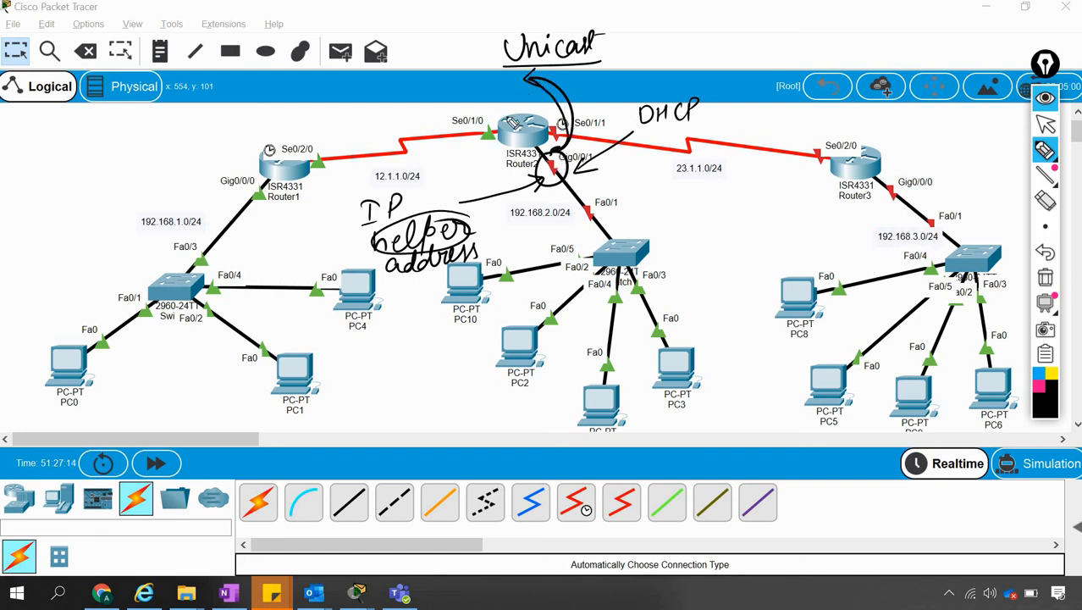
pyautogui.moveTo(504, 117)
pyautogui.mouseDown()
pyautogui.moveTo(479, 107)
pyautogui.moveTo(312, 144)
pyautogui.moveTo(322, 135)
pyautogui.moveTo(329, 151)
pyautogui.mouseUp()
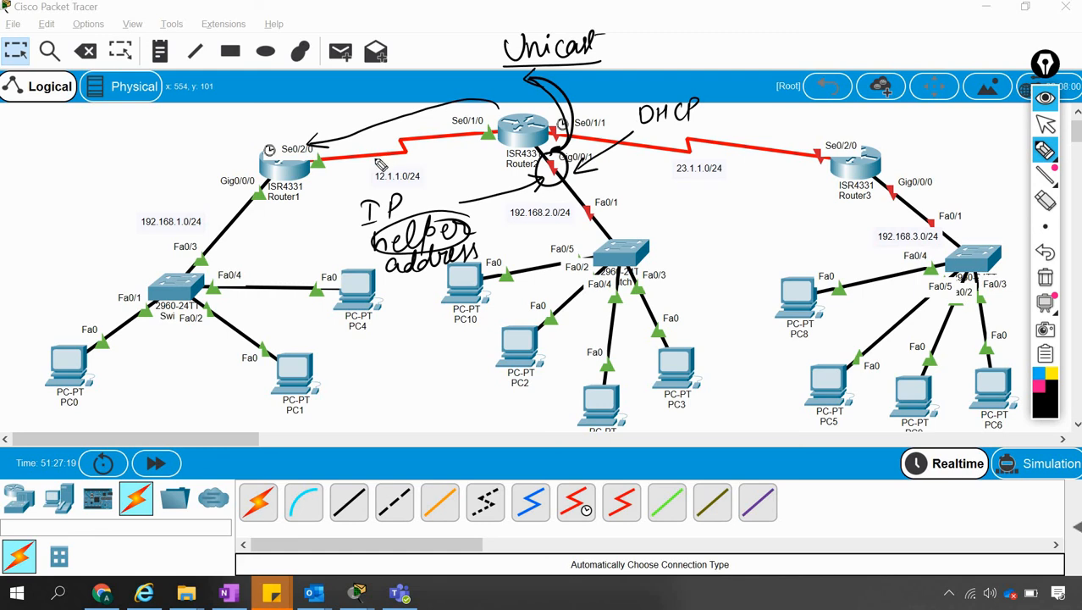
# Circle the IP helper address note, the Gig0/0/1 interface and the Unicast note, and clear all annotations.
pyautogui.click(441, 200)
pyautogui.moveTo(436, 191)
pyautogui.mouseDown()
pyautogui.moveTo(359, 254)
pyautogui.moveTo(458, 193)
pyautogui.moveTo(428, 210)
pyautogui.mouseUp()
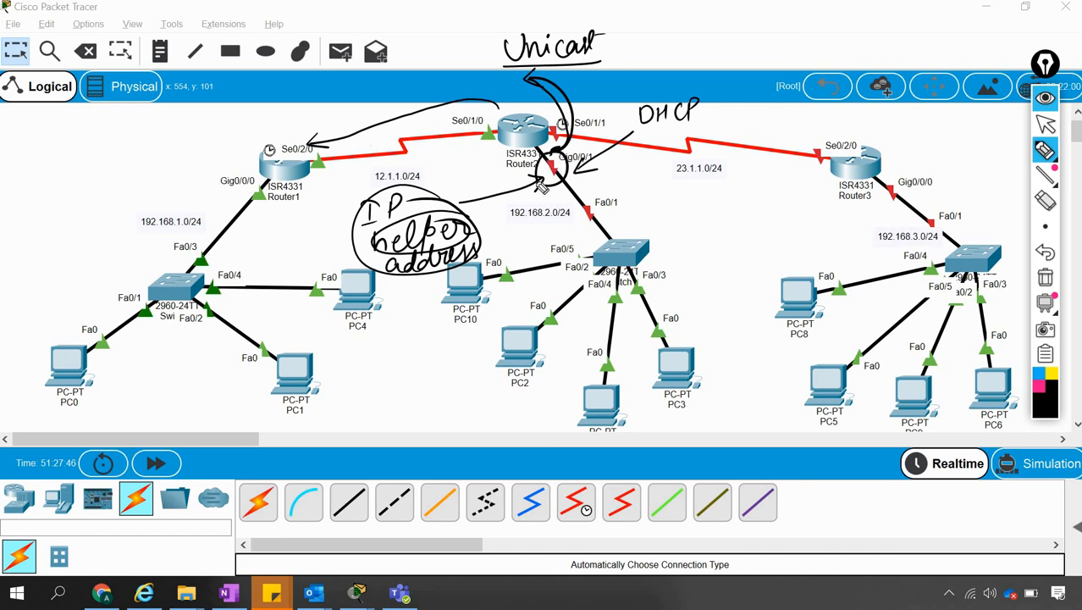
pyautogui.moveTo(543, 156)
pyautogui.mouseDown()
pyautogui.moveTo(541, 183)
pyautogui.moveTo(565, 158)
pyautogui.moveTo(539, 163)
pyautogui.mouseUp()
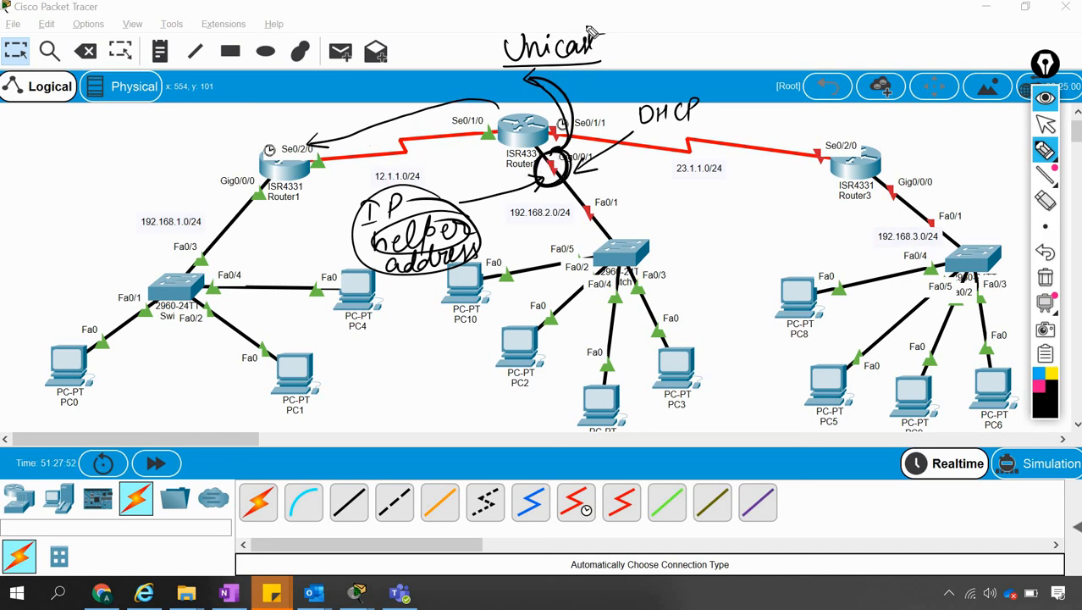
pyautogui.moveTo(598, 26)
pyautogui.mouseDown()
pyautogui.moveTo(539, 25)
pyautogui.moveTo(525, 74)
pyautogui.moveTo(610, 33)
pyautogui.mouseUp()
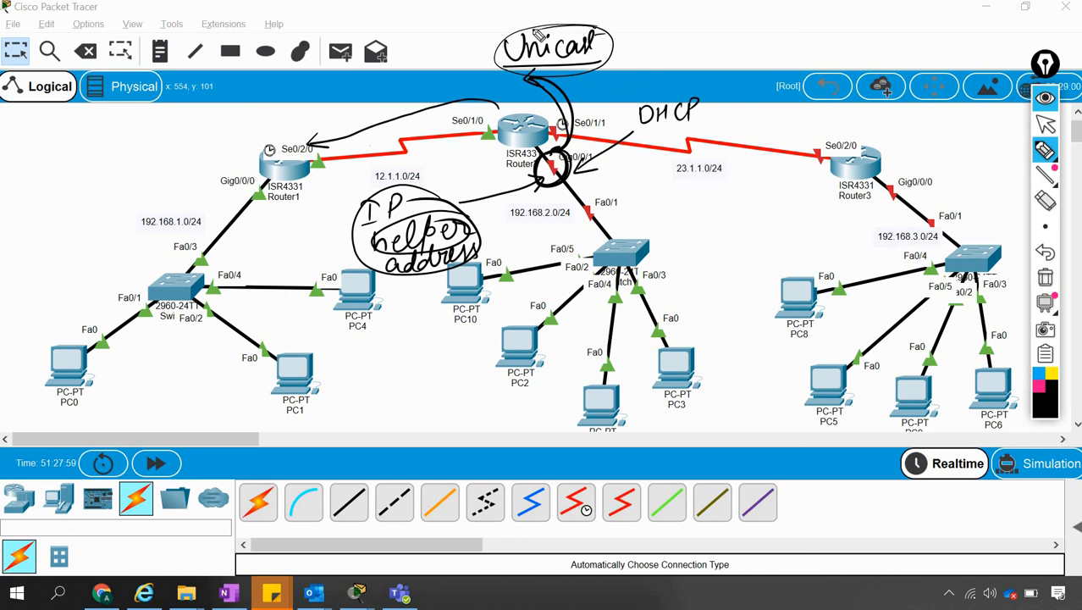
pyautogui.moveTo(602, 32); pyautogui.dragTo(535, 27)
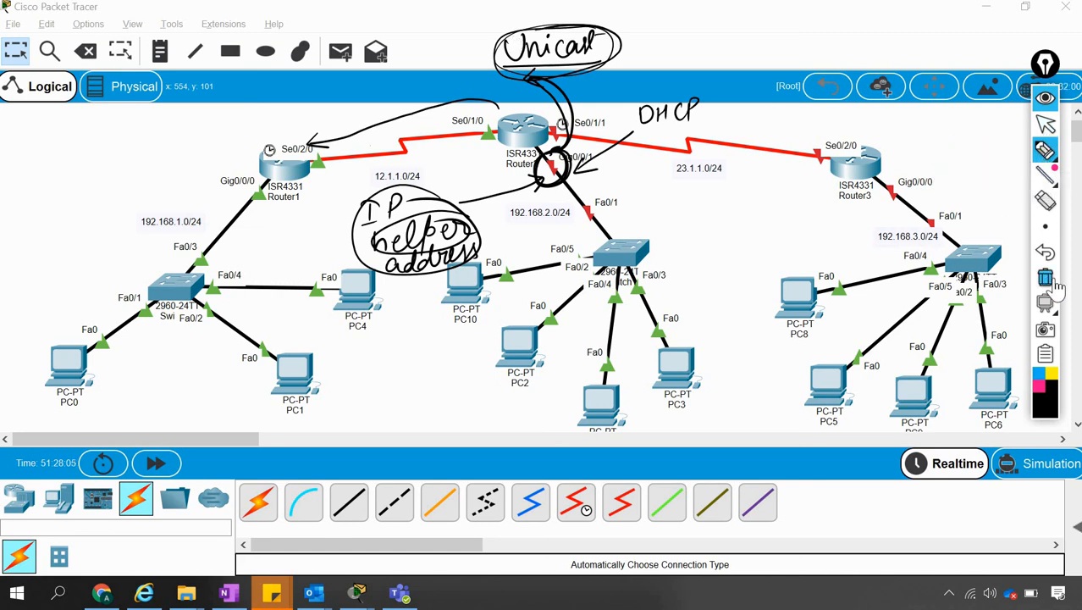
pyautogui.click(1048, 279)
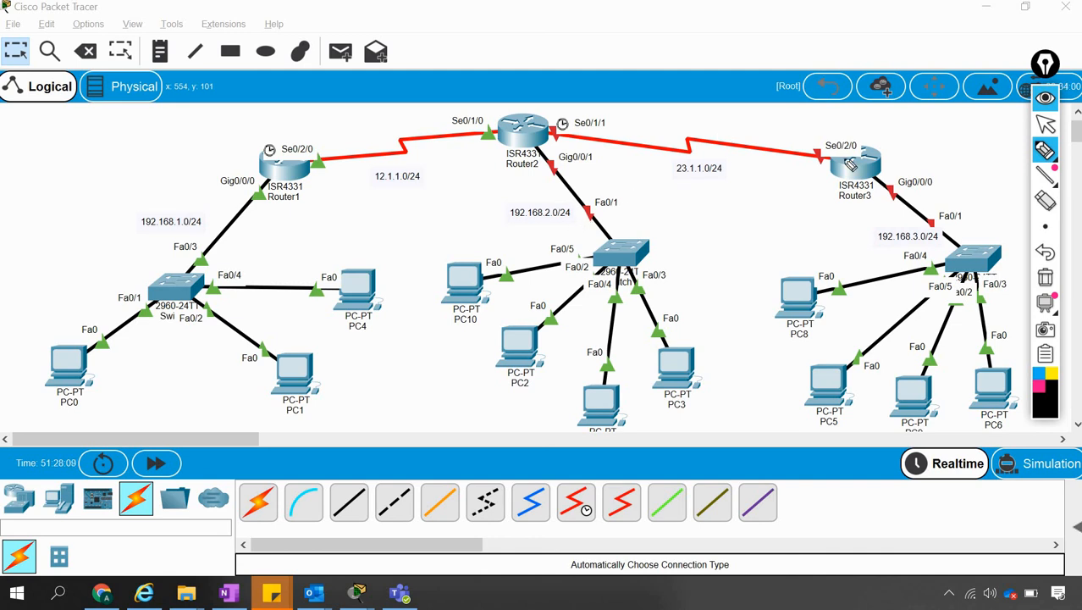
pyautogui.click(1047, 125)
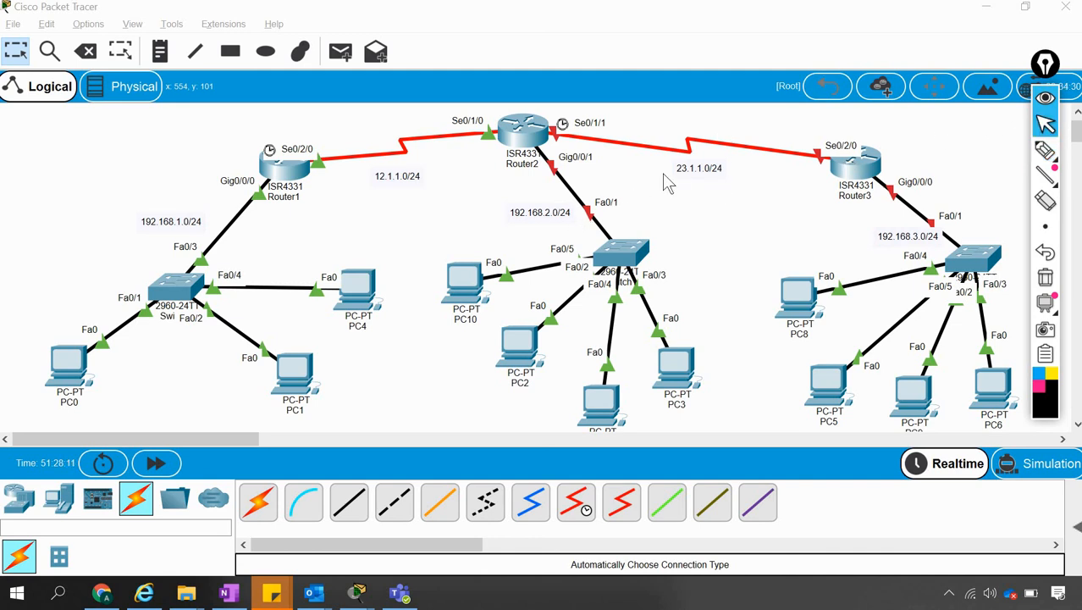
# Open Router2's command line and enable interface g0/0/1 with no shut.
pyautogui.click(536, 133)
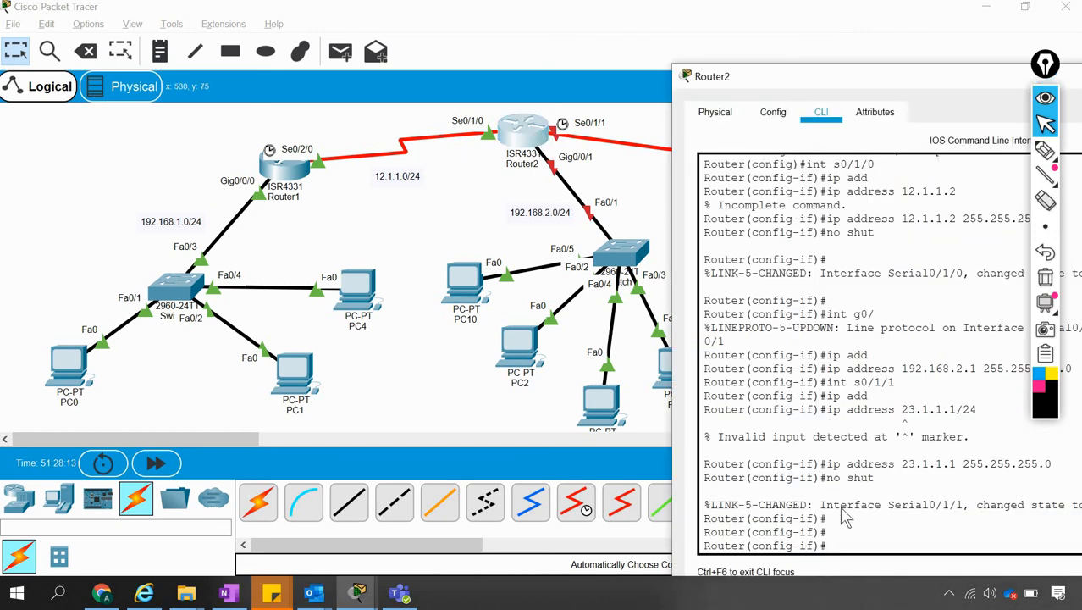
pyautogui.write('exit')
pyautogui.press('Return')
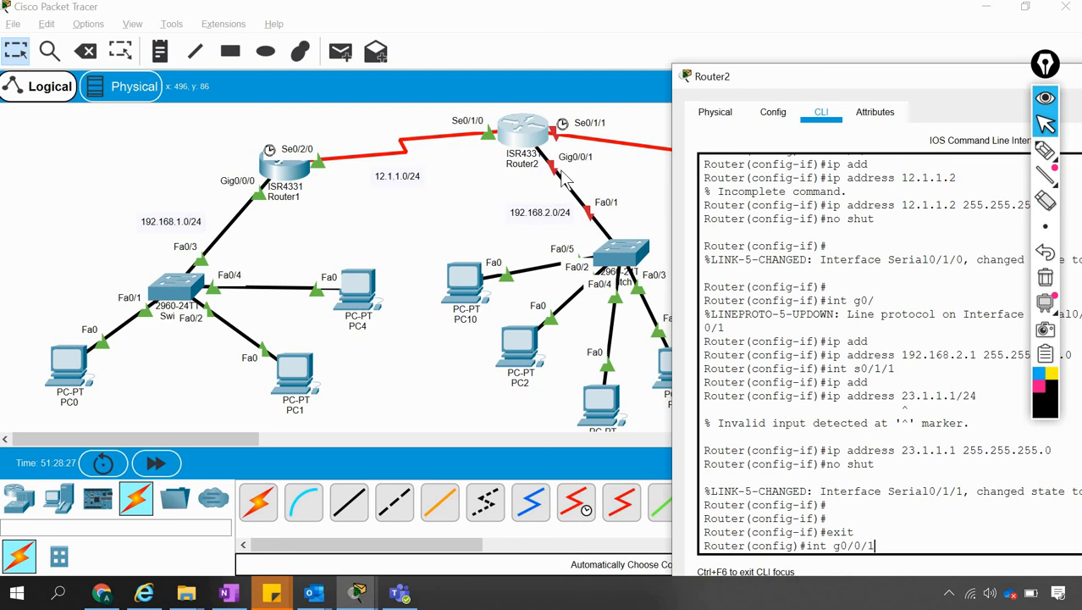
pyautogui.press('Return')
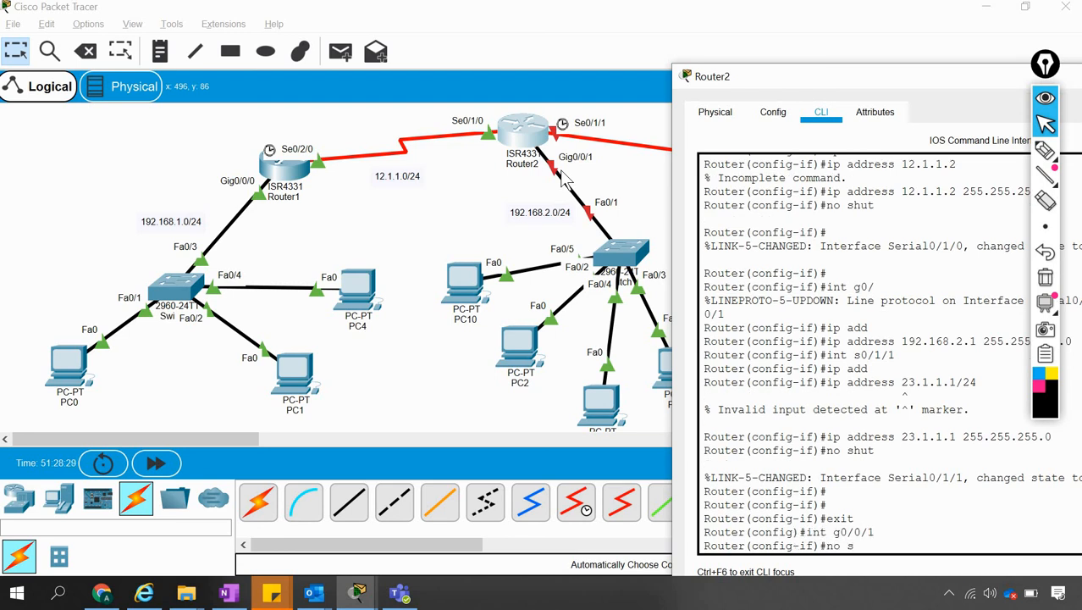
pyautogui.write('no shut')
pyautogui.press('Return')
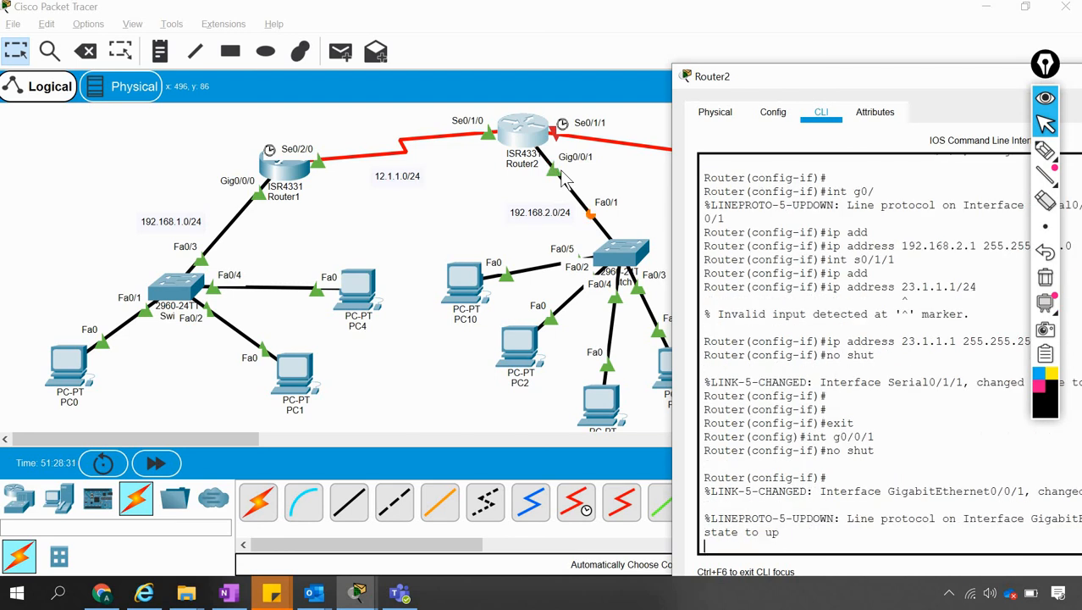
pyautogui.press('Return')
pyautogui.press('Return')
pyautogui.press('Return')
pyautogui.press('Return')
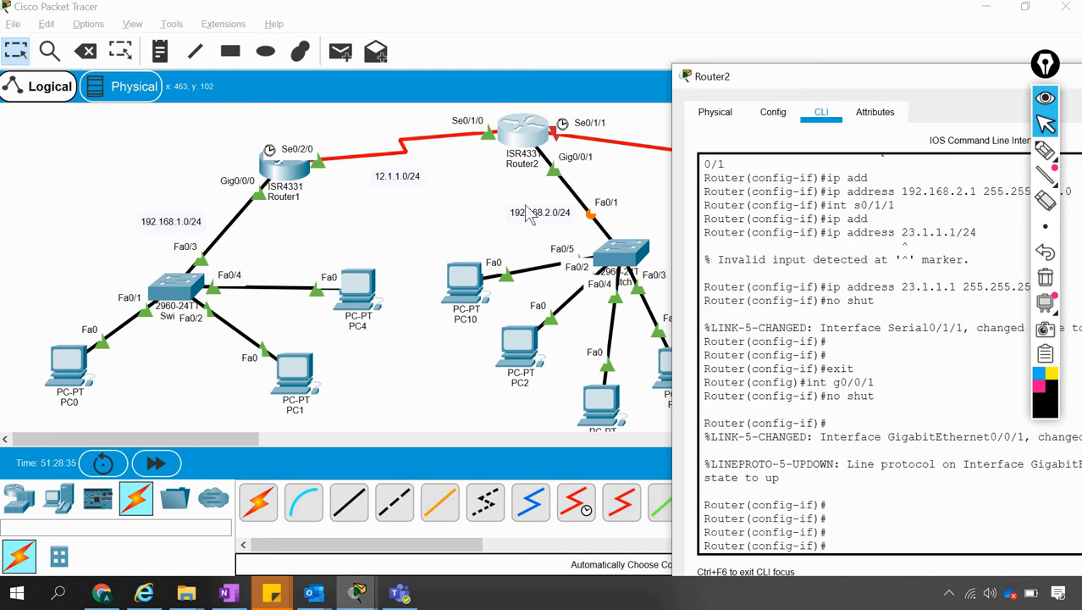
# Set the IP helper address 12.1.1.1 on Router2's g0/0/1 and exit to global configuration mode.
pyautogui.write('ip h')
pyautogui.press('Tab')
pyautogui.write('e')
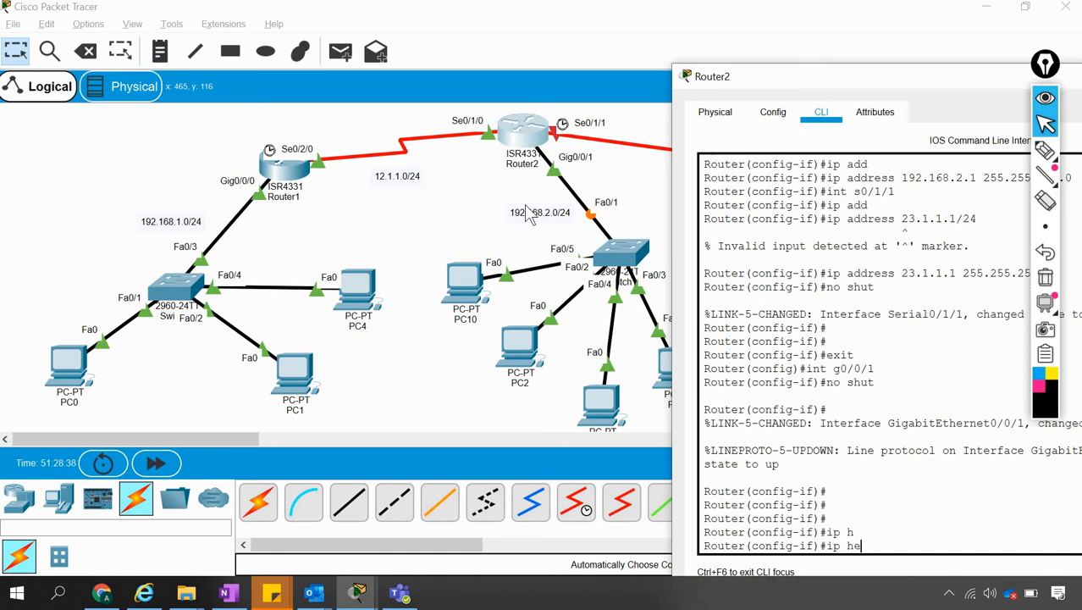
pyautogui.write('lp')
pyautogui.press('Tab')
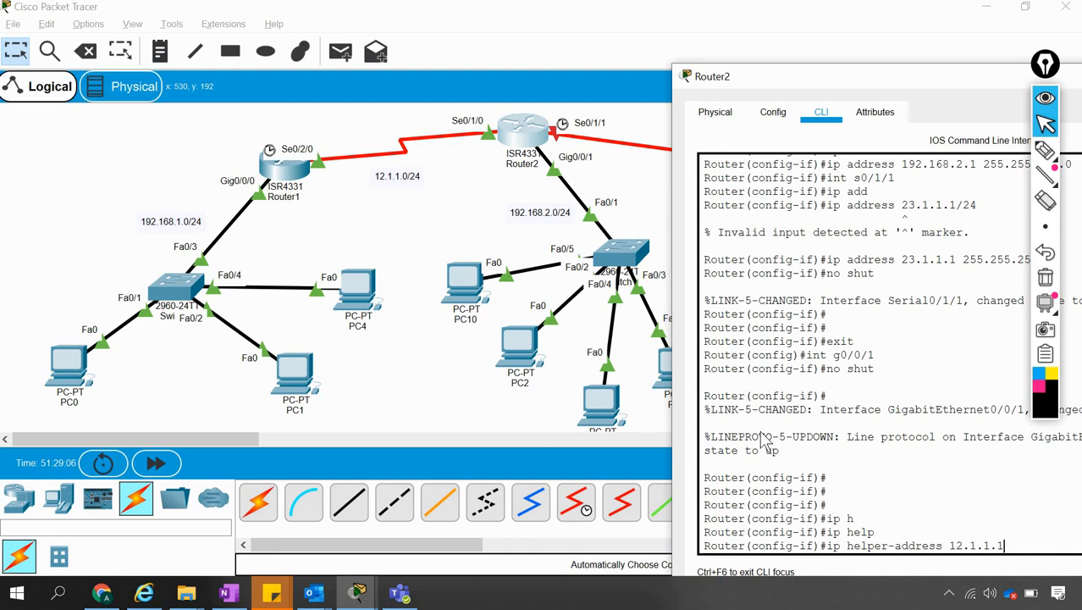
pyautogui.write('?')
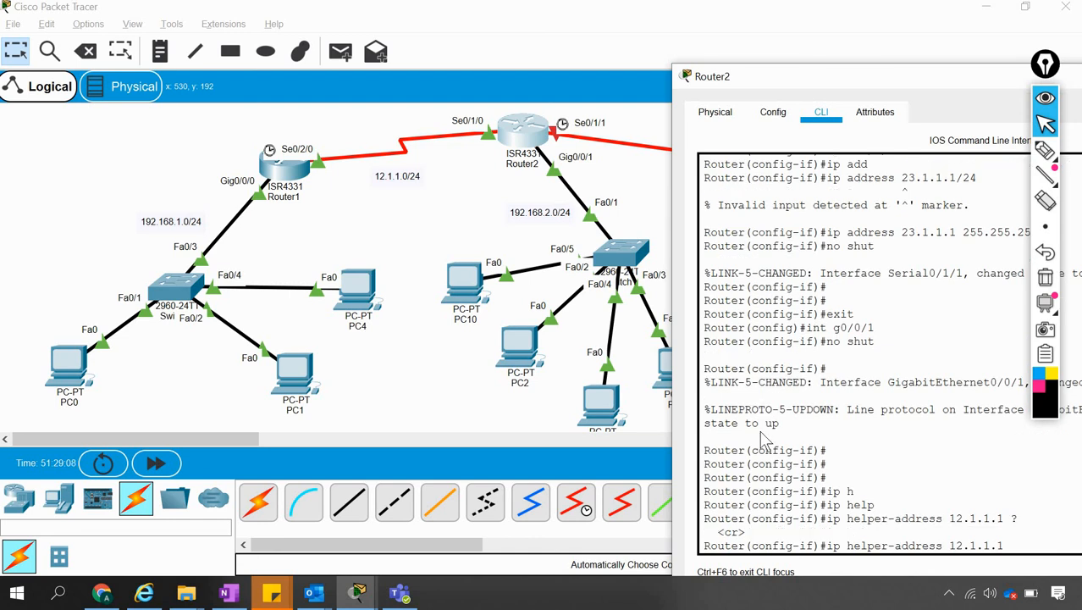
pyautogui.press('Return')
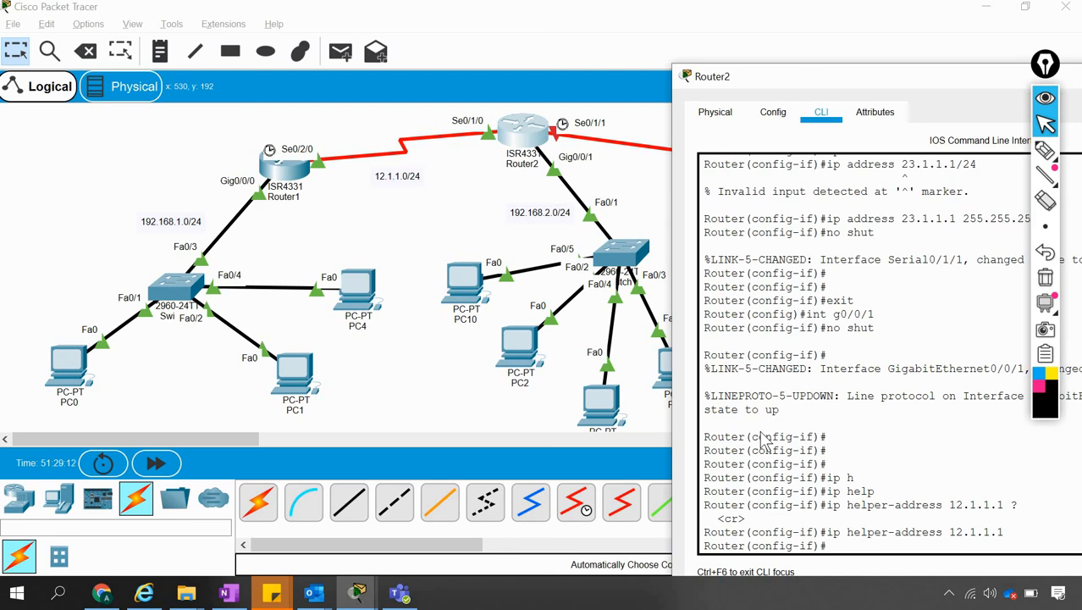
pyautogui.write('exit')
pyautogui.press('Return')
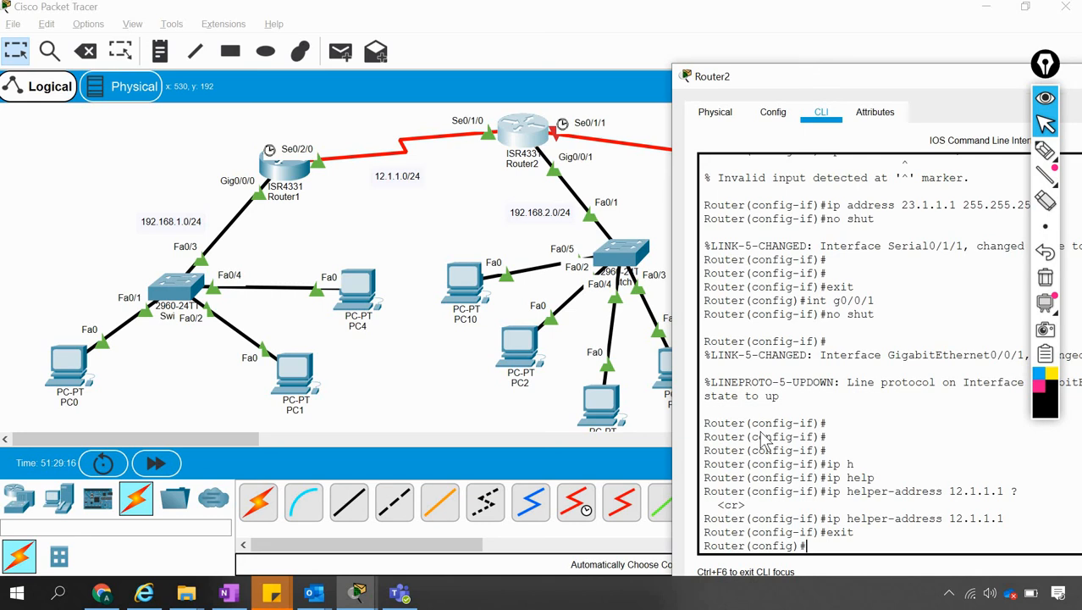
# Switch PC7's IPv4 configuration from Static to DHCP to request a lease, and return to the topology.
pyautogui.click(602, 405)
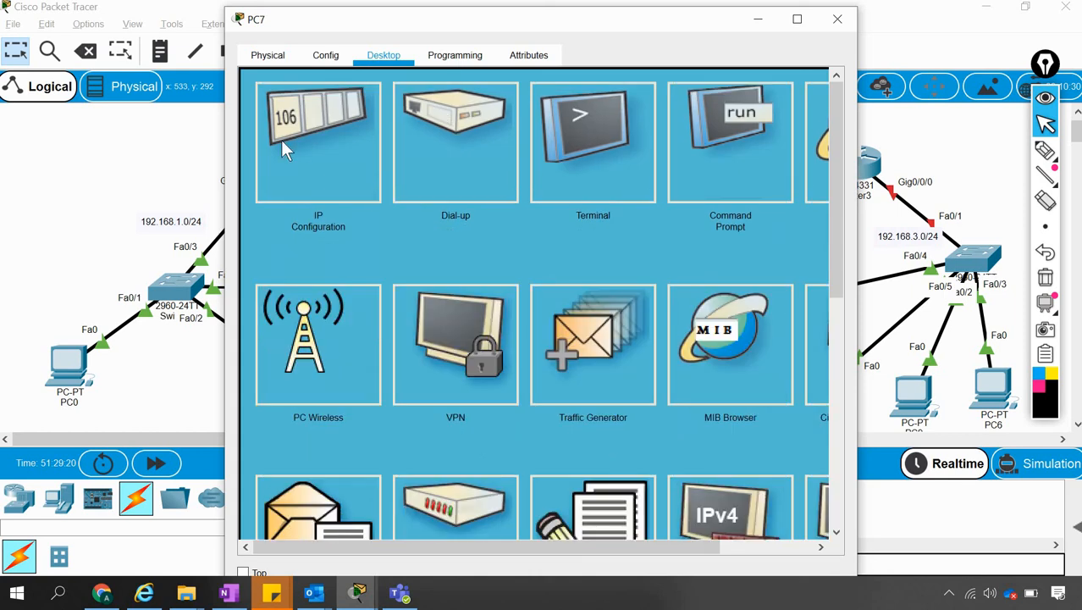
pyautogui.click(281, 140)
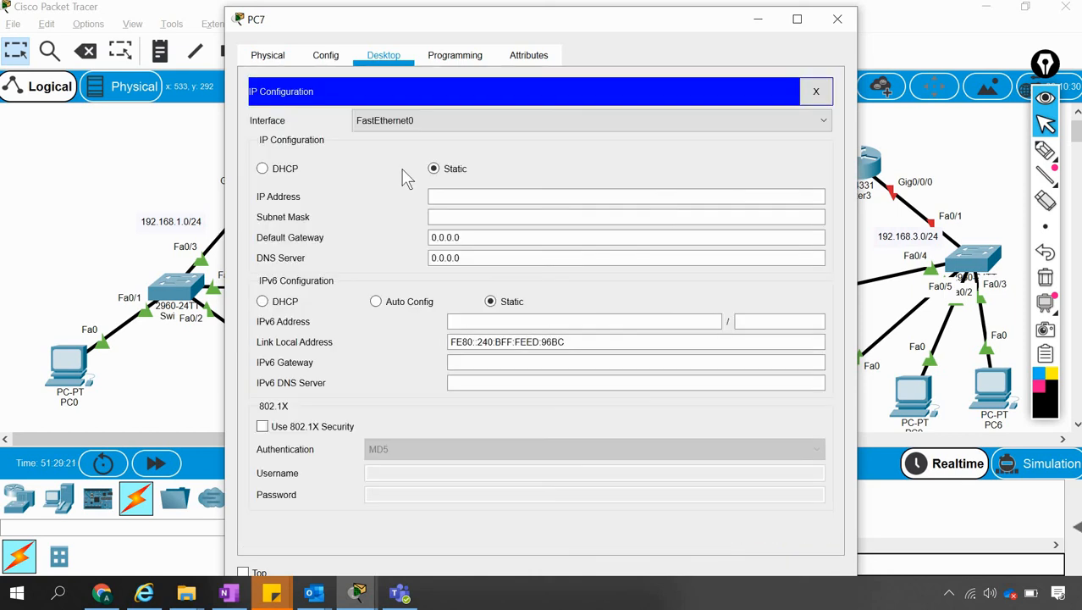
pyautogui.click(296, 169)
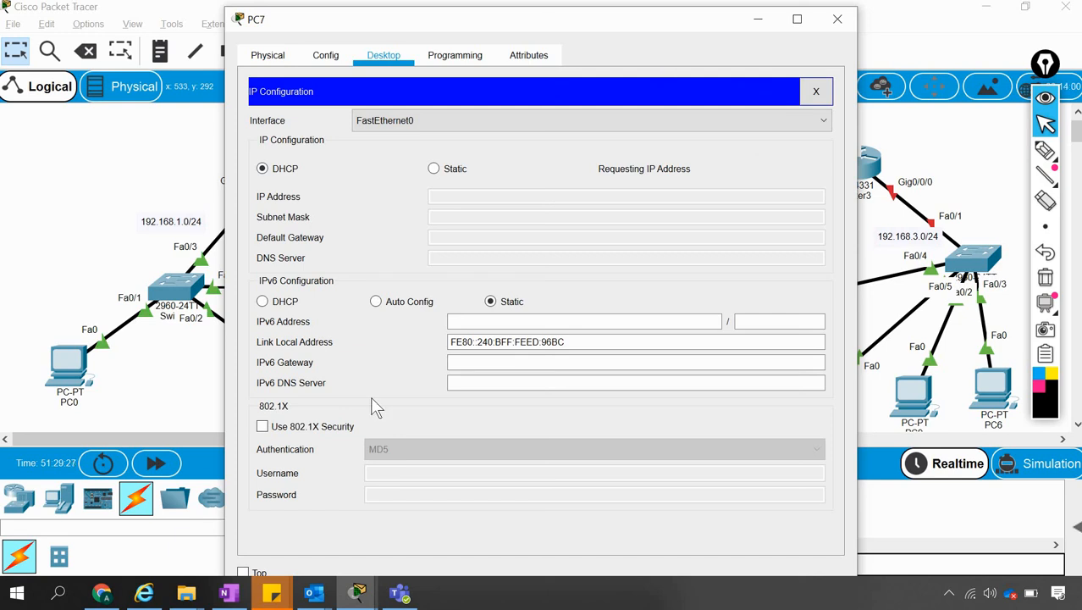
pyautogui.click(758, 20)
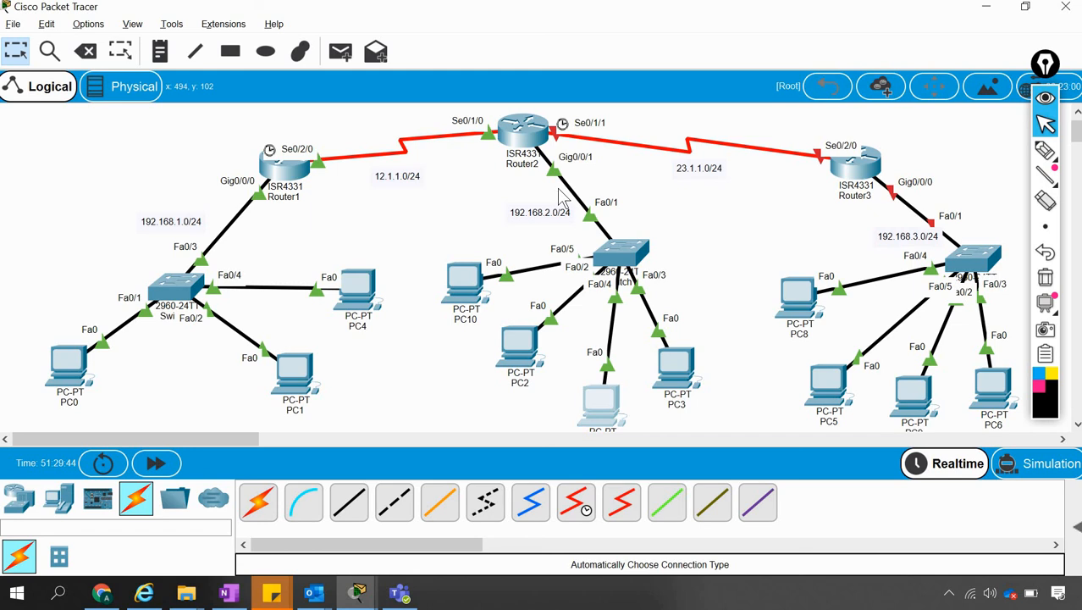
# Display Router2's routing table with do sh ip route and return to the topology.
pyautogui.click(535, 136)
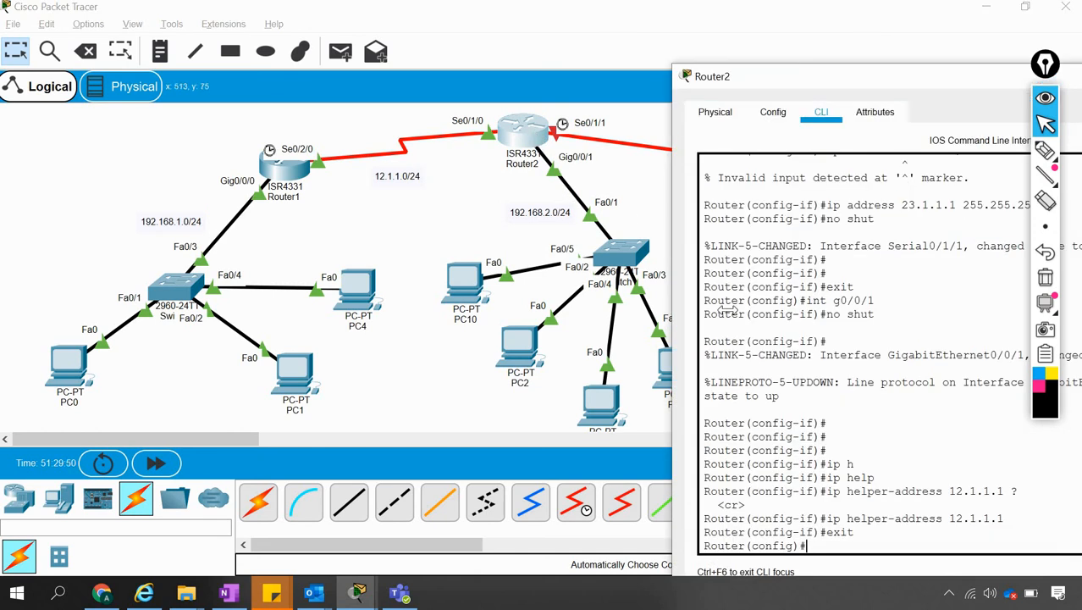
pyautogui.write('do sh ip route')
pyautogui.press('Return')
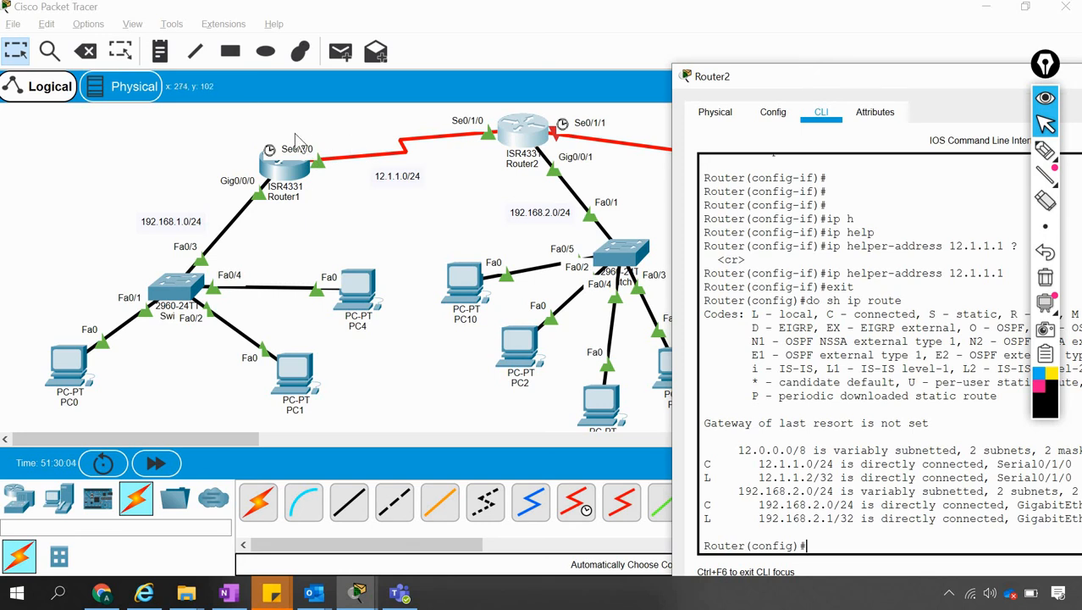
pyautogui.click(386, 243)
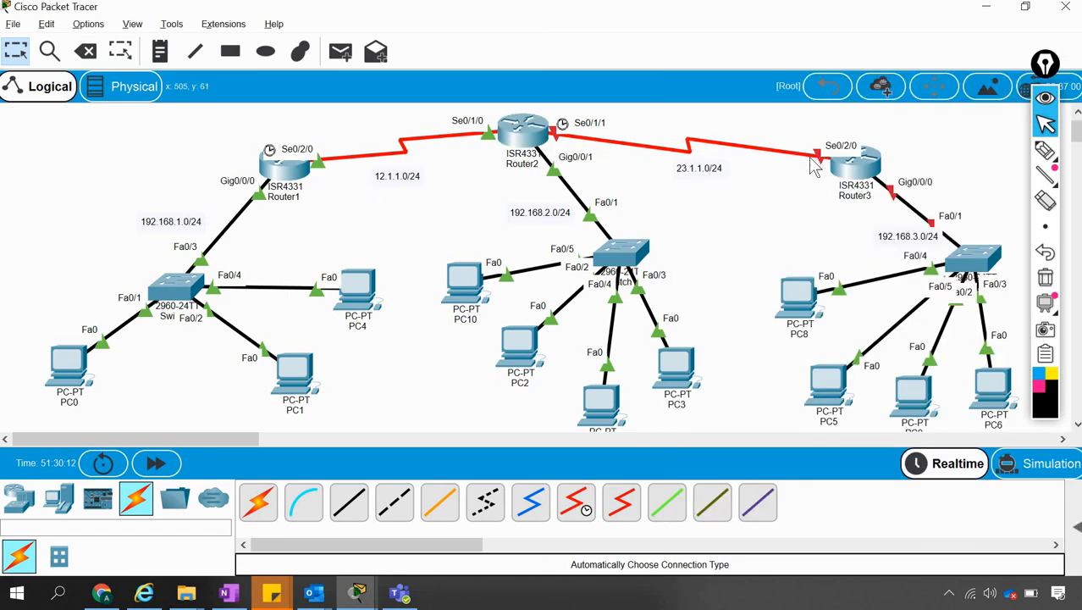
# Open Router1's command line and enter OSPF router configuration with router ospf 1.
pyautogui.click(298, 172)
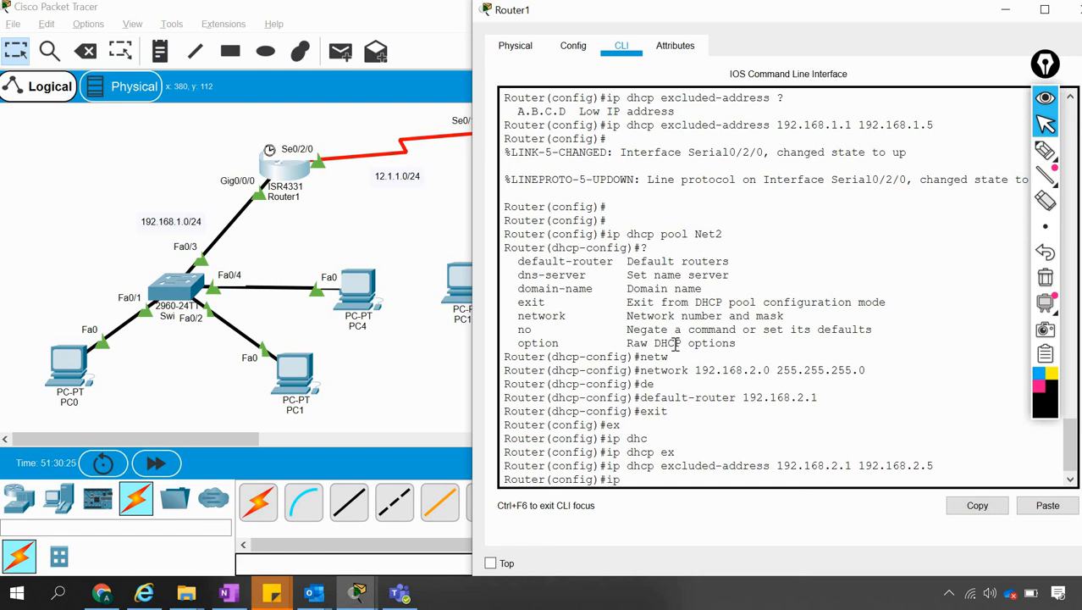
pyautogui.write('ospf 1')
pyautogui.press('Return')
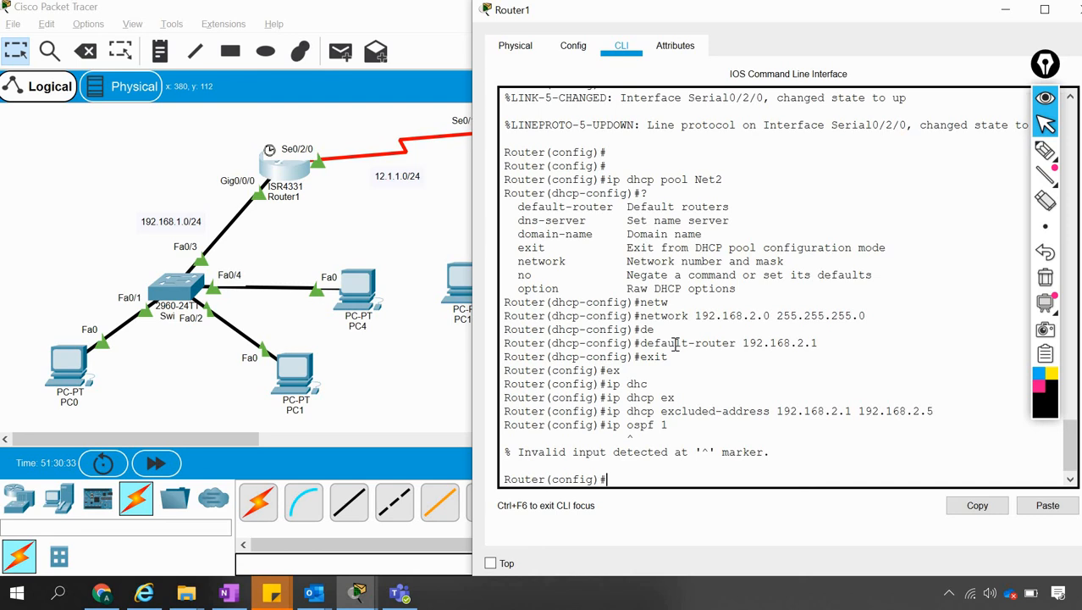
pyautogui.write('router ospf')
pyautogui.press('Return')
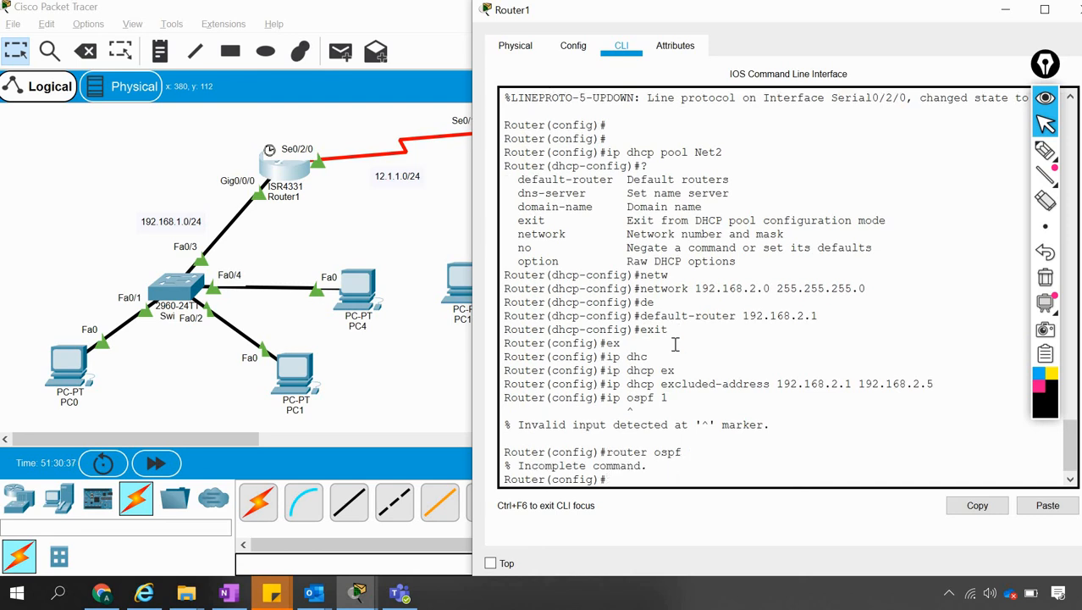
pyautogui.write('router ospf 1')
pyautogui.press('Return')
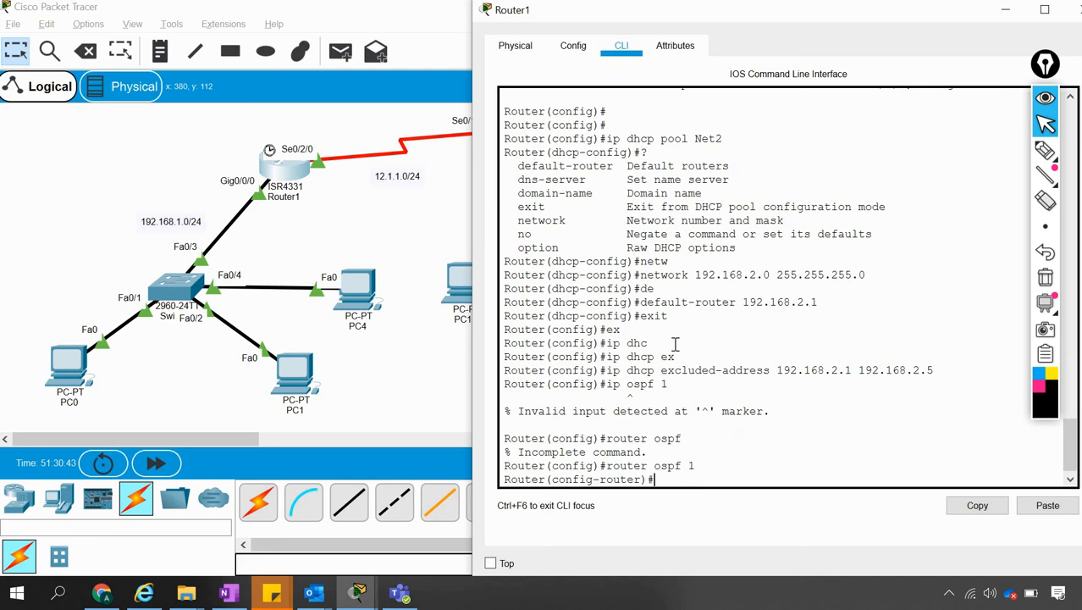
# Advertise network 12.1.1.0 with wildcard 0.0.0.255 in area 0 on Router1, checking the command's syntax help along the way.
pyautogui.write('netw')
pyautogui.press('Tab')
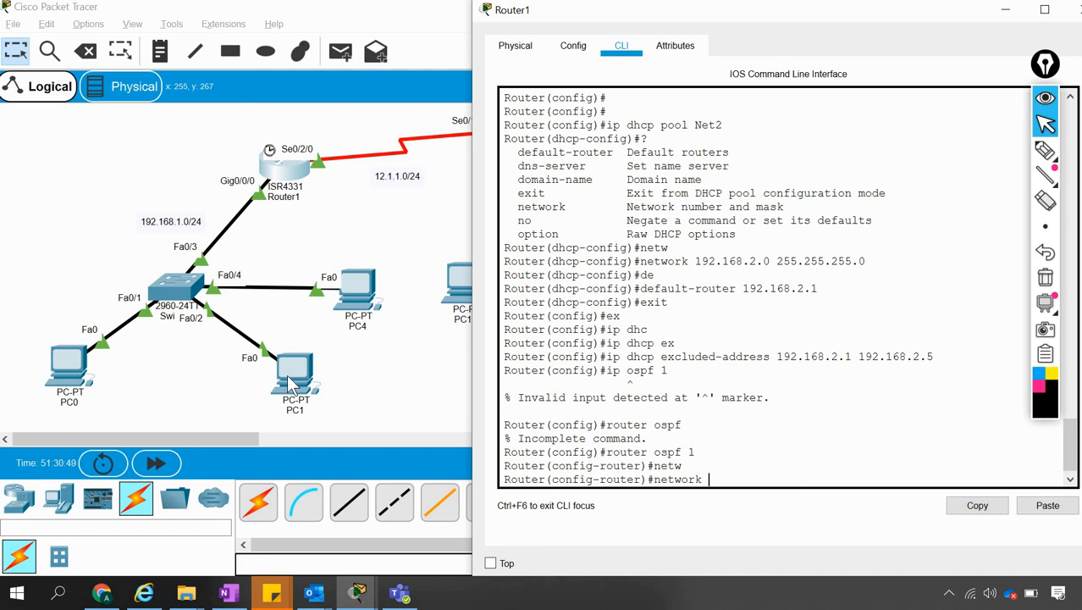
pyautogui.write('12.1.1.0 ?')
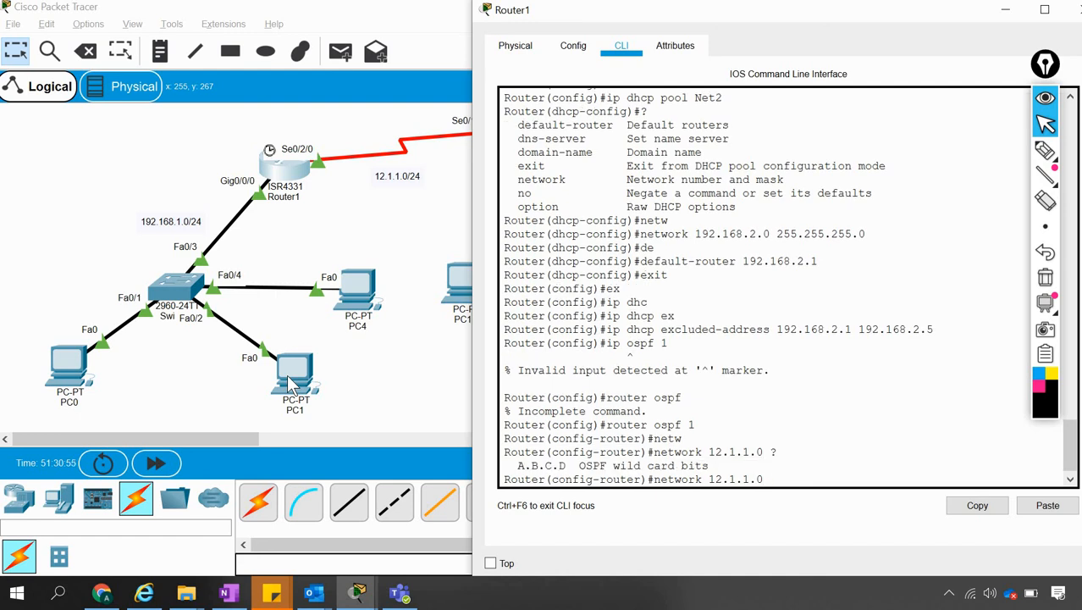
pyautogui.write('0.0.0.255')
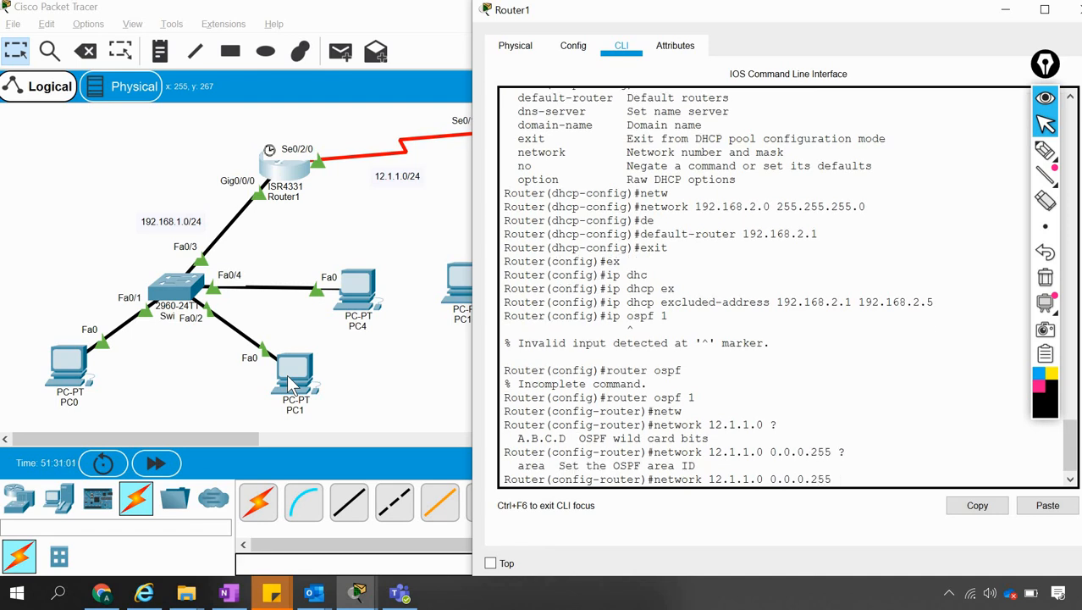
pyautogui.write(' ?area 0')
pyautogui.press('Return')
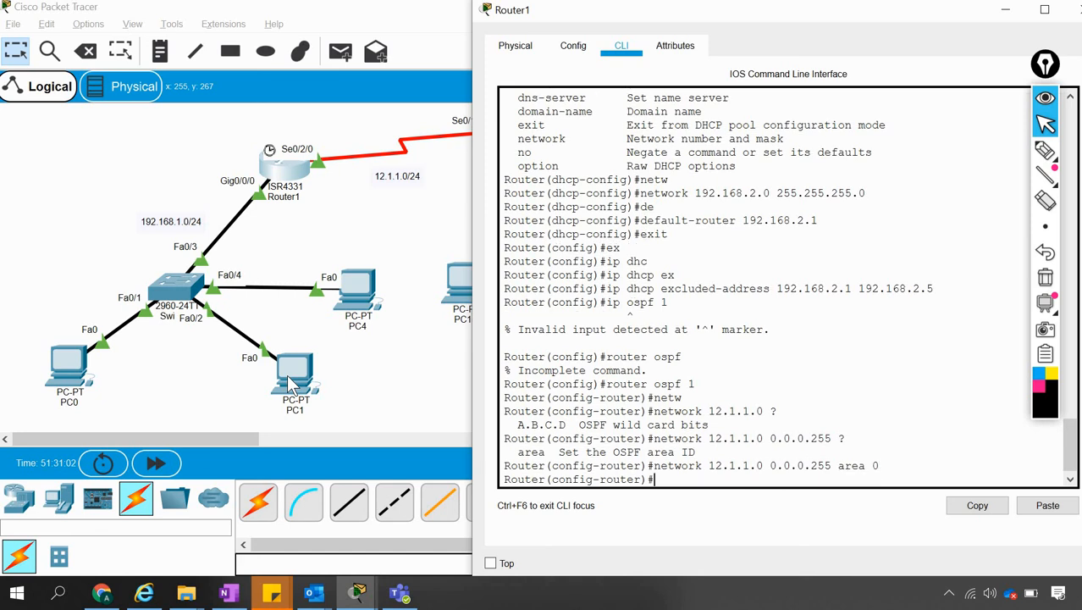
# Advertise network 192.168.1.0 with wildcard 0.0.0.255 in area 0 on Router1 by reusing the previous command, and return to the topology.
pyautogui.press('Up')
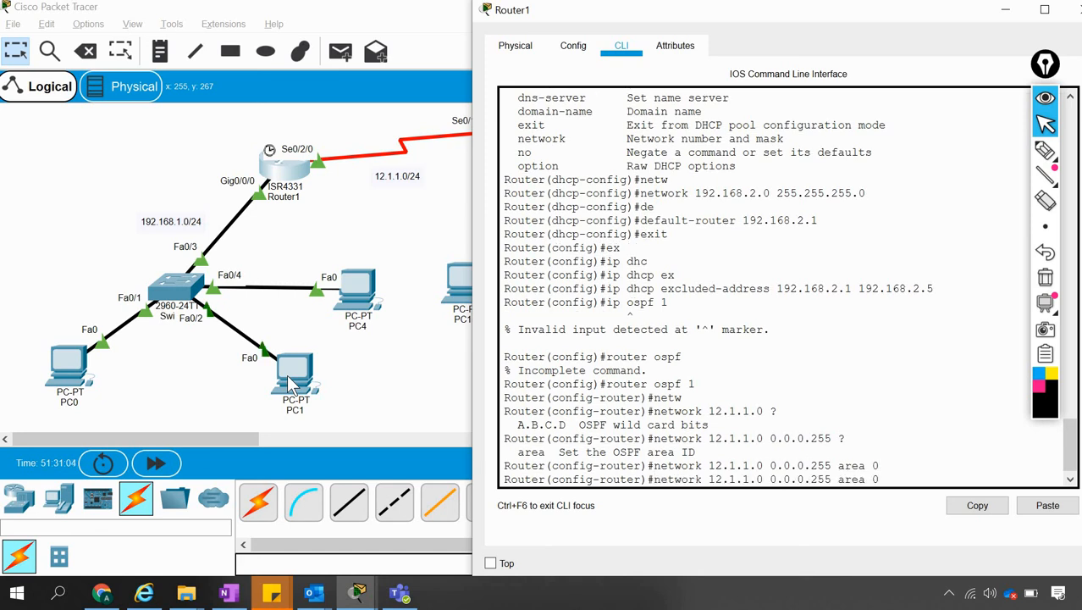
pyautogui.press('Left')
pyautogui.press('Left')
pyautogui.press('Left')
pyautogui.press('Left')
pyautogui.press('Left')
pyautogui.press('Left')
pyautogui.press('Left')
pyautogui.press('Left')
pyautogui.press('Left')
pyautogui.press('Left')
pyautogui.press('Left')
pyautogui.press('Left')
pyautogui.press('BackSpace')
pyautogui.press('BackSpace')
pyautogui.press('BackSpace')
pyautogui.press('BackSpace')
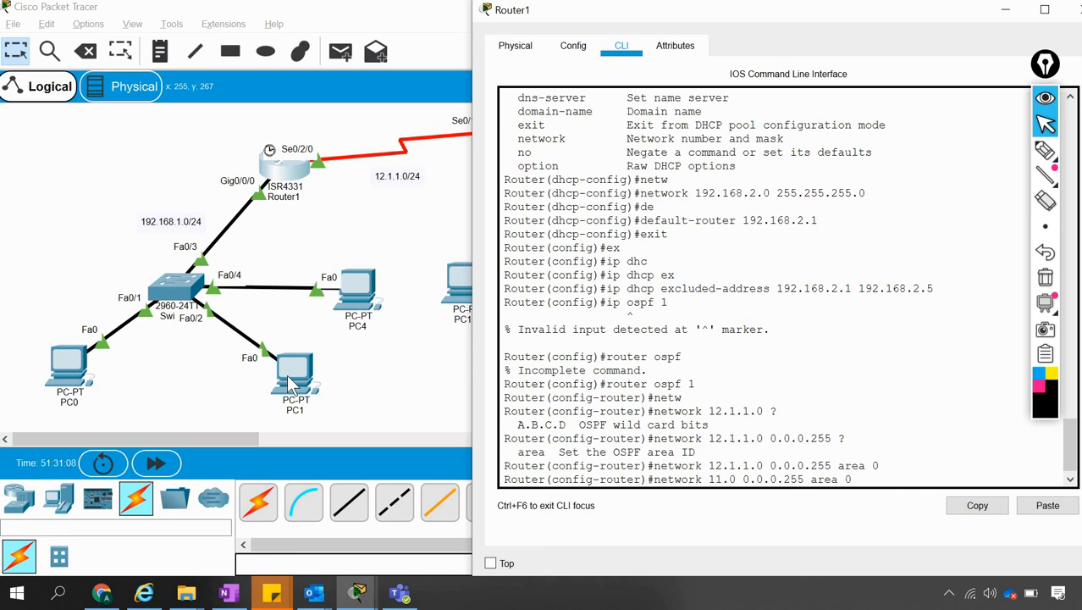
pyautogui.write('92.1')
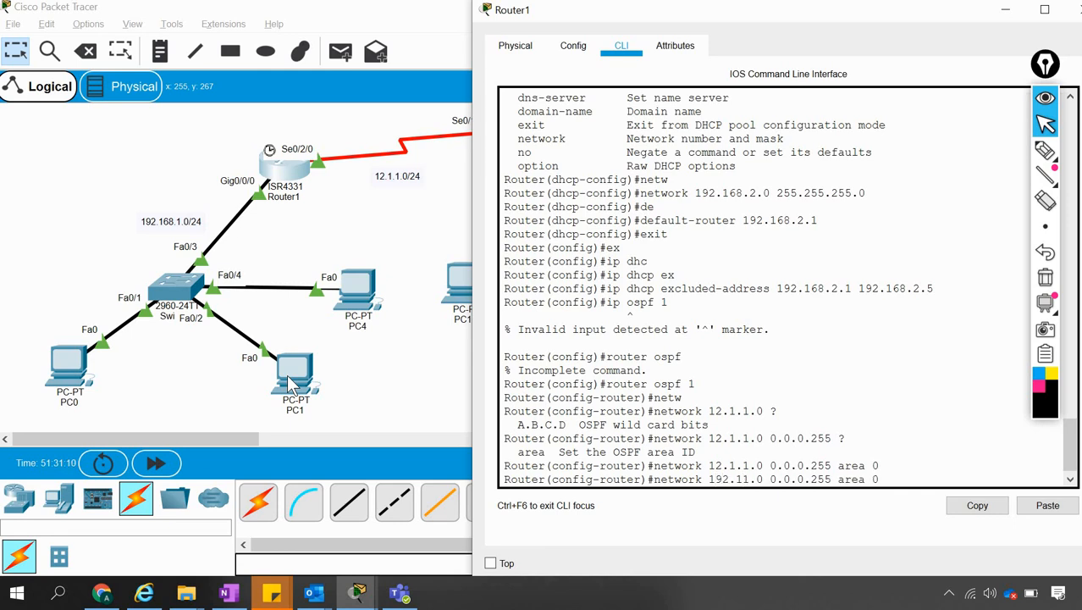
pyautogui.write('68.')
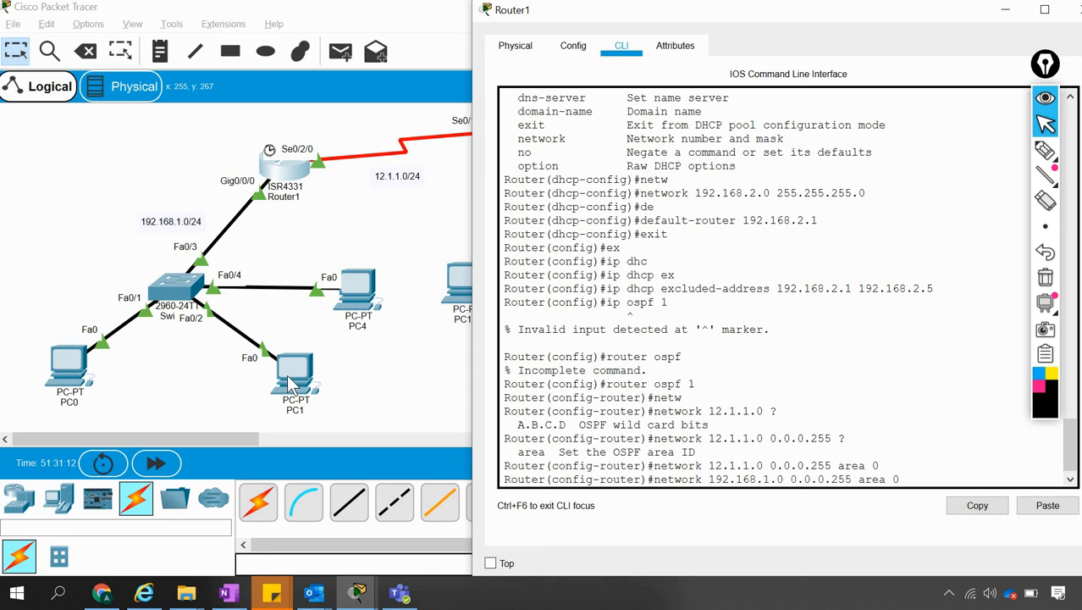
pyautogui.press('Return')
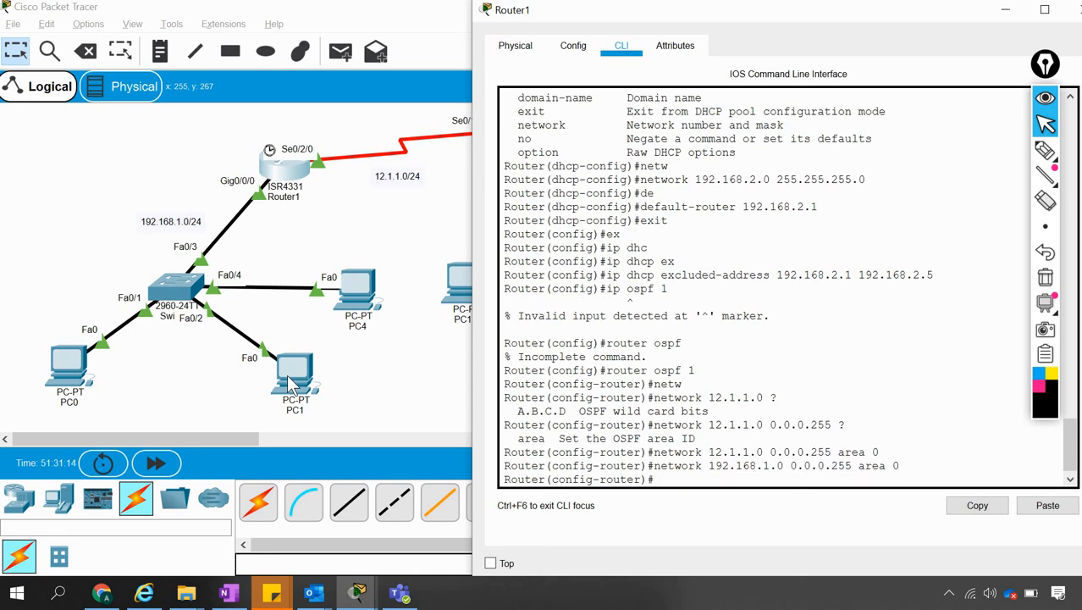
pyautogui.click(348, 193)
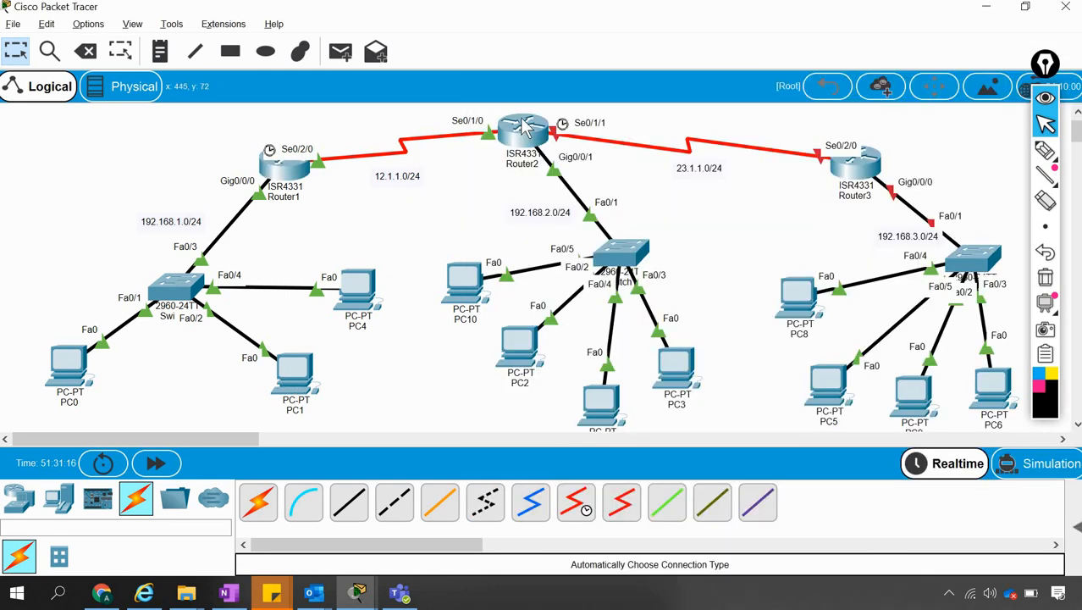
# Open Router2's command line and enter OSPF configuration for process 1.
pyautogui.click(525, 129)
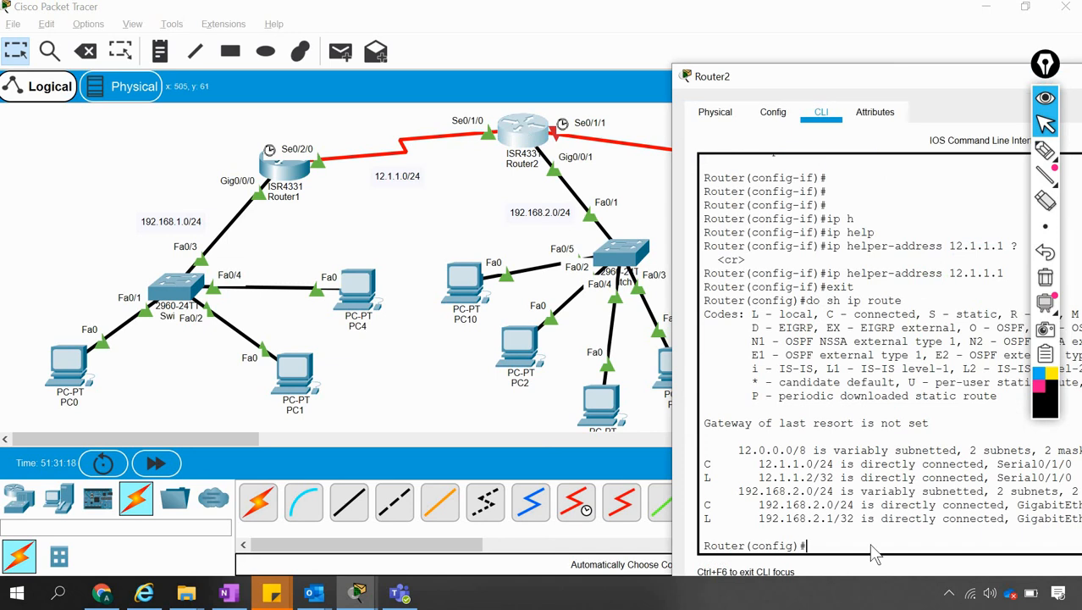
pyautogui.write('router ospf')
pyautogui.press('Return')
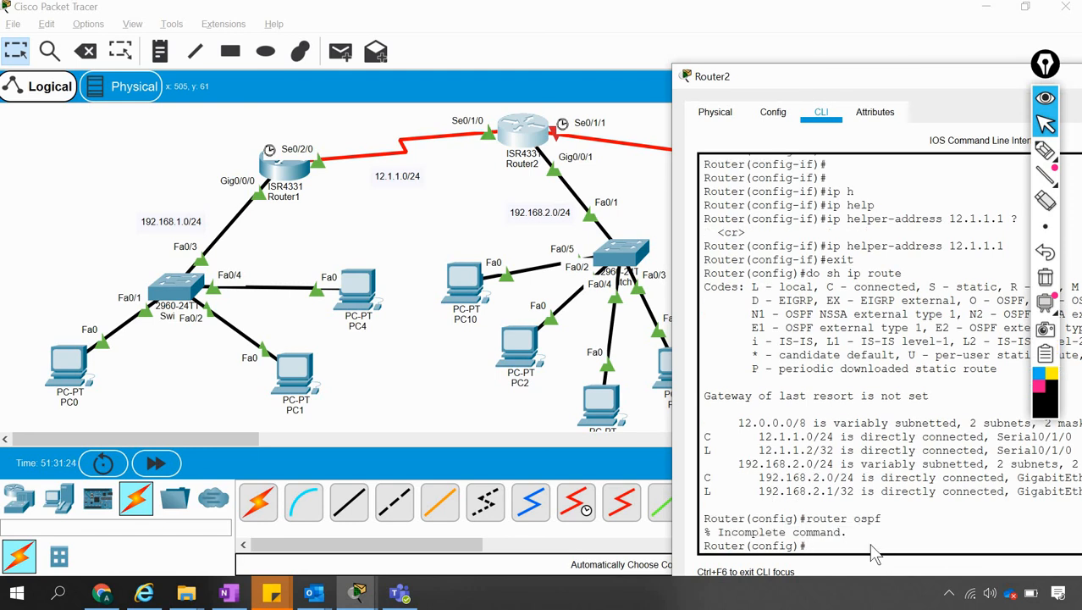
pyautogui.press('Up')
pyautogui.write('1')
pyautogui.press('Return')
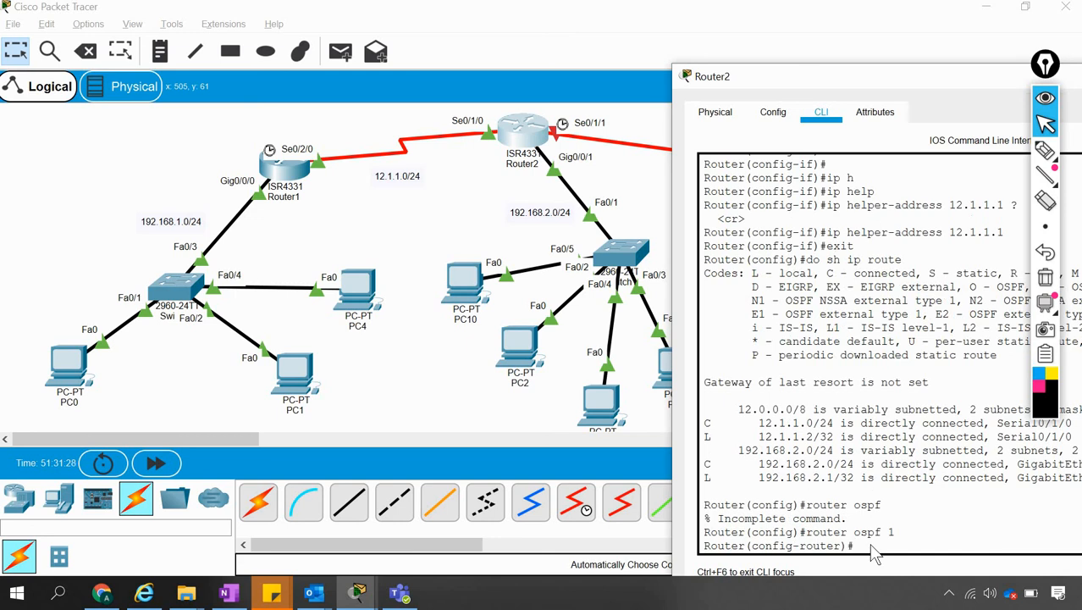
# Add the OSPF statement network 12.1.1.0 255.255.255.0 area 0 on Router2 and get back to a clean prompt.
pyautogui.write('net')
pyautogui.press('Tab')
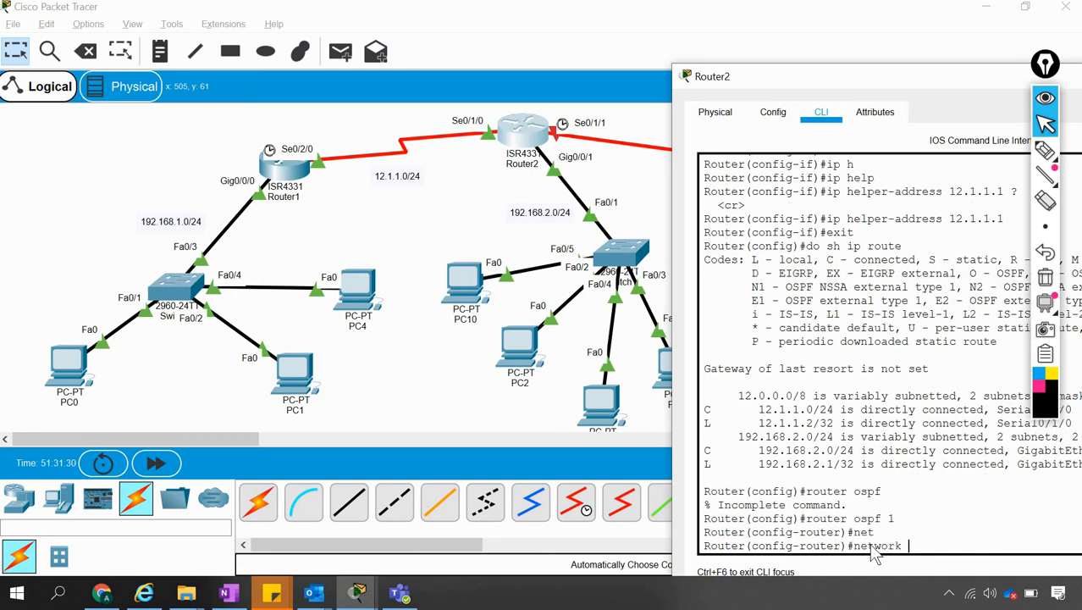
pyautogui.write('12.1.1.0 255.255.255.0 are')
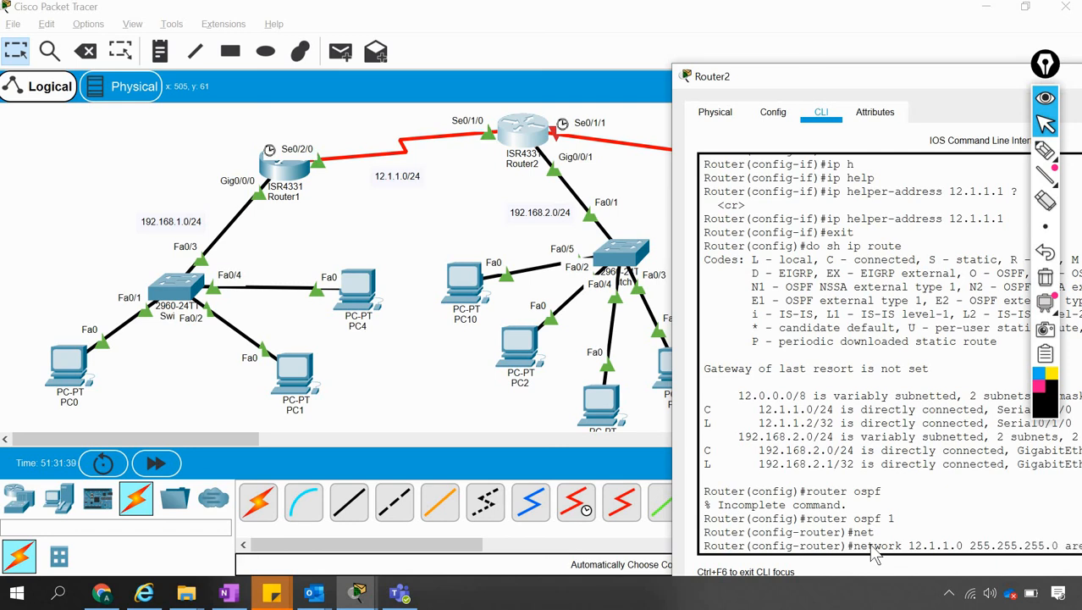
pyautogui.press('Return')
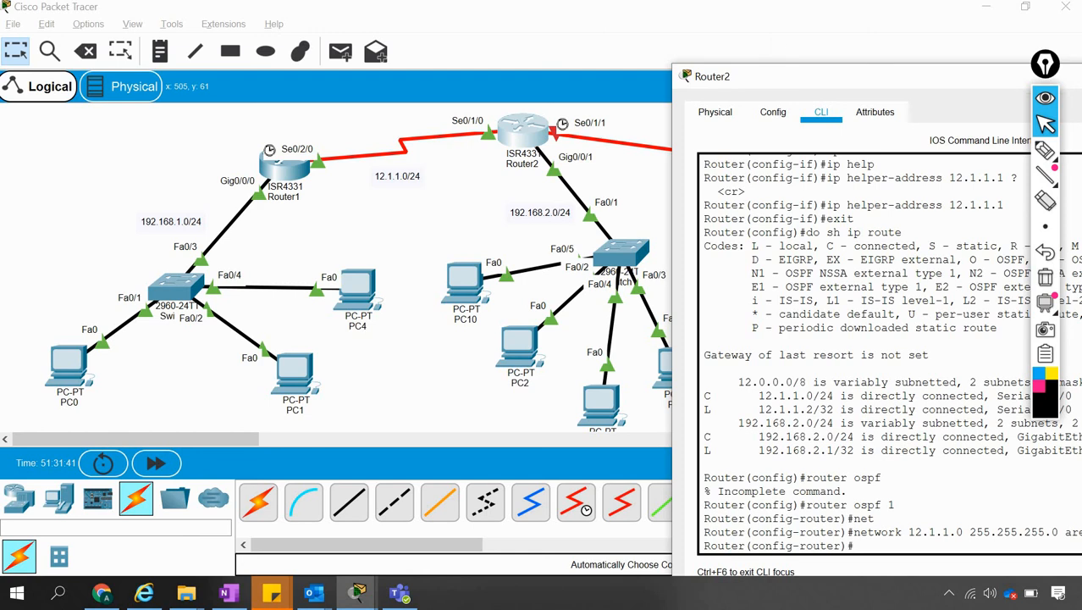
pyautogui.press('super+Up')
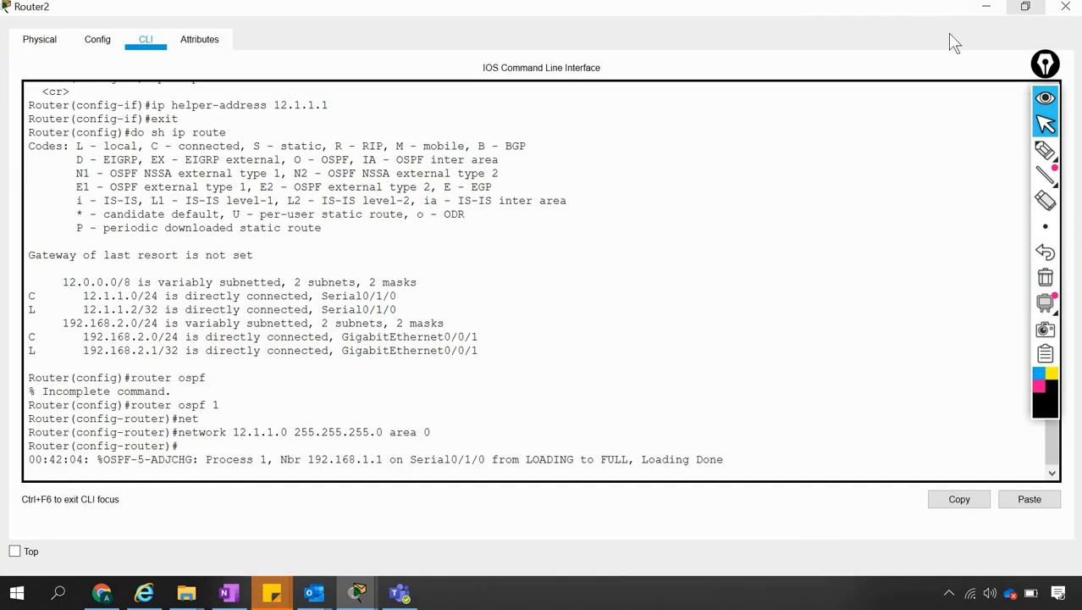
pyautogui.click(1025, 6)
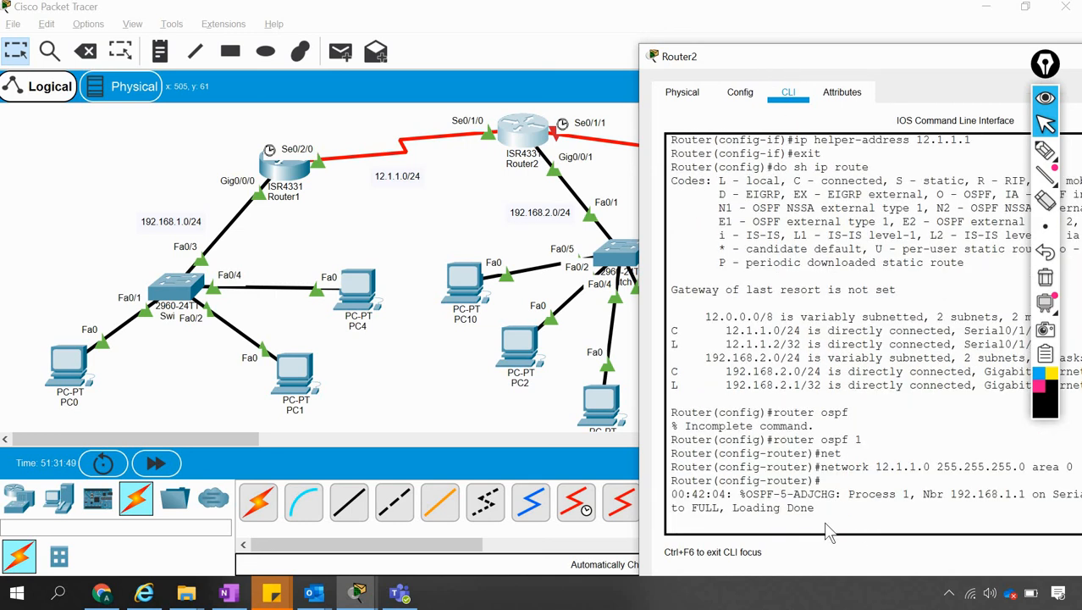
pyautogui.press('Return')
pyautogui.press('Return')
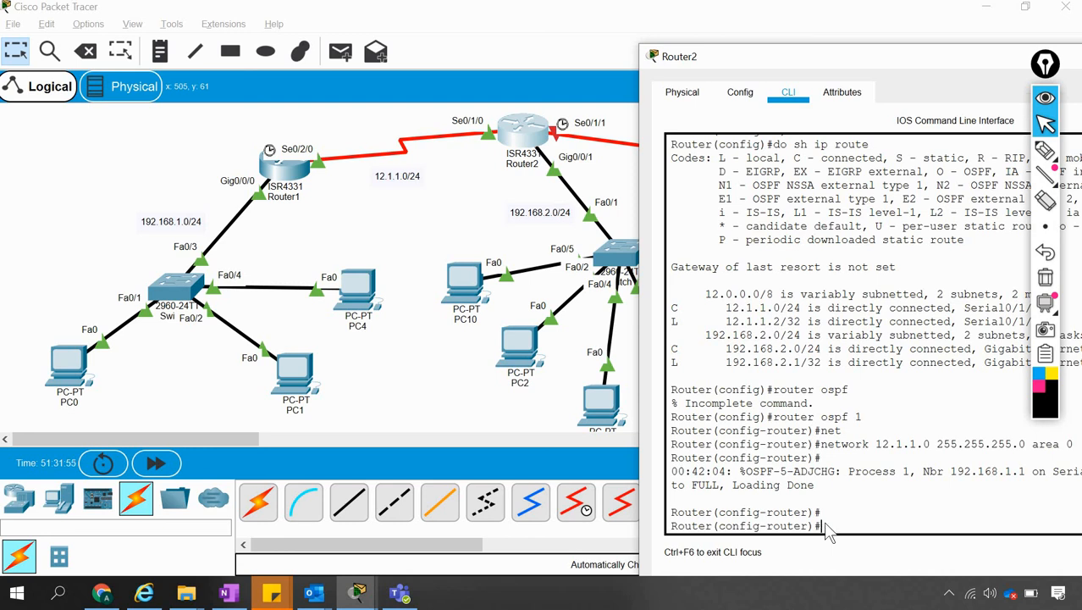
pyautogui.write('net')
pyautogui.press('Tab')
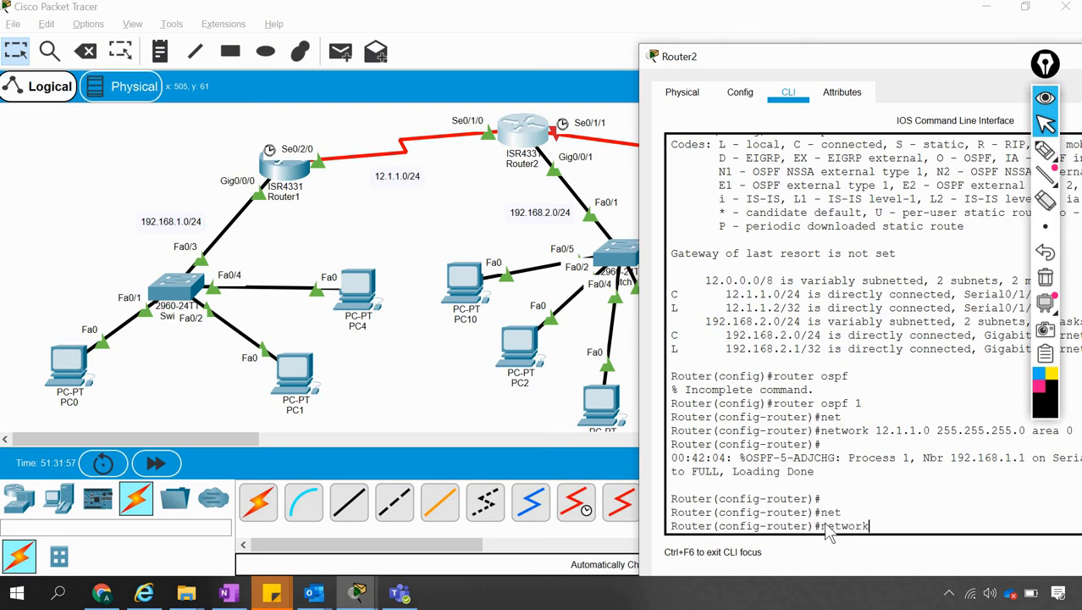
pyautogui.press('BackSpace')
pyautogui.press('BackSpace')
pyautogui.press('BackSpace')
pyautogui.press('BackSpace')
pyautogui.press('BackSpace')
pyautogui.press('BackSpace')
pyautogui.press('BackSpace')
# Recall Router2's last network command, edit it to network 192.168.2.0 255.255.255.0 area 0, submit it and return to the topology.
pyautogui.press('Up')
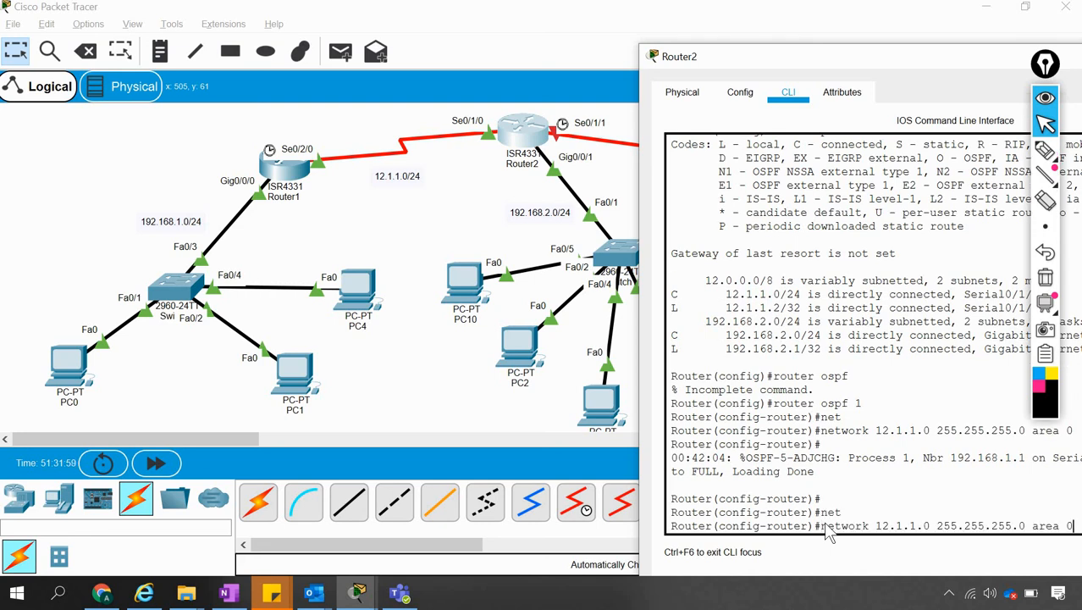
pyautogui.press('Left')
pyautogui.press('Left')
pyautogui.press('Left')
pyautogui.press('Left')
pyautogui.press('Left')
pyautogui.press('Left')
pyautogui.press('Left')
pyautogui.press('Left')
pyautogui.press('Left')
pyautogui.press('Left')
pyautogui.press('Left')
pyautogui.press('Left')
pyautogui.press('Left')
pyautogui.press('Left')
pyautogui.press('Left')
pyautogui.press('Left')
pyautogui.press('Left')
pyautogui.press('Left')
pyautogui.press('Left')
pyautogui.press('Left')
pyautogui.press('BackSpace')
pyautogui.press('BackSpace')
pyautogui.press('BackSpace')
pyautogui.press('BackSpace')
pyautogui.press('BackSpace')
pyautogui.press('BackSpace')
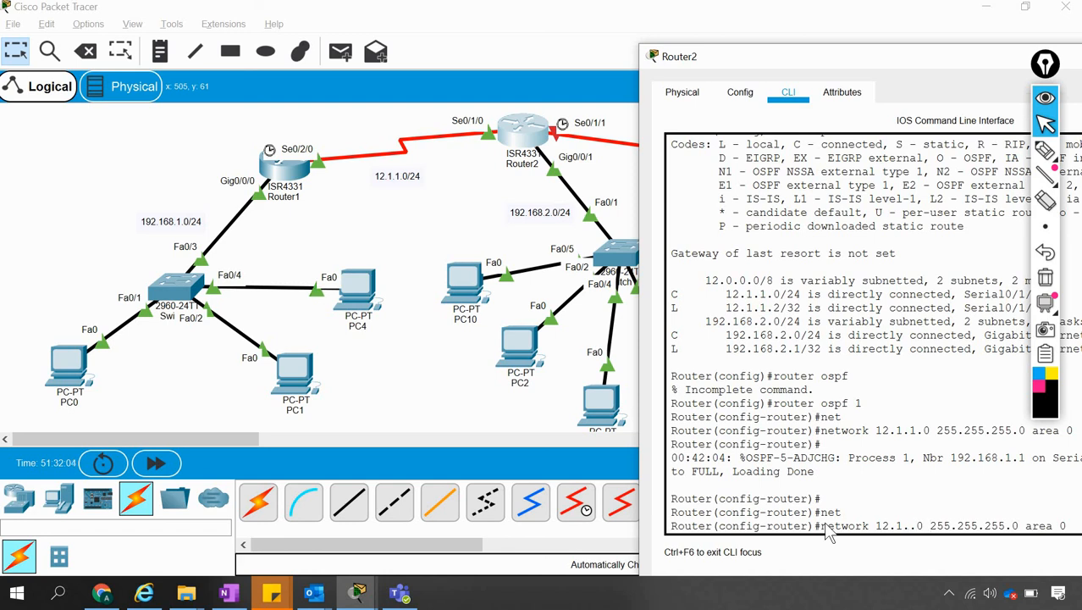
pyautogui.write('92.168')
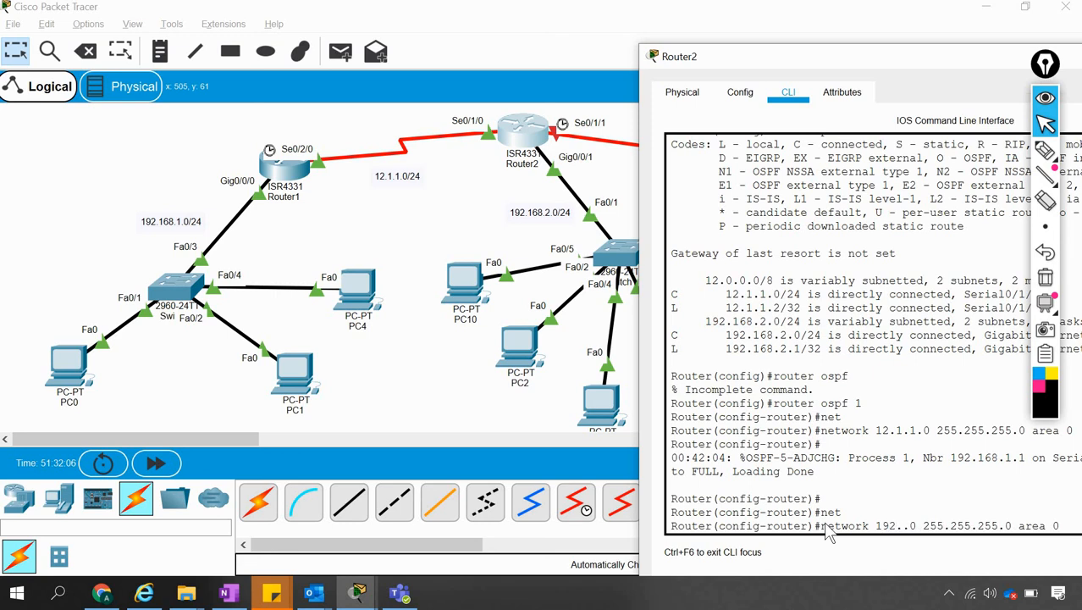
pyautogui.write('.2')
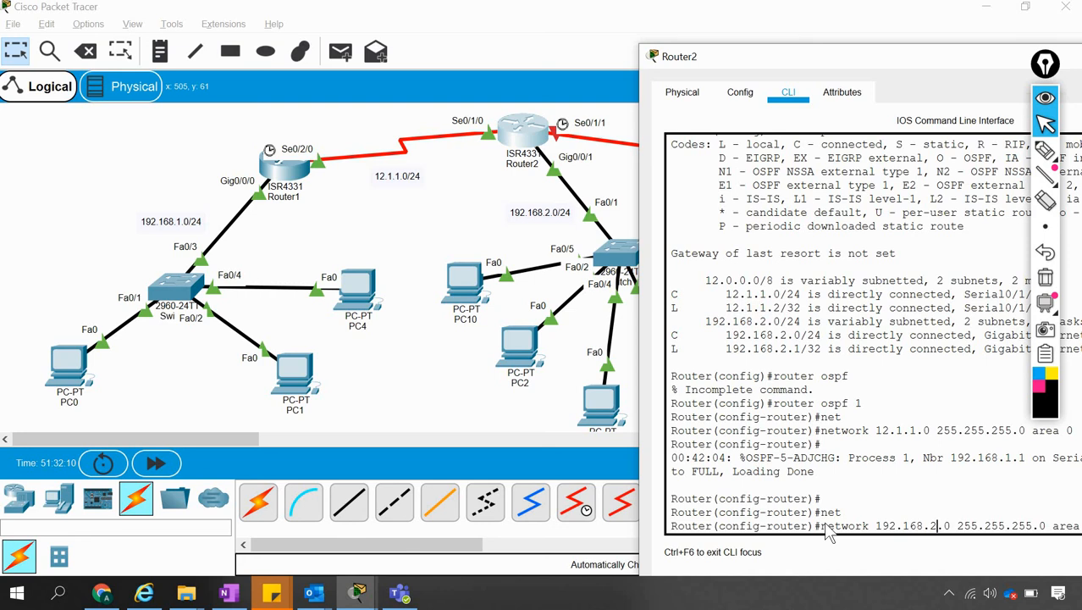
pyautogui.press('Return')
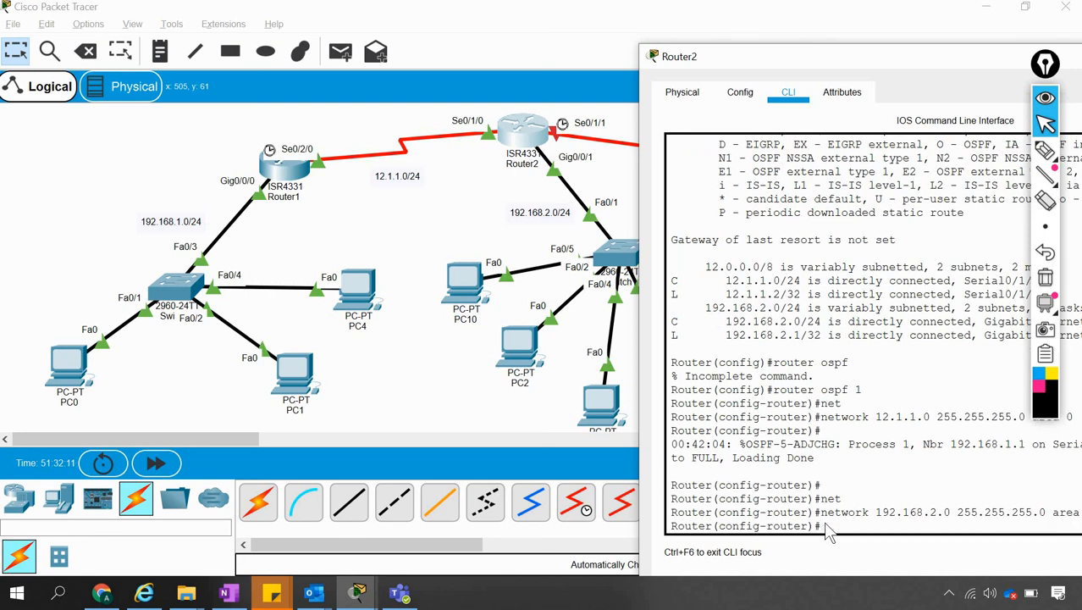
pyautogui.click(415, 400)
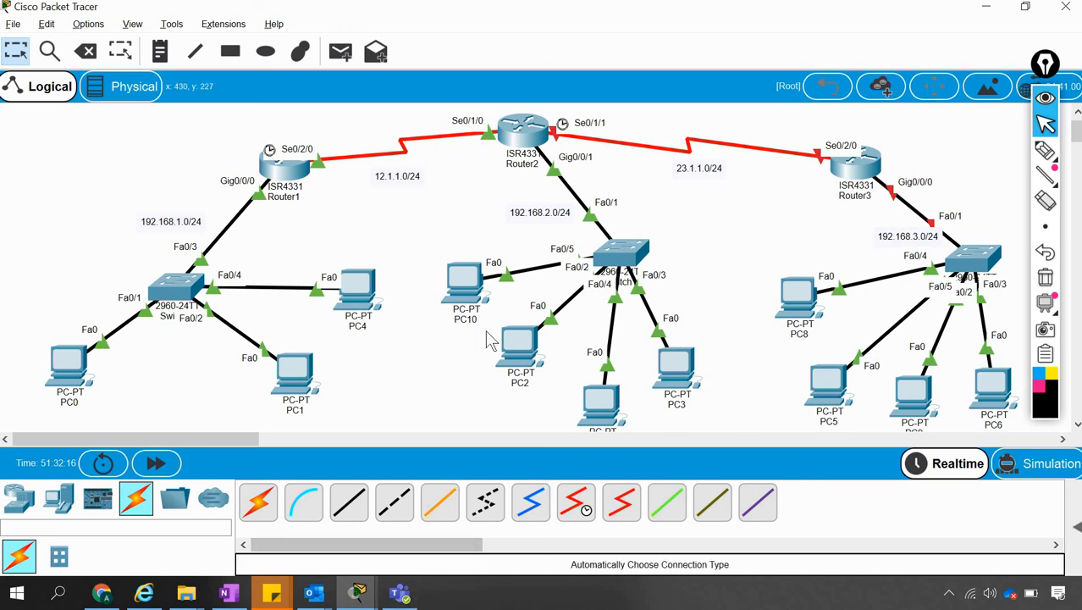
# Open PC10's IP Configuration and set its IPv4 addressing to DHCP to request a lease.
pyautogui.click(470, 286)
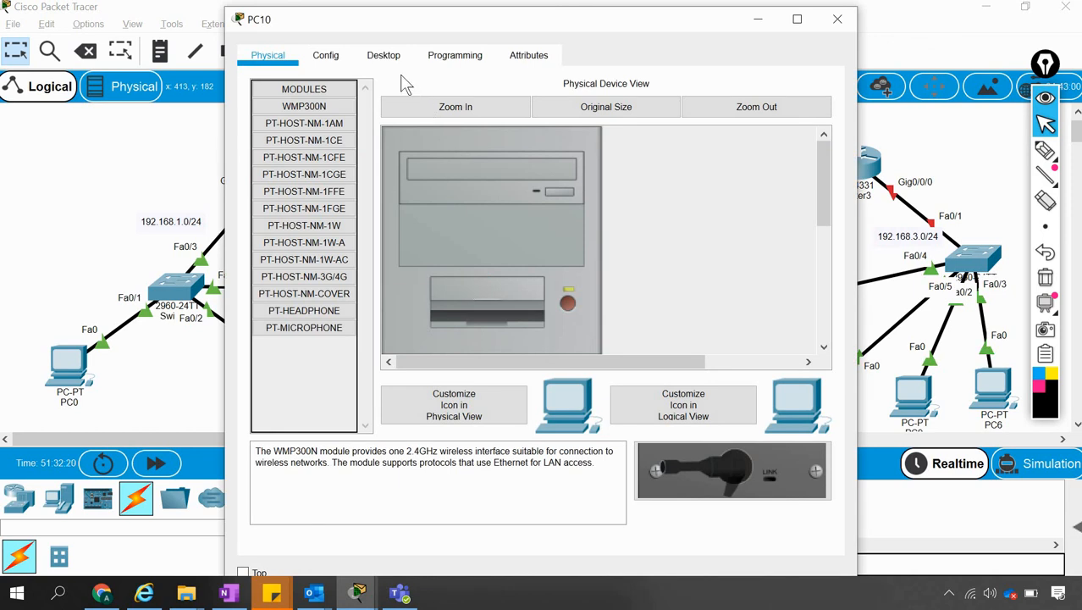
pyautogui.click(383, 56)
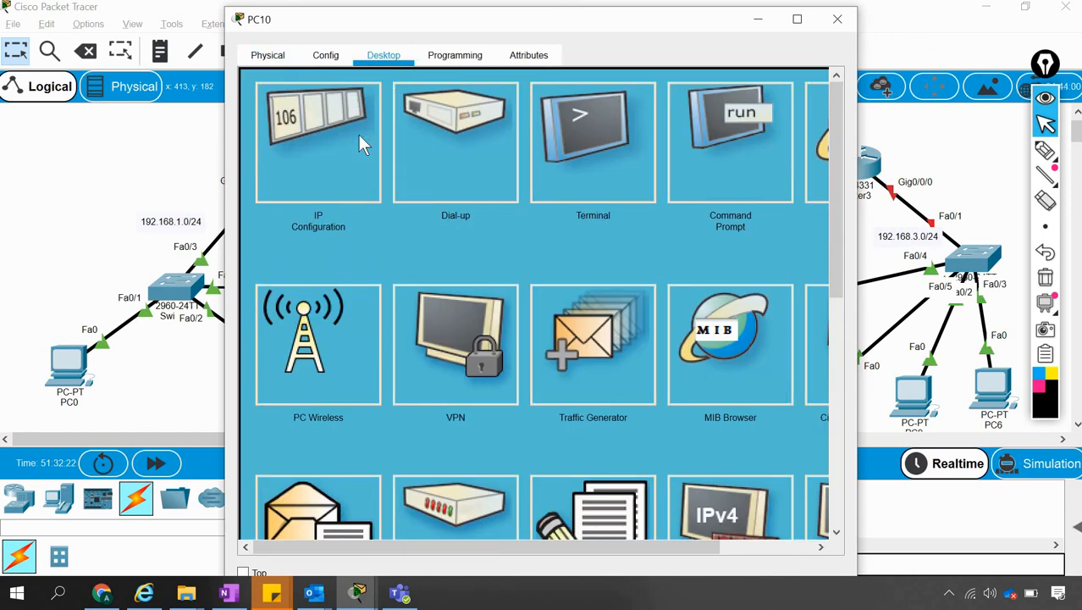
pyautogui.click(359, 136)
pyautogui.click(264, 170)
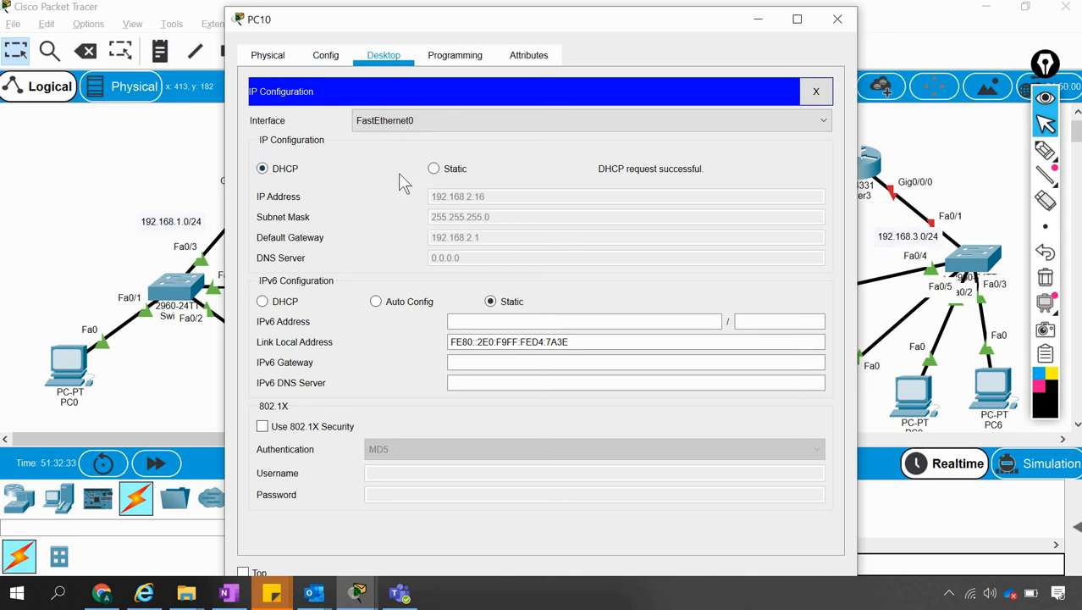
pyautogui.click(269, 60)
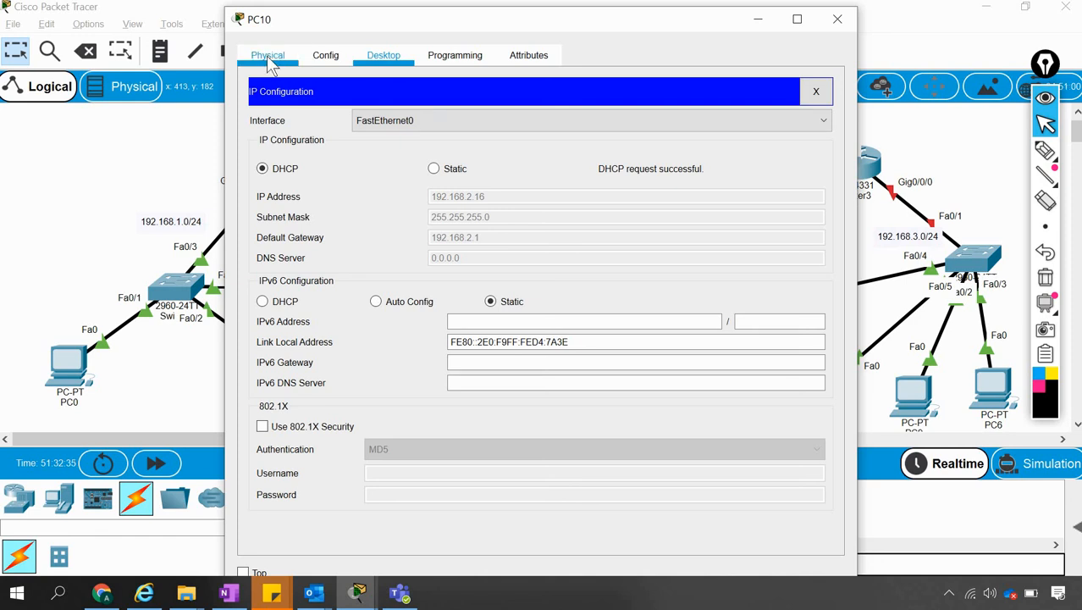
pyautogui.click(377, 60)
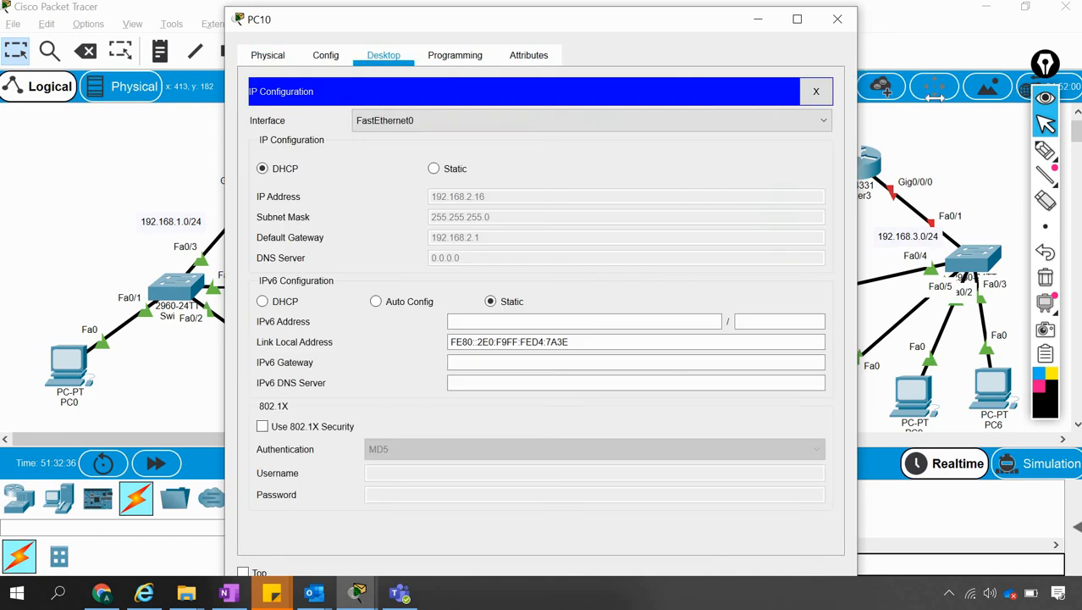
# Renew PC7's IPv4 lease by switching its addressing to Static and back to DHCP, and return to the topology.
pyautogui.click(944, 124)
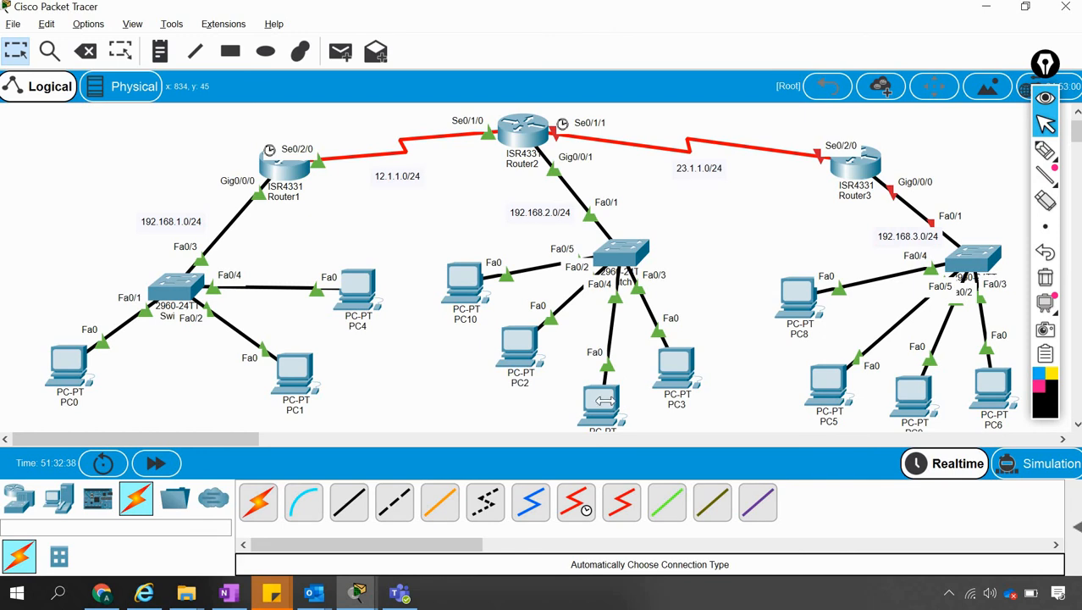
pyautogui.click(605, 400)
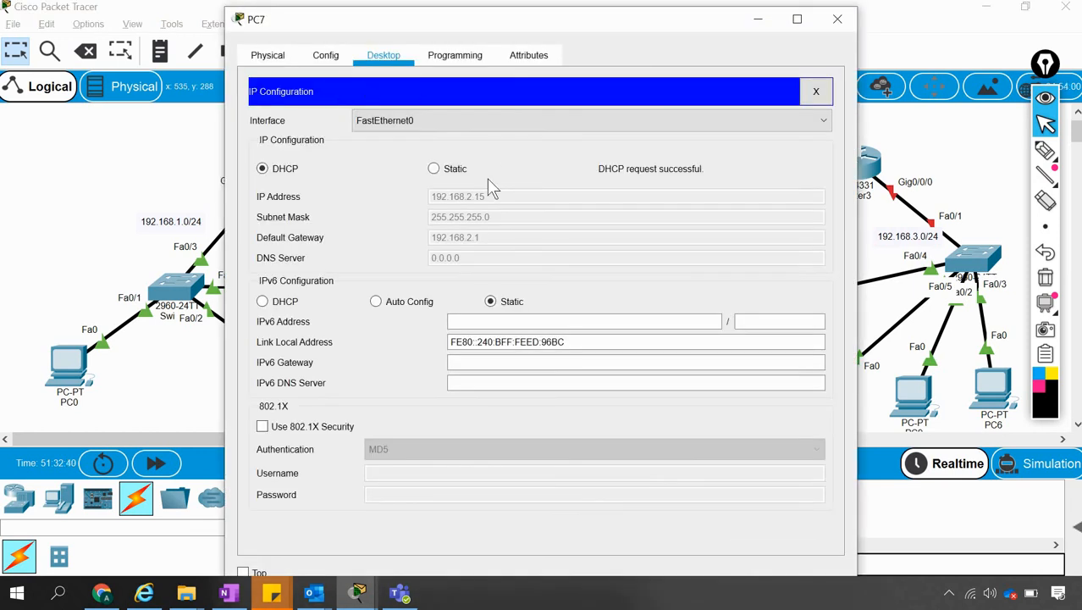
pyautogui.click(434, 170)
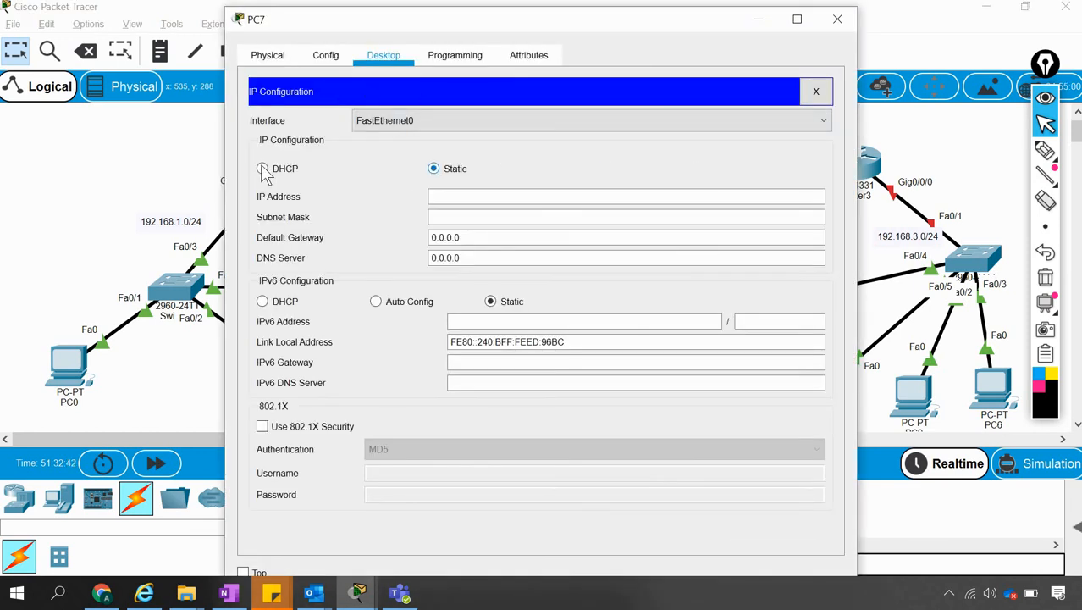
pyautogui.click(264, 169)
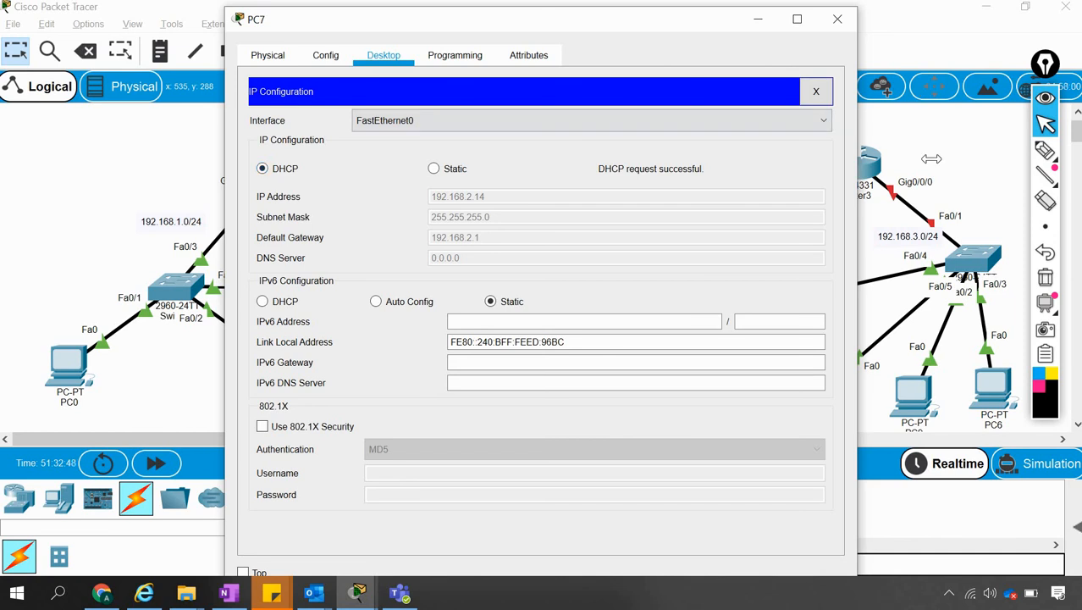
pyautogui.click(932, 158)
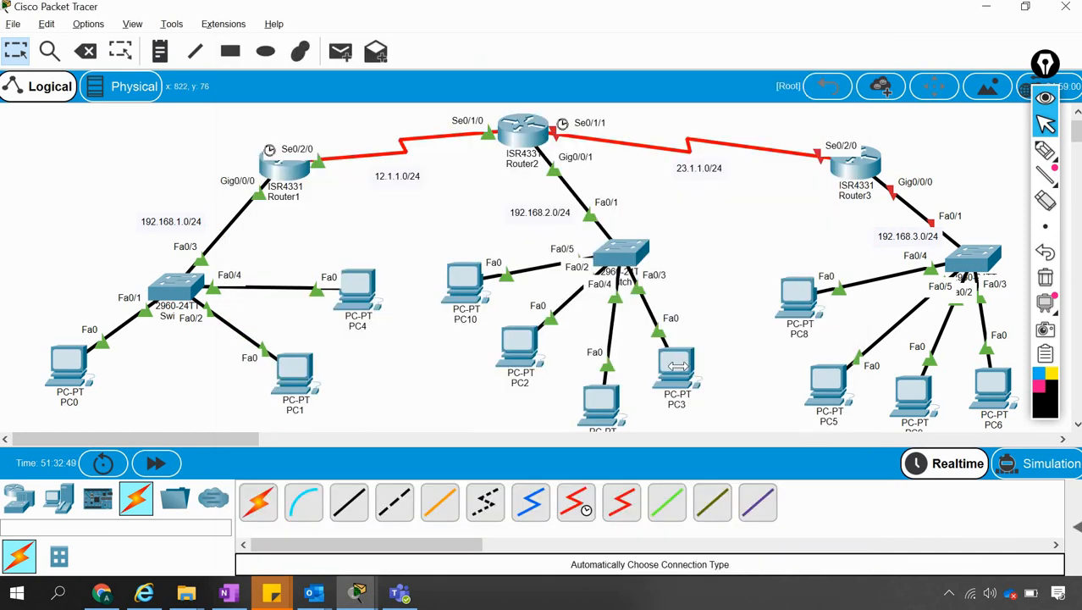
# Check PC3's leased address, and renew PC2's IPv4 lease by switching its addressing to Static and back to DHCP.
pyautogui.click(678, 366)
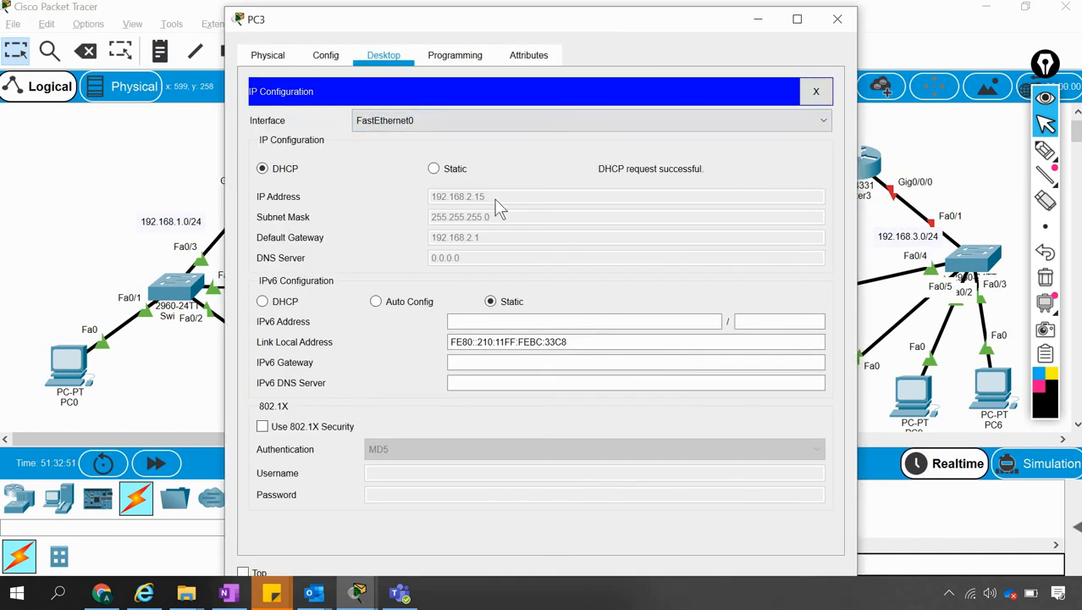
pyautogui.click(957, 141)
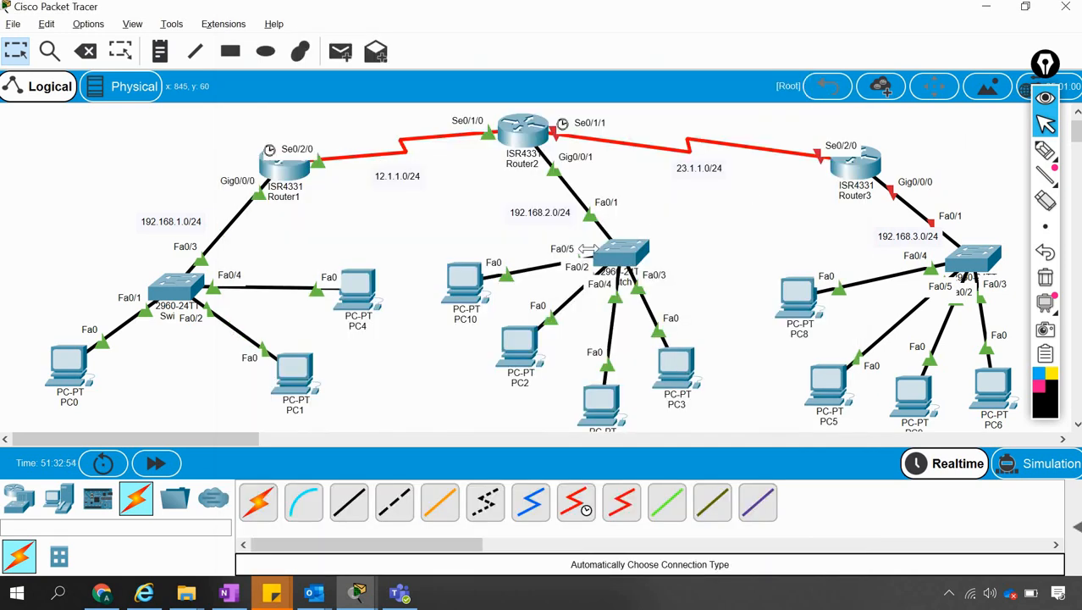
pyautogui.click(513, 362)
pyautogui.click(309, 133)
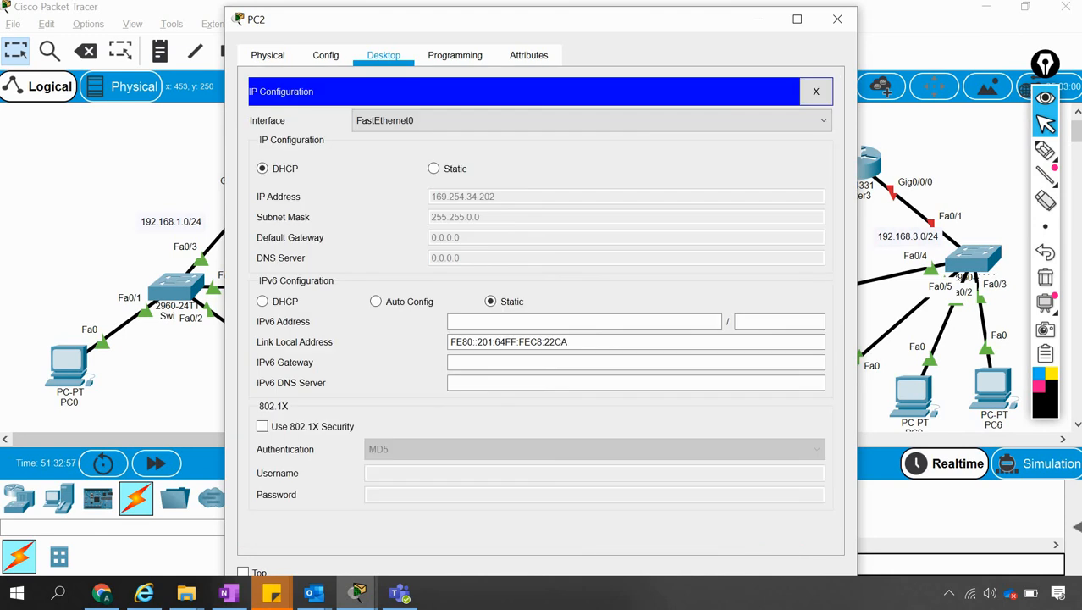
pyautogui.click(434, 169)
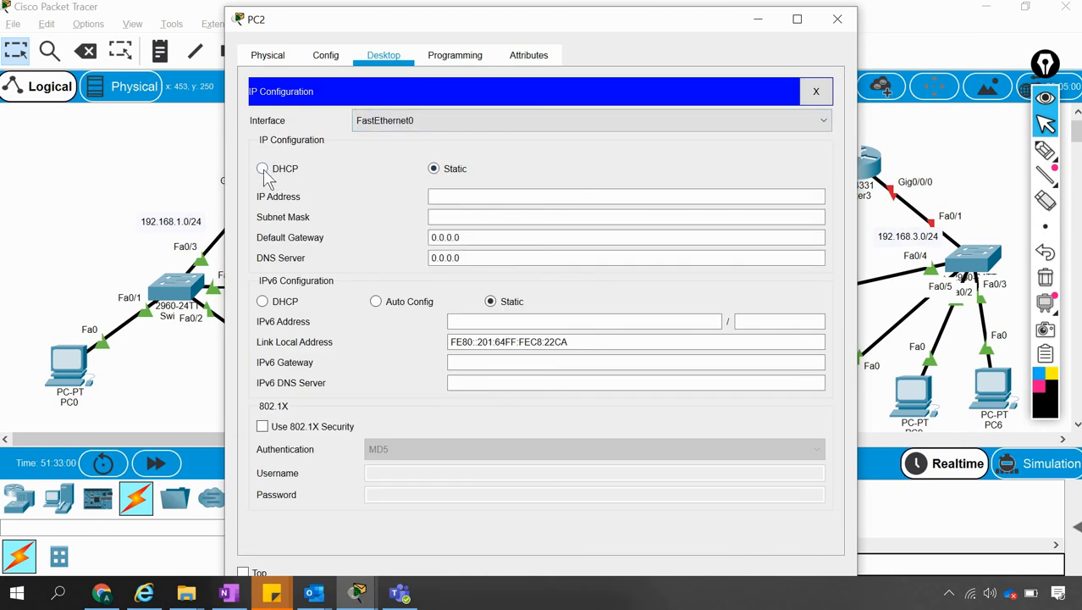
pyautogui.click(265, 170)
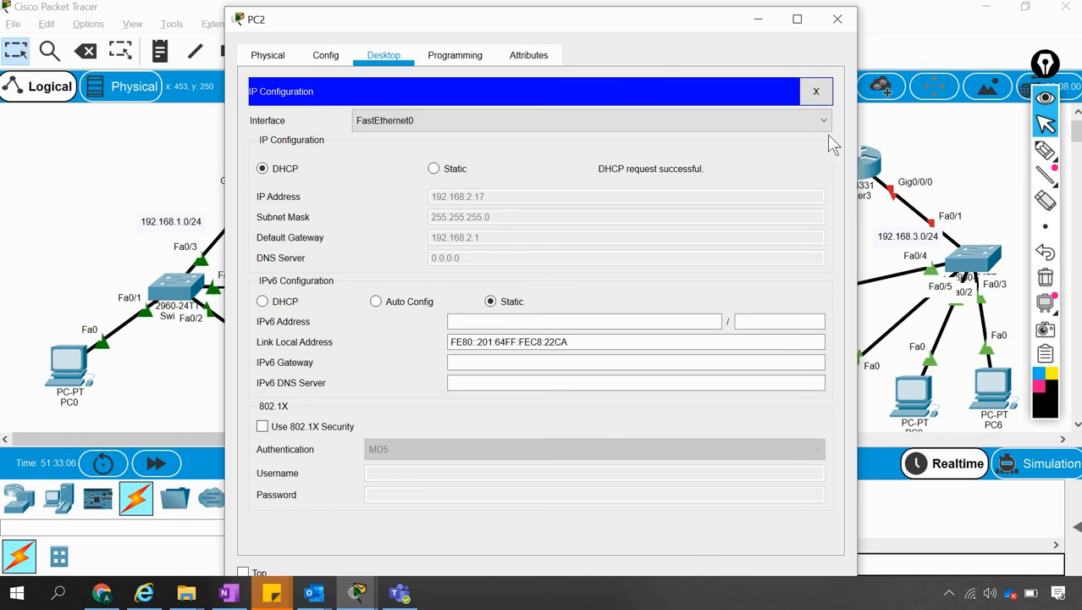
pyautogui.click(838, 18)
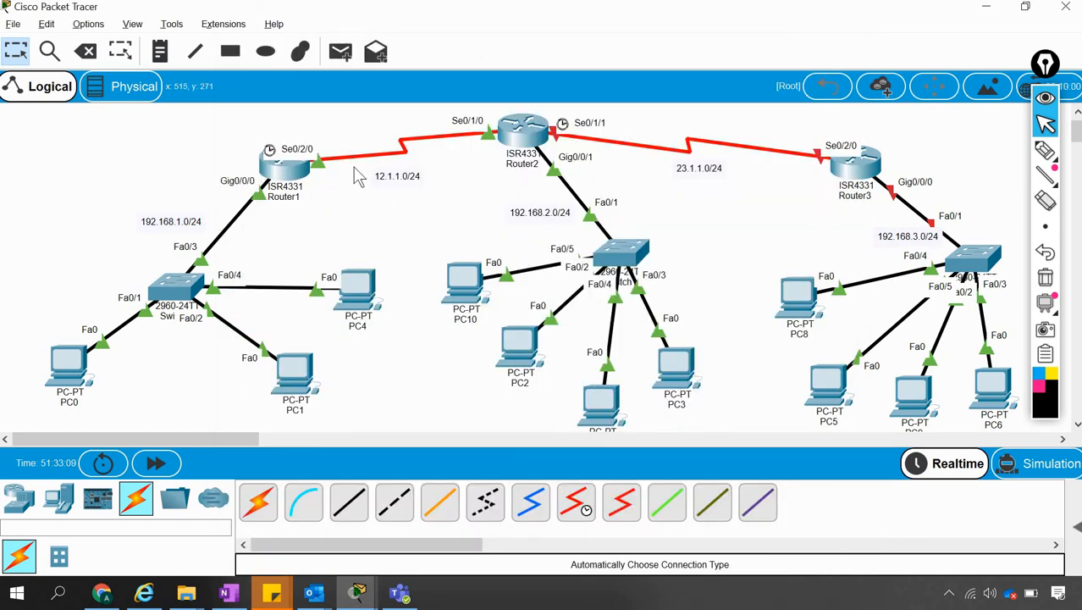
# Open PC7's Command Prompt in place of its IP Configuration and ping 192.168.1.6.
pyautogui.click(595, 415)
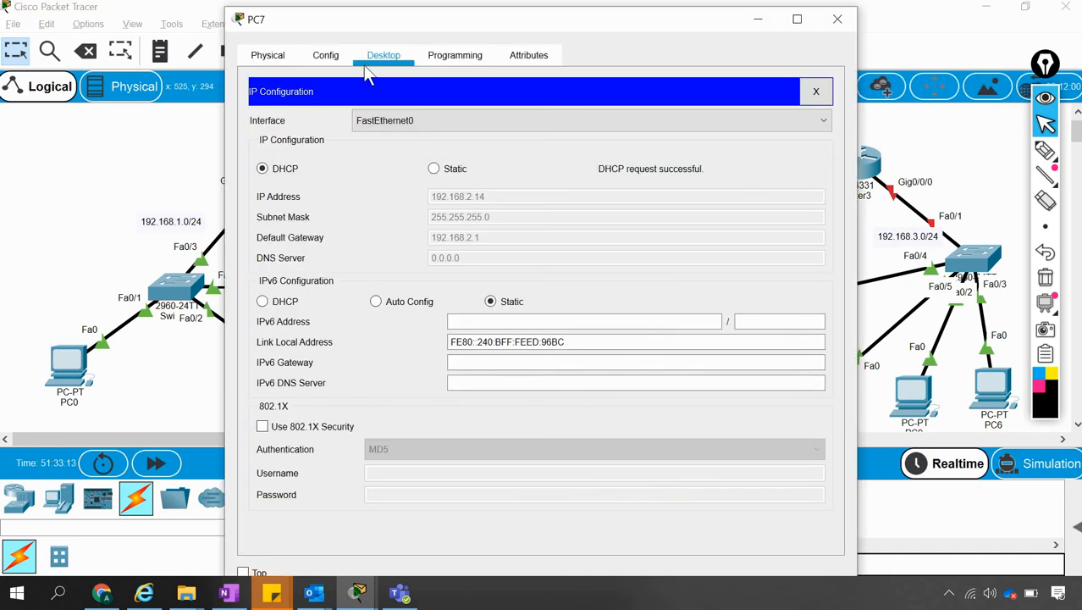
pyautogui.click(816, 91)
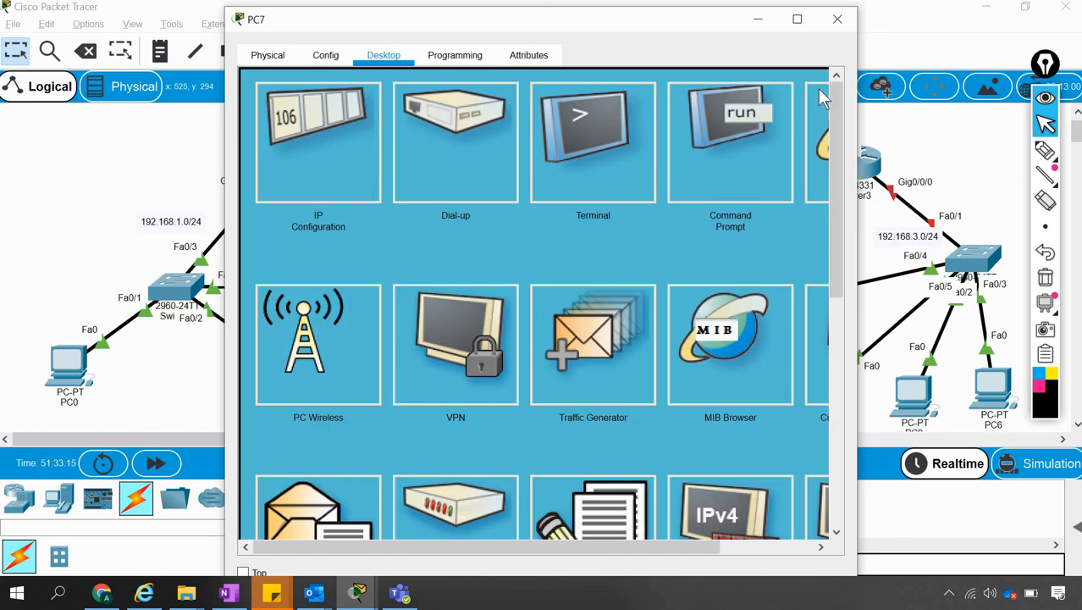
pyautogui.click(722, 153)
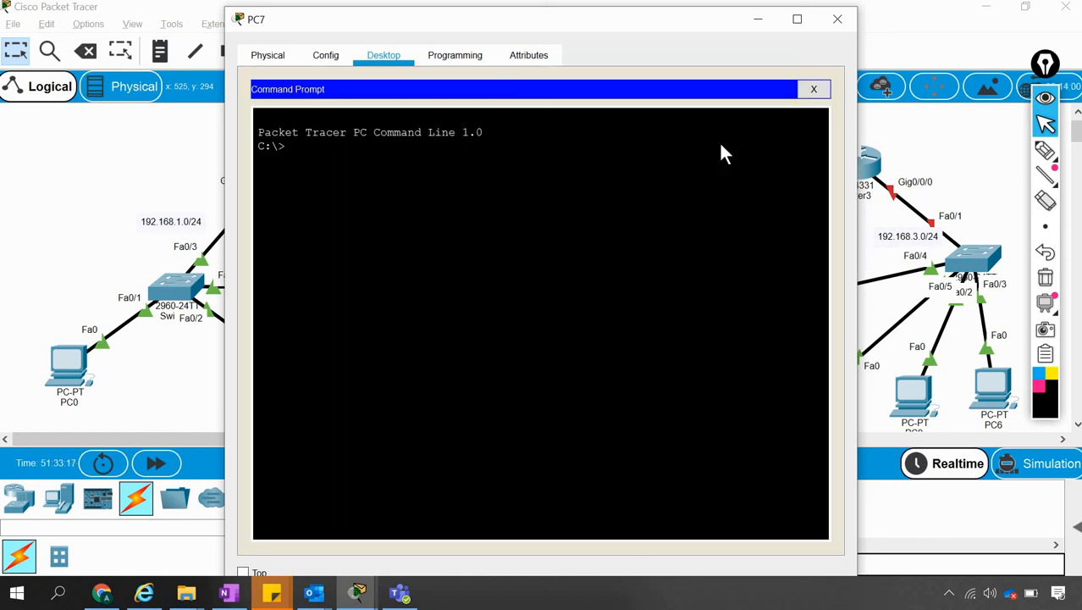
pyautogui.write('ping 192.168.1.1')
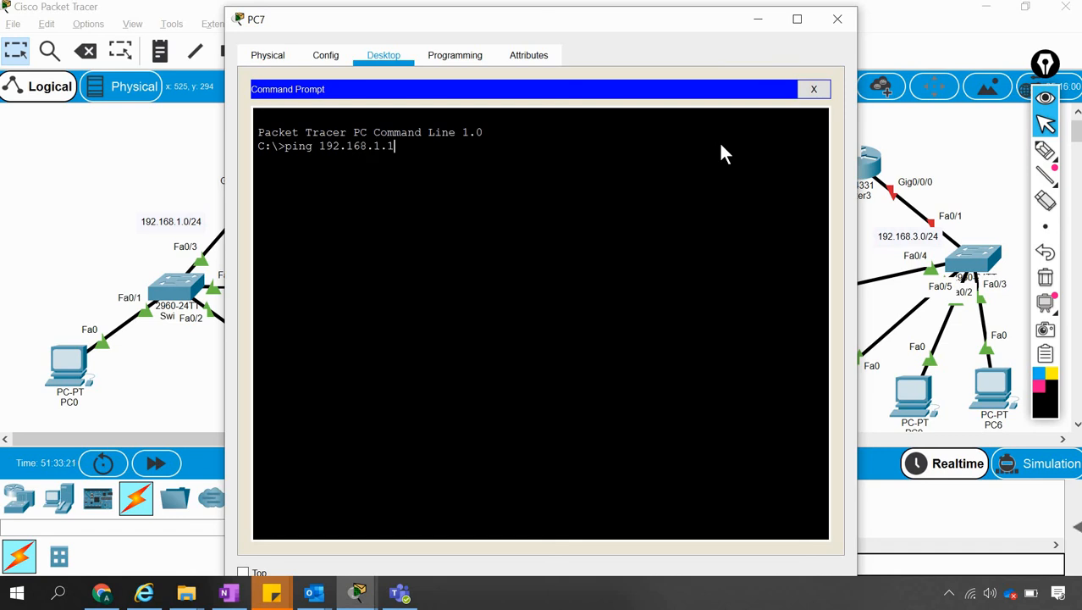
pyautogui.press('BackSpace')
pyautogui.write('6')
pyautogui.press('Return')
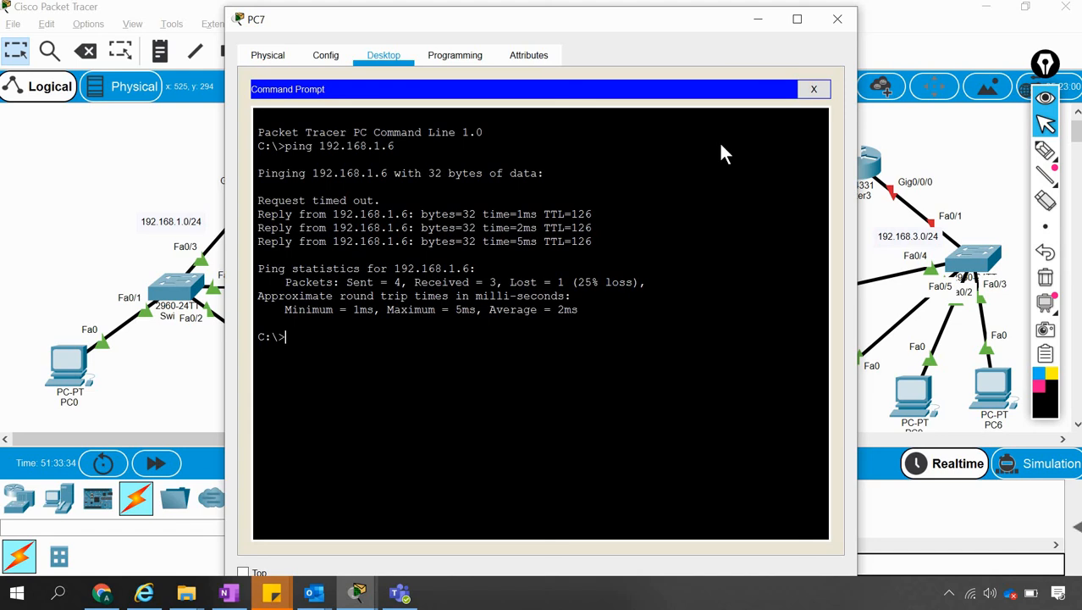
# Ping 192.168.1.7 and 192.168.1.8 from PC7 by editing the recalled command, and return to the topology.
pyautogui.press('Up')
pyautogui.press('BackSpace')
pyautogui.write('7')
pyautogui.press('Return')
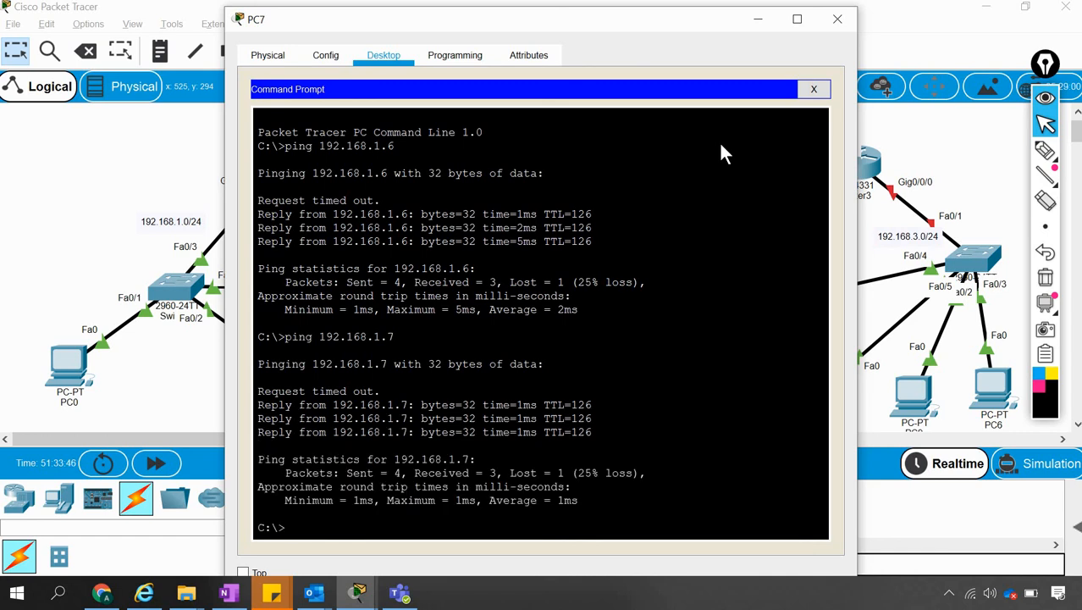
pyautogui.press('Up')
pyautogui.press('BackSpace')
pyautogui.write('8.1.8')
pyautogui.press('Return')
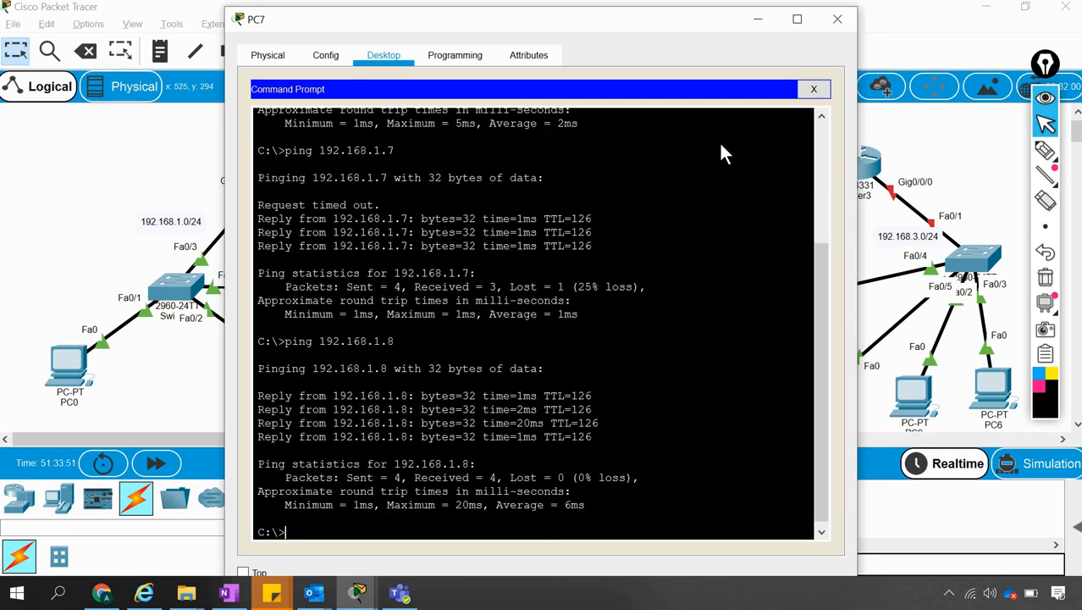
pyautogui.click(91, 179)
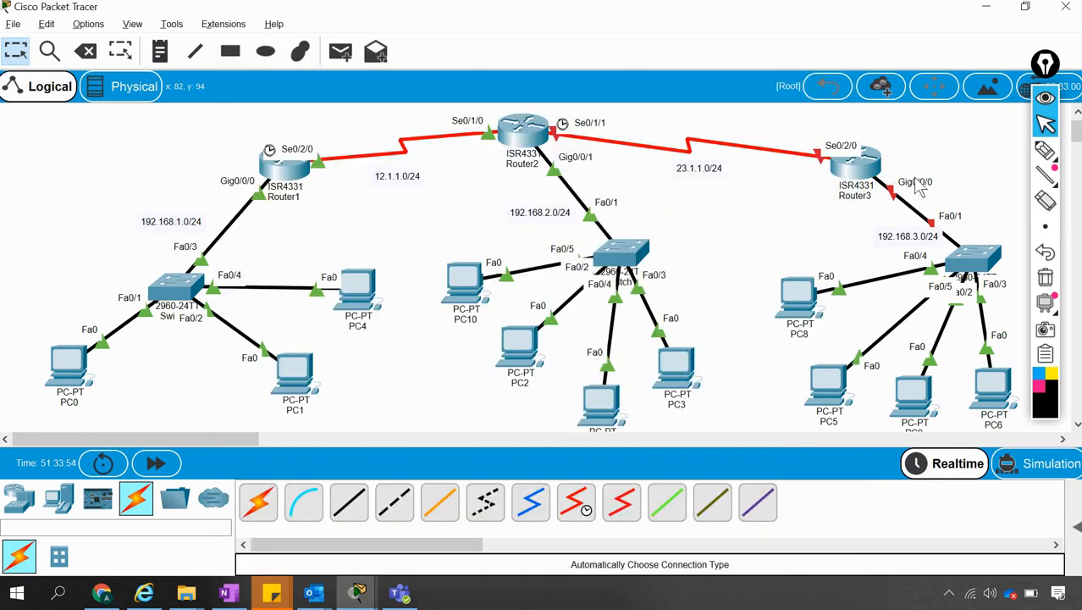
# Open Router3's command line, answer no to the initial configuration dialog and enter privileged mode with en.
pyautogui.click(869, 165)
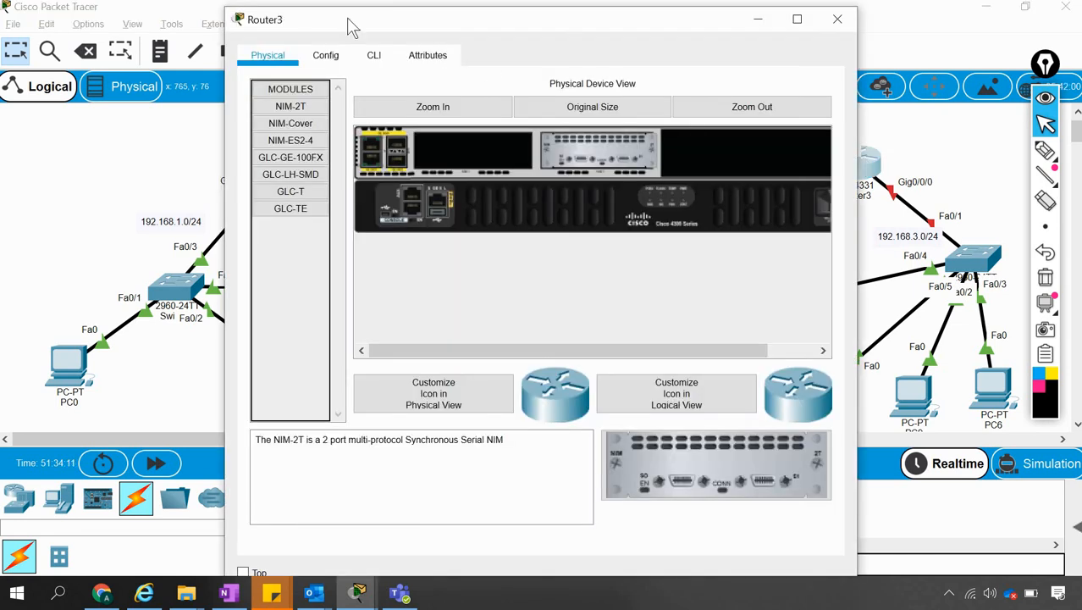
pyautogui.click(376, 61)
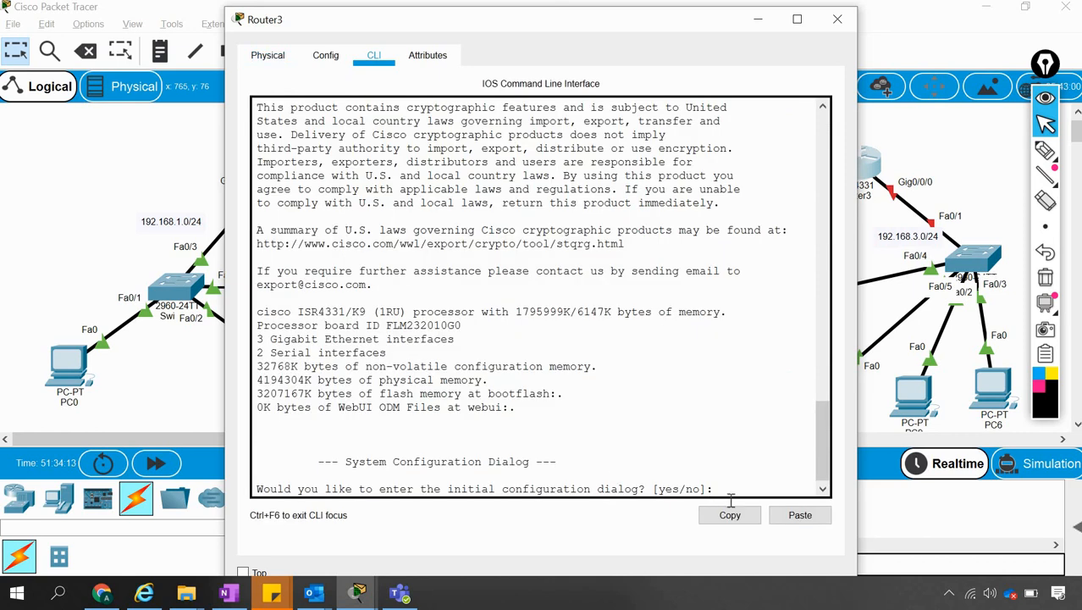
pyautogui.write('no')
pyautogui.press('Return')
pyautogui.press('Return')
pyautogui.press('Return')
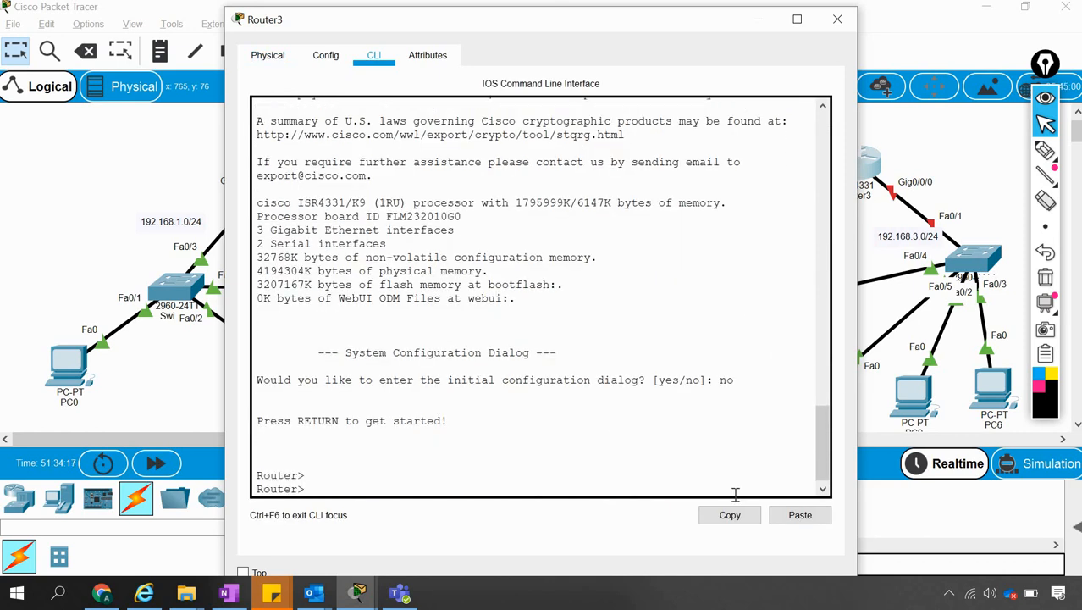
pyautogui.write('en')
pyautogui.press('Return')
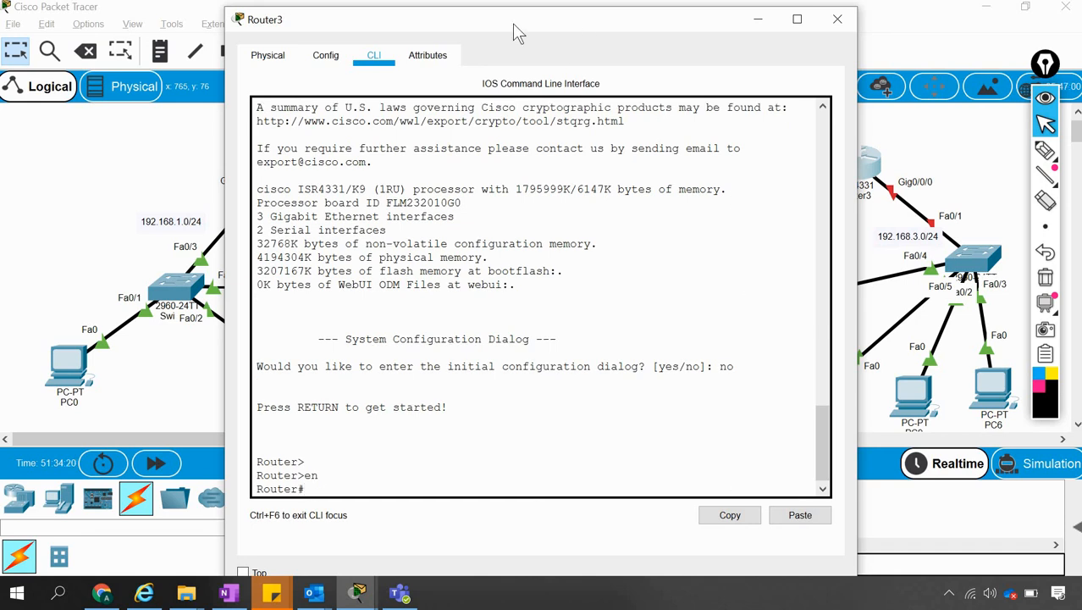
# Move the Router3 window clear of its part of the topology, and enter global configuration mode and interface s0/2/0.
pyautogui.moveTo(513, 25); pyautogui.dragTo(402, 17)
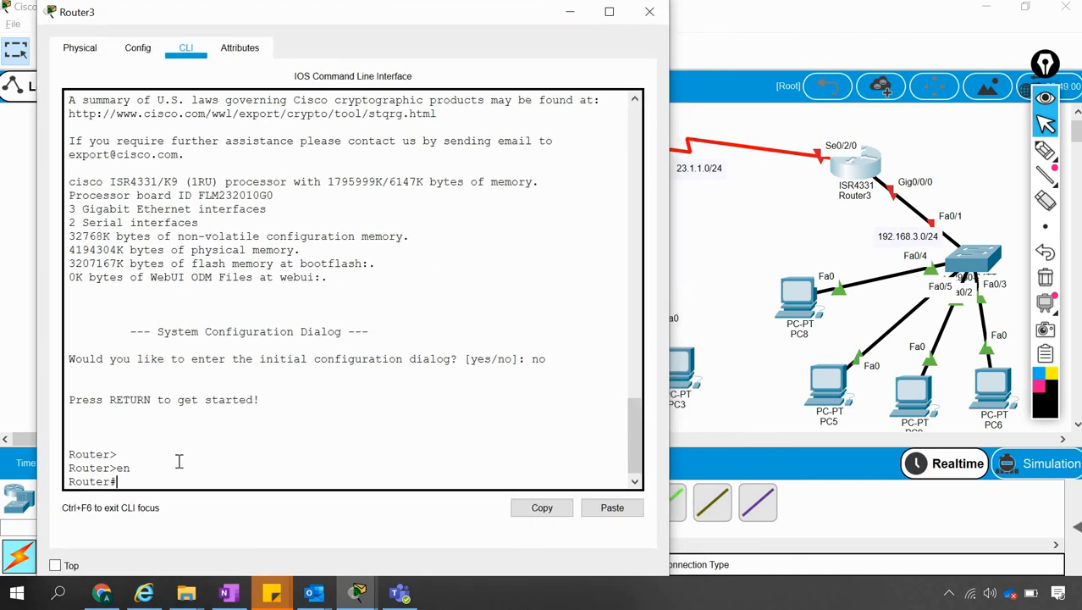
pyautogui.write('config t')
pyautogui.press('Return')
pyautogui.write('in')
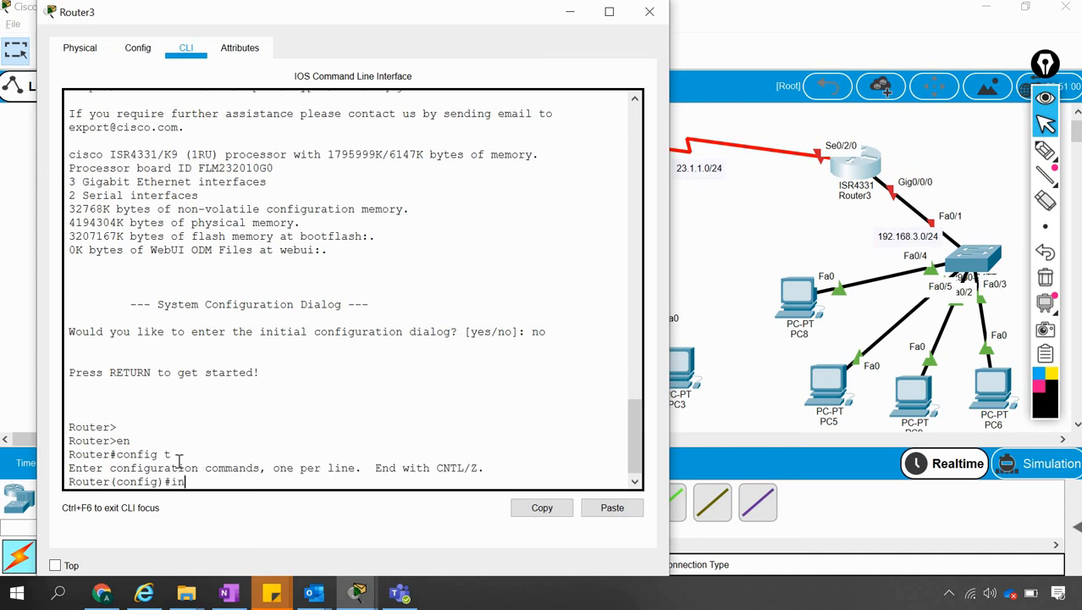
pyautogui.write('t s0/2/0')
pyautogui.press('Return')
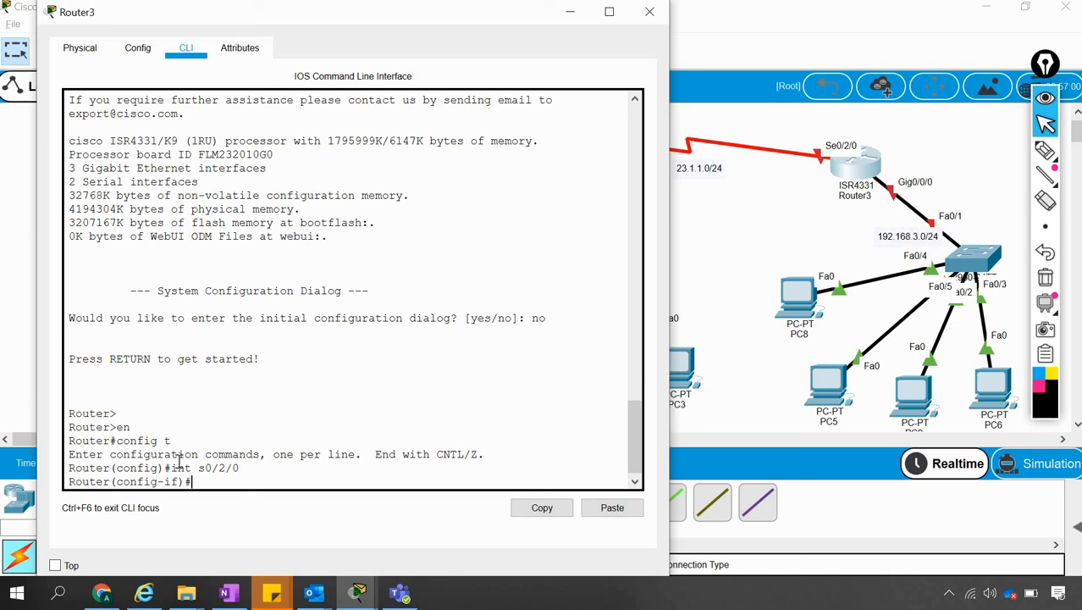
# Assign IP address 23.1.1.2 255.255.255.0 to Router3's serial interface s0/2/0 and enable it with no shut.
pyautogui.write('ip add')
pyautogui.press('Tab')
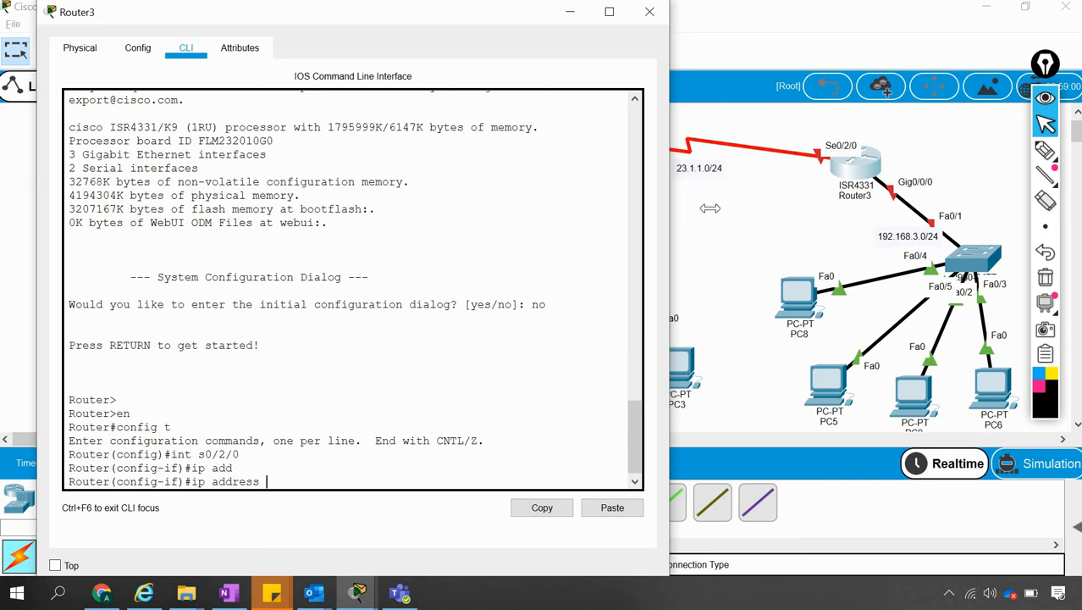
pyautogui.write('23.1.1.2')
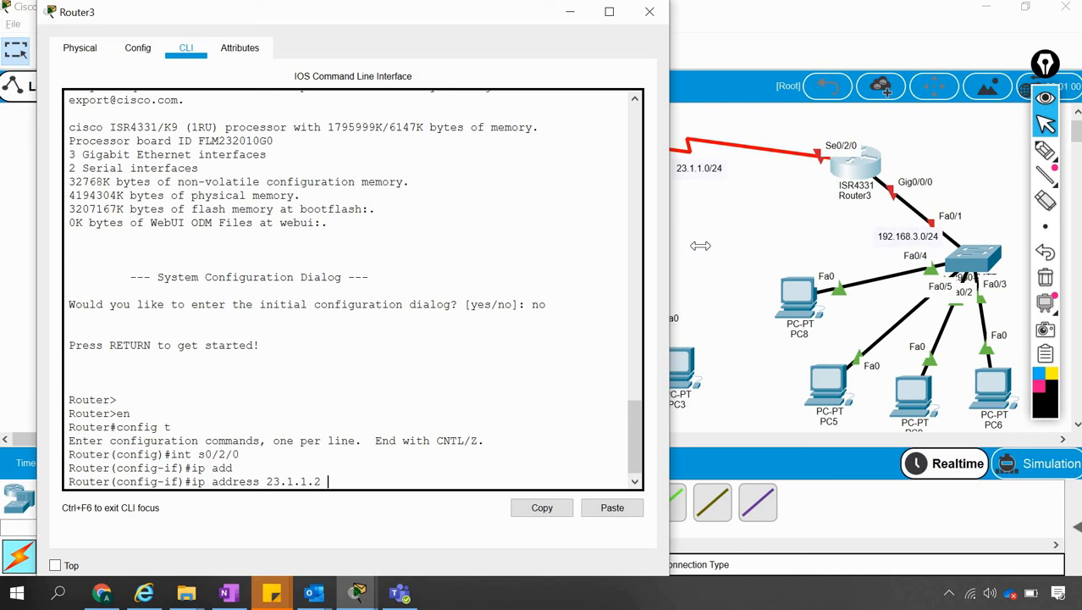
pyautogui.write(' 255.255.255.0')
pyautogui.press('Return')
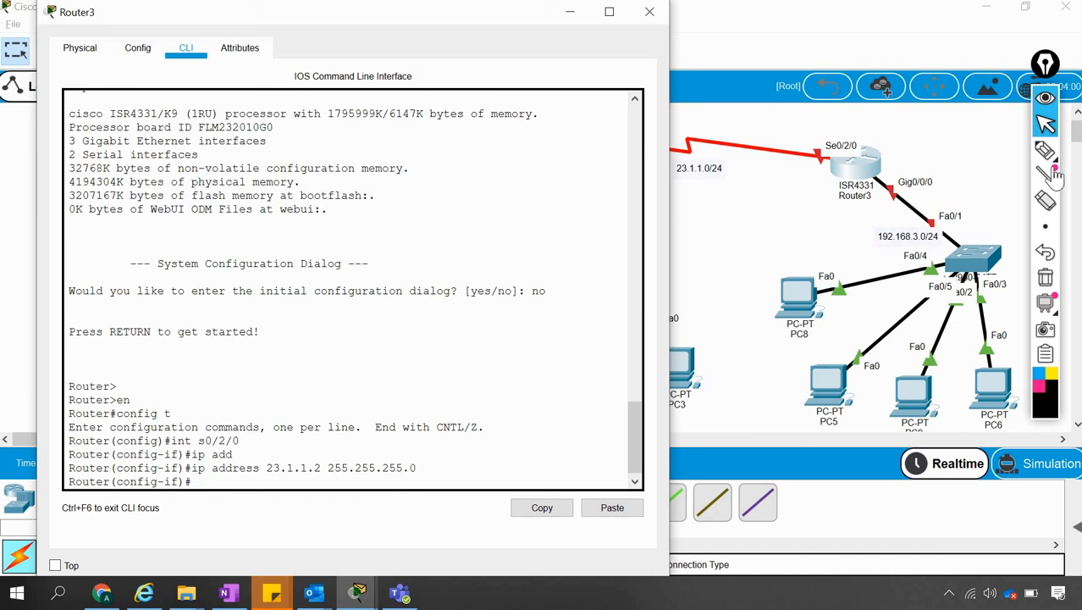
pyautogui.write('no shut')
pyautogui.press('Return')
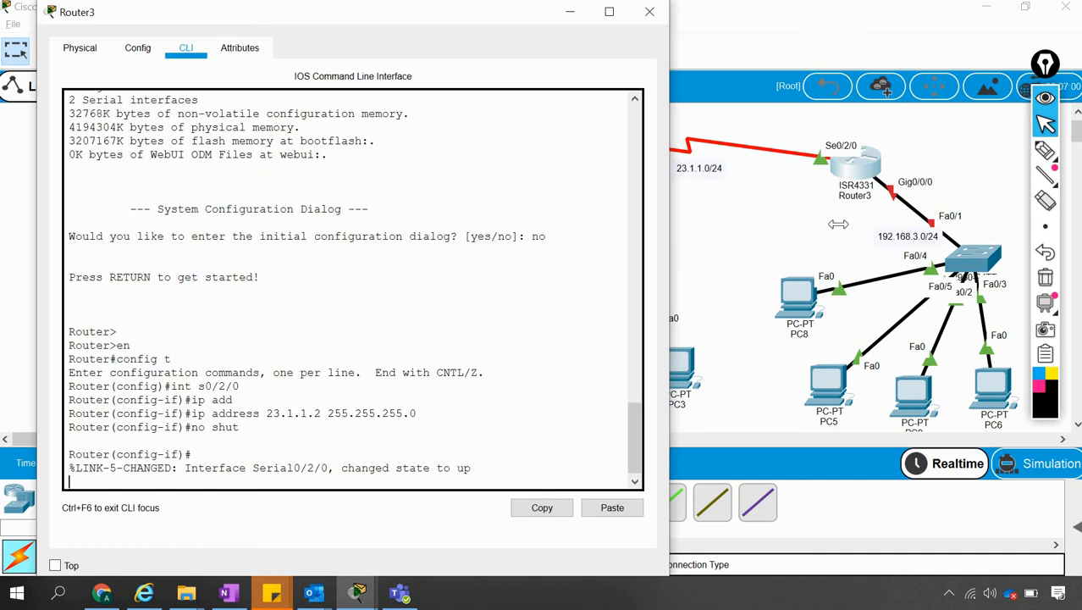
pyautogui.press('Return')
# Assign IP address 192.168.3.1 255.255.255.0 to Router3's interface g0/0/0.
pyautogui.write('in')
pyautogui.write('t g0')
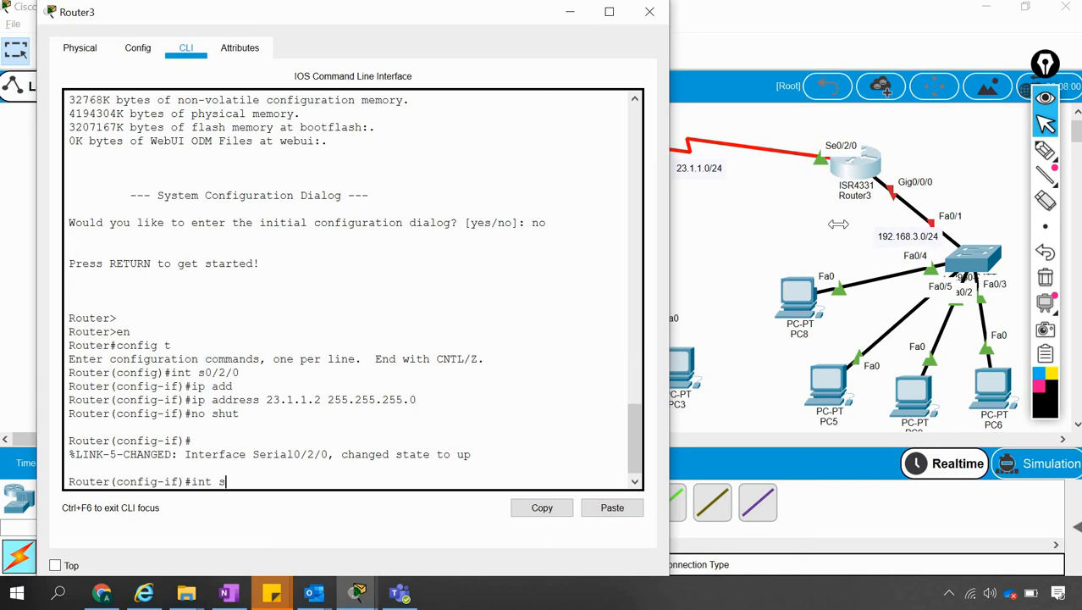
pyautogui.write('/0/0')
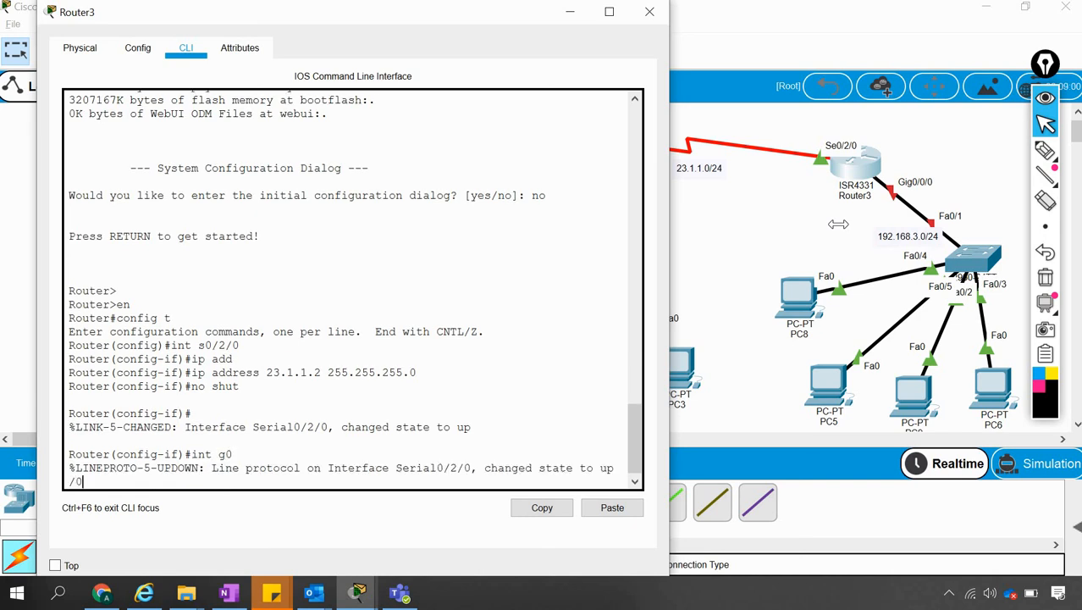
pyautogui.press('Return')
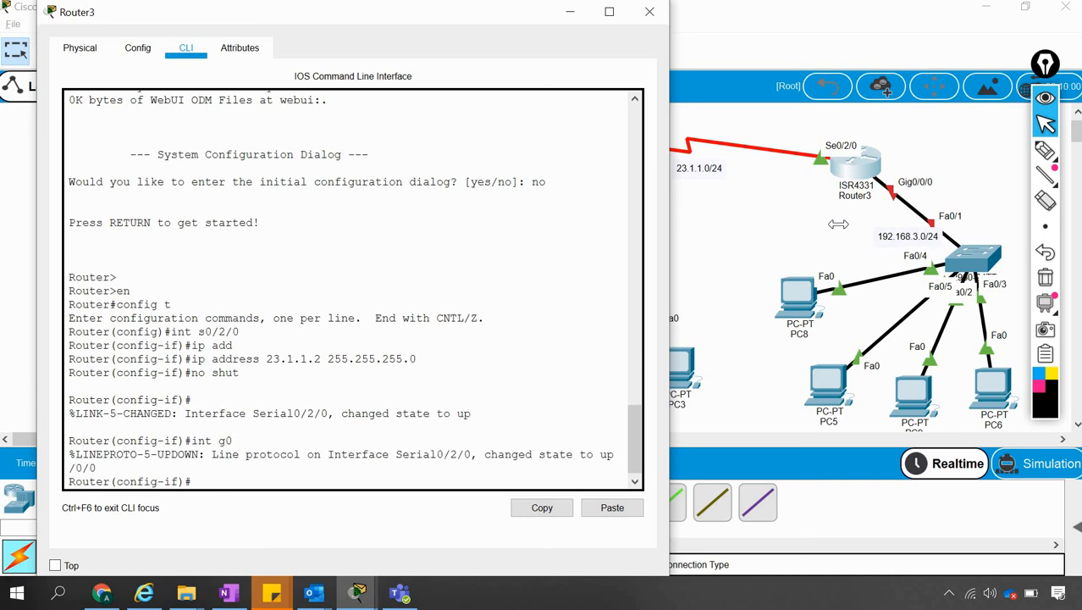
pyautogui.write('ip add')
pyautogui.press('Tab')
pyautogui.write('19')
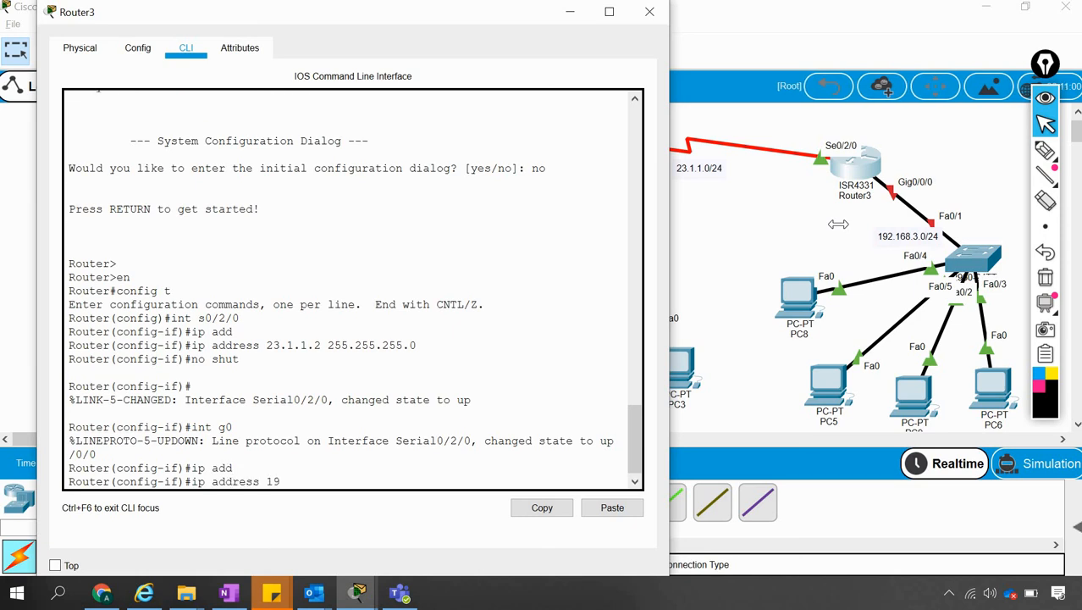
pyautogui.write('2.16')
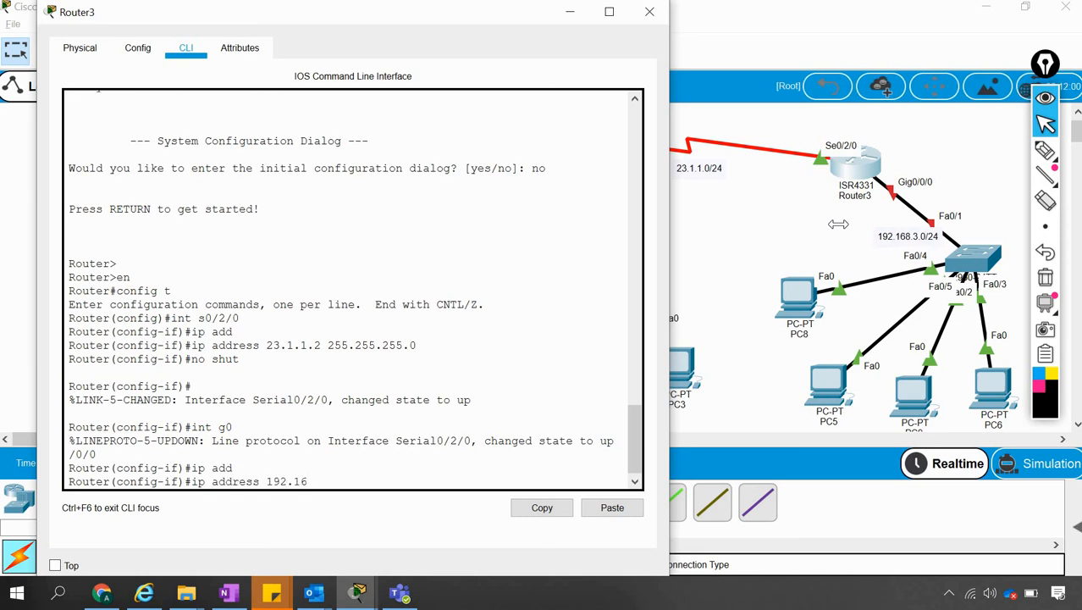
pyautogui.write('8.3.1 255.255.255.')
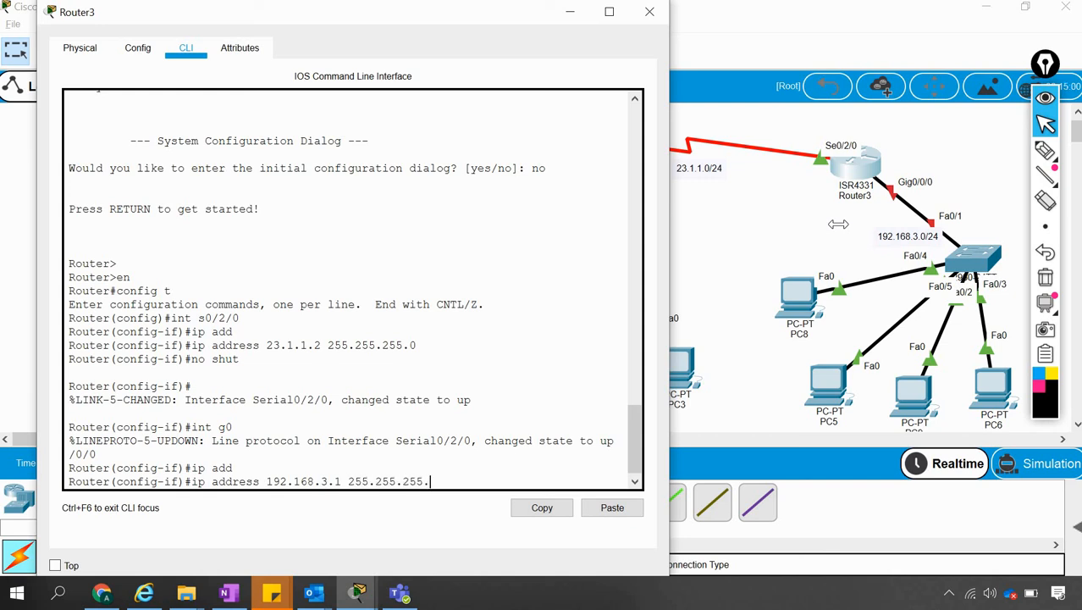
pyautogui.write('0')
pyautogui.press('Return')
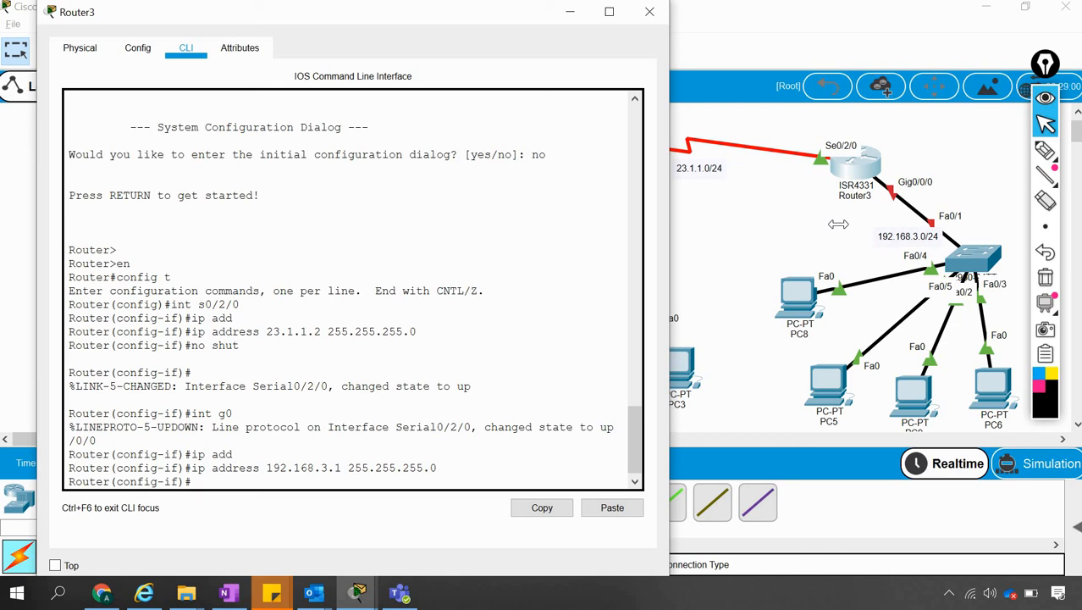
# Enable Router3's g0/0/0 interface with no shut and add it to OSPF process 1, area 0.
pyautogui.write('no shut')
pyautogui.press('Return')
pyautogui.press('Return')
pyautogui.press('Return')
pyautogui.write('ip')
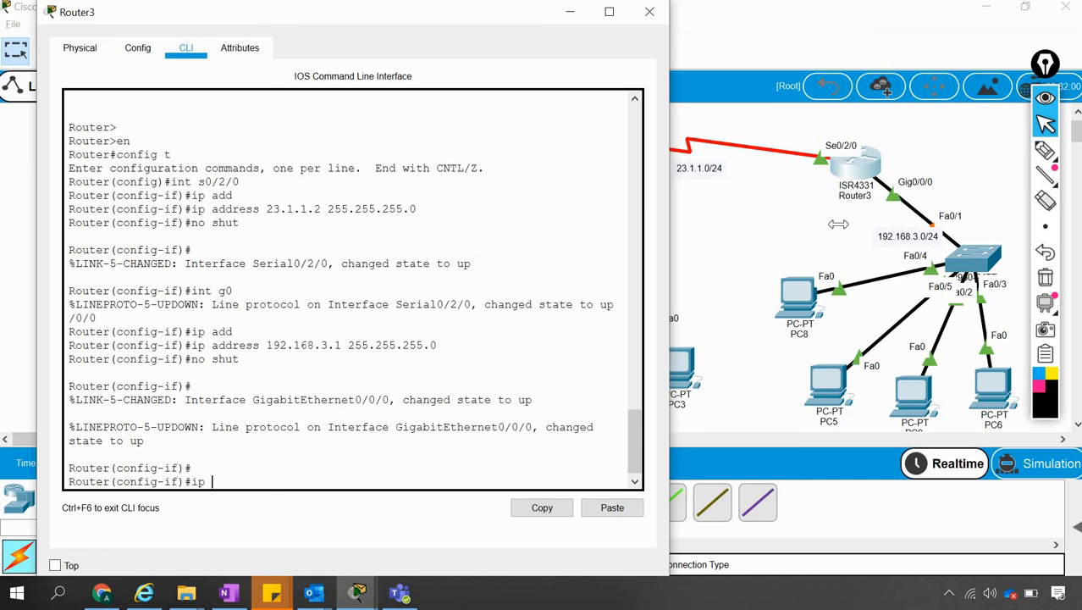
pyautogui.write(' ospf 1 area 0')
pyautogui.press('Return')
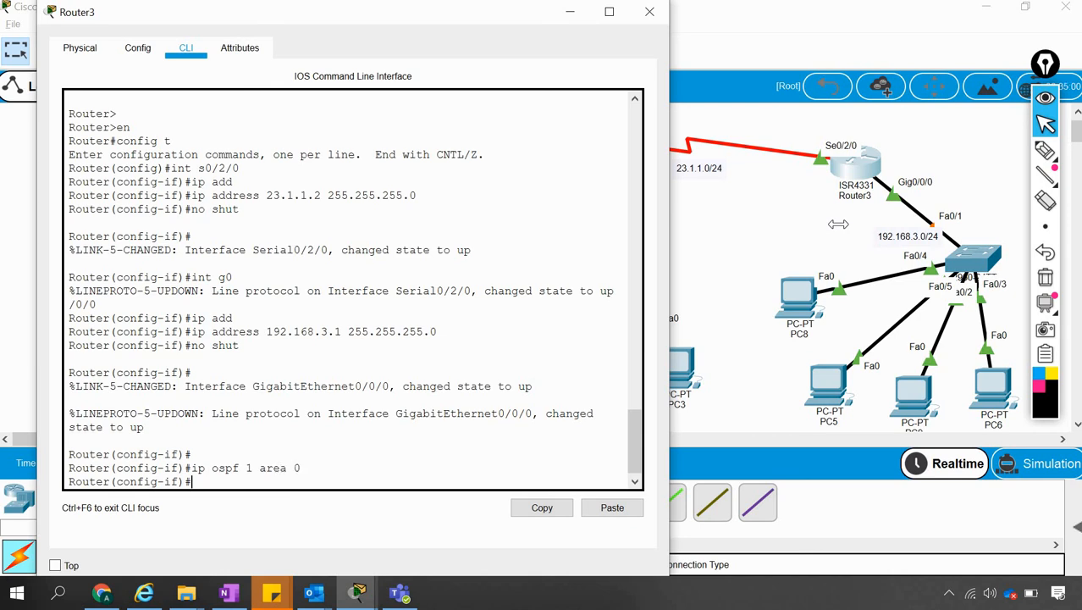
# Recall the int s0/2/0 command on Router3 and add that serial interface to OSPF with ip ospf 1 area 0.
pyautogui.press('Up')
pyautogui.press('Up')
pyautogui.press('Up')
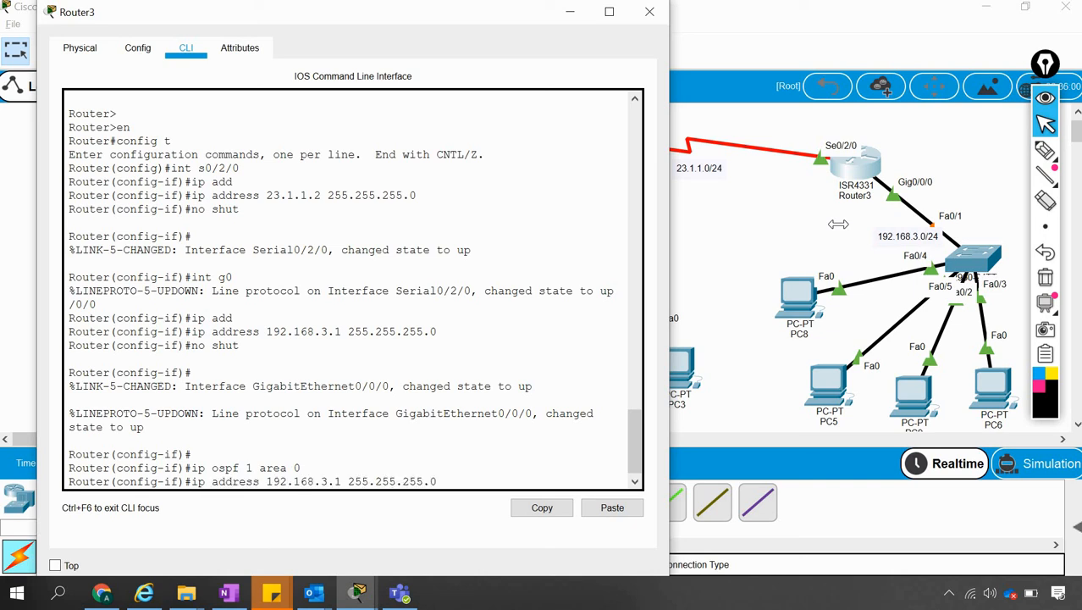
pyautogui.press('Up')
pyautogui.press('Up')
pyautogui.press('Up')
pyautogui.press('Up')
pyautogui.press('Up')
pyautogui.press('Up')
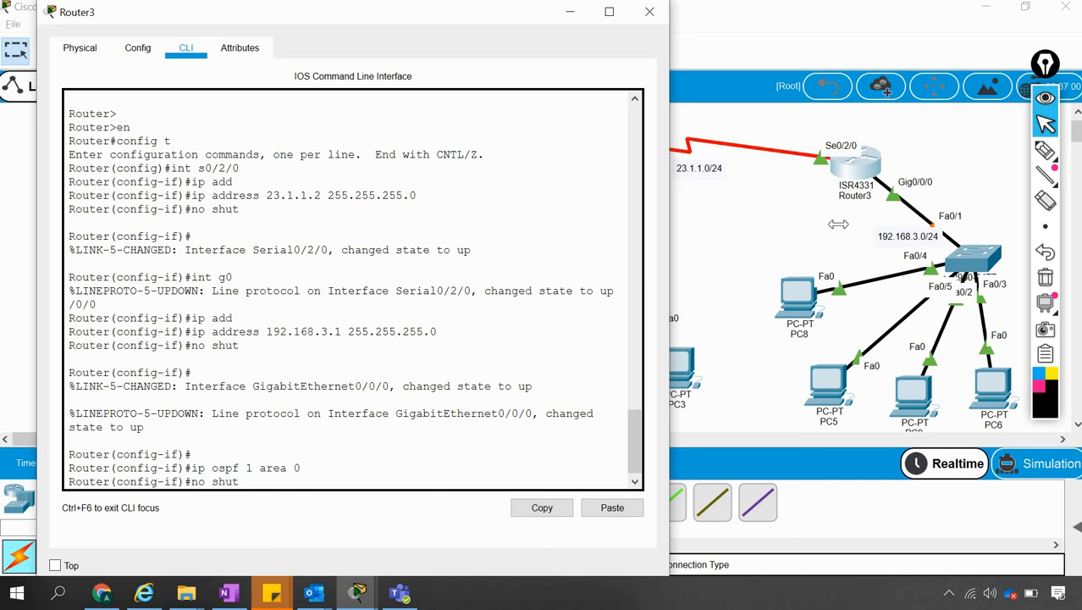
pyautogui.press('Return')
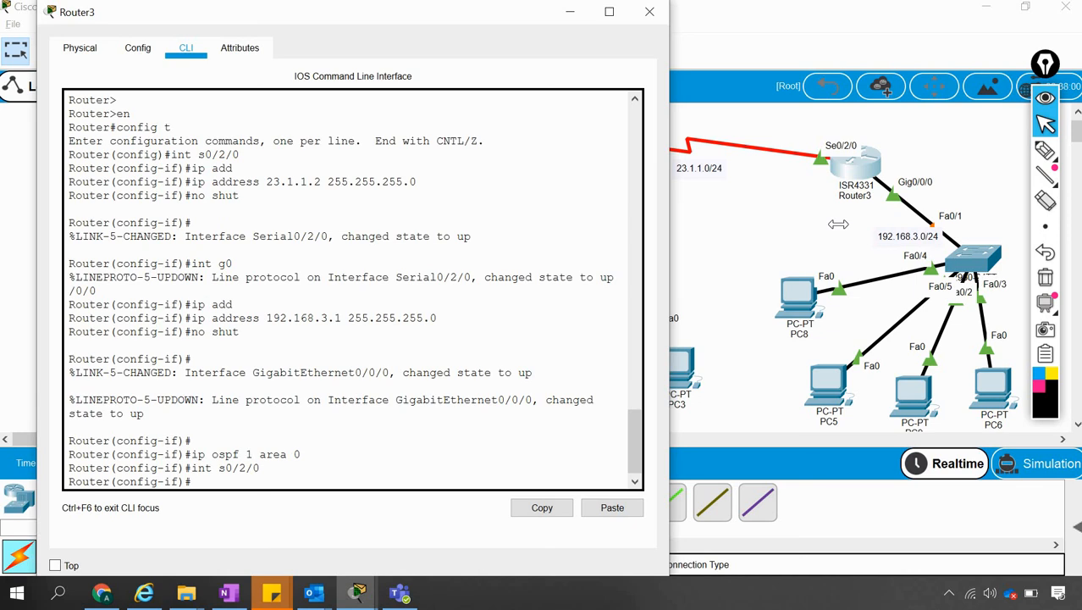
pyautogui.write('ip ospf 1 area 0')
pyautogui.press('Return')
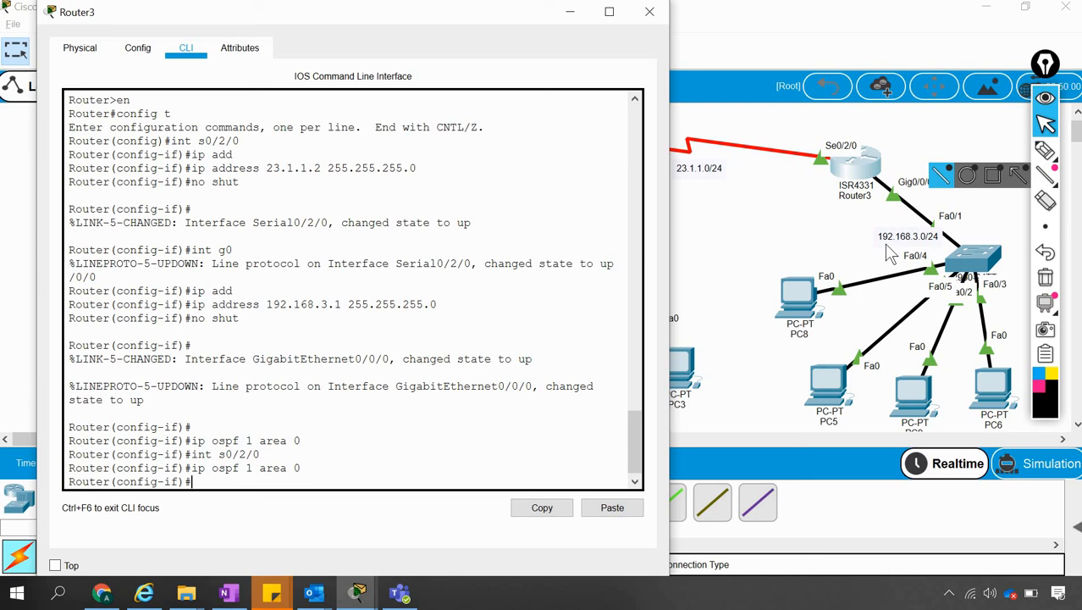
# Bring up Router2's command line, move its window clear of Router3's part of the topology, and get a fresh router configuration prompt.
pyautogui.click(760, 241)
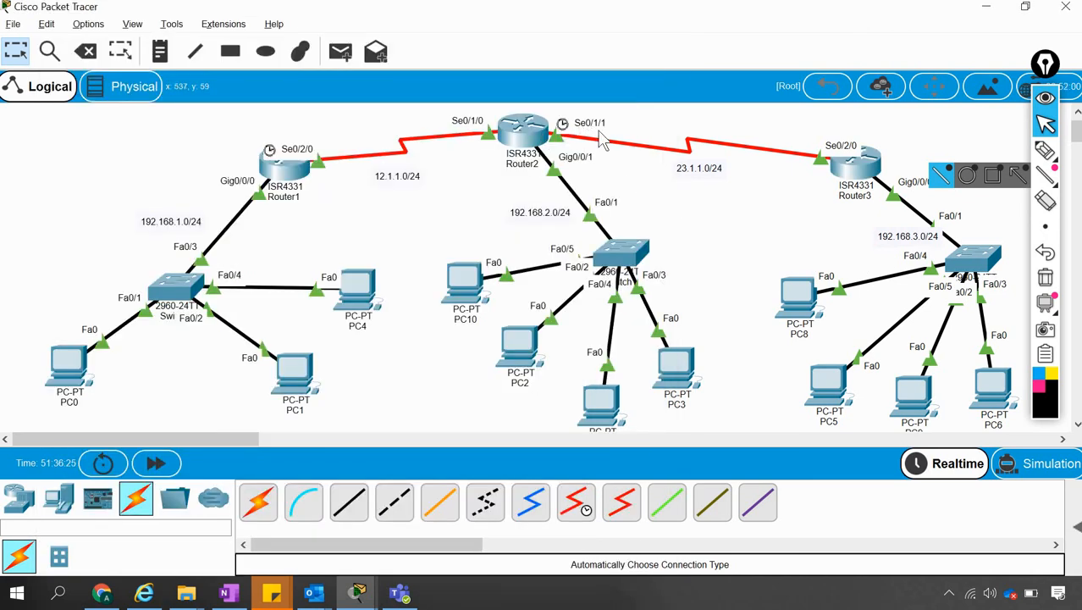
pyautogui.click(533, 139)
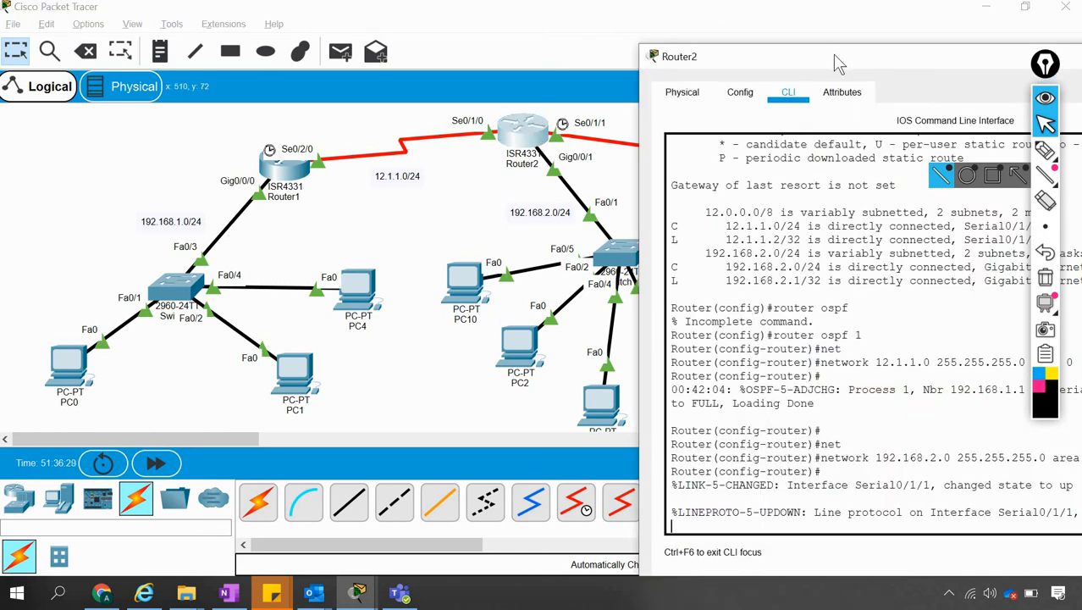
pyautogui.moveTo(838, 63); pyautogui.dragTo(226, 16)
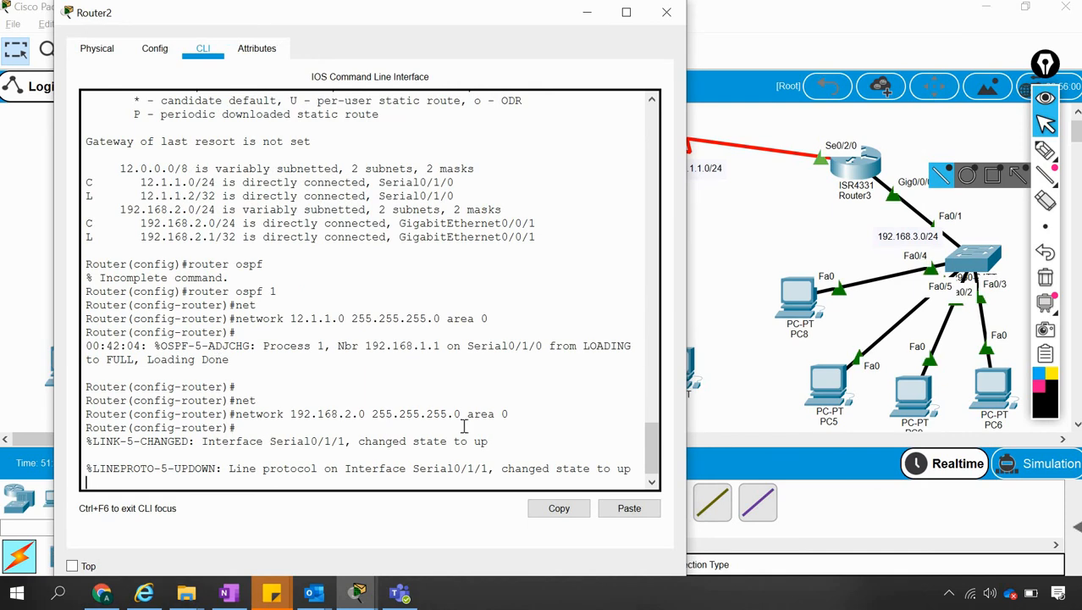
pyautogui.press('Return')
pyautogui.press('Return')
pyautogui.press('Return')
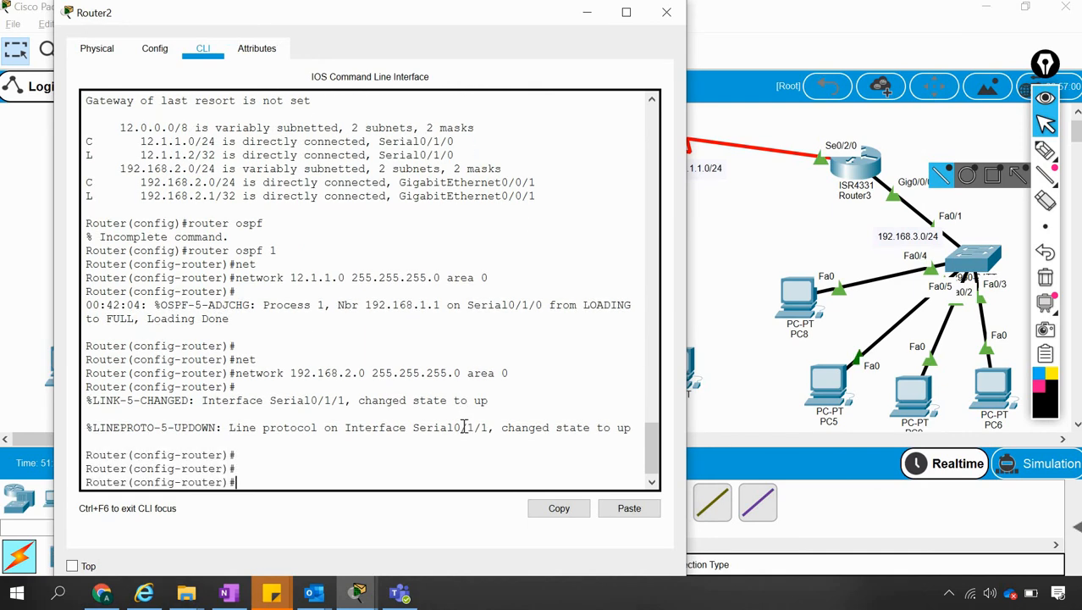
# Advertise network 23.1.1.0 255.255.255.0 in area 0 under Router2's OSPF process.
pyautogui.write('net')
pyautogui.press('Tab')
pyautogui.write('23.1.1')
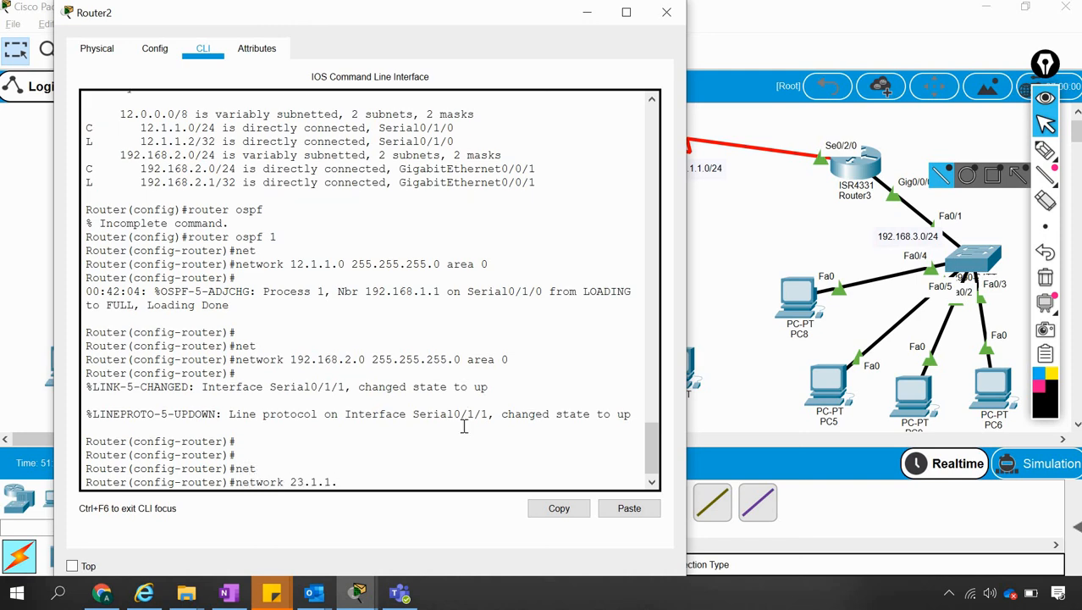
pyautogui.write('.0 255.255.255.0 area ')
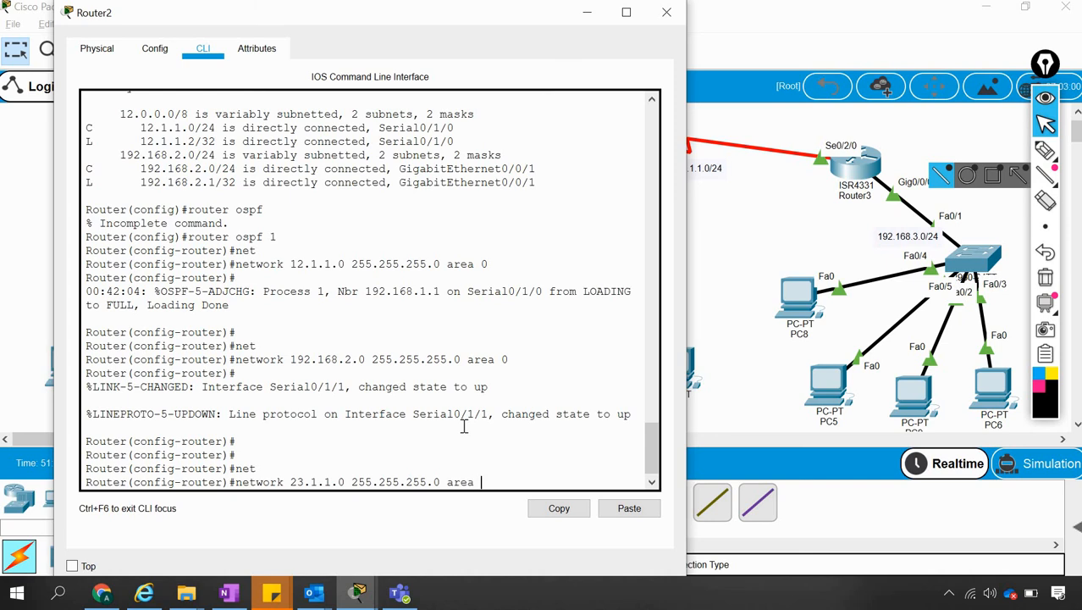
pyautogui.write('0')
pyautogui.press('Return')
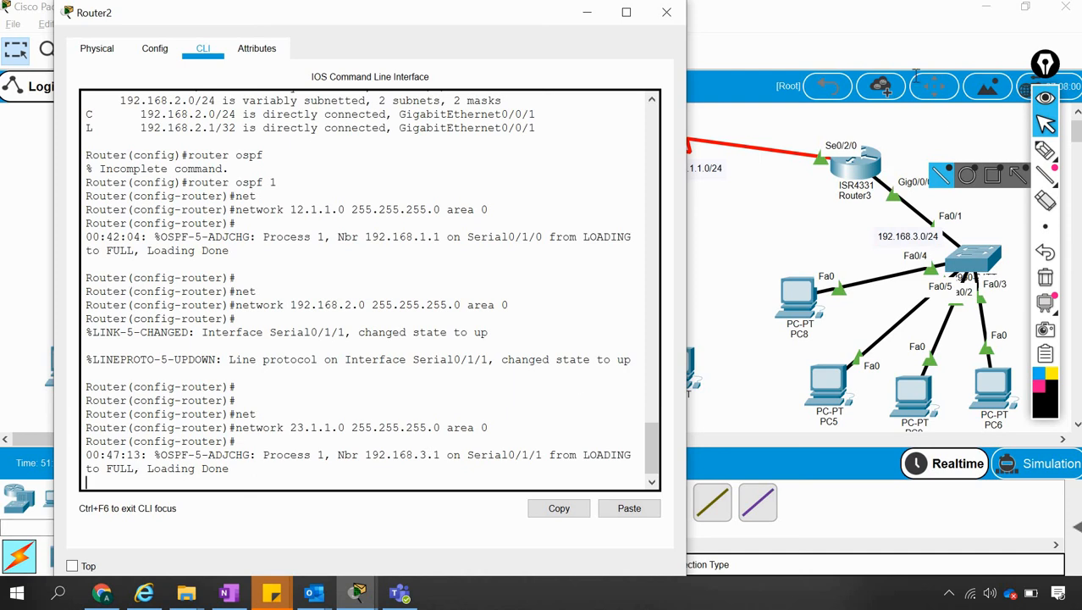
# Return to the topology, open Router1's command line and exit its OSPF configuration mode.
pyautogui.click(731, 242)
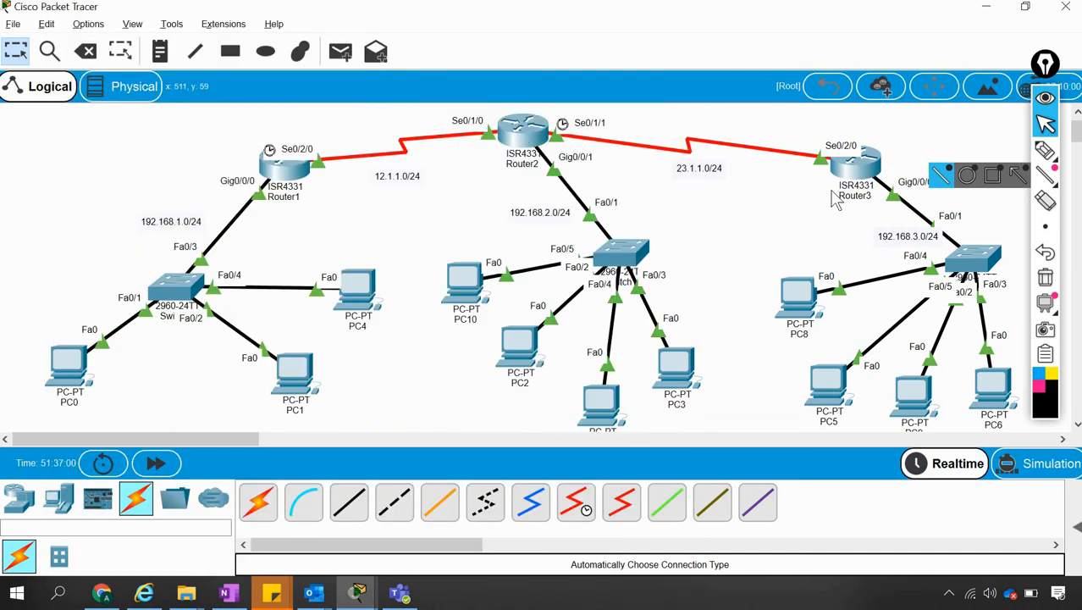
pyautogui.click(291, 173)
pyautogui.press('Return')
pyautogui.press('Return')
pyautogui.press('Return')
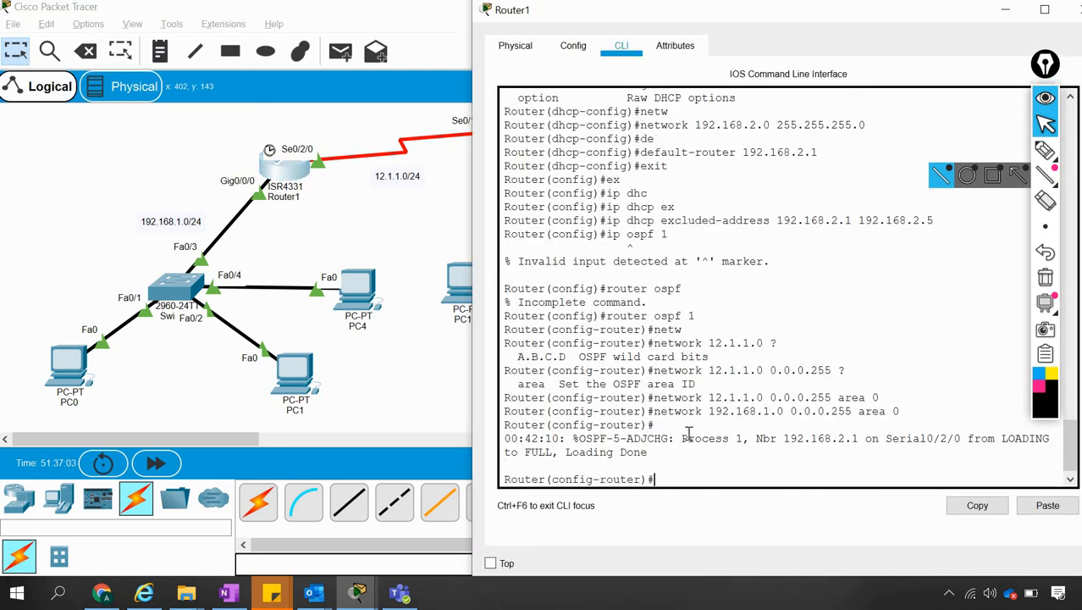
pyautogui.write('exit')
pyautogui.press('Return')
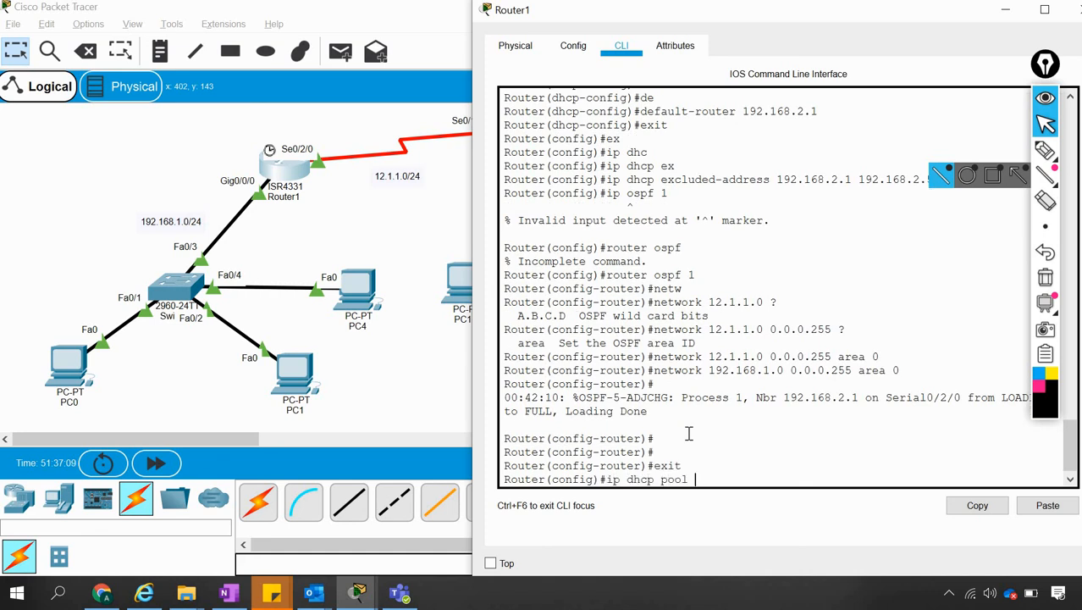
# Create DHCP pool Net3 on Router1 with network 192.168.3.0 255.255.255.0 and default router 192.168.3.1.
pyautogui.write('ip dhcp pool Net3')
pyautogui.press('Return')
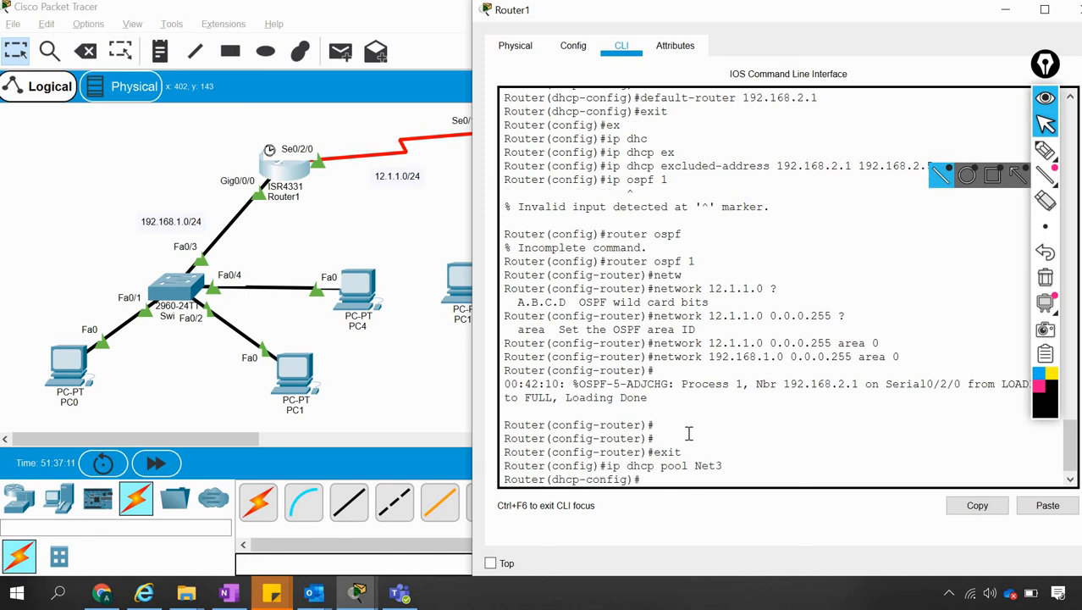
pyautogui.write('net')
pyautogui.press('Tab')
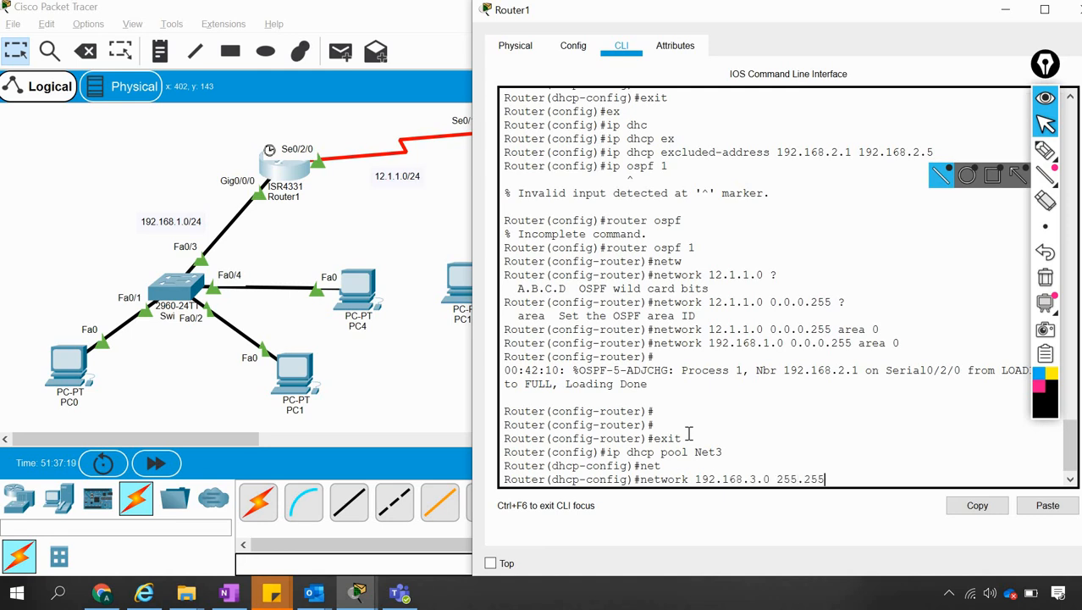
pyautogui.write('0')
pyautogui.press('Return')
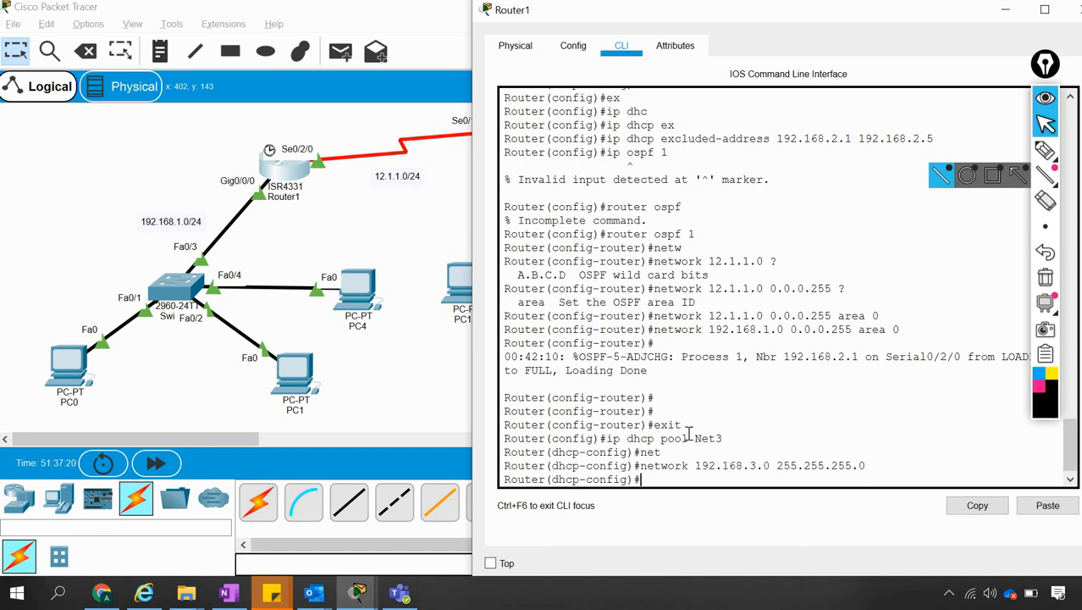
pyautogui.write('de')
pyautogui.press('Tab')
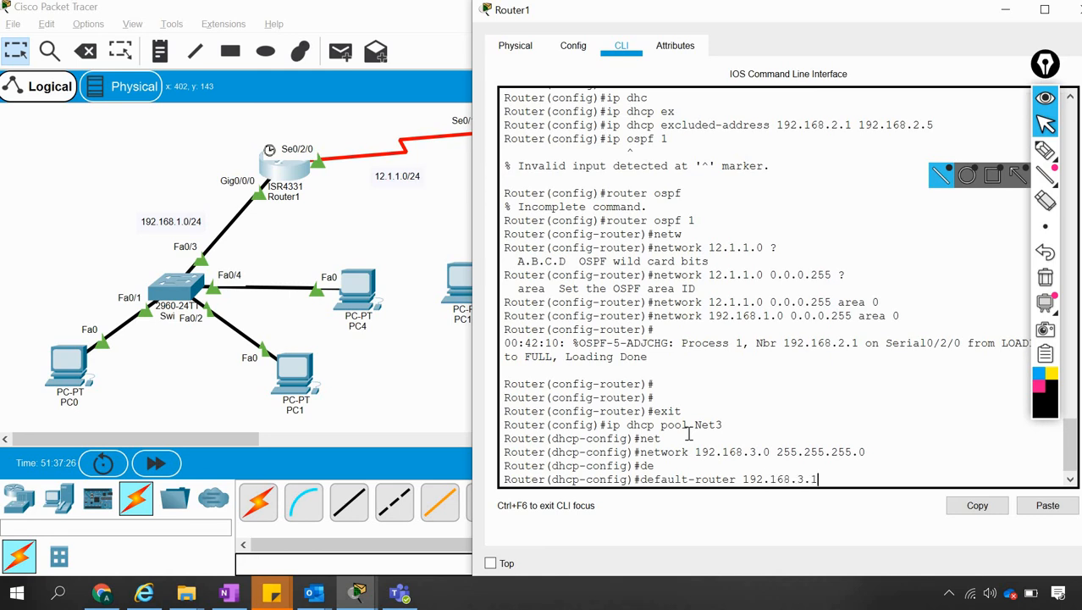
pyautogui.press('Return')
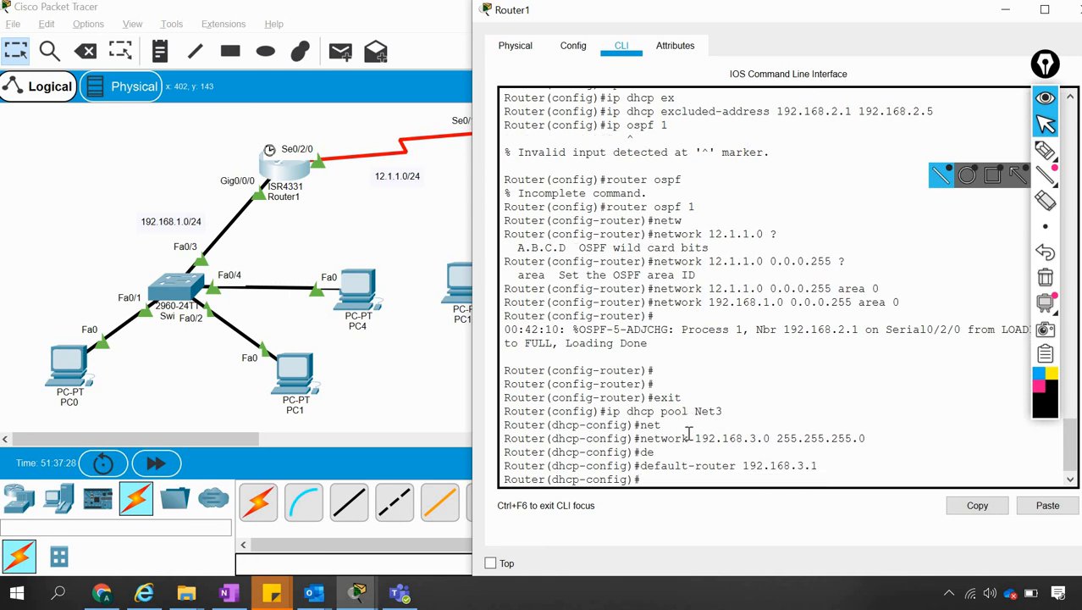
# Exit the DHCP pool on Router1 and exclude addresses 192.168.3.1 to 192.168.3.5 from DHCP leasing.
pyautogui.write('exit')
pyautogui.press('Return')
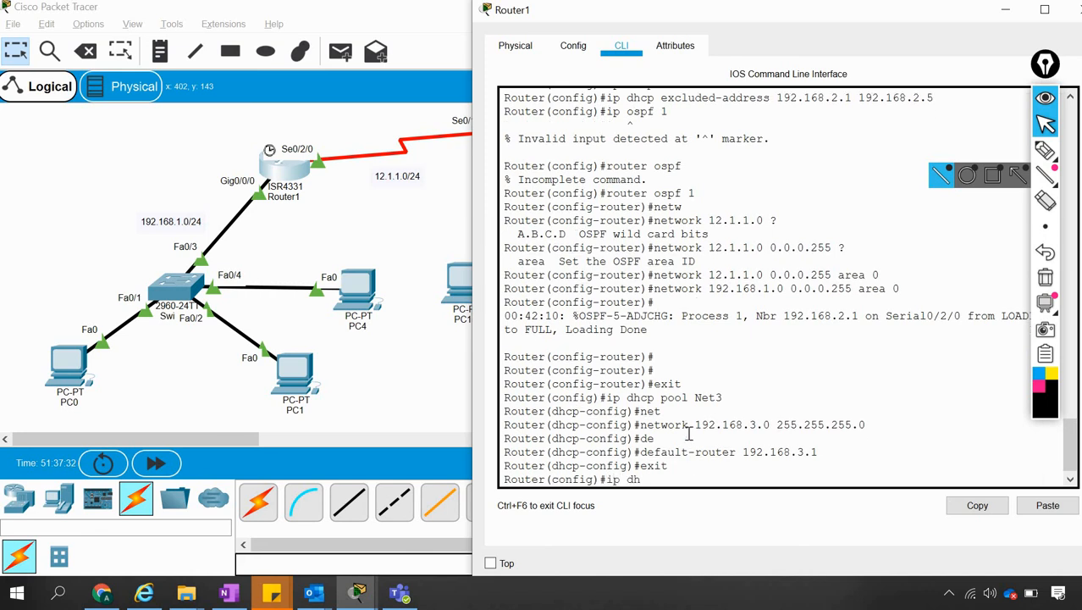
pyautogui.press('Tab')
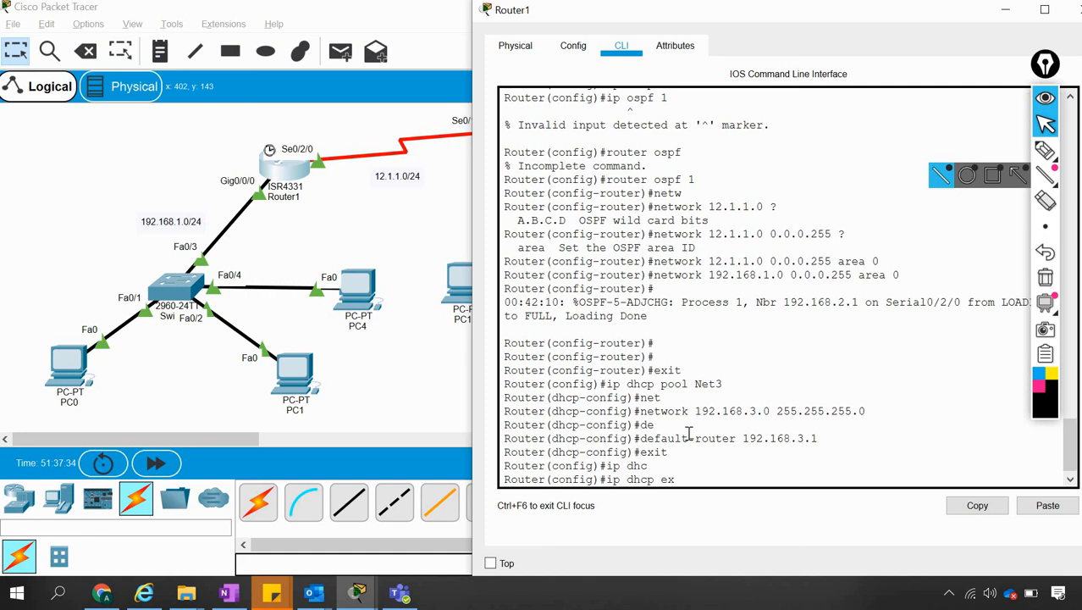
pyautogui.write('ex')
pyautogui.press('Tab')
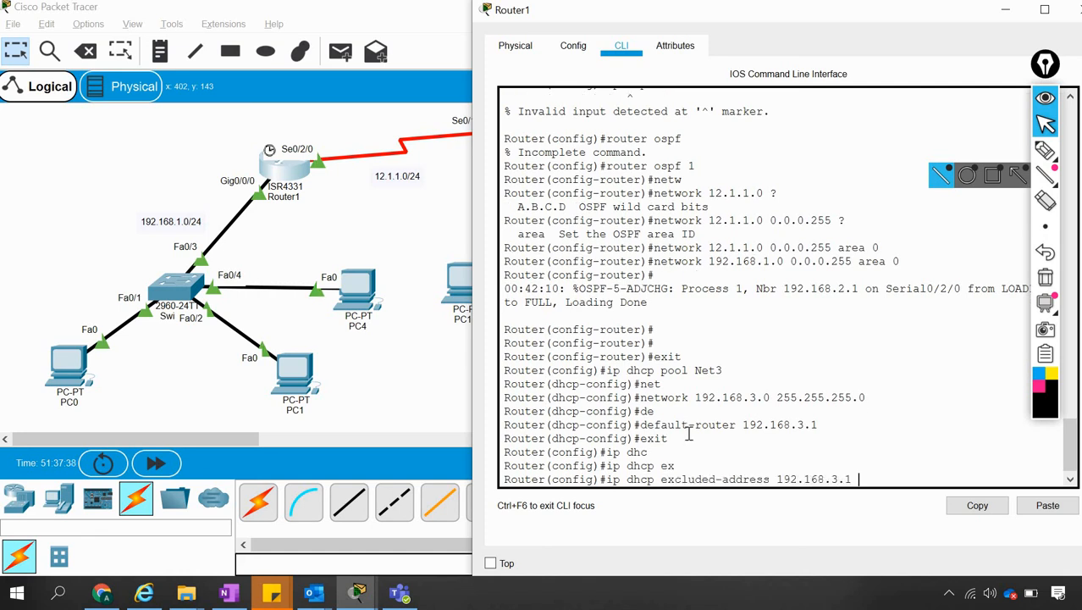
pyautogui.write('192.168.3.1 192.168.3.5')
pyautogui.press('Return')
# Return to the topology and open the Command Prompt on PC8.
pyautogui.click(406, 383)
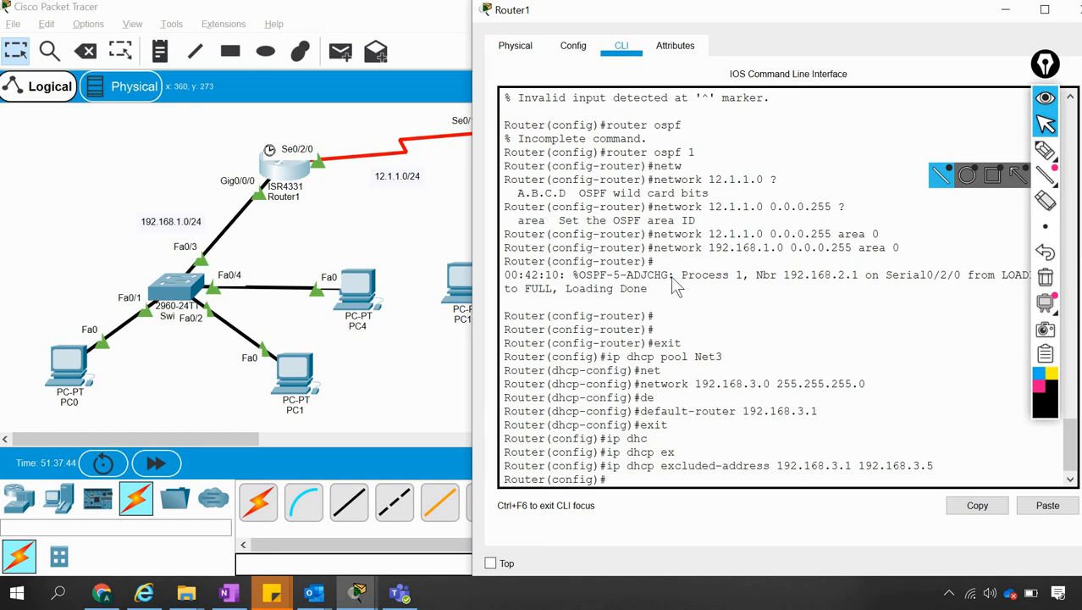
pyautogui.click(796, 293)
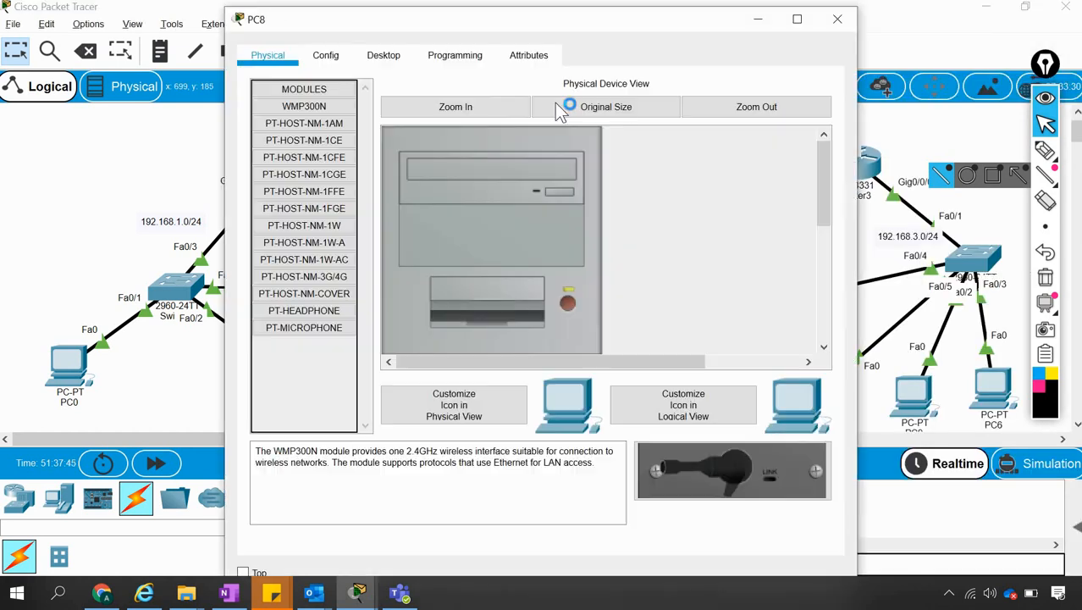
pyautogui.click(394, 70)
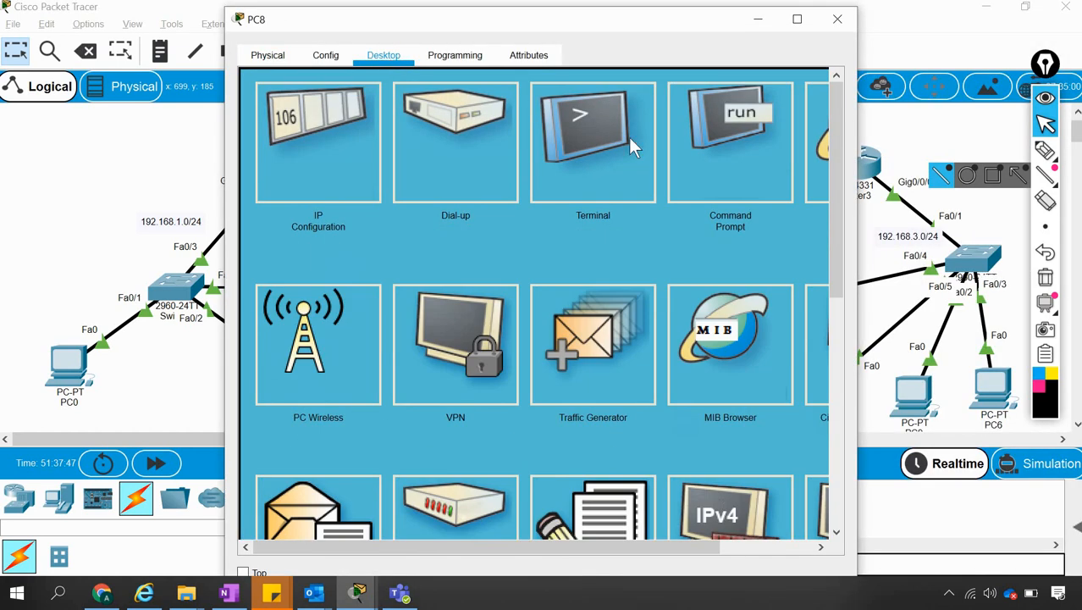
pyautogui.click(732, 153)
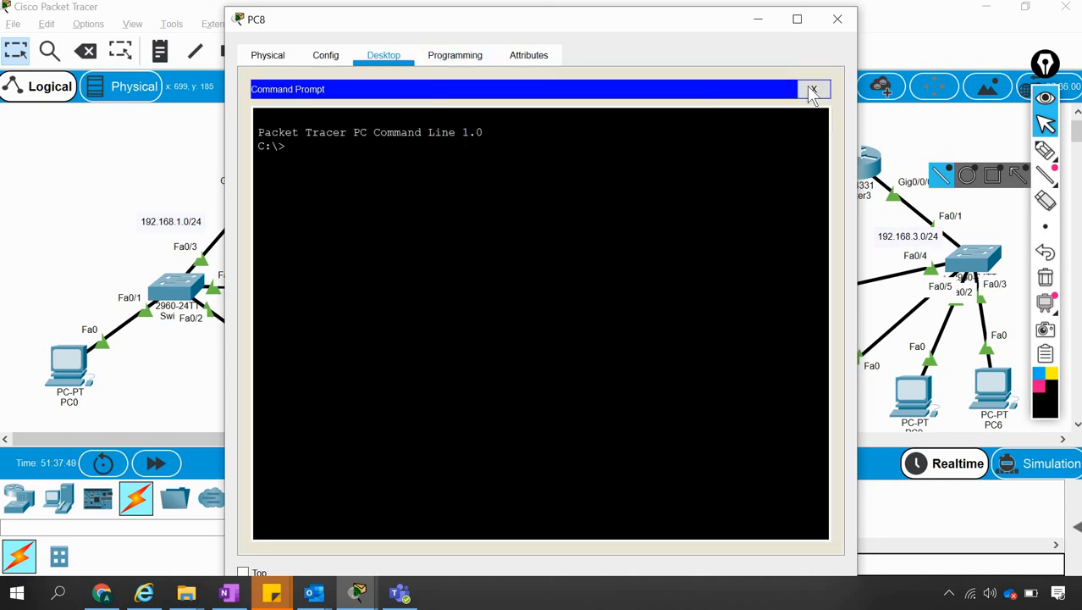
# Swap PC8's Command Prompt for its IP Configuration and try to obtain an IPv4 address through DHCP.
pyautogui.click(814, 89)
pyautogui.click(347, 149)
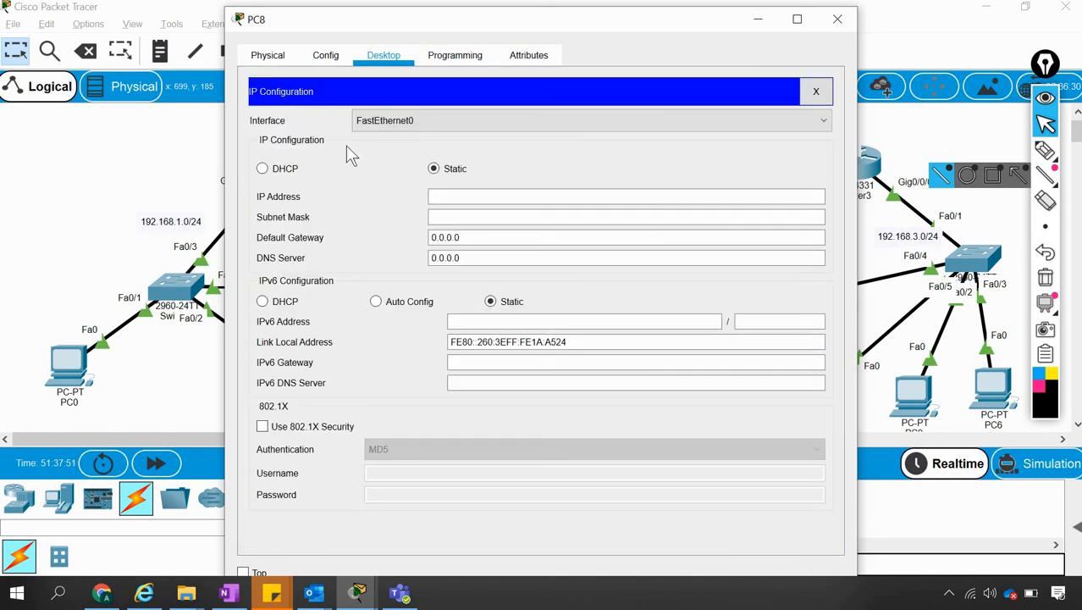
pyautogui.click(263, 169)
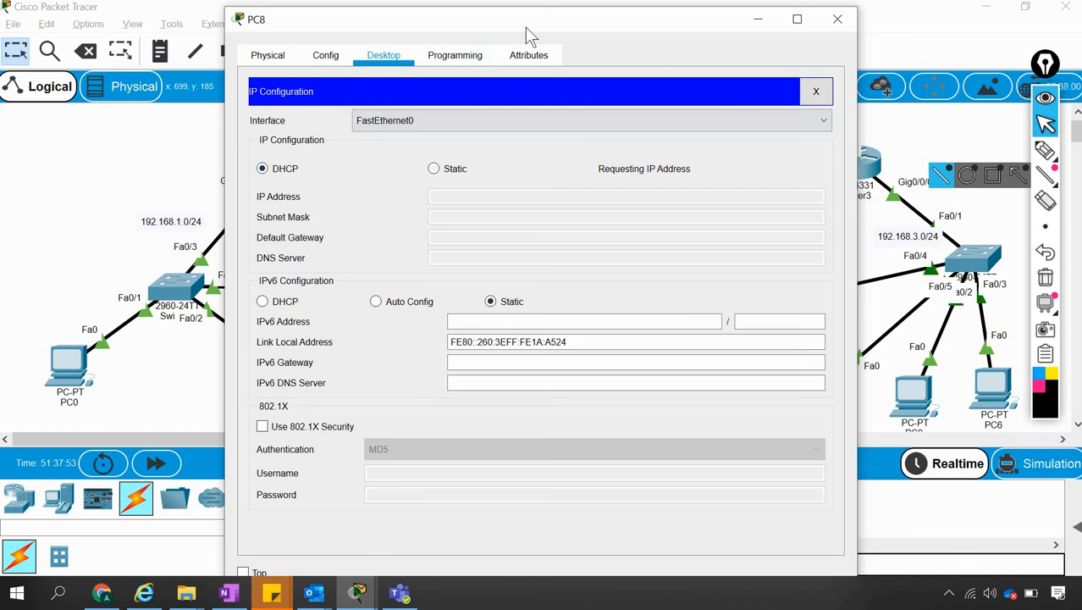
pyautogui.moveTo(289, 28); pyautogui.dragTo(52, 22)
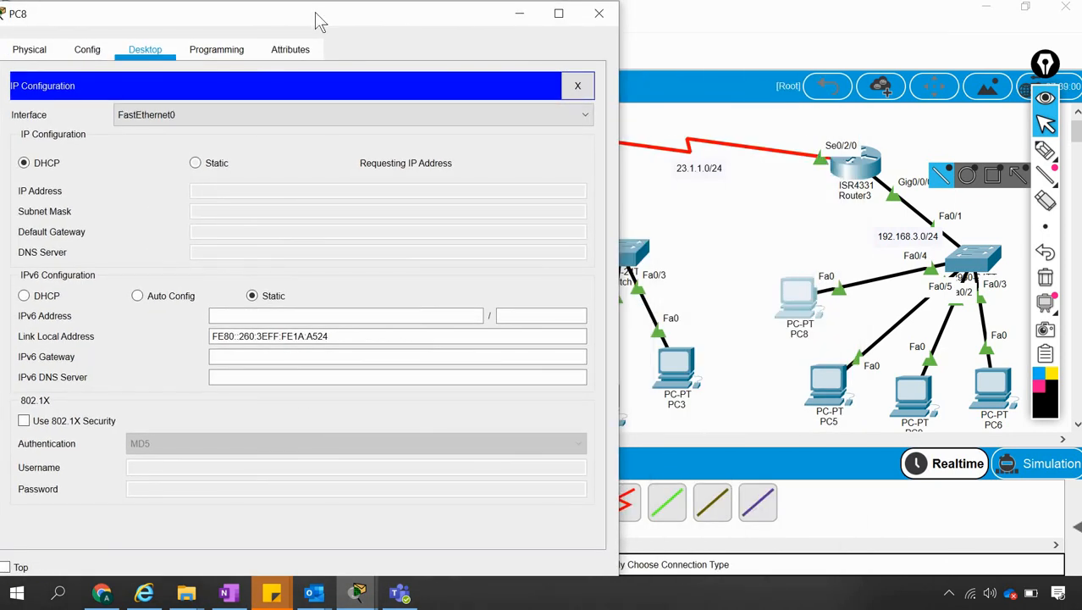
pyautogui.moveTo(402, 20); pyautogui.dragTo(486, 21)
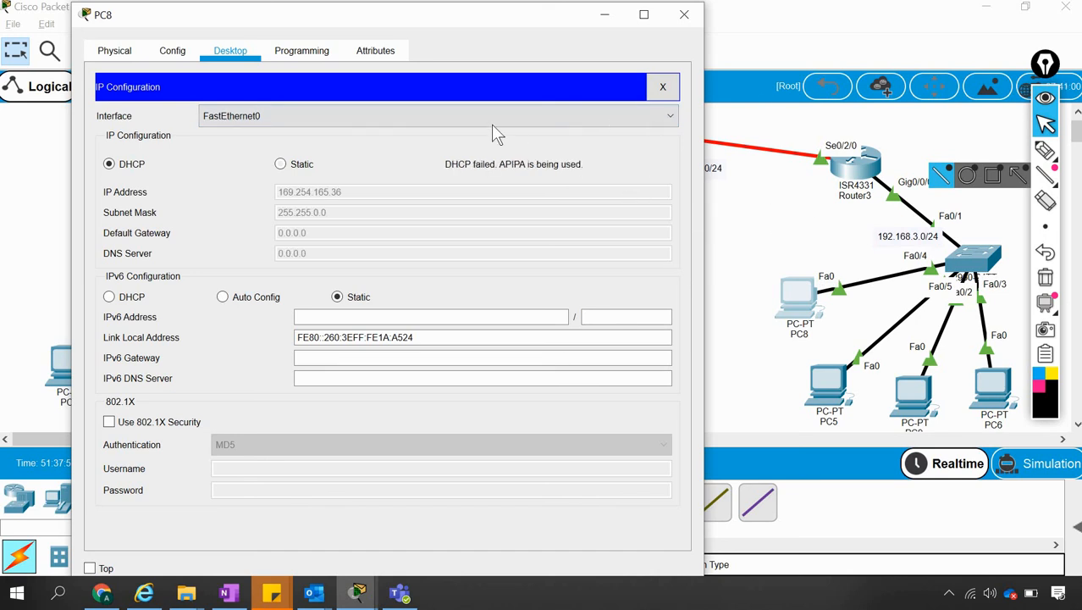
# Return to the topology and bring up the command-line prompt on Router3.
pyautogui.click(743, 182)
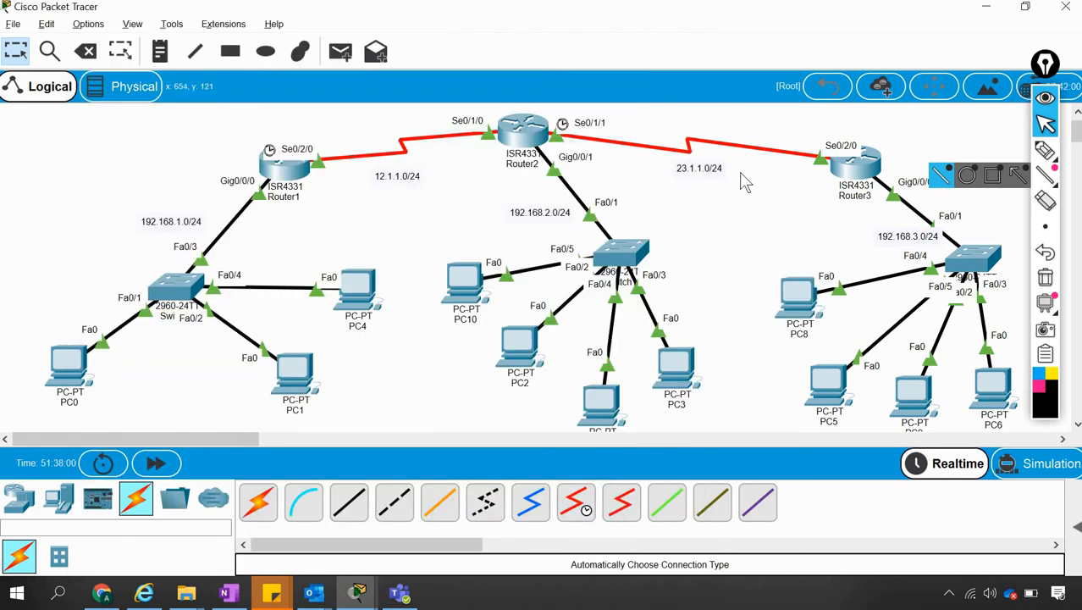
pyautogui.click(857, 163)
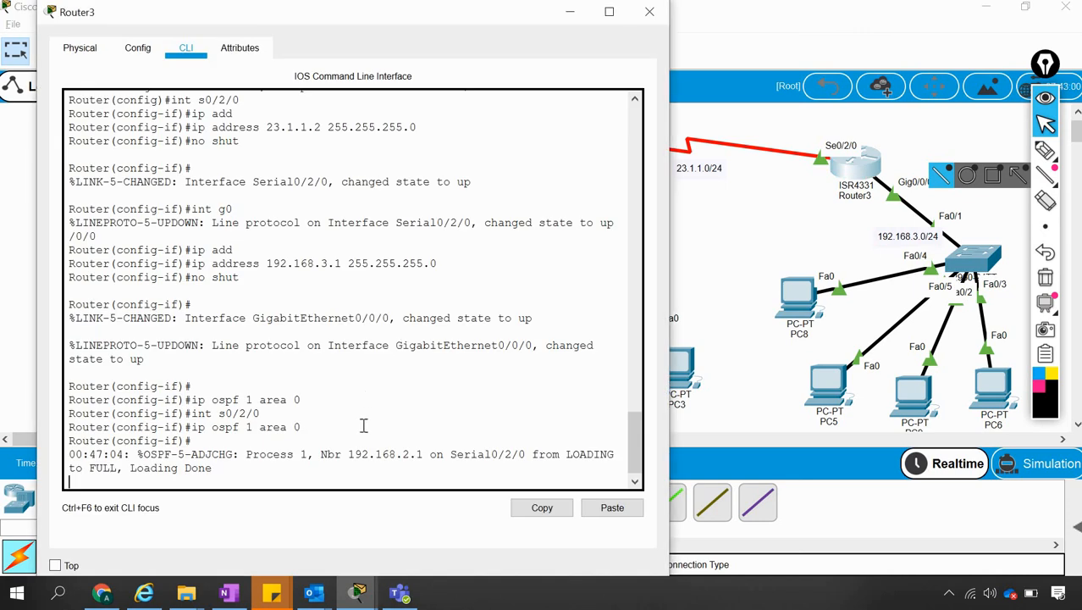
pyautogui.press('Return')
pyautogui.press('Return')
pyautogui.press('Return')
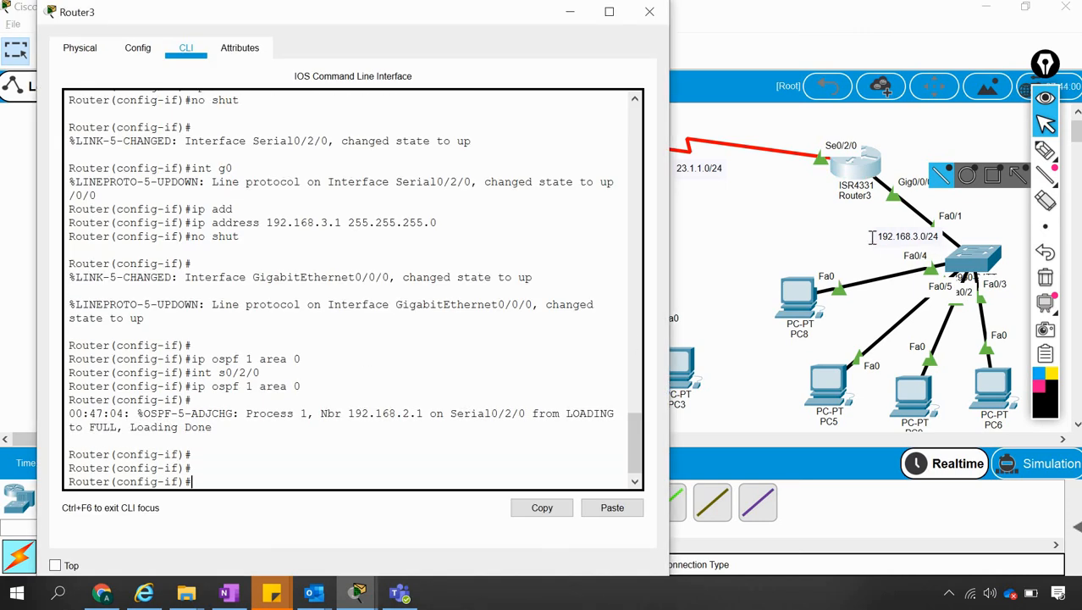
pyautogui.click(999, 206)
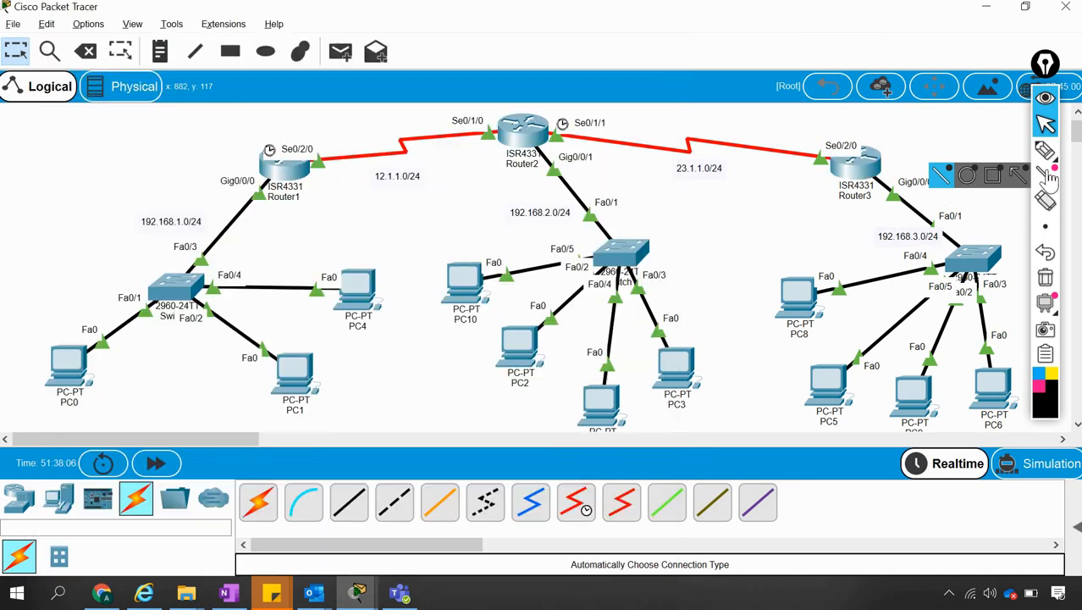
pyautogui.click(1050, 169)
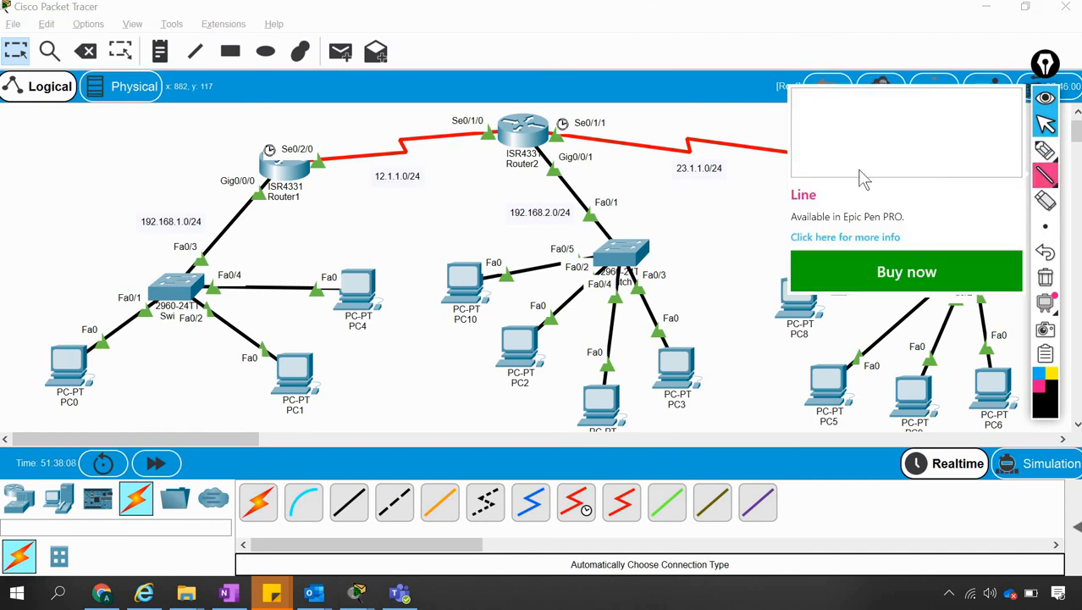
pyautogui.moveTo(1044, 152)
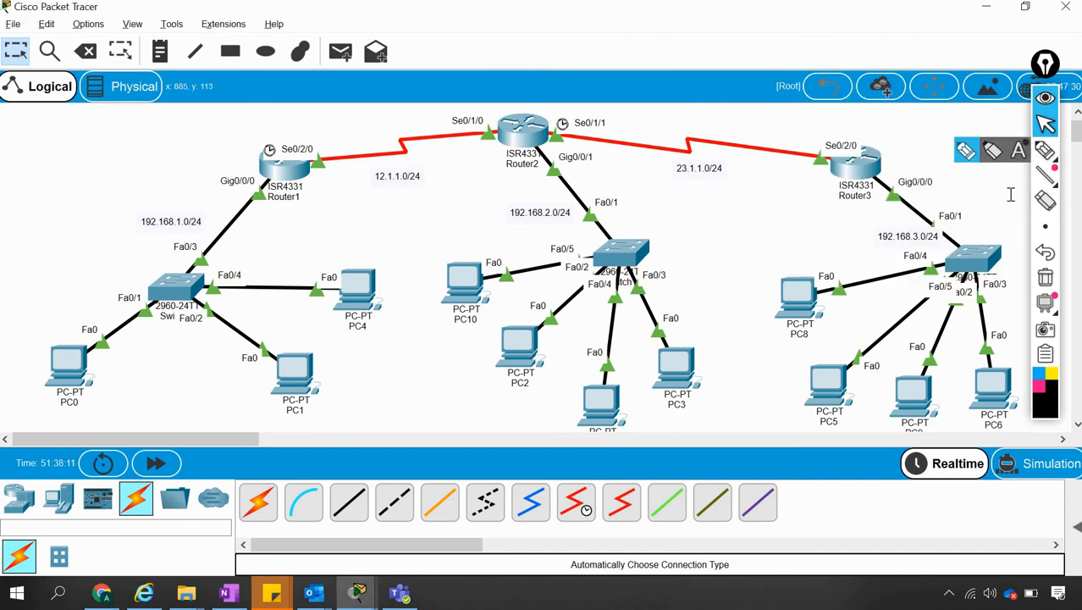
pyautogui.click(1043, 153)
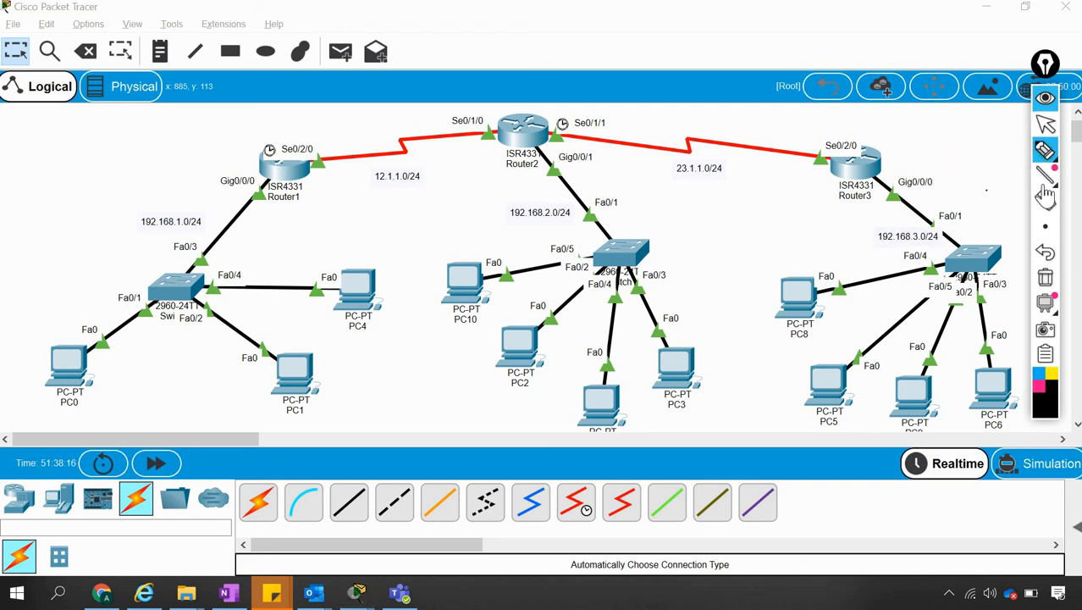
pyautogui.click(1046, 126)
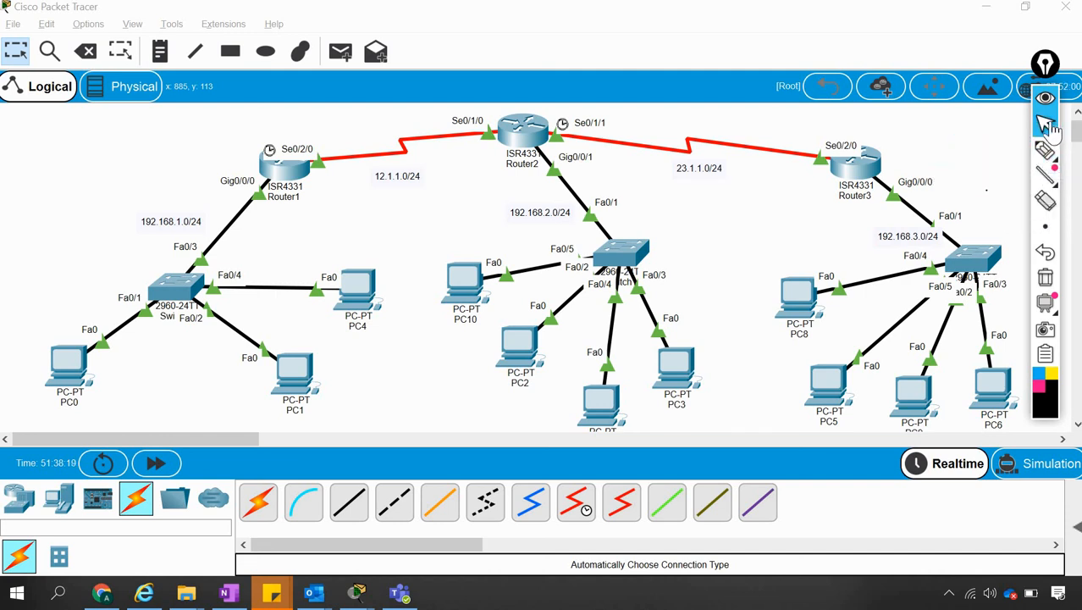
# Set IP helper address 192.168.1.1 on Router3's interface g0/0/0 and exit interface configuration mode.
pyautogui.click(866, 166)
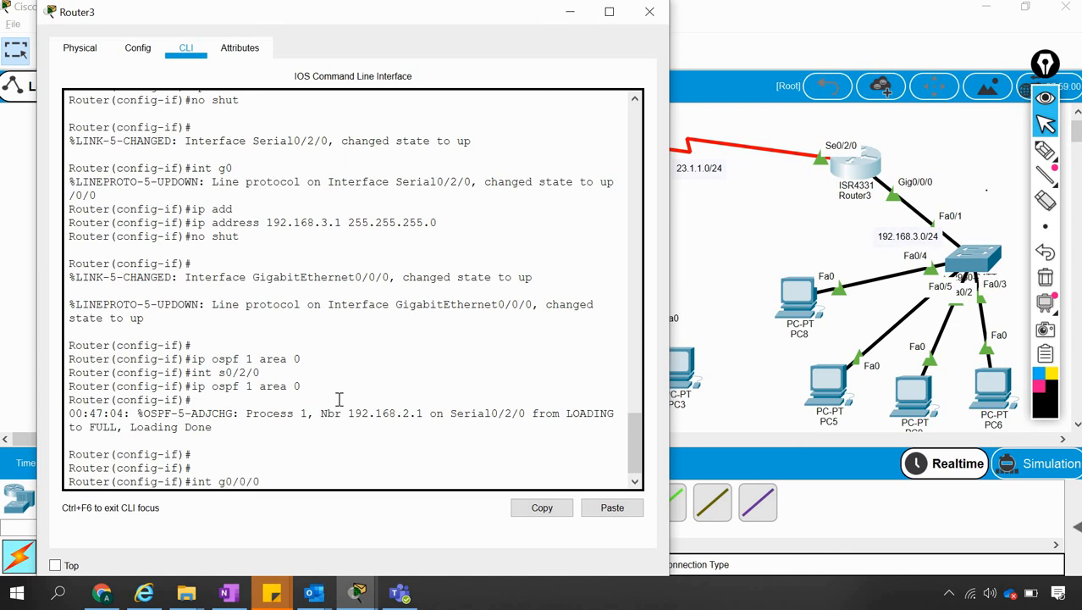
pyautogui.press('Return')
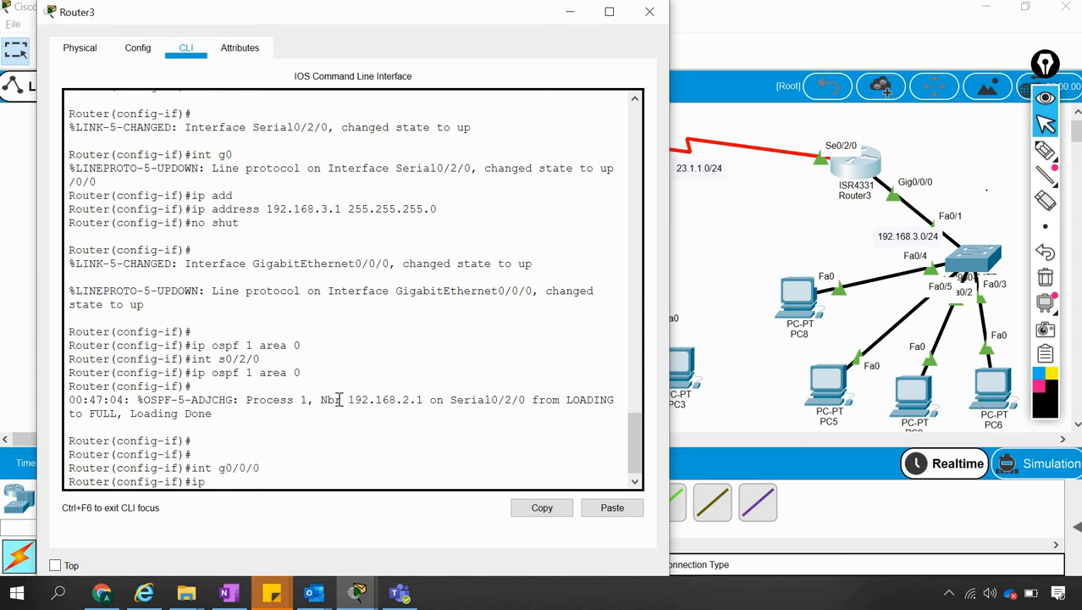
pyautogui.write('ip help')
pyautogui.press('Tab')
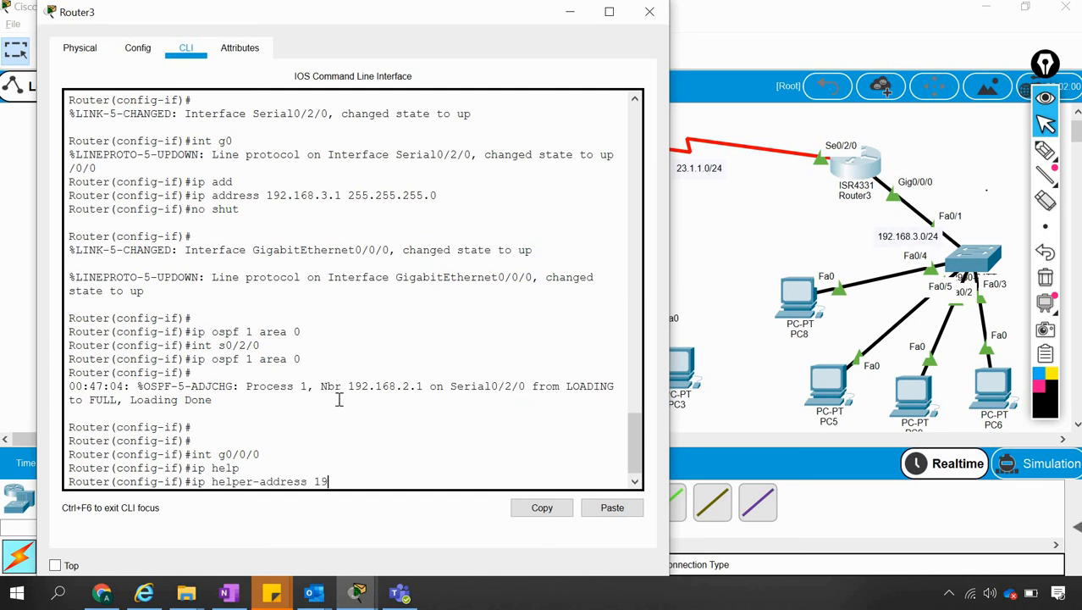
pyautogui.write('168.1.1')
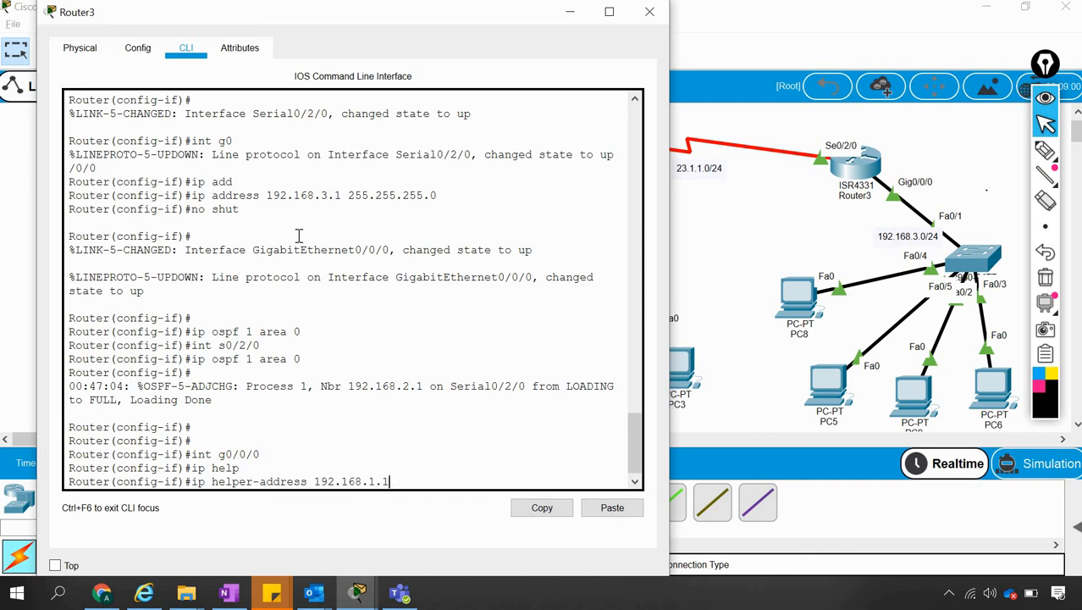
pyautogui.press('Return')
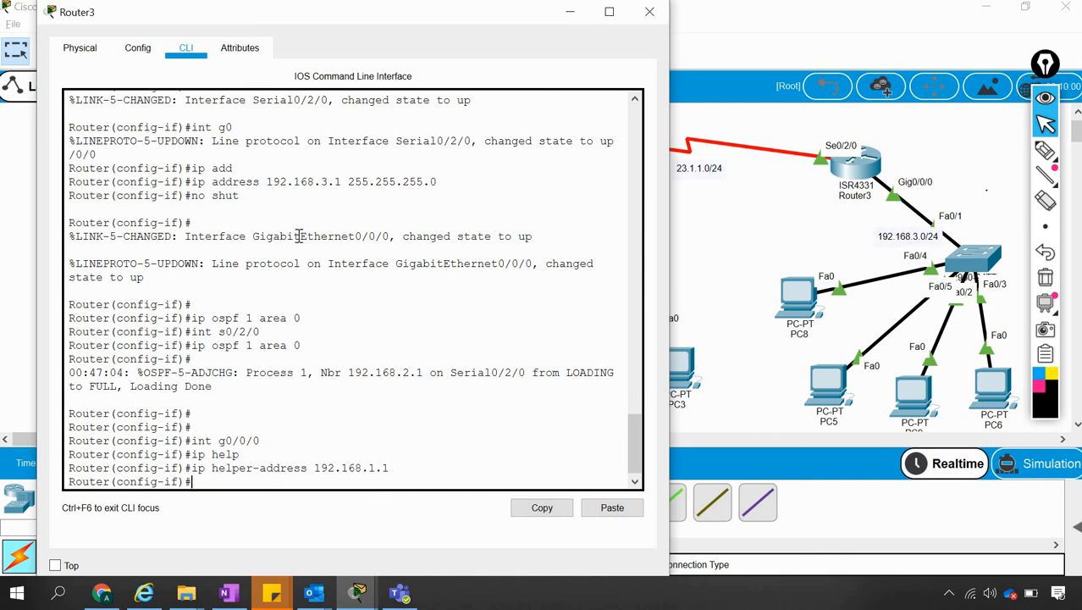
pyautogui.write('exit')
pyautogui.press('Return')
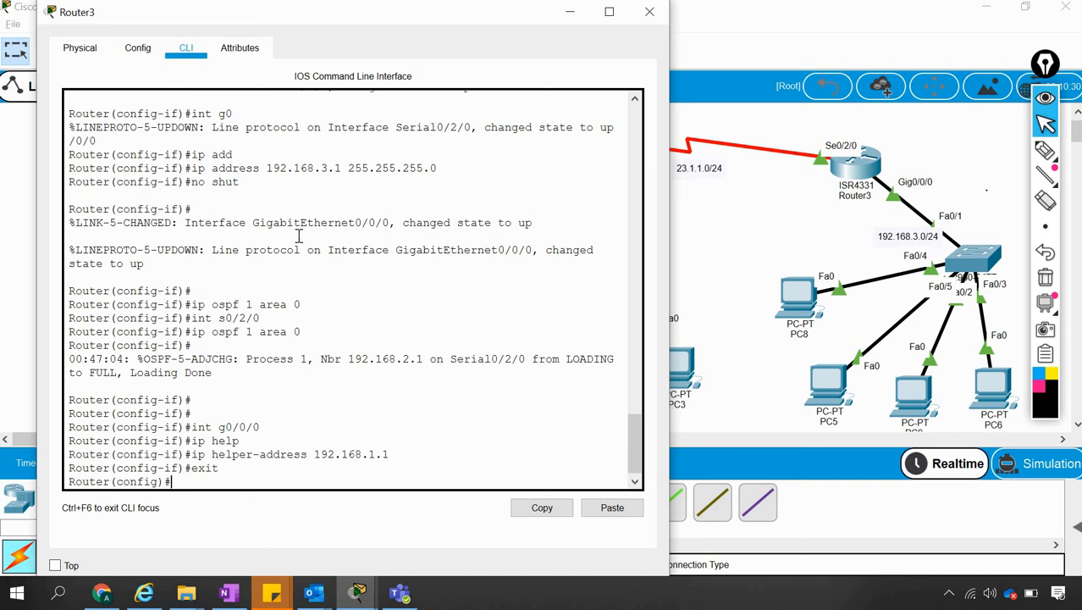
# Repeat PC8's DHCP request by switching its IPv4 configuration to Static and back to DHCP, and return to the topology.
pyautogui.click(760, 221)
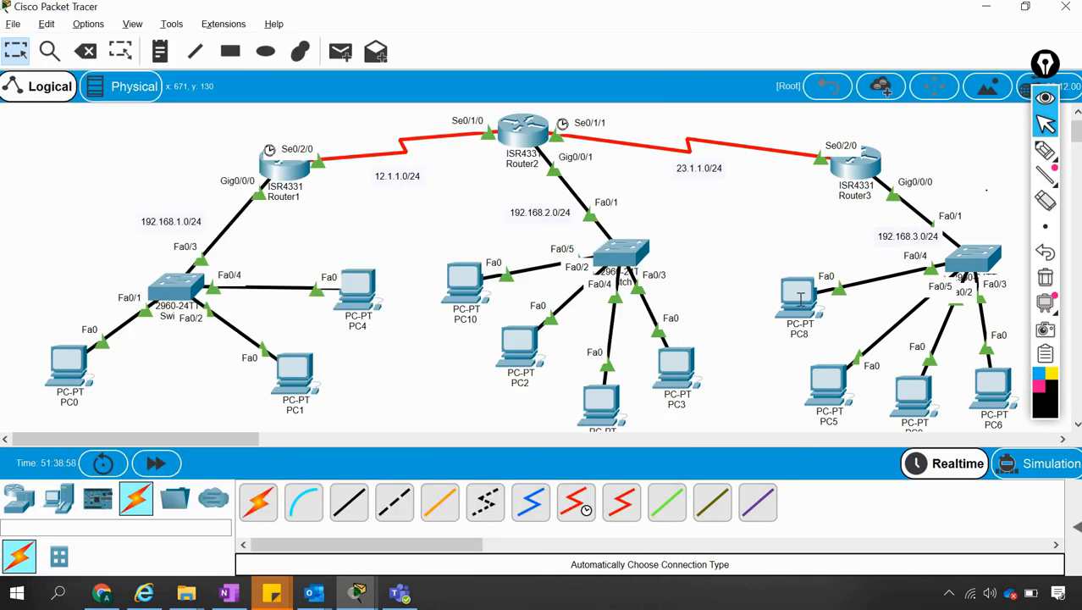
pyautogui.click(798, 296)
pyautogui.click(280, 164)
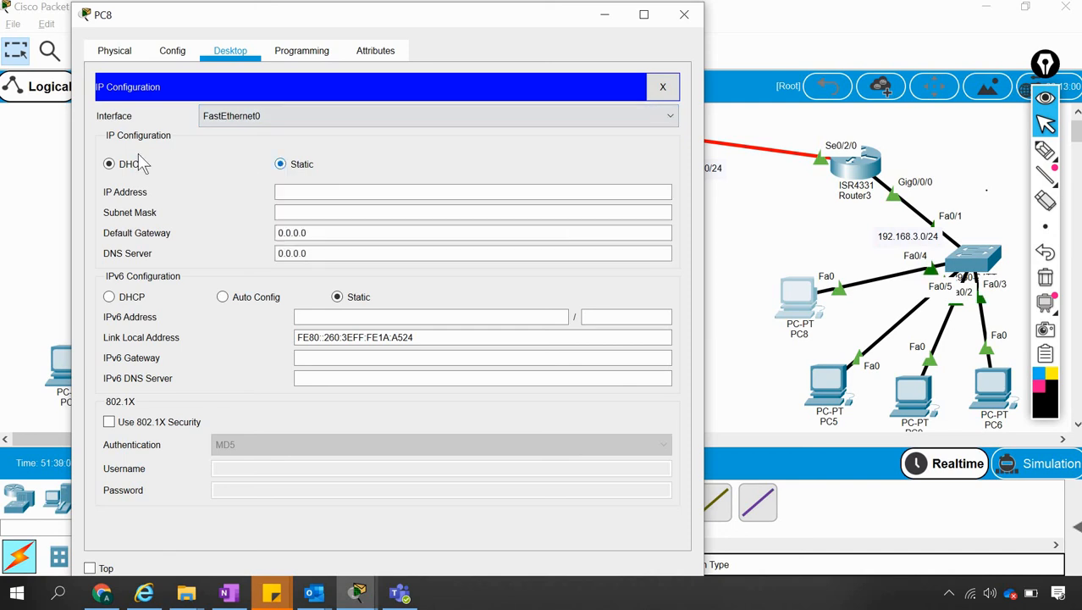
pyautogui.click(110, 164)
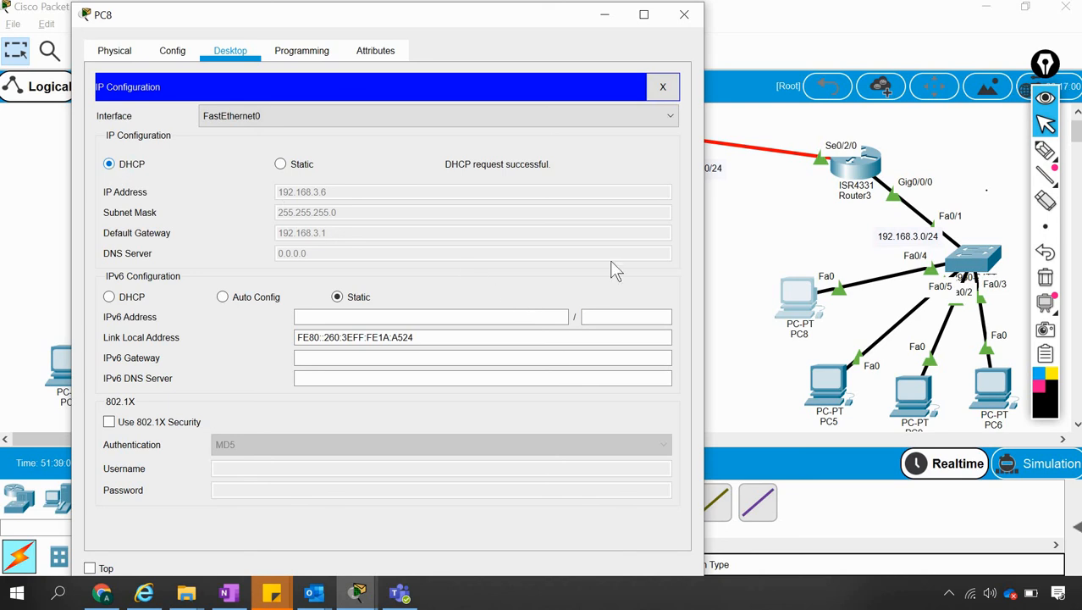
pyautogui.click(718, 211)
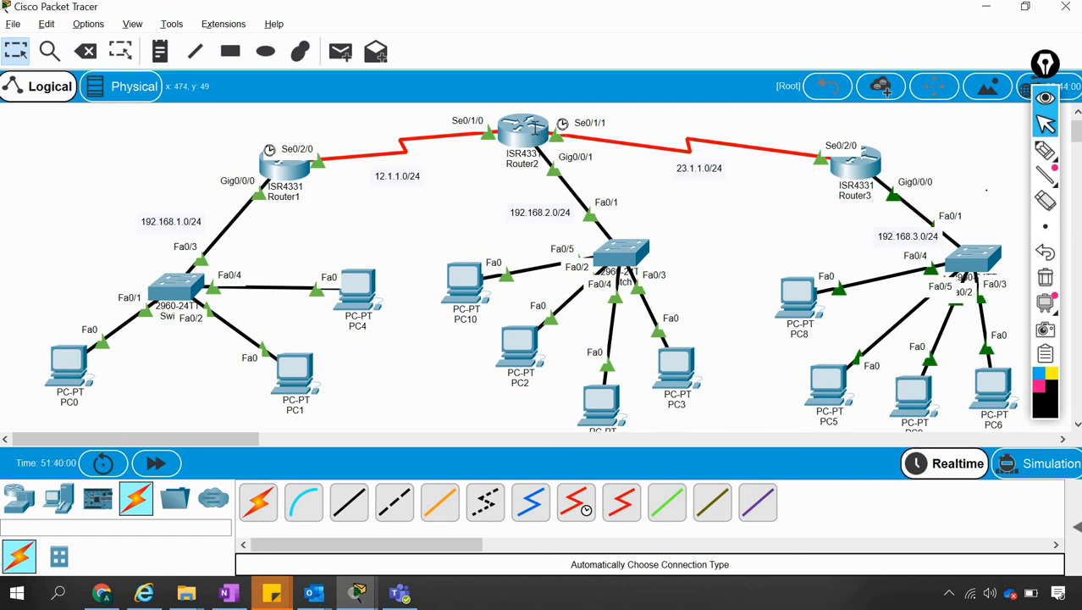
# Open Router2's command line and end its OSPF configuration to reach privileged EXEC mode.
pyautogui.click(534, 131)
pyautogui.press('Return')
pyautogui.press('Return')
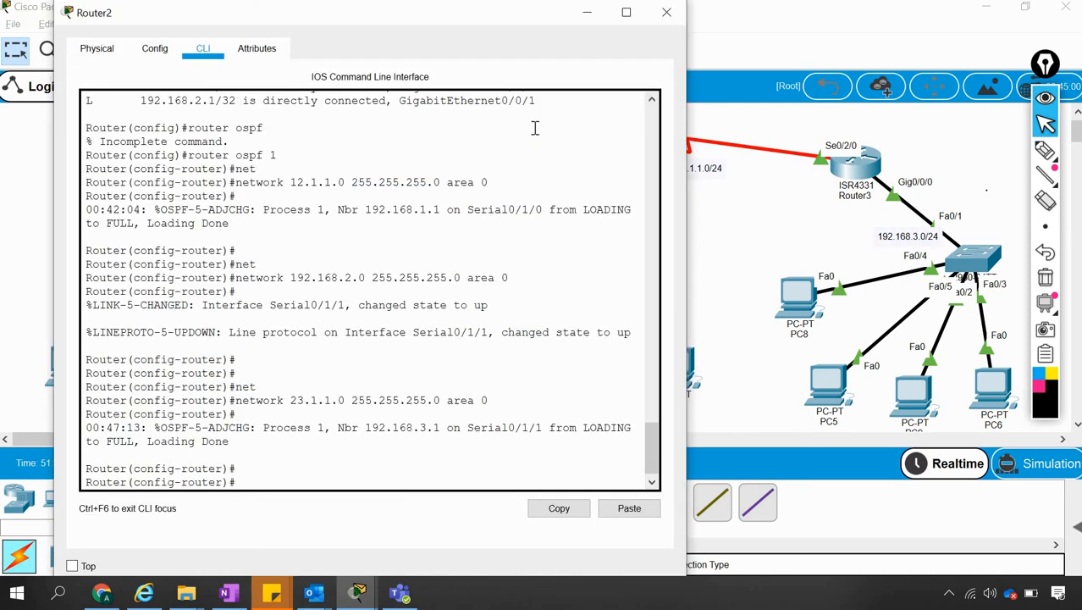
pyautogui.write('end')
pyautogui.press('Return')
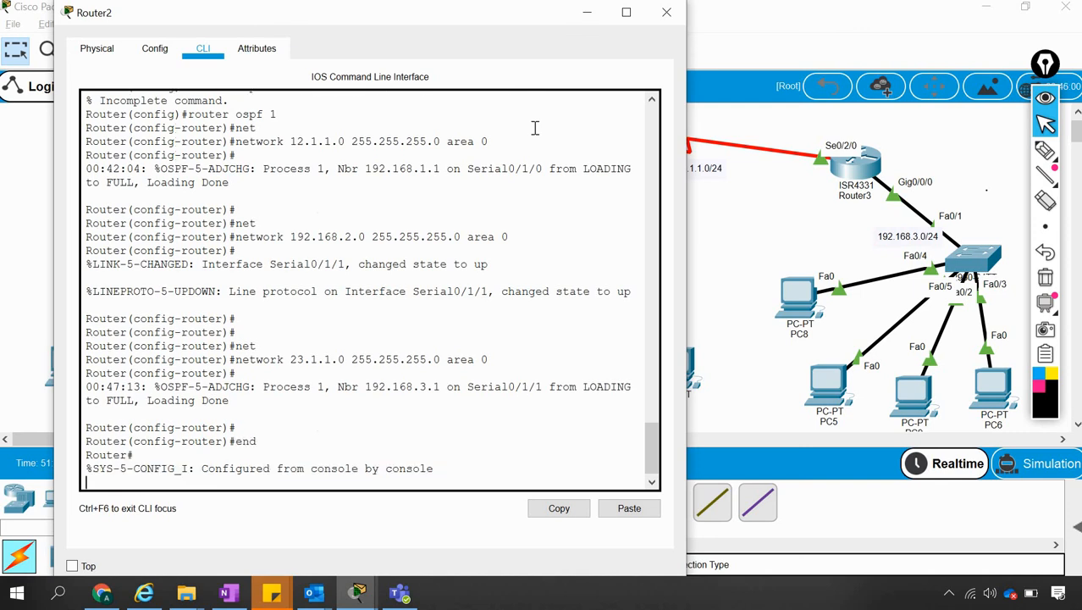
pyautogui.press('Return')
pyautogui.press('Return')
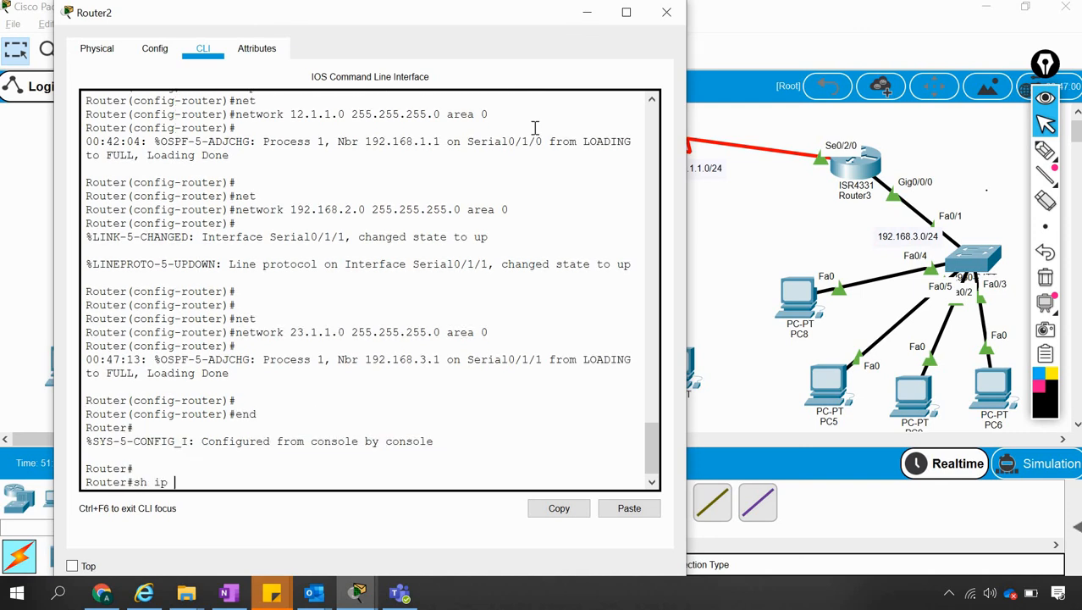
# Display Router2's IP routing table with show ip route.
pyautogui.press('Return')
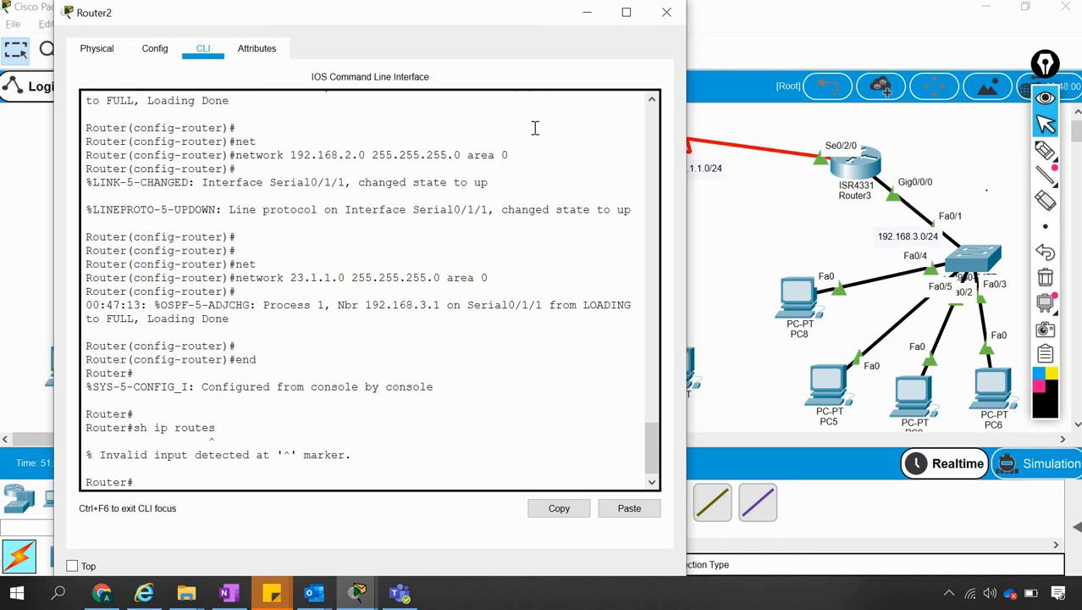
pyautogui.write('sh ip rout')
pyautogui.press('Tab')
pyautogui.press('Return')
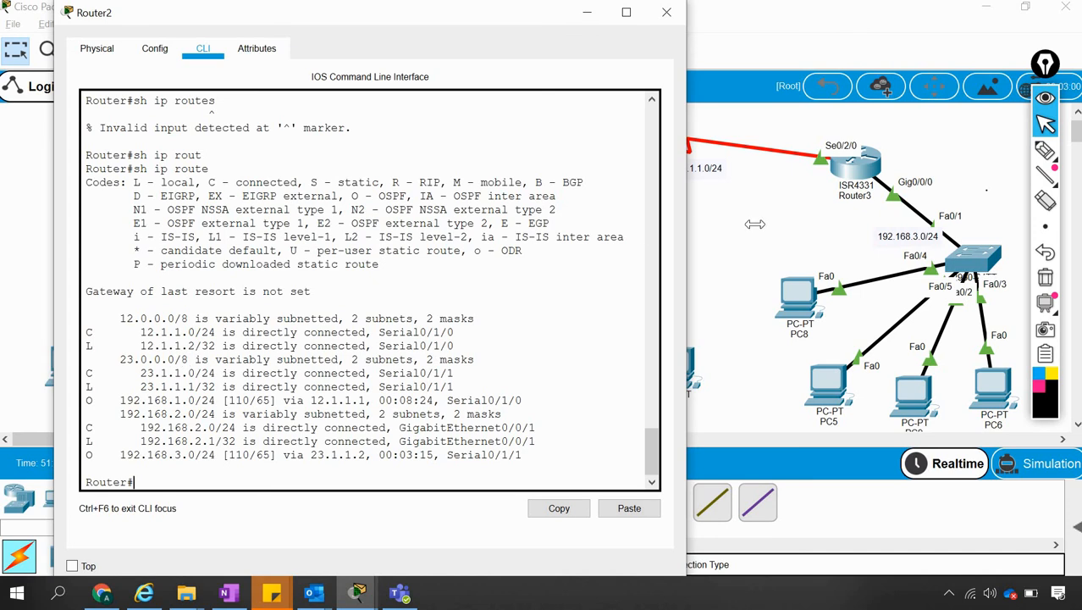
# Display Router3's IP routing table from configuration mode with do sh ip route and highlight the 23.1.1.2/32 entry.
pyautogui.click(818, 178)
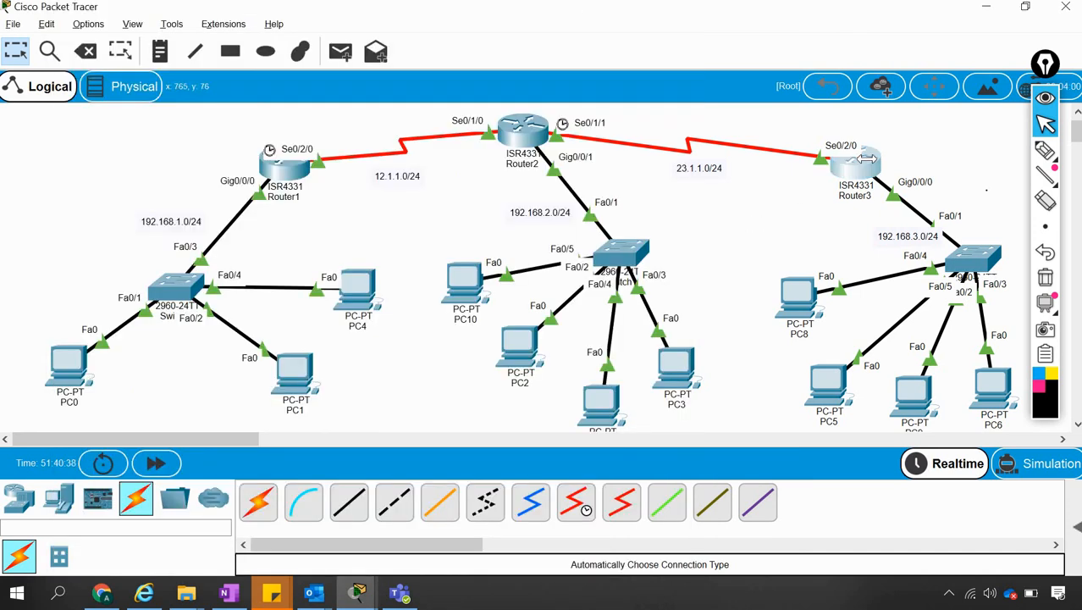
pyautogui.click(867, 159)
pyautogui.write('do sh ip route')
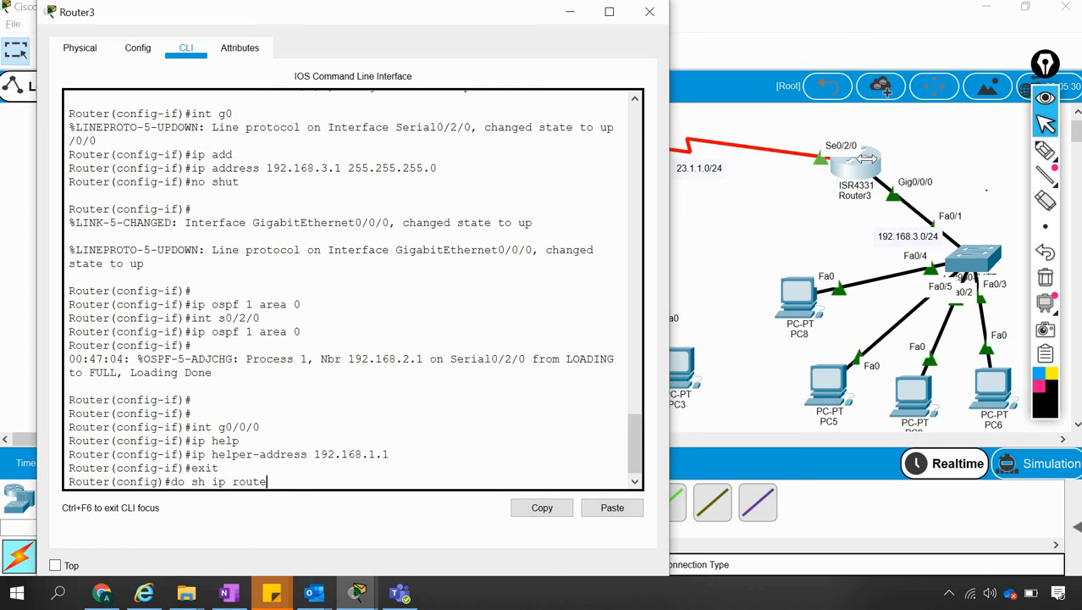
pyautogui.press('Return')
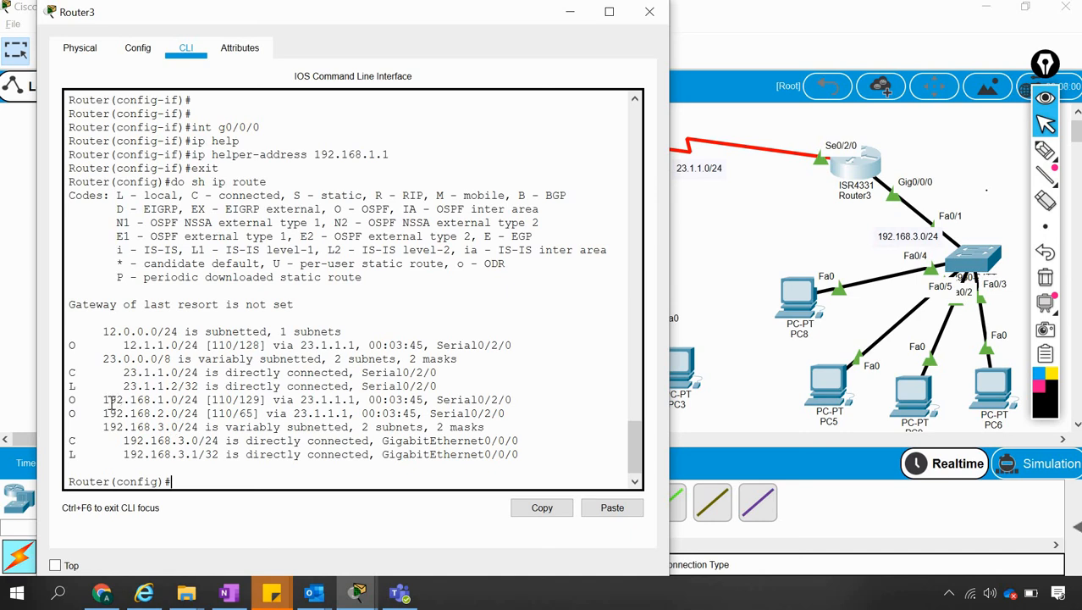
pyautogui.moveTo(123, 386); pyautogui.dragTo(277, 387)
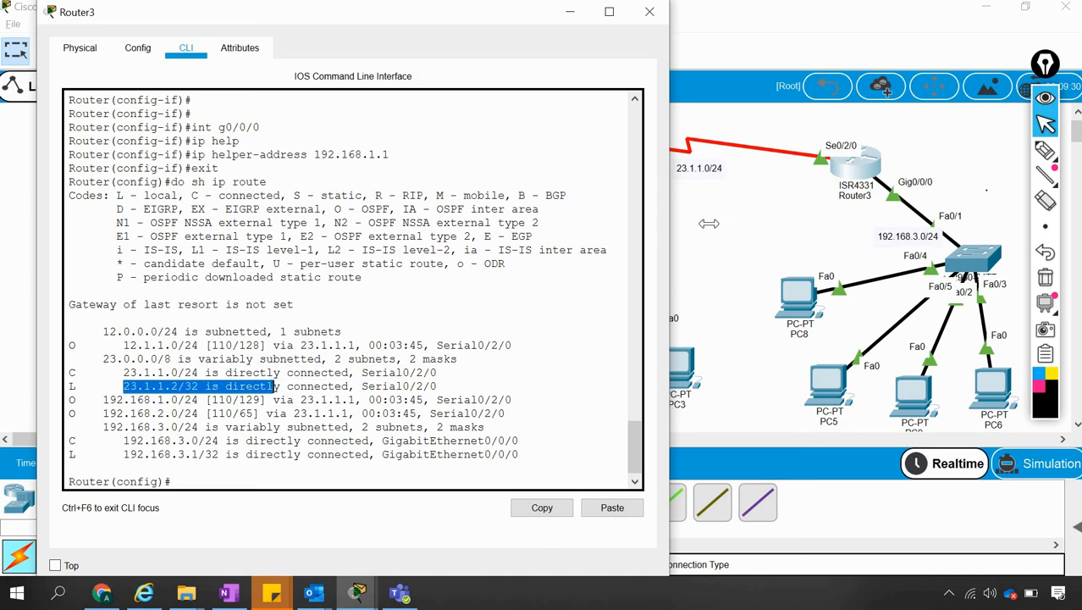
# Compare the topology with Router3's routing table and examine its OSPF route to 12.1.1.0/24.
pyautogui.click(733, 289)
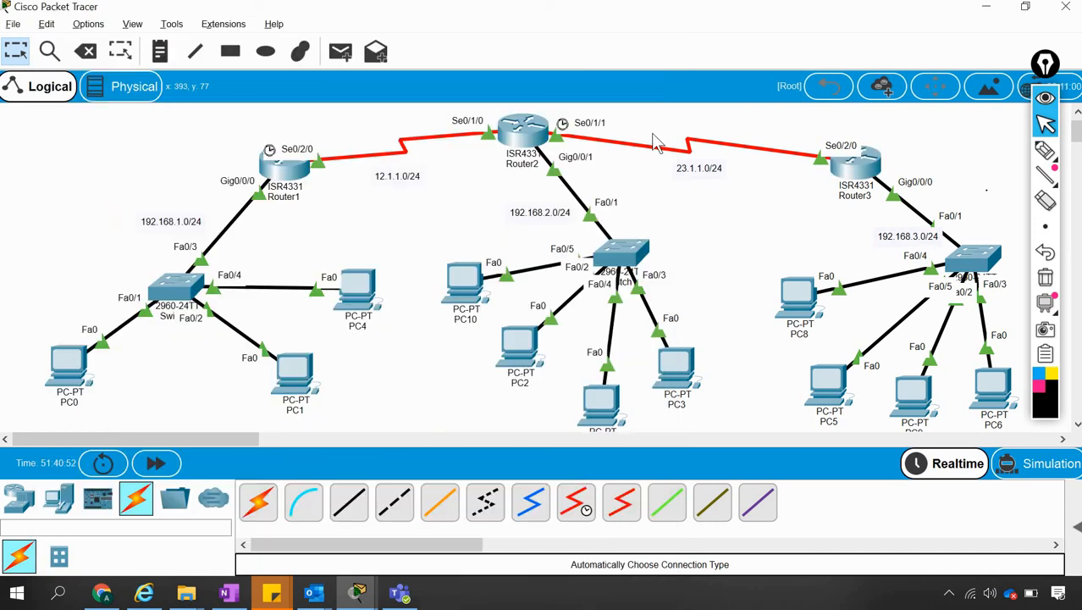
pyautogui.click(862, 166)
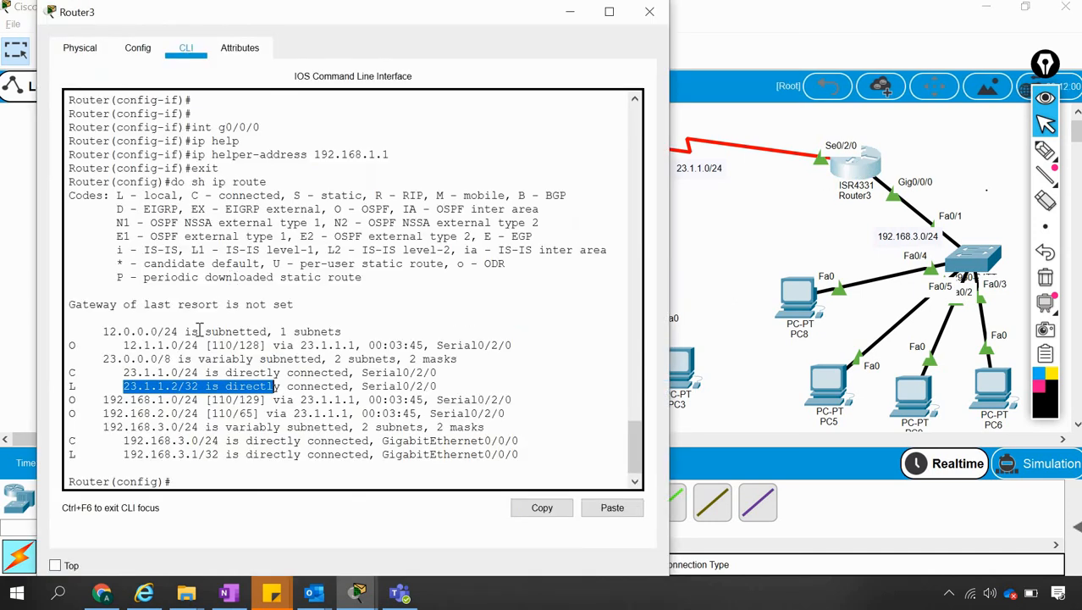
pyautogui.doubleClick(72, 344)
pyautogui.moveTo(121, 346); pyautogui.dragTo(466, 344)
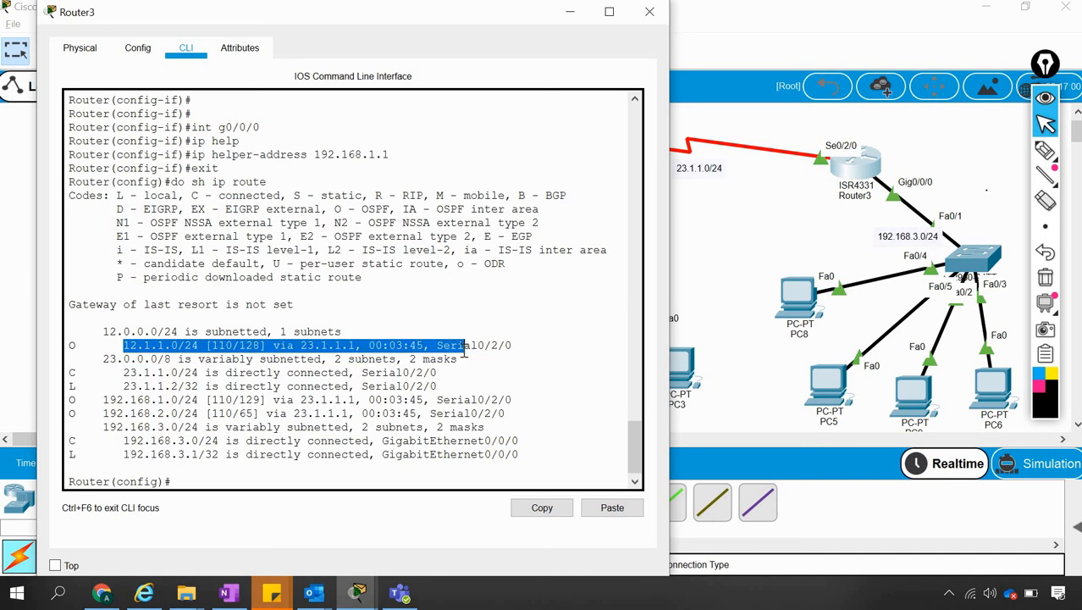
pyautogui.click(531, 341)
pyautogui.scroll(-1, 367, 398)
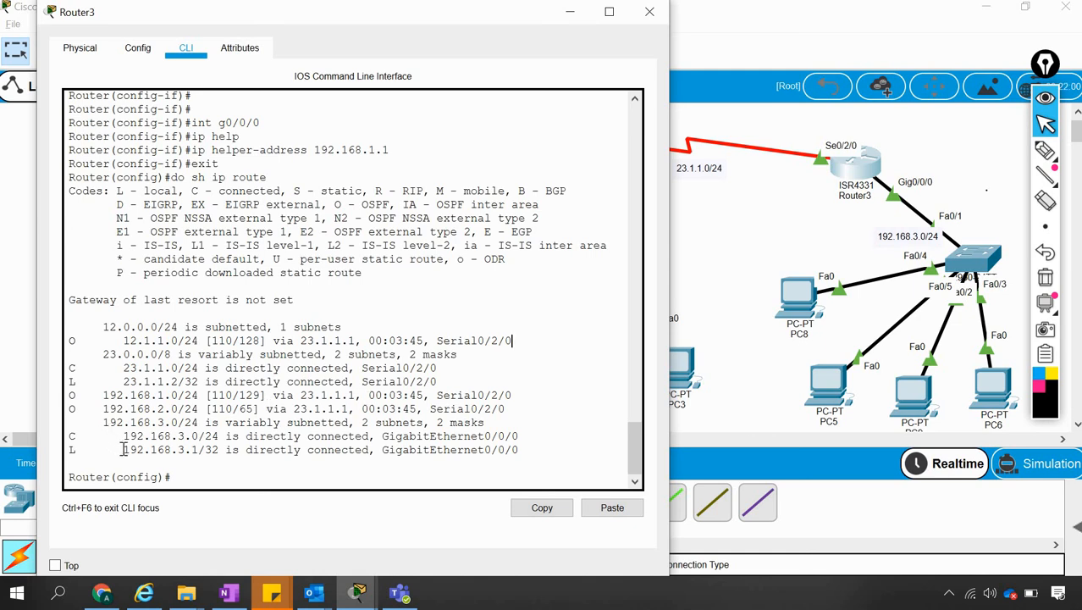
# Highlight the local route 192.168.3.1/32 in Router3's routing table, then close the router's window.
pyautogui.moveTo(123, 450); pyautogui.dragTo(363, 450)
pyautogui.click(596, 386)
pyautogui.click(649, 11)
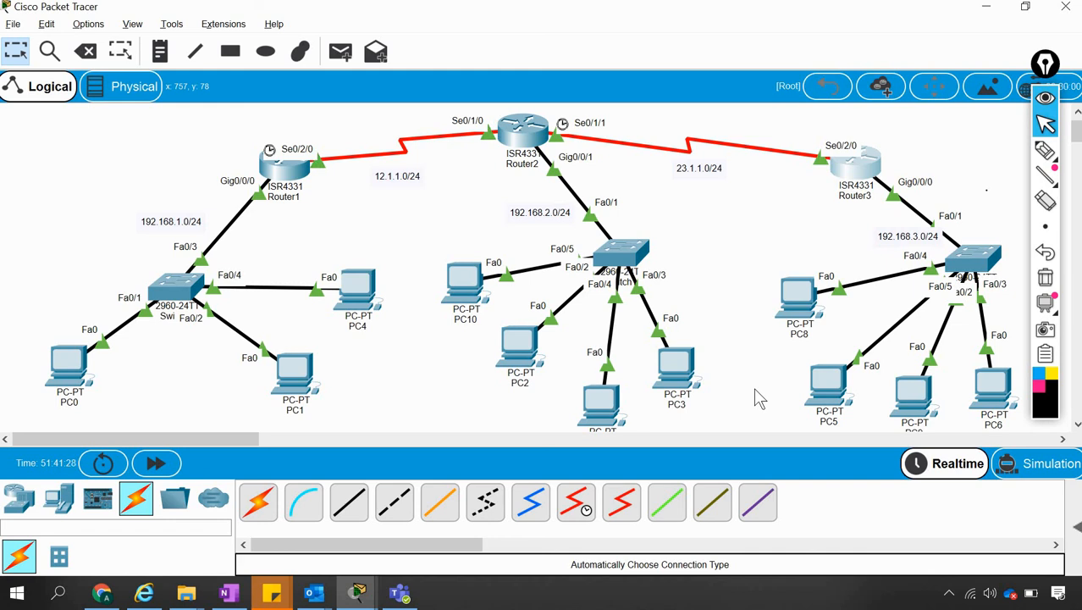
# Enter the DHCP pool Net3 configuration on Router1 and list the commands available there.
pyautogui.click(284, 169)
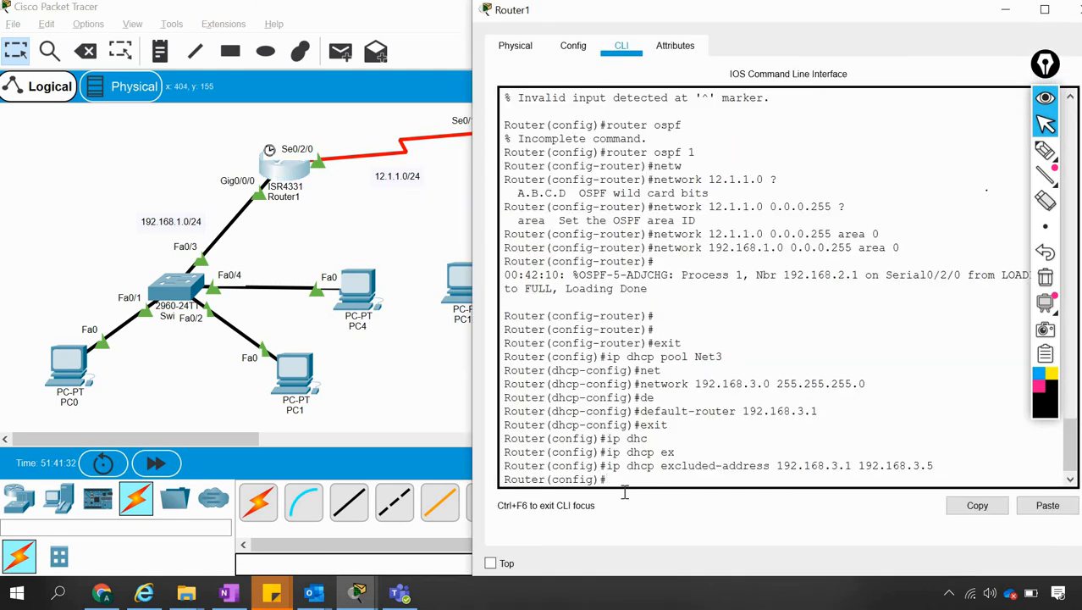
pyautogui.write('ip dhcp pool Net3')
pyautogui.press('Return')
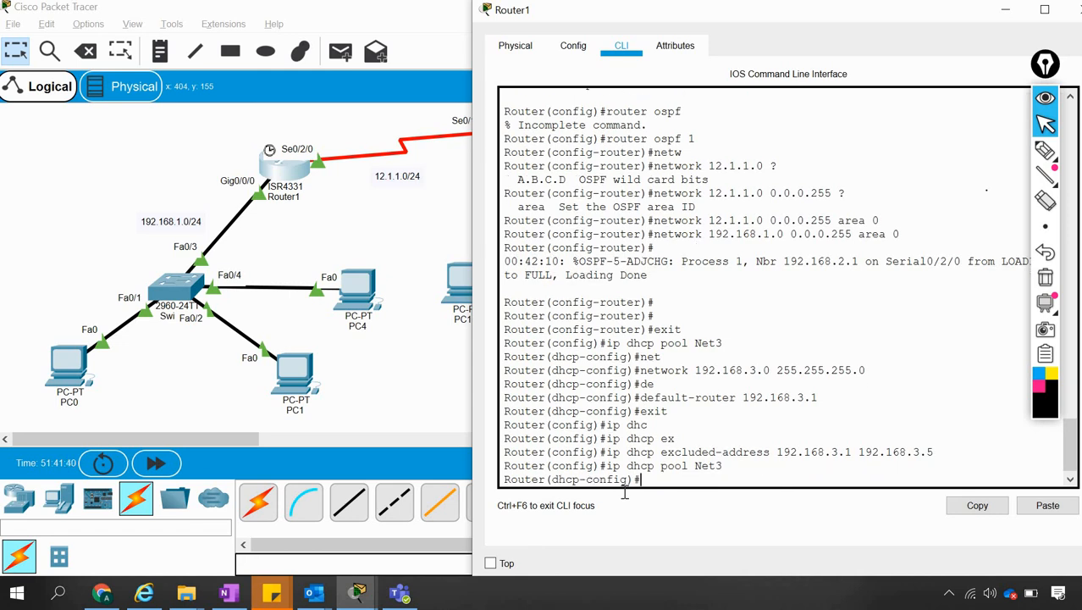
pyautogui.write('?')
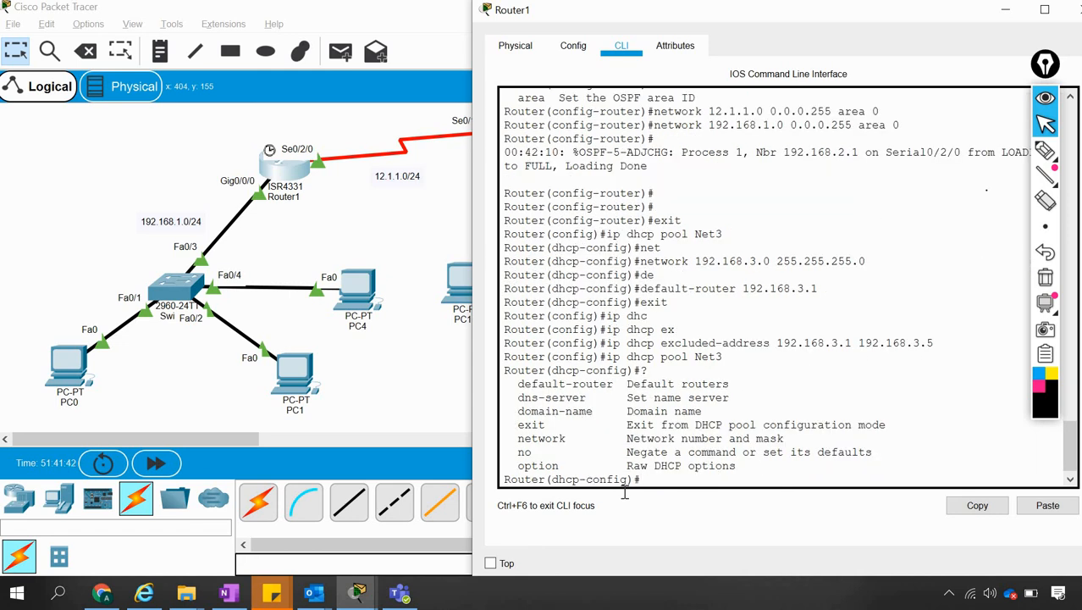
# Set the DNS server of Router1's DHCP pool Net3 to 8.8.8.8 and return to the topology.
pyautogui.write('dns')
pyautogui.press('Tab')
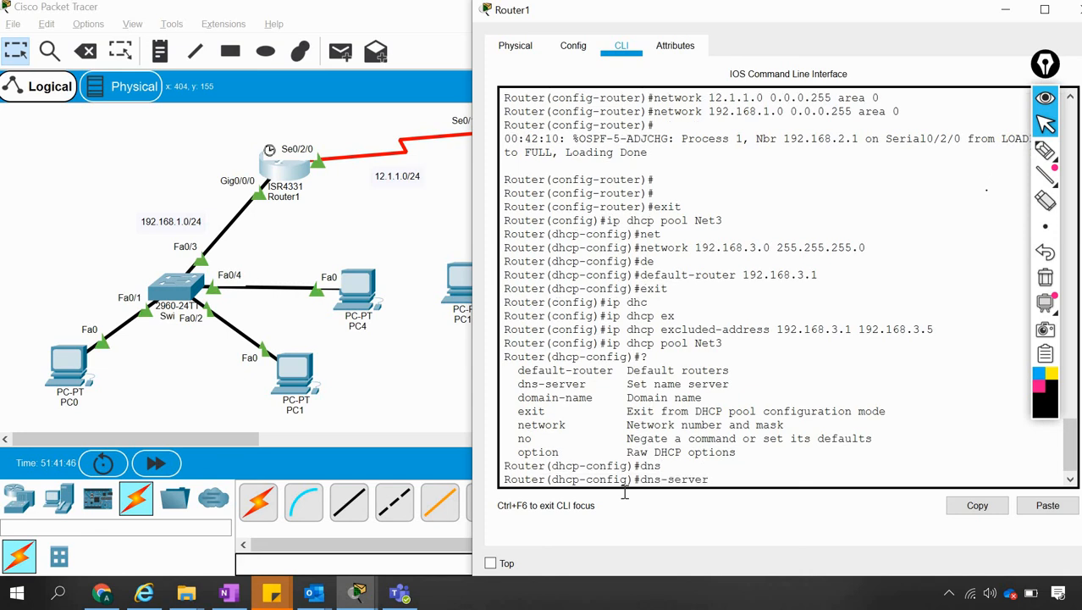
pyautogui.write('8.8.8.8')
pyautogui.press('Return')
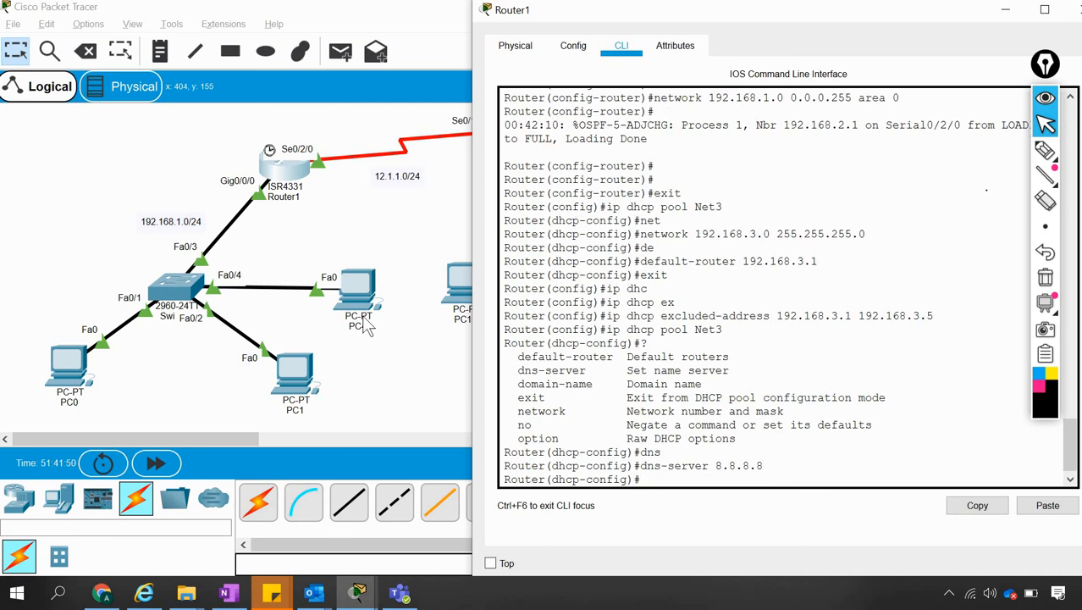
pyautogui.click(412, 373)
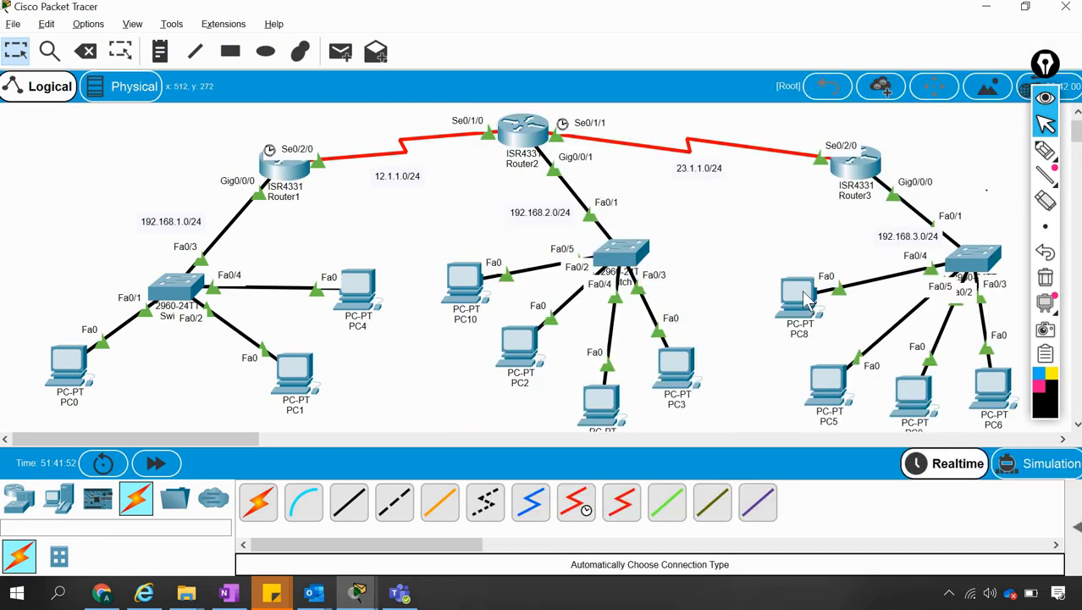
# Renew PC8's DHCP lease by switching its IP configuration to Static and back to DHCP.
pyautogui.click(803, 292)
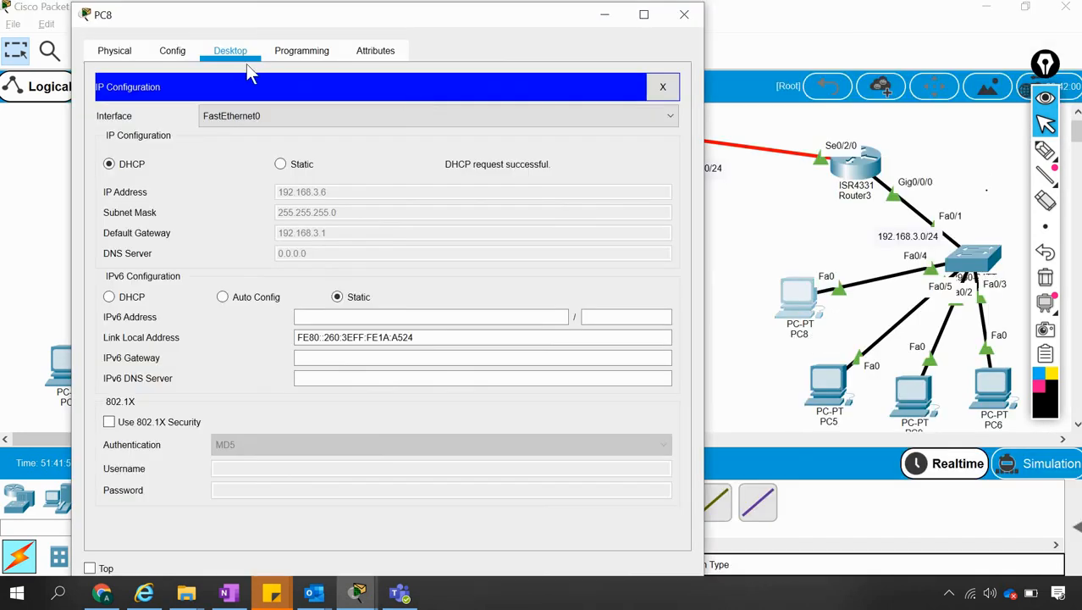
pyautogui.click(281, 166)
pyautogui.click(108, 164)
# Inspect the IP configuration of PC9 and PC6, then recheck the DNS server assigned to PC8.
pyautogui.click(914, 391)
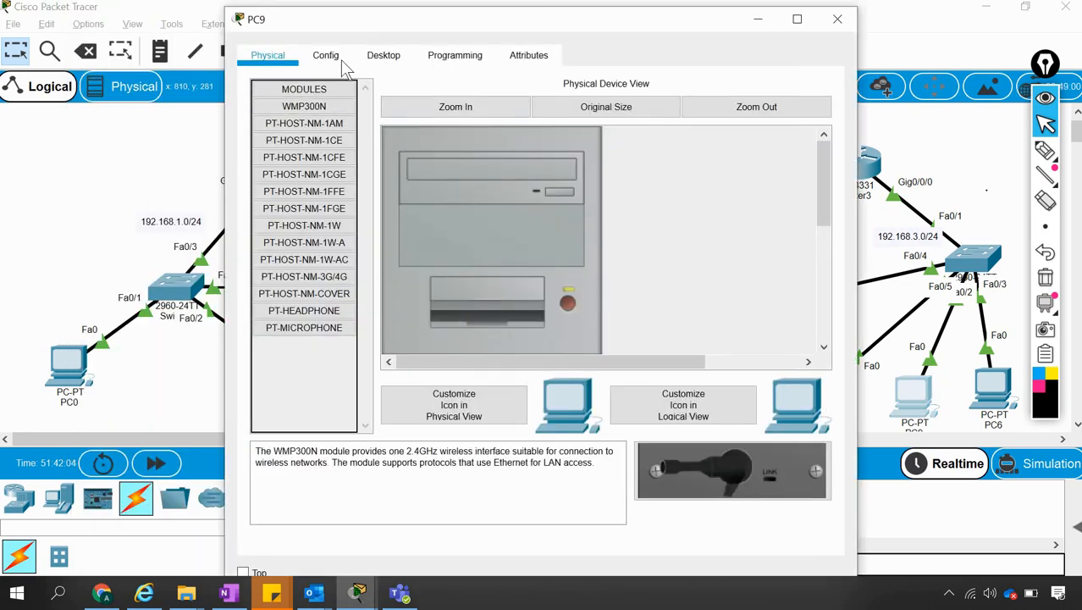
pyautogui.click(375, 63)
pyautogui.click(306, 123)
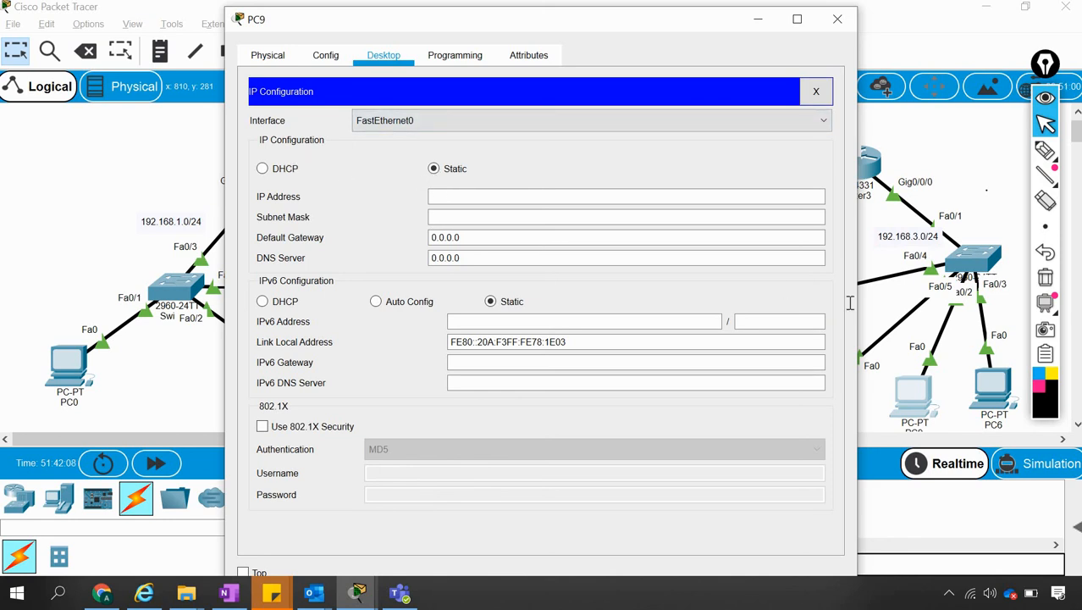
pyautogui.click(985, 390)
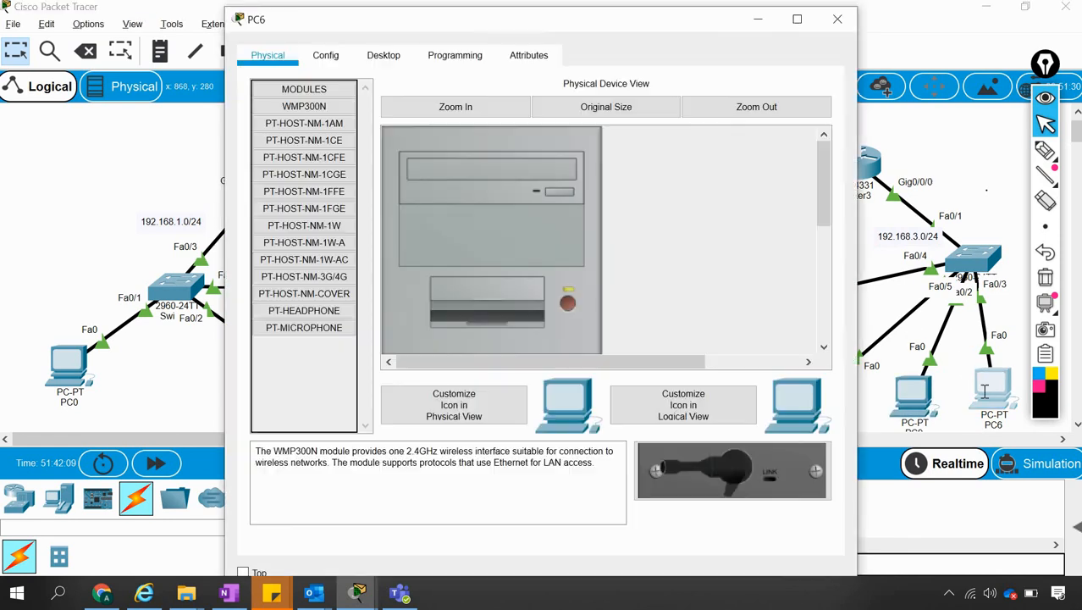
pyautogui.click(379, 63)
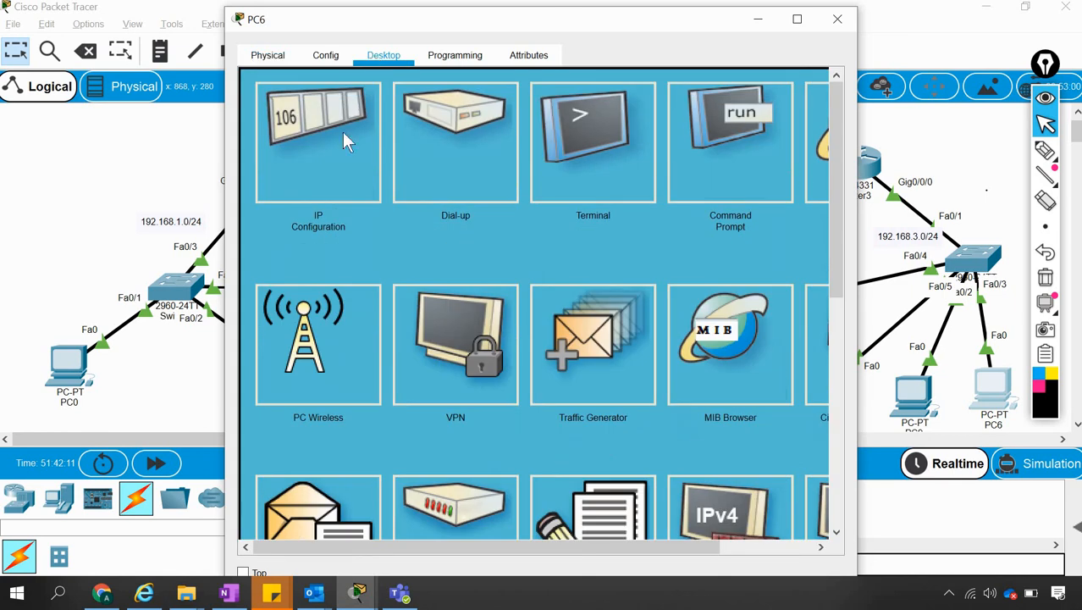
pyautogui.click(344, 141)
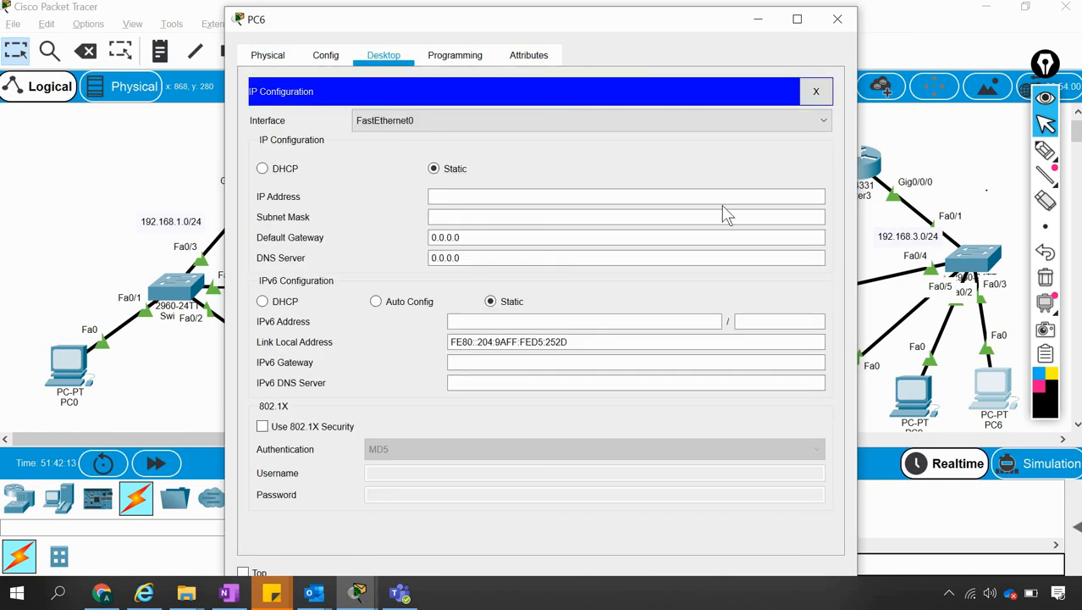
pyautogui.click(851, 267)
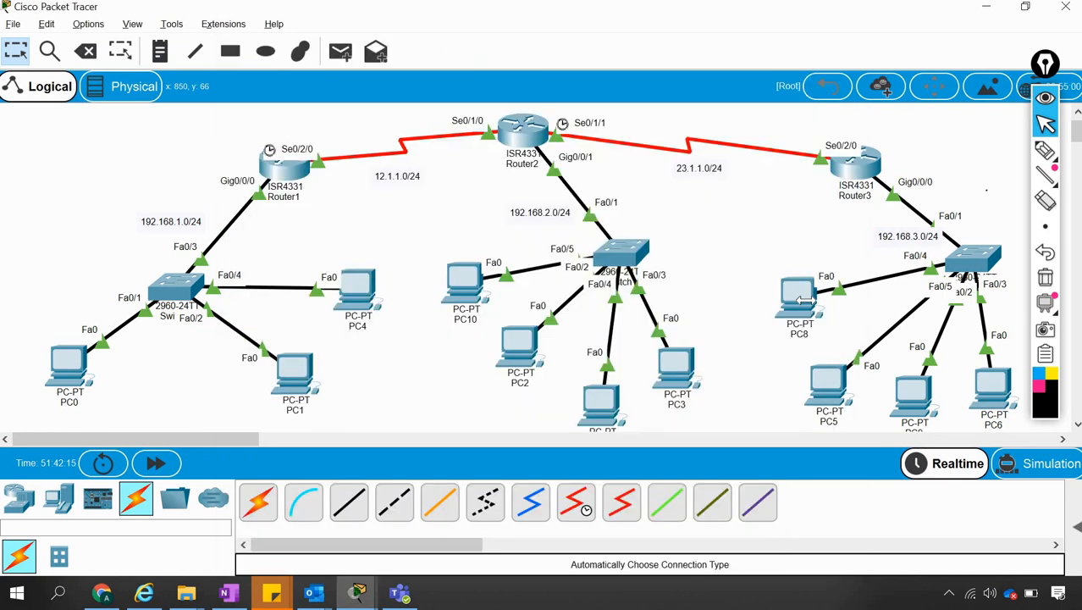
pyautogui.click(805, 301)
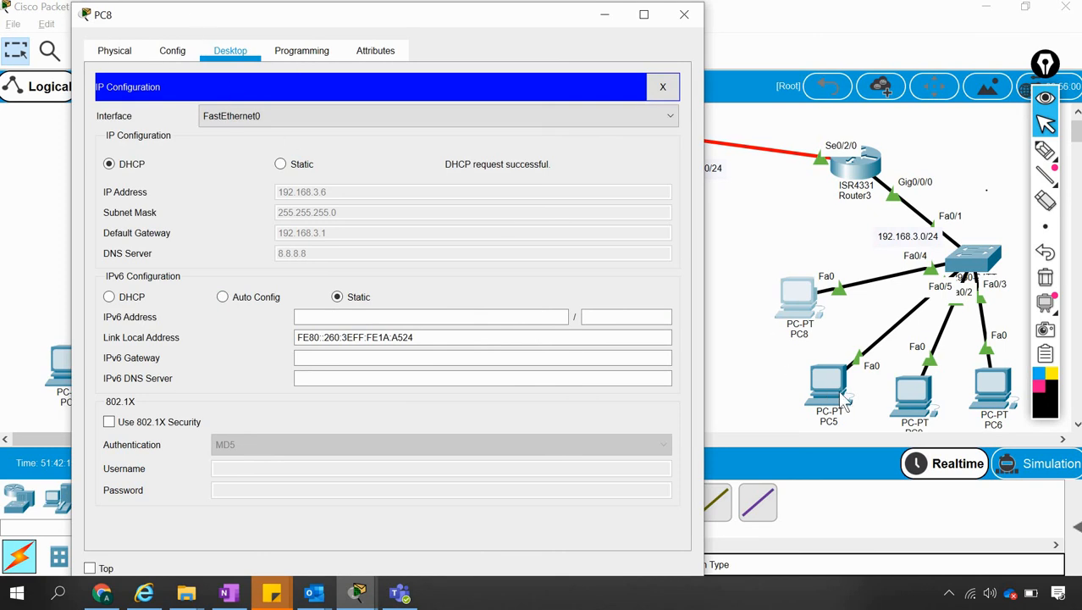
# Switch PC5's IP configuration to DHCP to request a lease, then return to the topology.
pyautogui.click(842, 397)
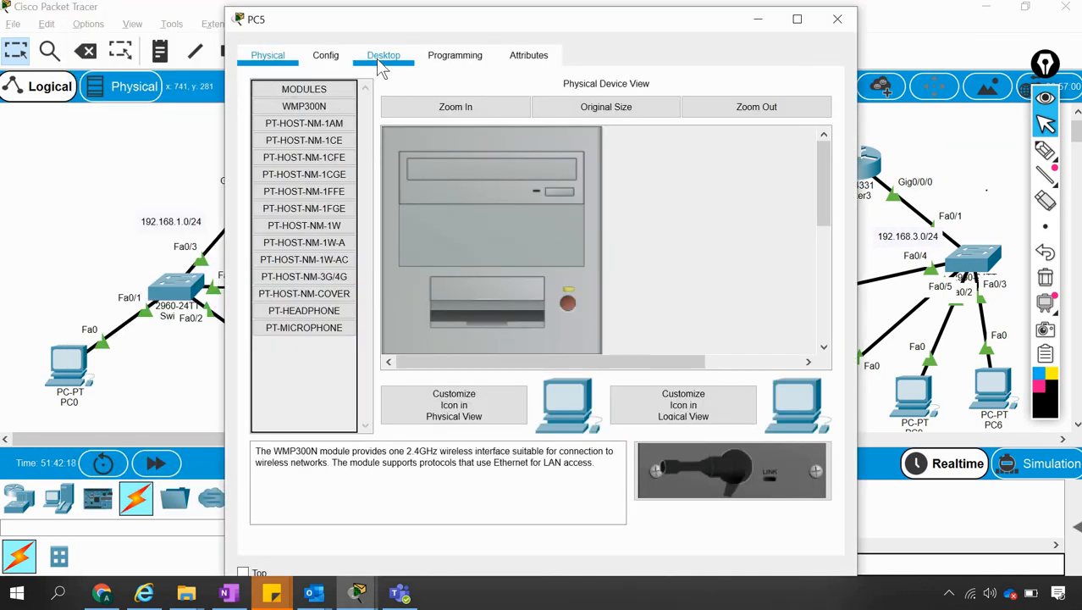
pyautogui.click(381, 61)
pyautogui.click(284, 134)
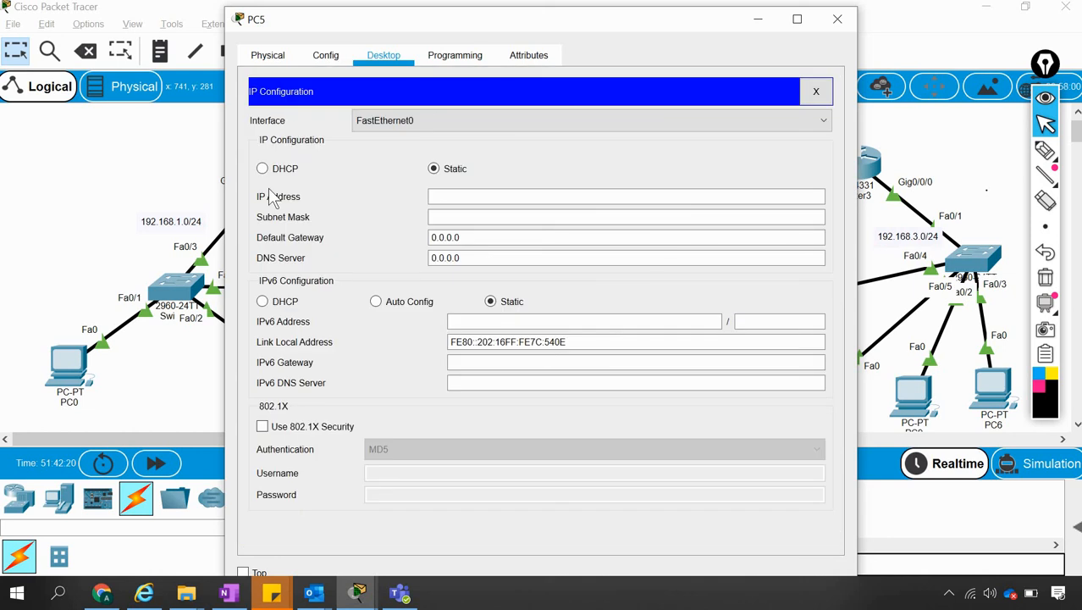
pyautogui.click(262, 168)
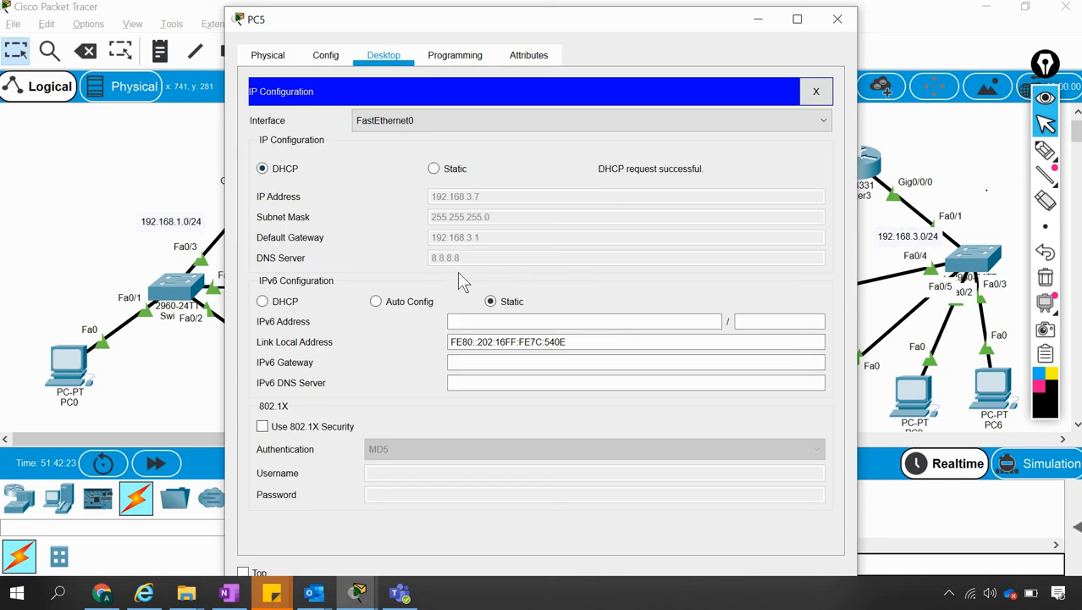
pyautogui.click(105, 159)
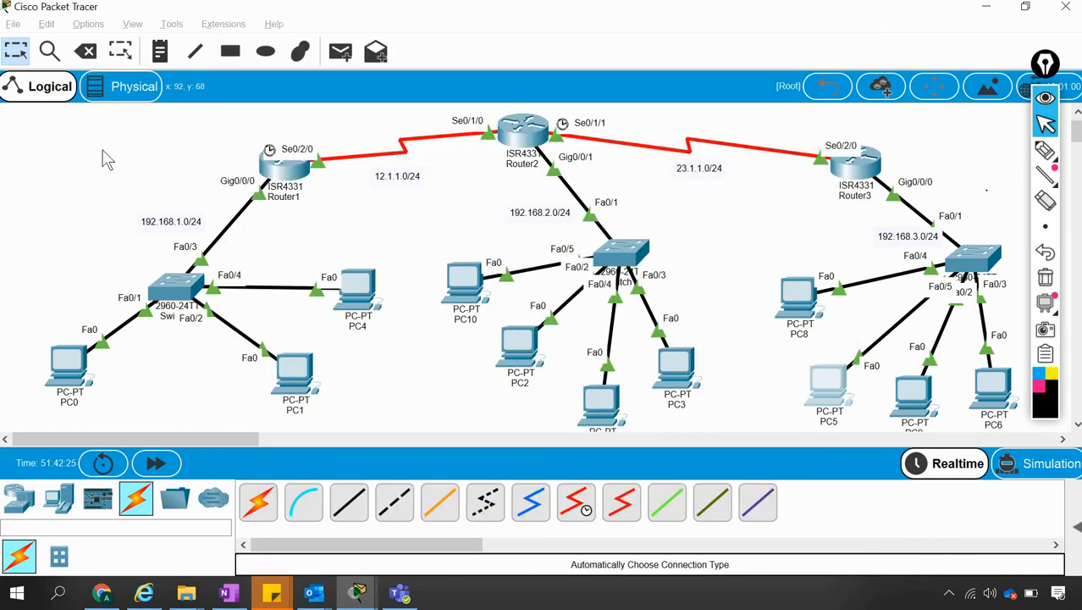